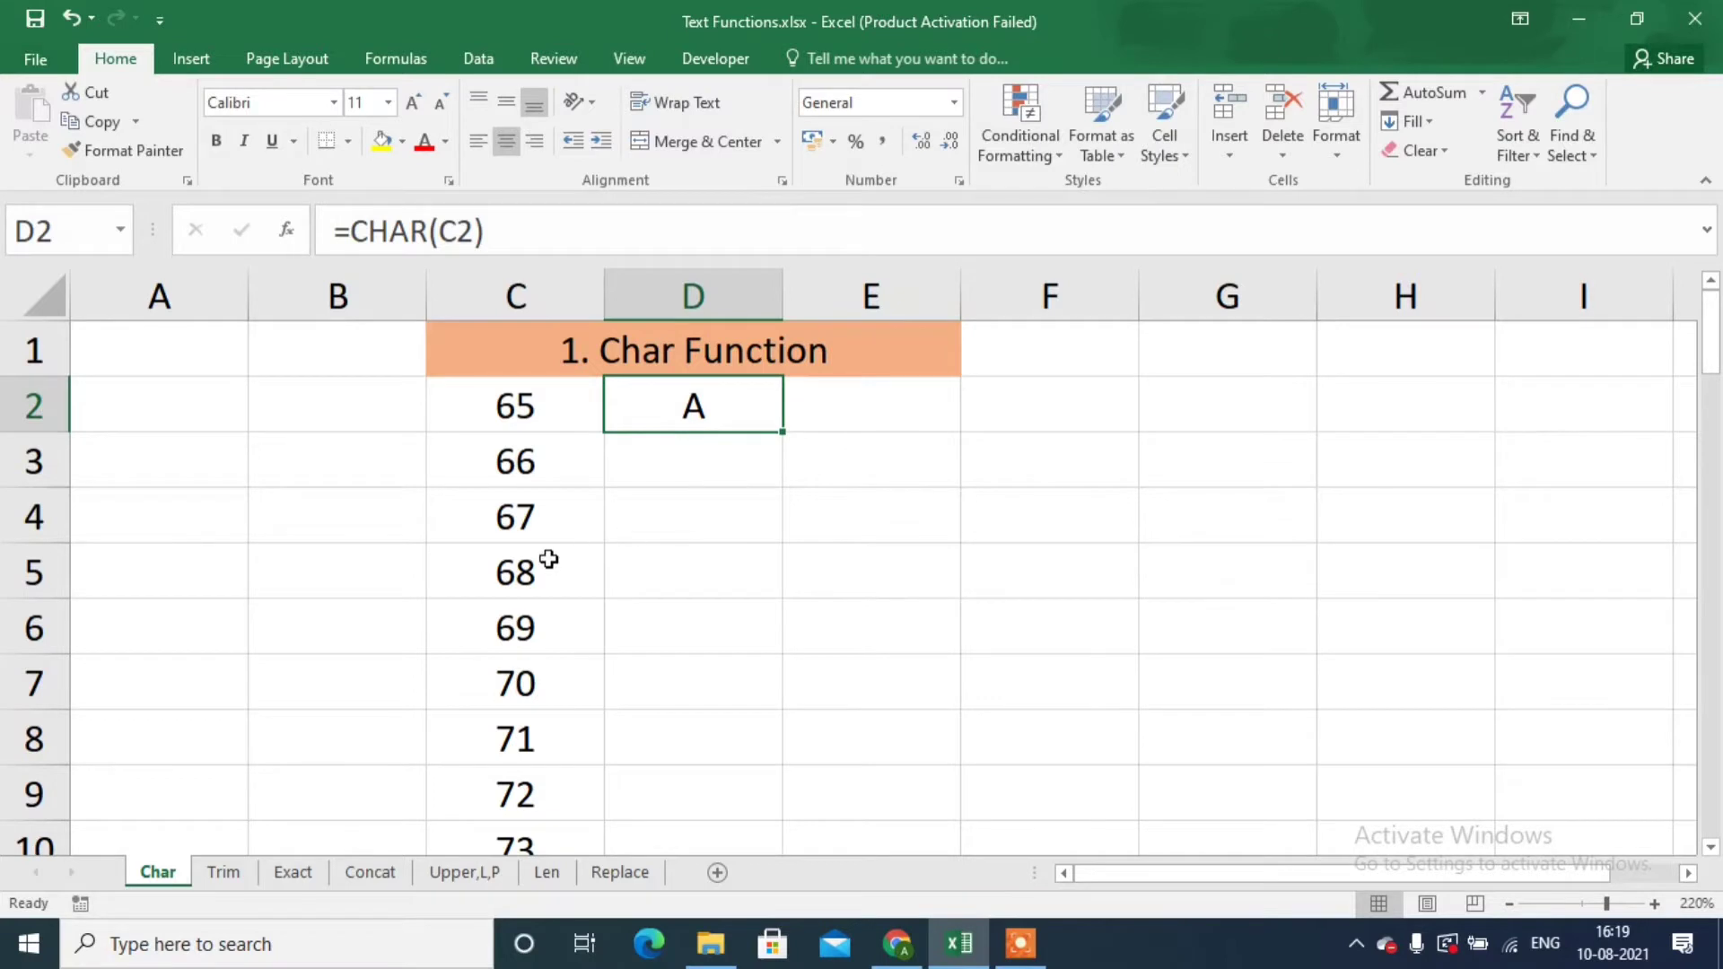
Fill the CHAR formula from D2 down column D to row 58, alongside all the codes in column C.
{"action": "left_click", "coordinate": [550, 562]}
{"action": "left_click", "coordinate": [727, 404]}
{"action": "double_click", "coordinate": [779, 433]}
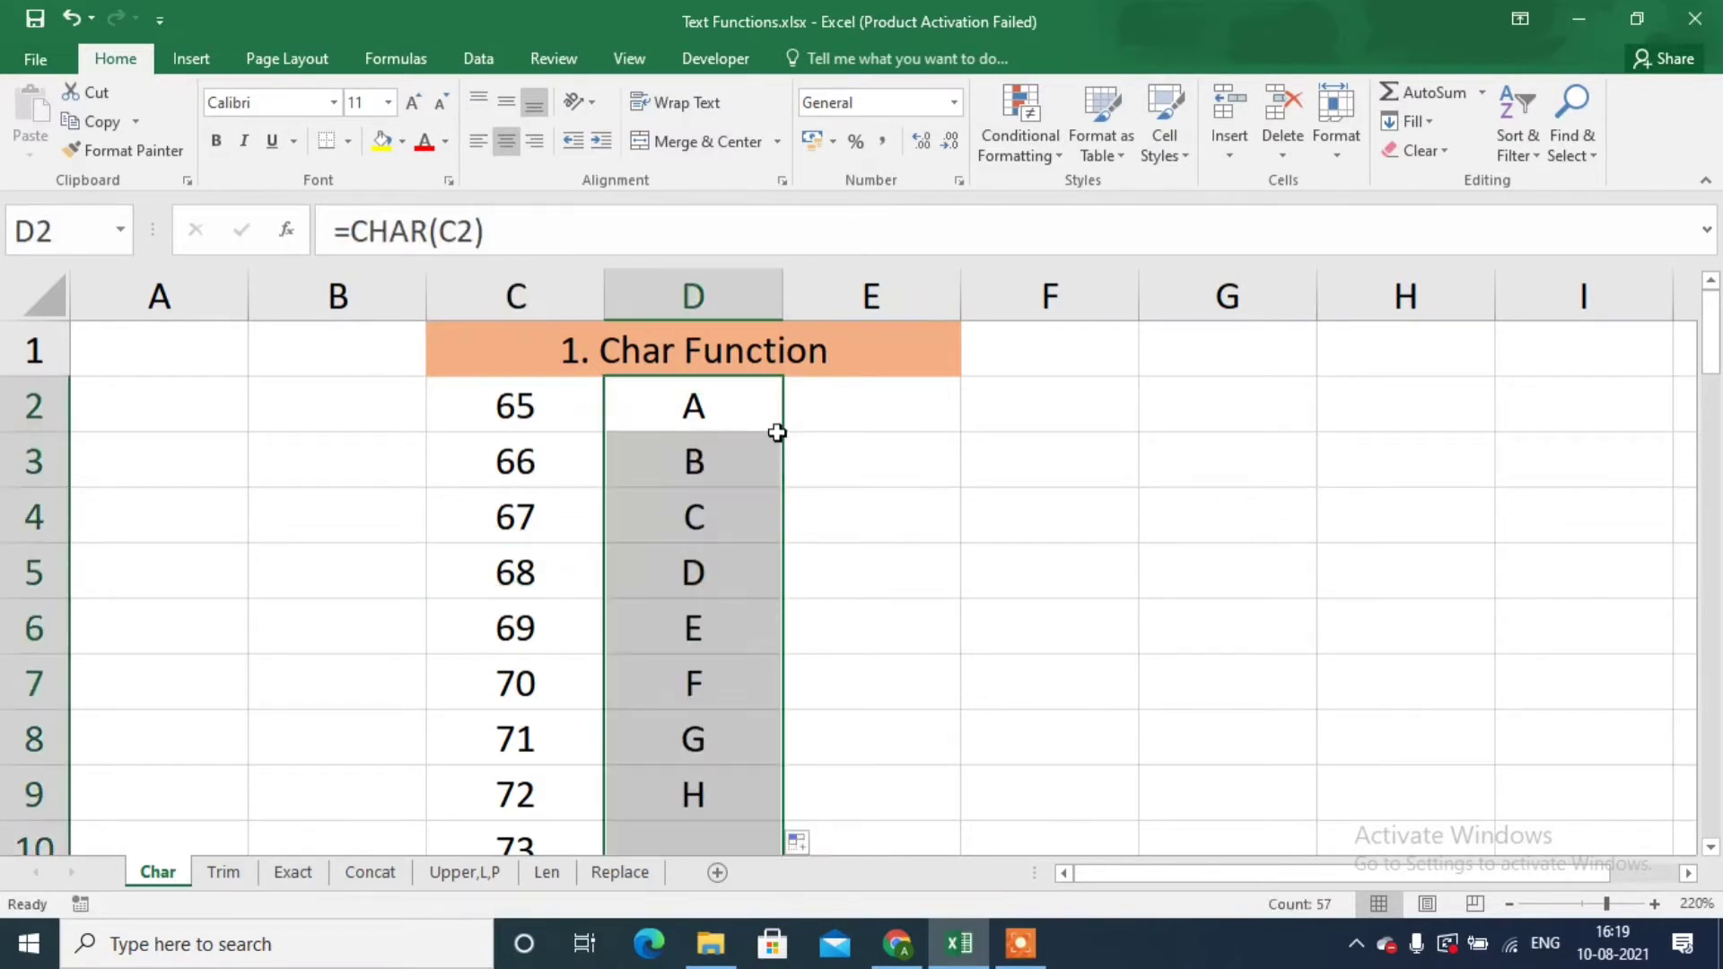
Examine the characters generated in column D for the codes from 65 through 121.
{"action": "left_click", "coordinate": [709, 467]}
{"action": "key", "text": "Down"}
{"action": "key", "text": "Down"}
{"action": "key", "text": "Down"}
{"action": "key", "text": "Down"}
{"action": "key", "text": "Down"}
{"action": "key", "text": "Down"}
{"action": "key", "text": "Down"}
{"action": "key", "text": "Down"}
{"action": "key", "text": "Down"}
{"action": "key", "text": "Down"}
{"action": "key", "text": "Down"}
{"action": "key", "text": "Down"}
{"action": "key", "text": "Down"}
{"action": "key", "text": "Down"}
{"action": "key", "text": "Down"}
{"action": "key", "text": "Down"}
{"action": "key", "text": "Down"}
{"action": "key", "text": "Down"}
{"action": "key", "text": "Down"}
{"action": "key", "text": "Down"}
{"action": "key", "text": "Down"}
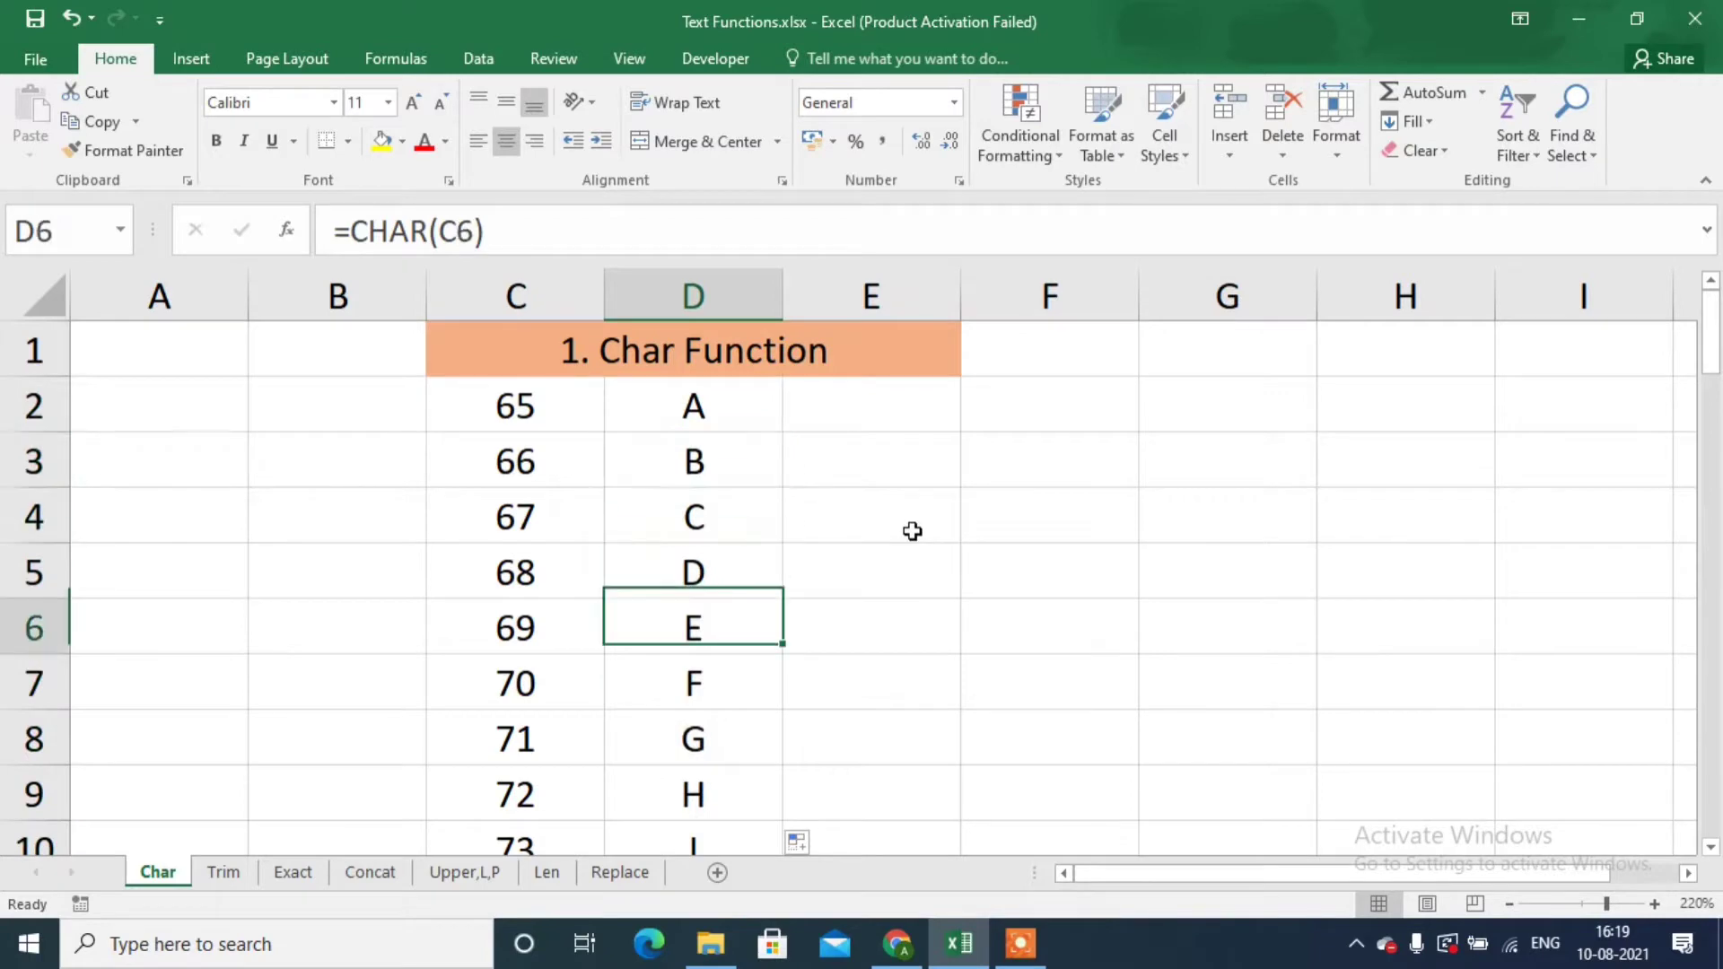
{"action": "key", "text": "Up"}
{"action": "key", "text": "Up"}
{"action": "key", "text": "Up"}
{"action": "key", "text": "Up"}
{"action": "key", "text": "Up"}
{"action": "key", "text": "Up"}
{"action": "key", "text": "Up"}
{"action": "key", "text": "Up"}
{"action": "key", "text": "Up"}
{"action": "key", "text": "Up"}
{"action": "key", "text": "Up"}
{"action": "key", "text": "Up"}
{"action": "key", "text": "Up"}
{"action": "key", "text": "Up"}
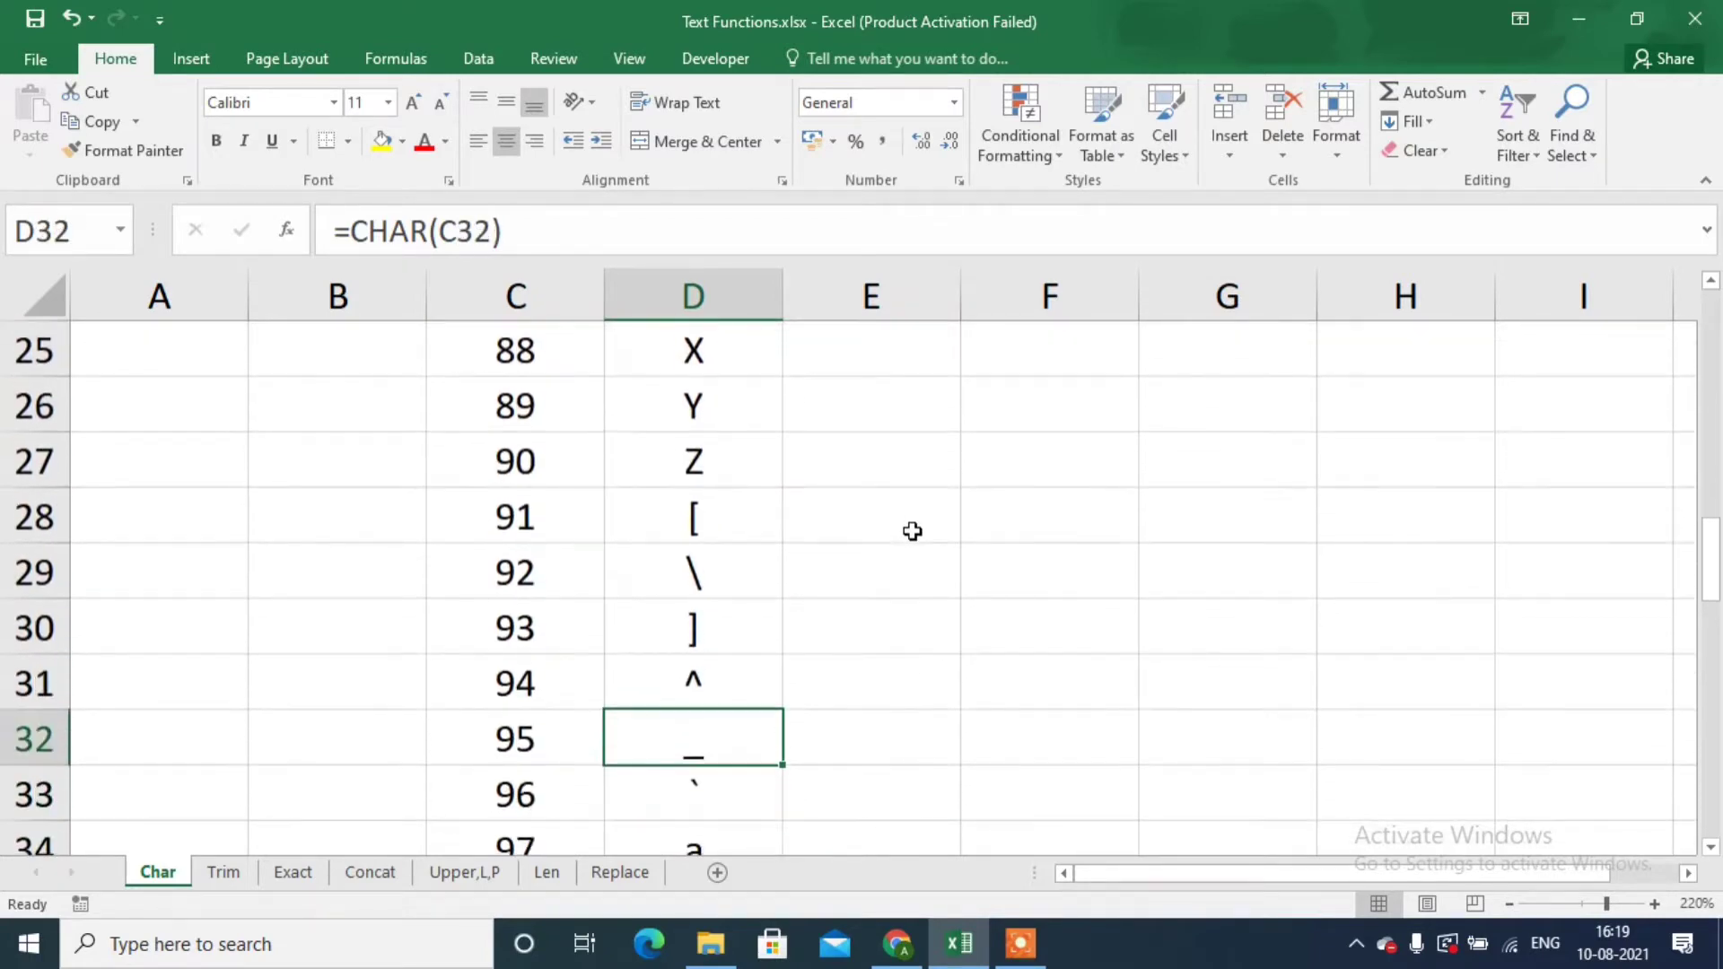
{"action": "key", "text": "Down"}
{"action": "key", "text": "Down"}
{"action": "key", "text": "Down"}
{"action": "key", "text": "Down"}
{"action": "key", "text": "Down"}
{"action": "key", "text": "Down"}
{"action": "key", "text": "Down"}
{"action": "key", "text": "Down"}
{"action": "key", "text": "Down"}
{"action": "key", "text": "Down"}
{"action": "key", "text": "Down"}
{"action": "key", "text": "Down"}
{"action": "key", "text": "Down"}
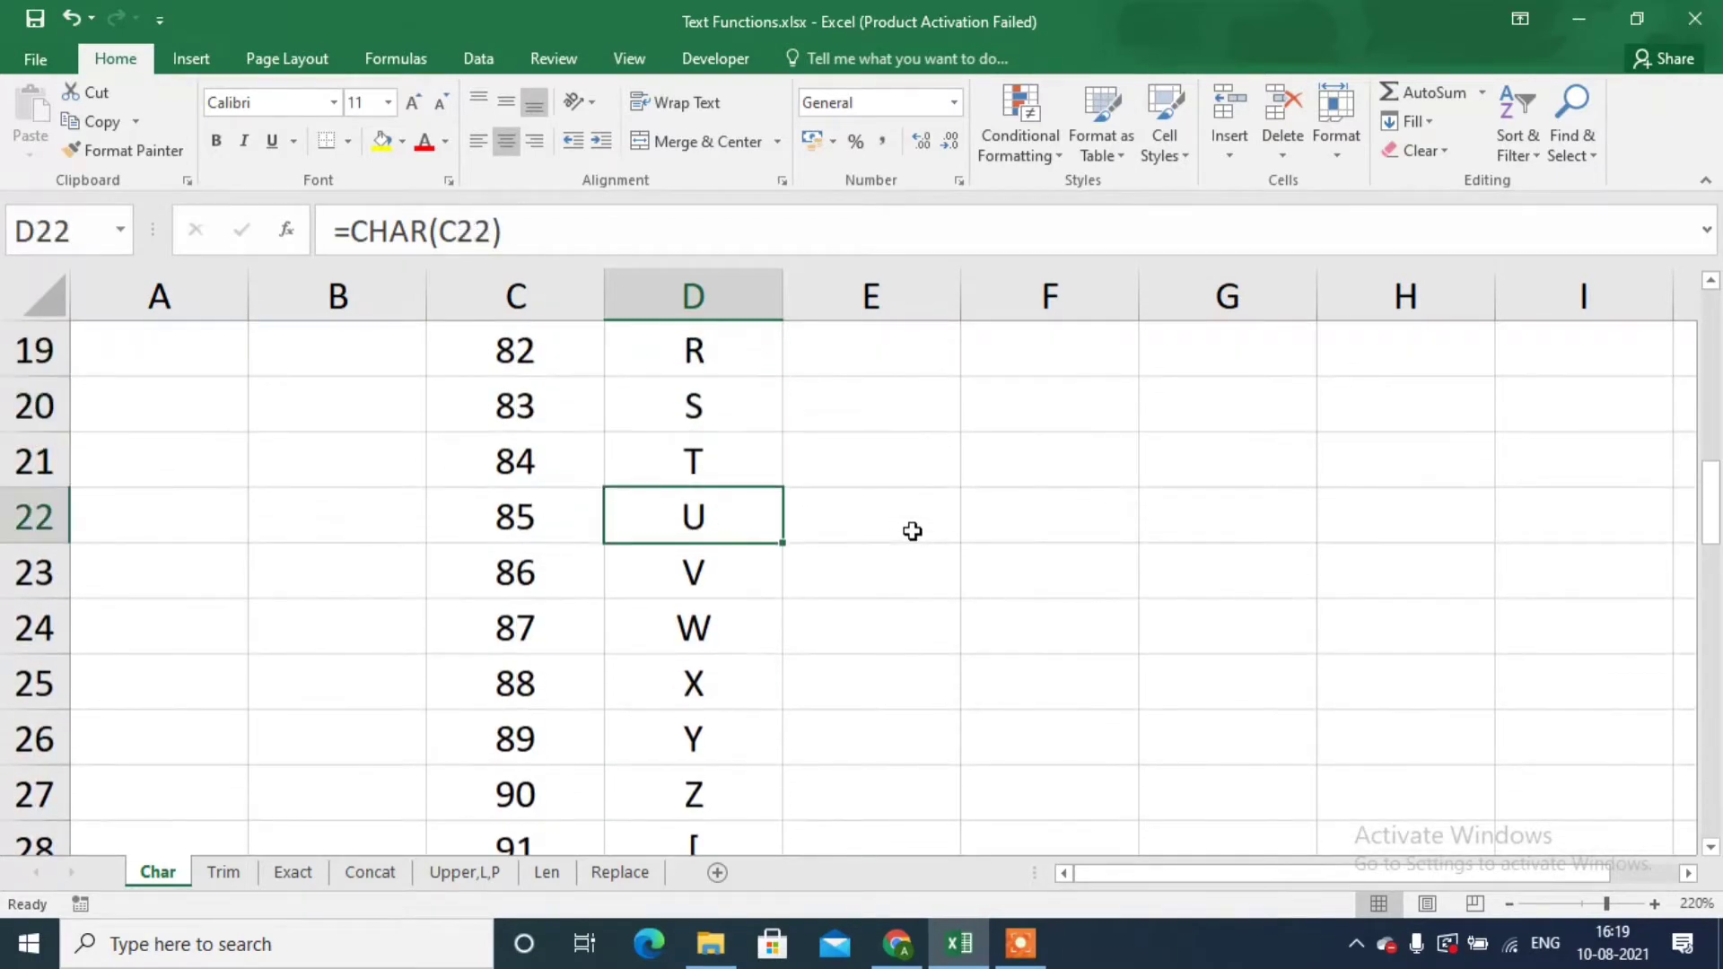
{"action": "key", "text": "Down"}
{"action": "key", "text": "Down"}
{"action": "key", "text": "Down"}
{"action": "key", "text": "Down"}
{"action": "key", "text": "Down"}
{"action": "key", "text": "Down"}
{"action": "key", "text": "Down"}
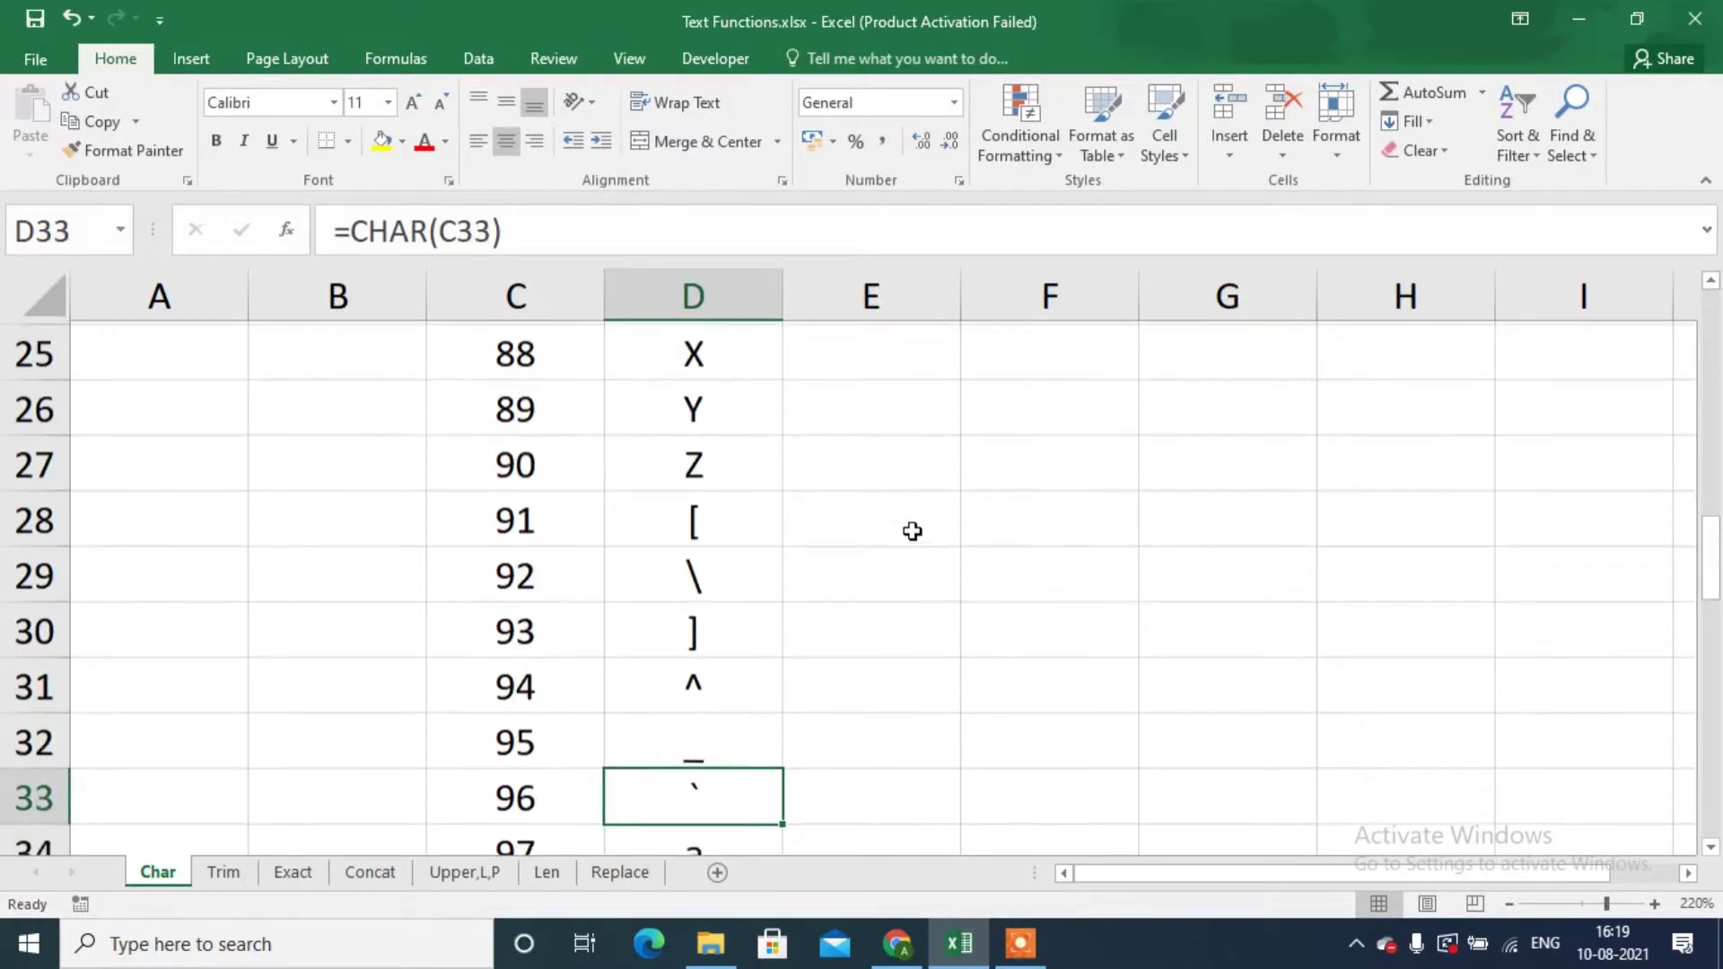
{"action": "key", "text": "Up"}
{"action": "key", "text": "Up"}
{"action": "key", "text": "Up"}
{"action": "key", "text": "Up"}
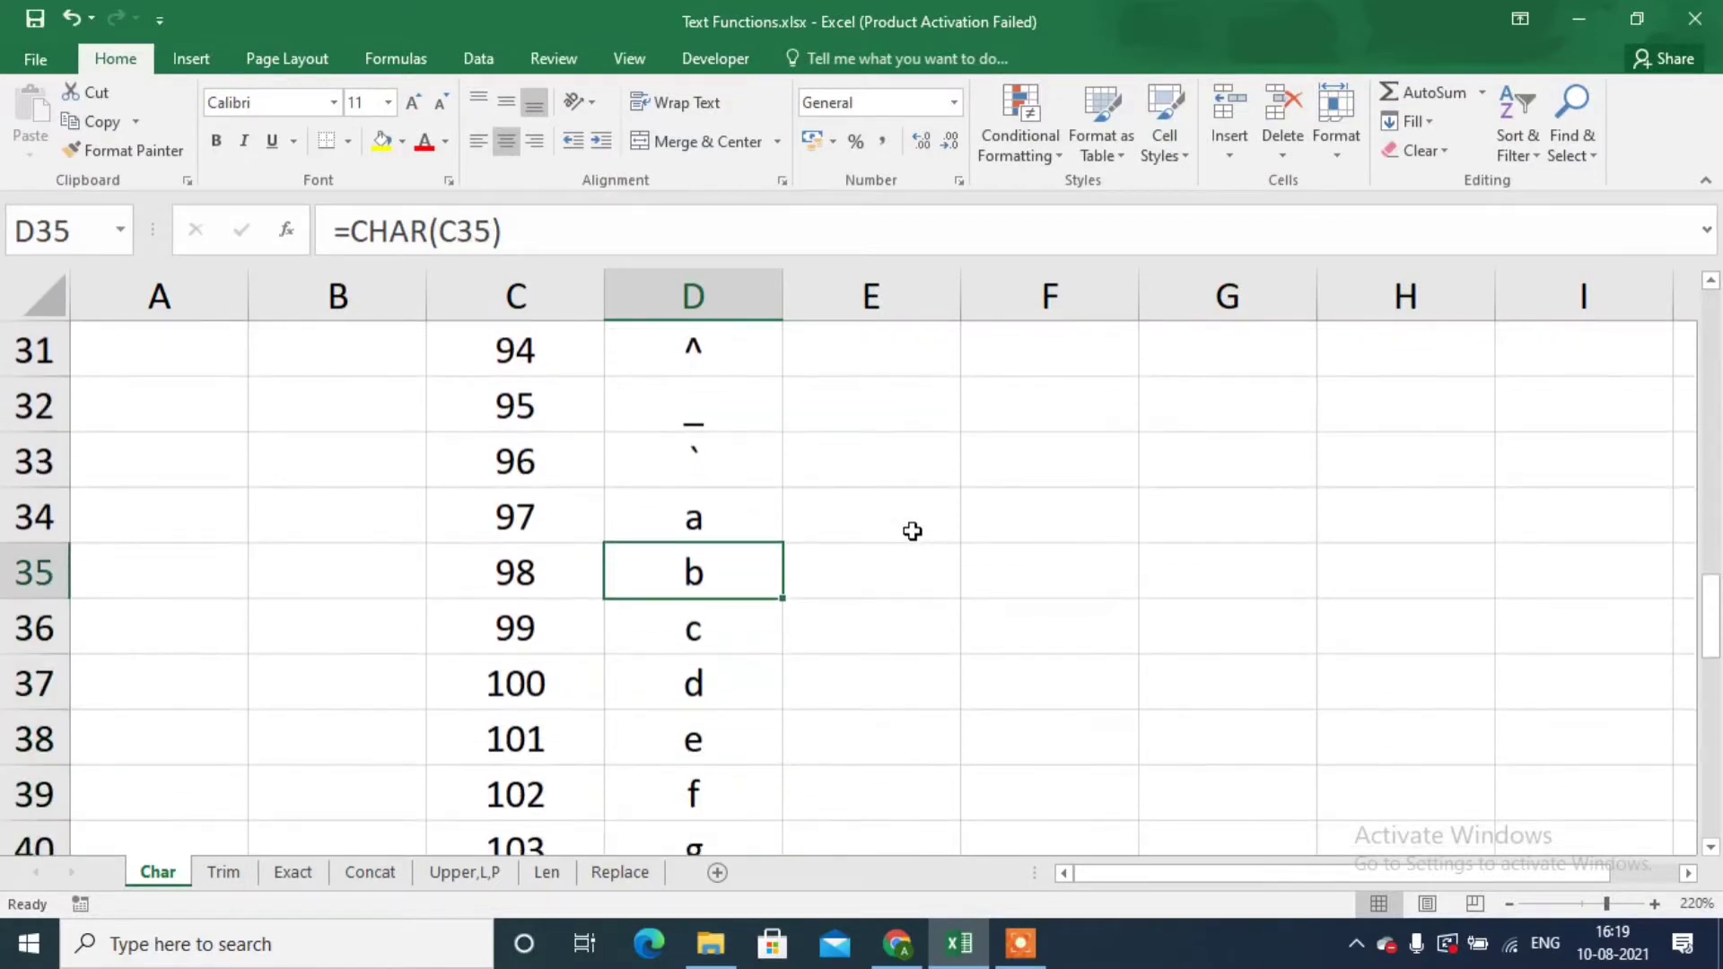
{"action": "key", "text": "Down"}
{"action": "key", "text": "Down"}
{"action": "key", "text": "Down"}
{"action": "key", "text": "Down"}
{"action": "key", "text": "Down"}
{"action": "key", "text": "Down"}
{"action": "key", "text": "Down"}
{"action": "key", "text": "Down"}
{"action": "key", "text": "Down"}
{"action": "key", "text": "Down"}
{"action": "key", "text": "Down"}
{"action": "key", "text": "Down"}
{"action": "key", "text": "Down"}
{"action": "key", "text": "Down"}
{"action": "key", "text": "Down"}
{"action": "key", "text": "Down"}
{"action": "key", "text": "Down"}
{"action": "key", "text": "Down"}
{"action": "key", "text": "Down"}
{"action": "key", "text": "Down"}
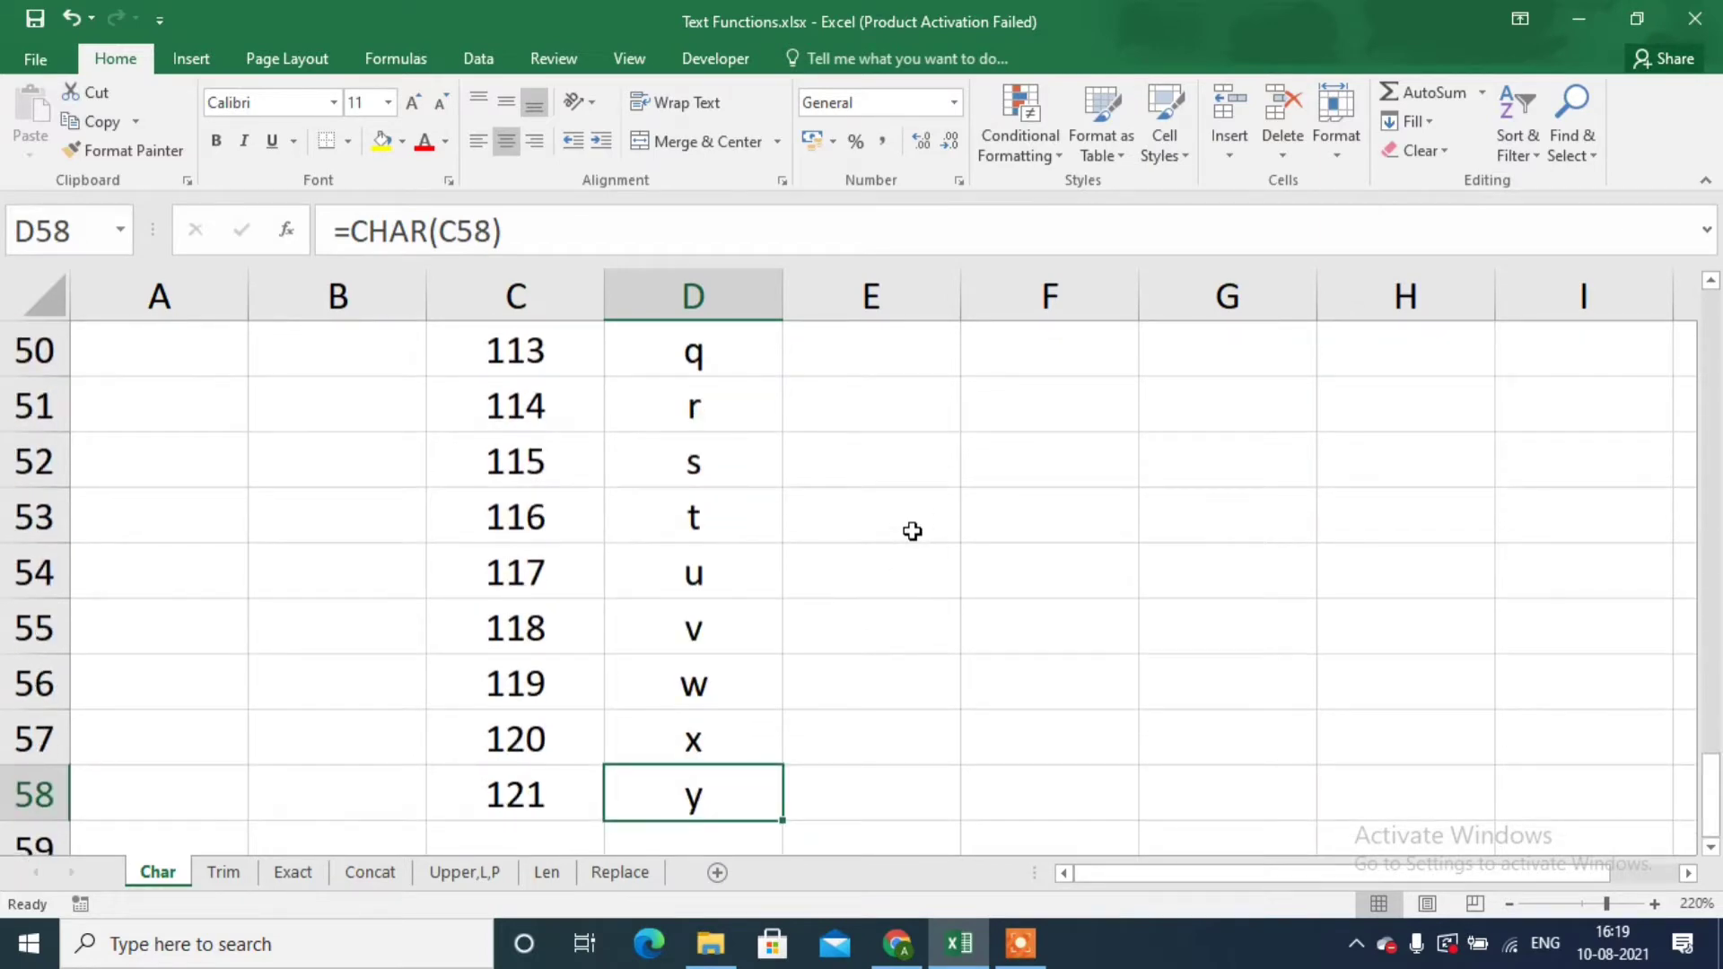
{"action": "key", "text": "ctrl+Up"}
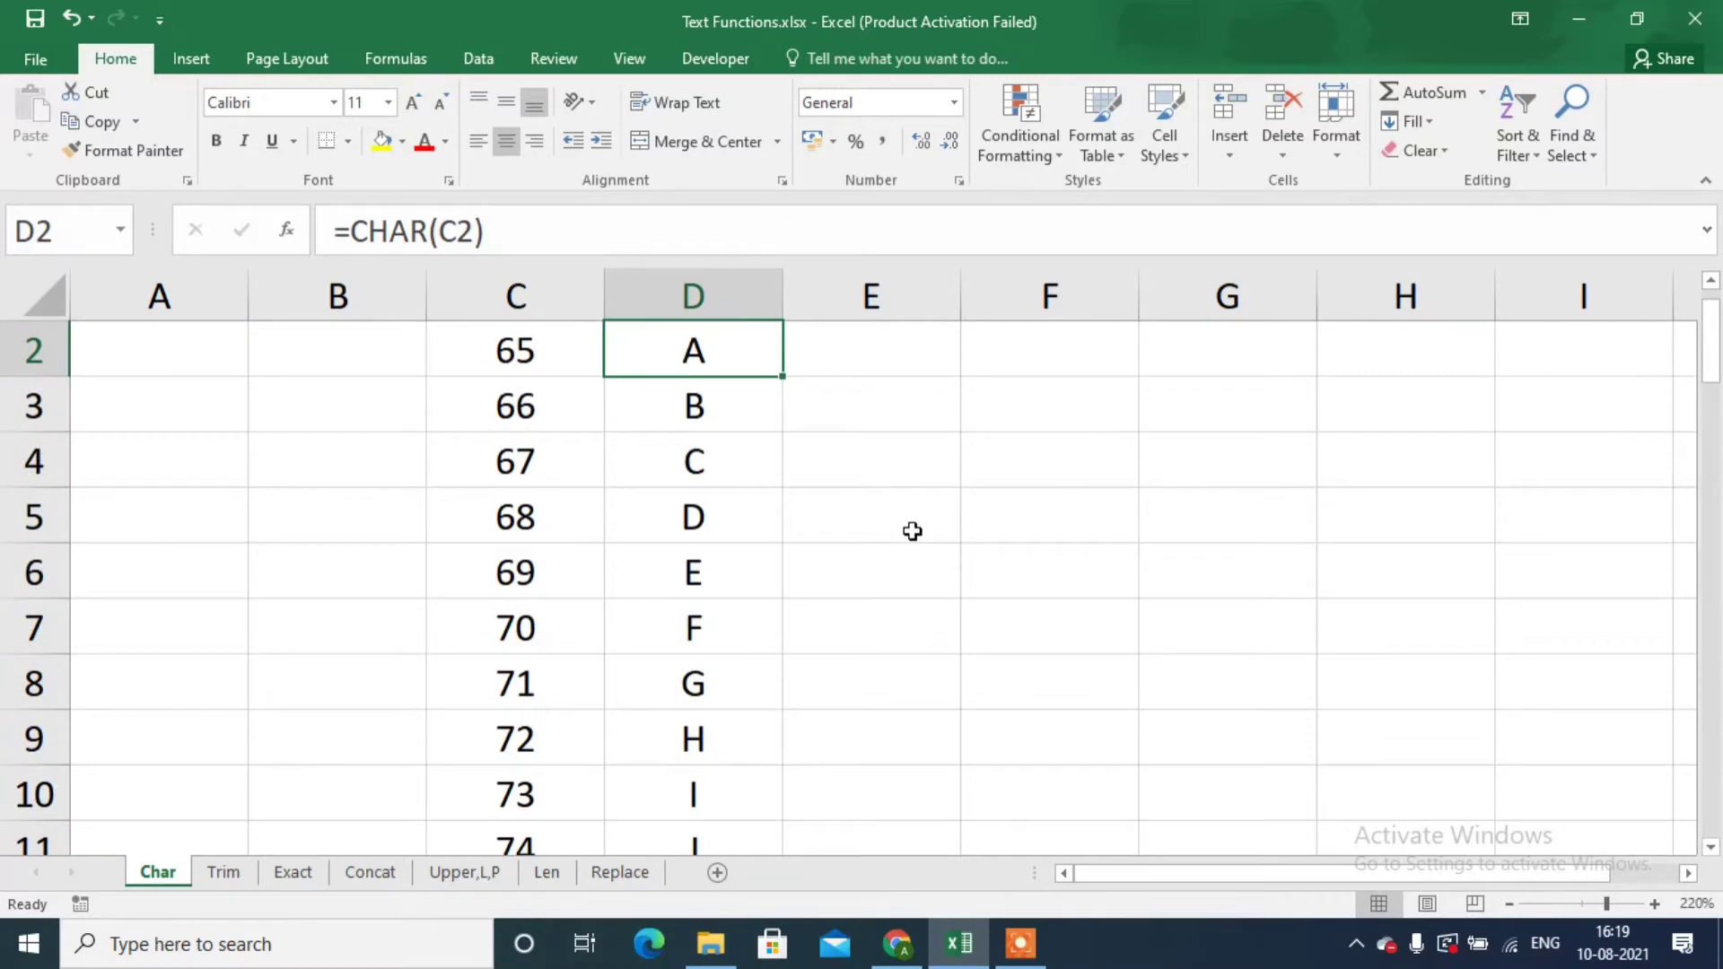
{"action": "key", "text": "Up"}
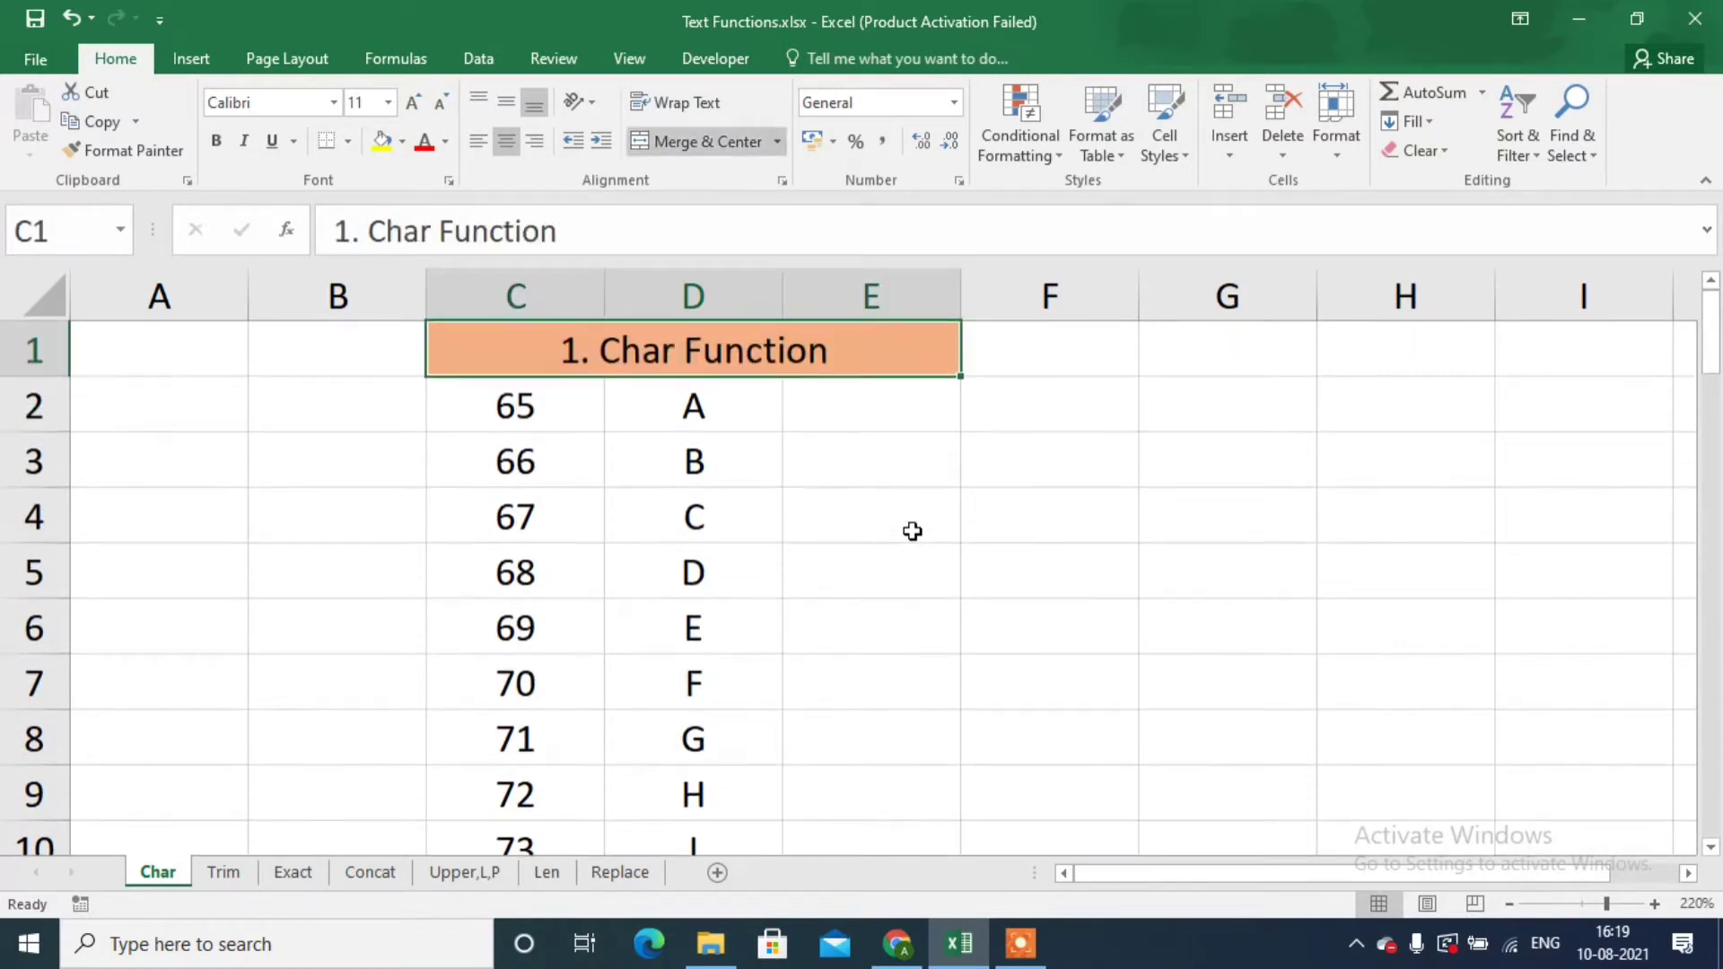
Enter A in F2 and B in F3, and autofill the two-letter series down to F7.
{"action": "key", "text": "Down"}
{"action": "key", "text": "Right"}
{"action": "key", "text": "Right"}
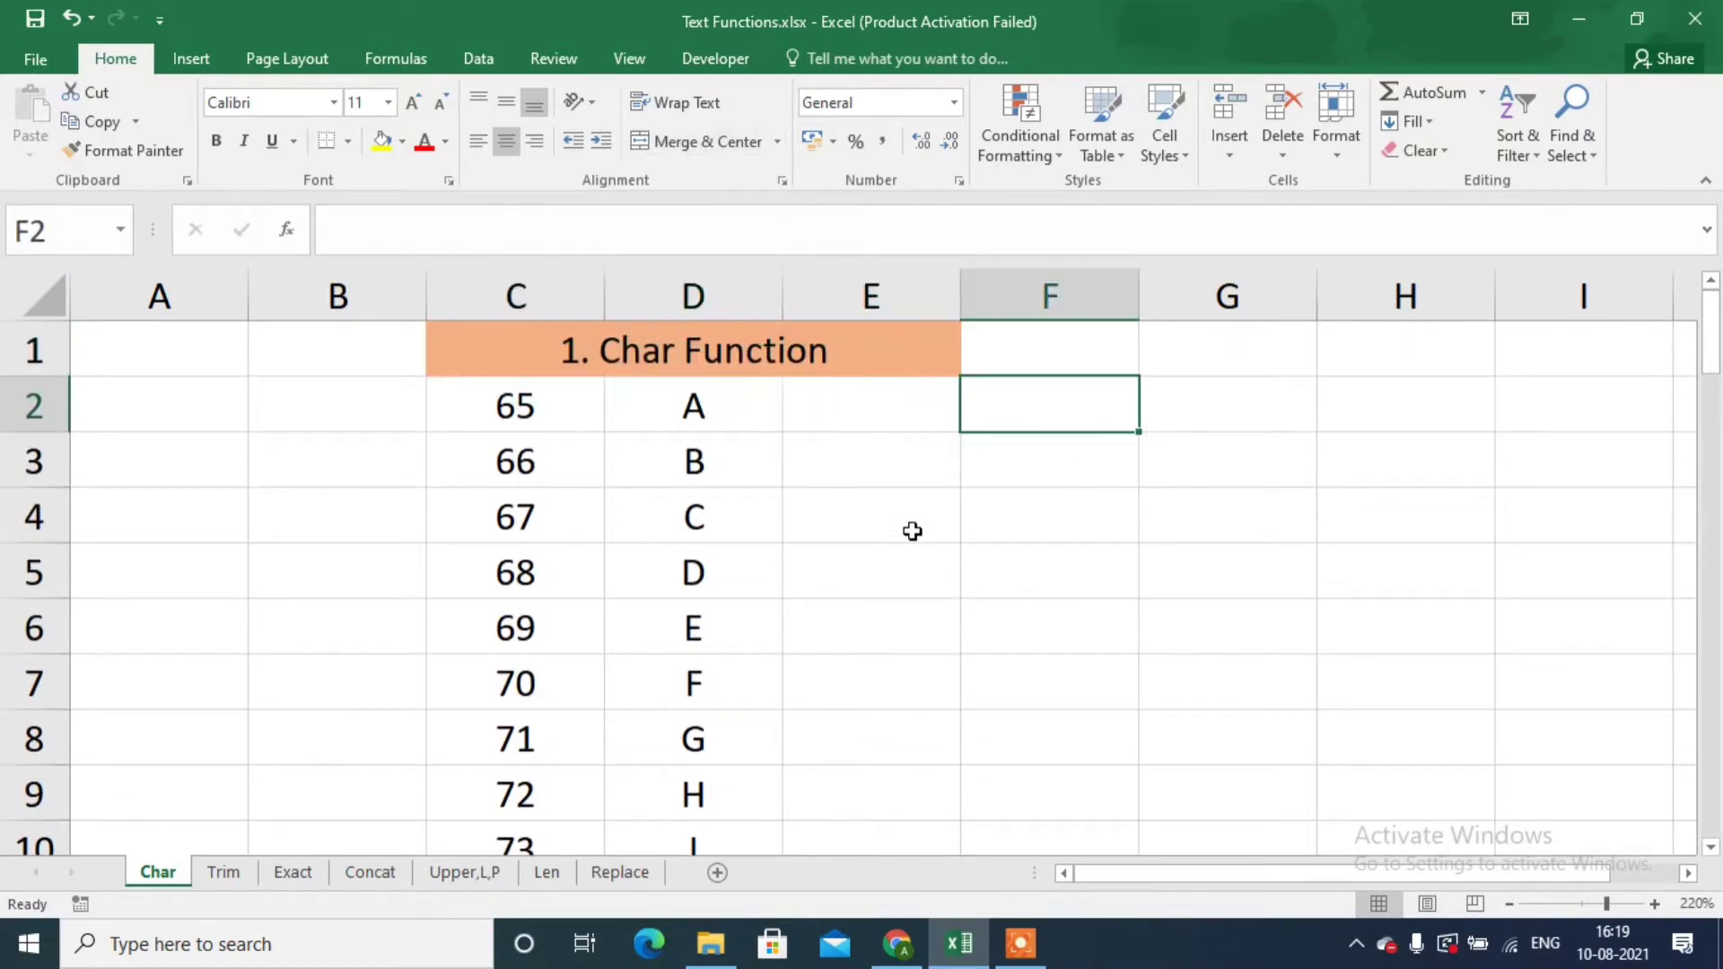
{"action": "type", "text": "A"}
{"action": "key", "text": "Return"}
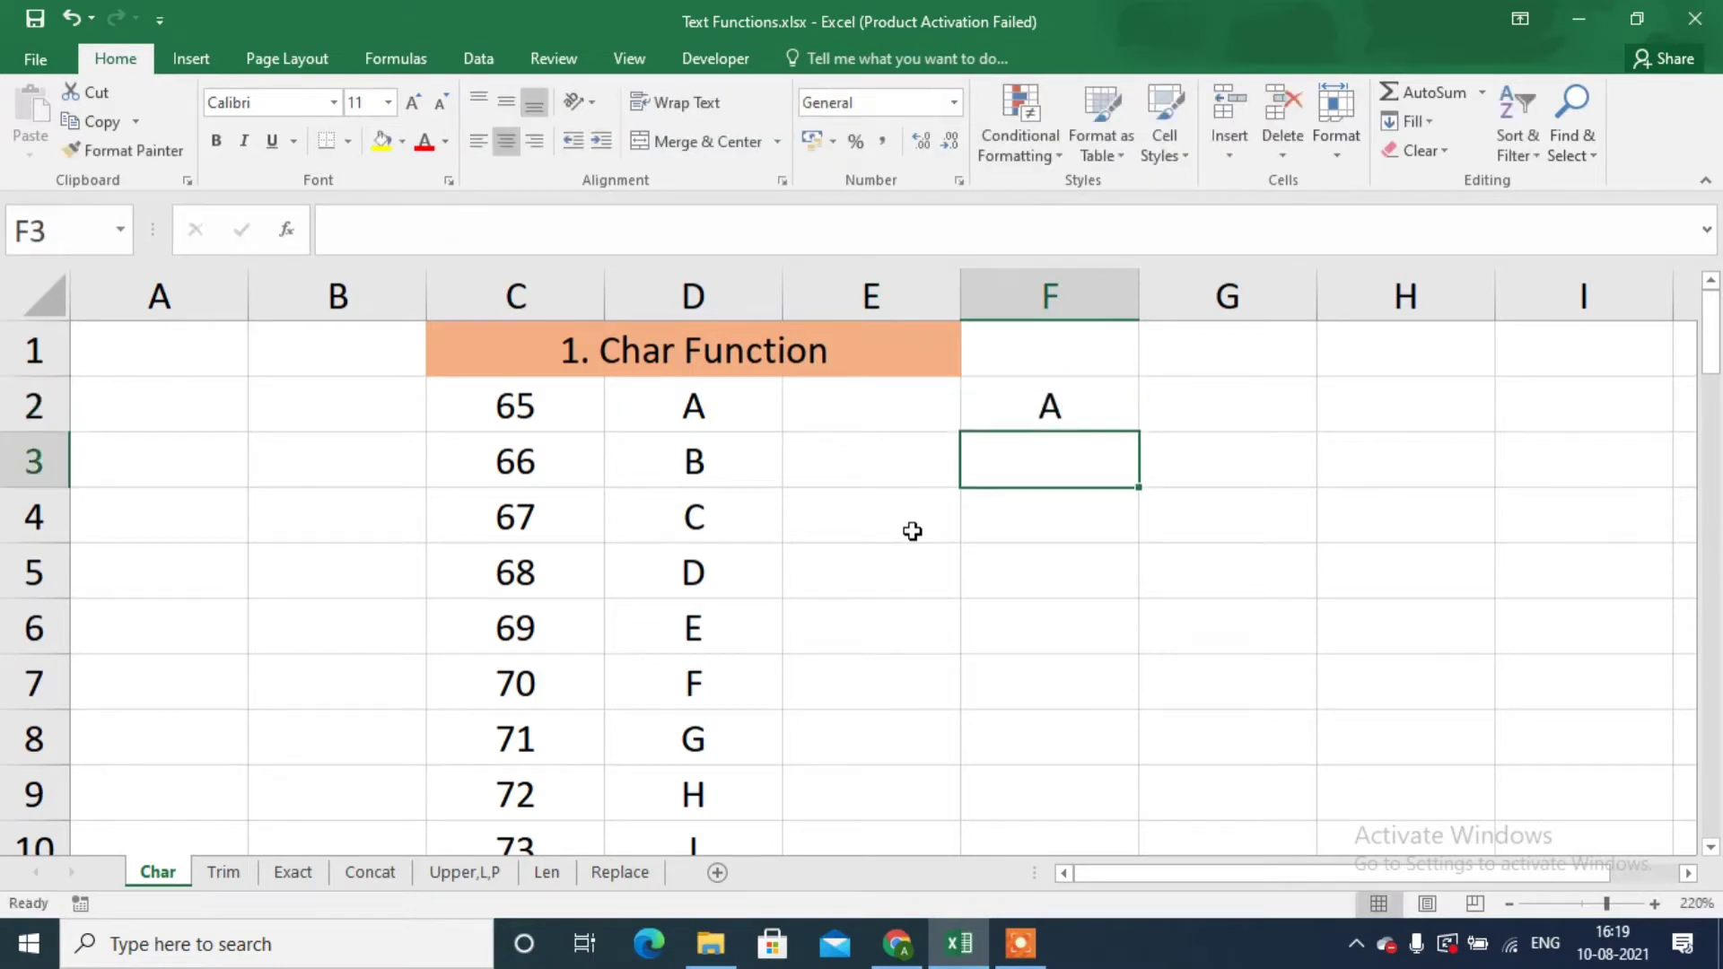
{"action": "type", "text": "B"}
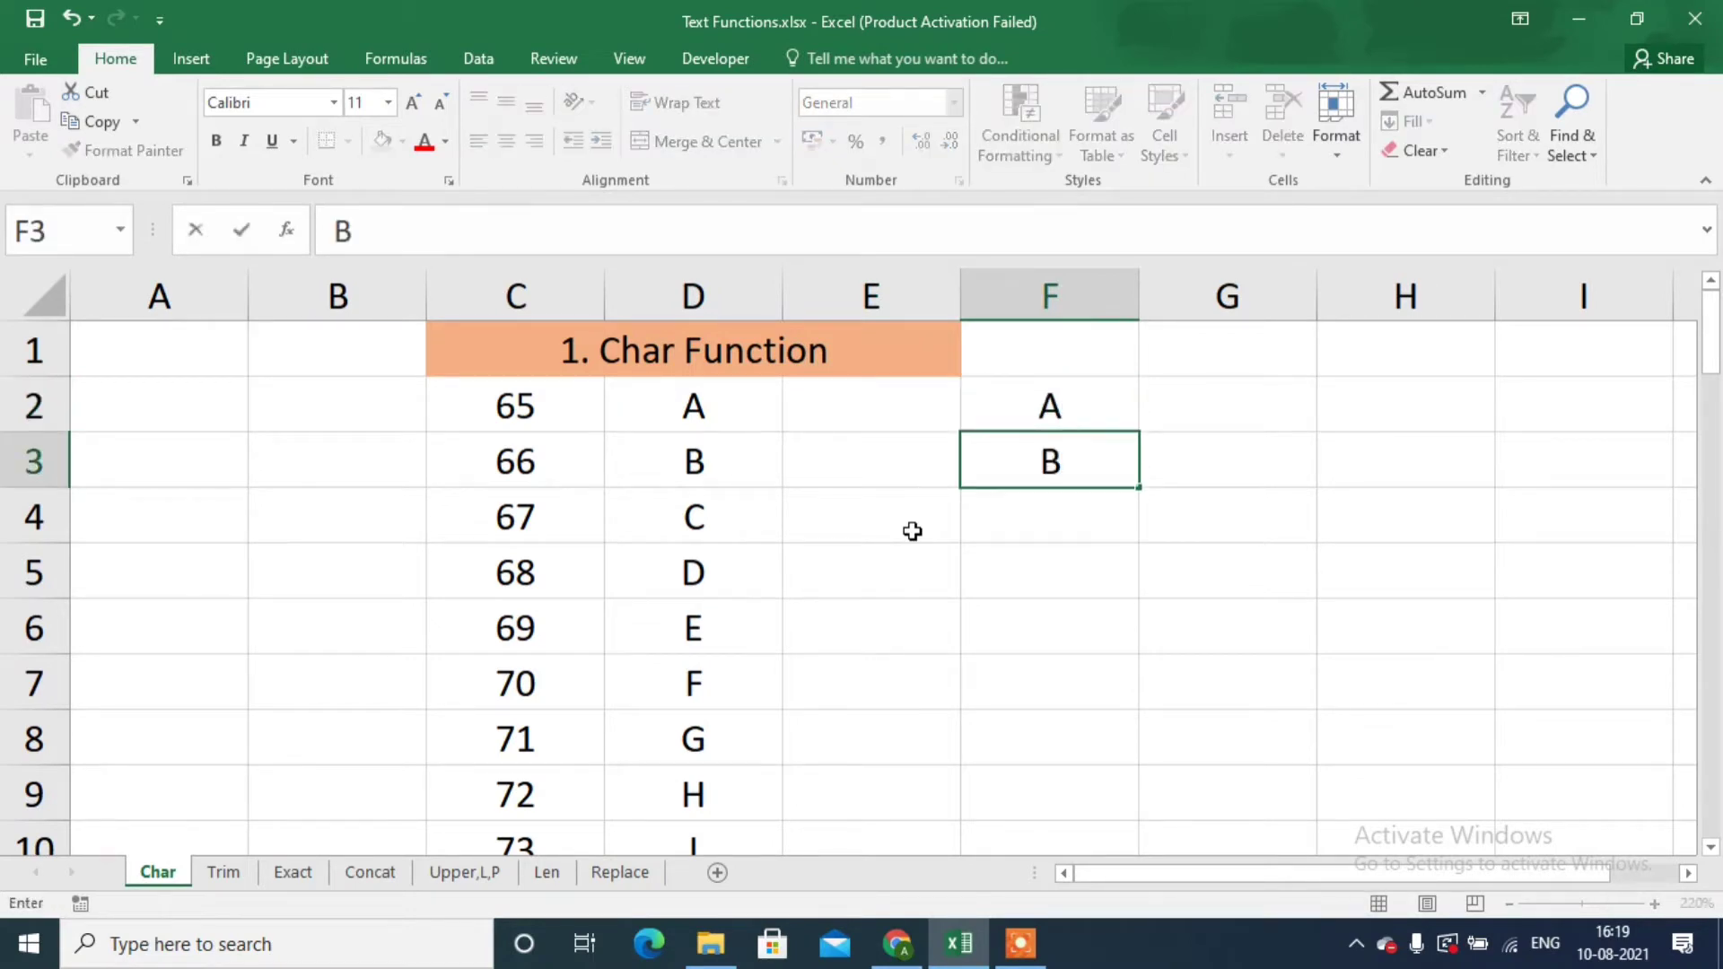
{"action": "key", "text": "Return"}
{"action": "key", "text": "Up"}
{"action": "key", "text": "Up"}
{"action": "key", "text": "shift+Down"}
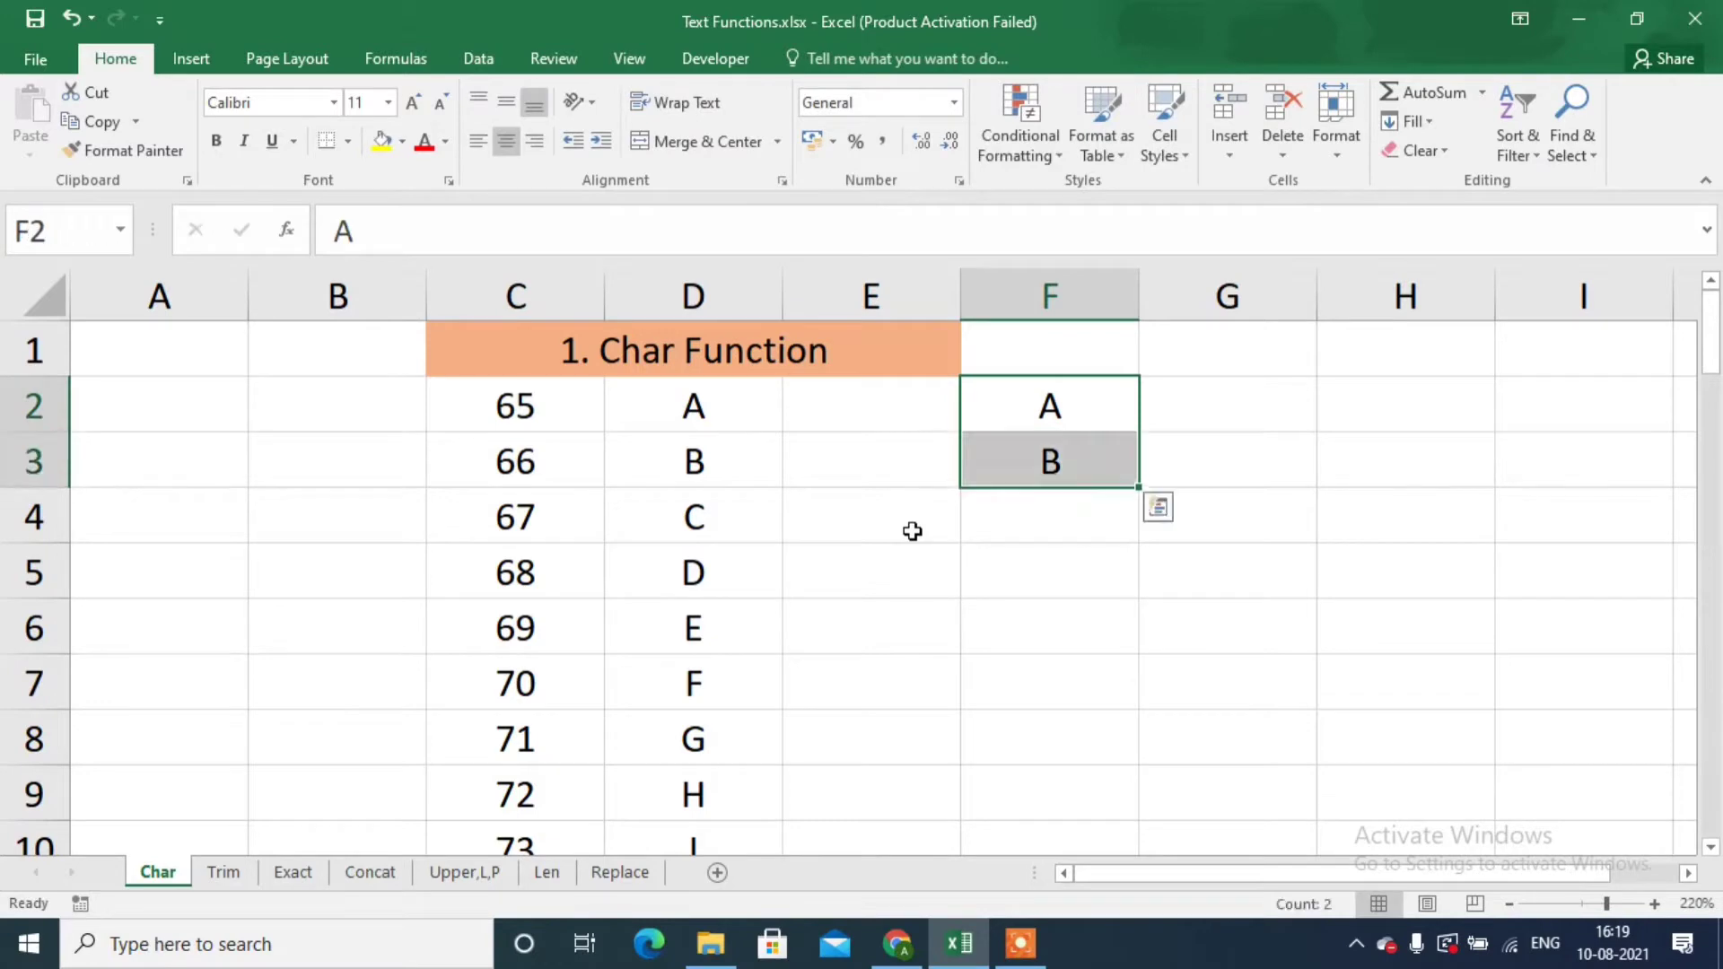
{"action": "left_click_drag", "start_coordinate": [1140, 489], "coordinate": [1123, 729]}
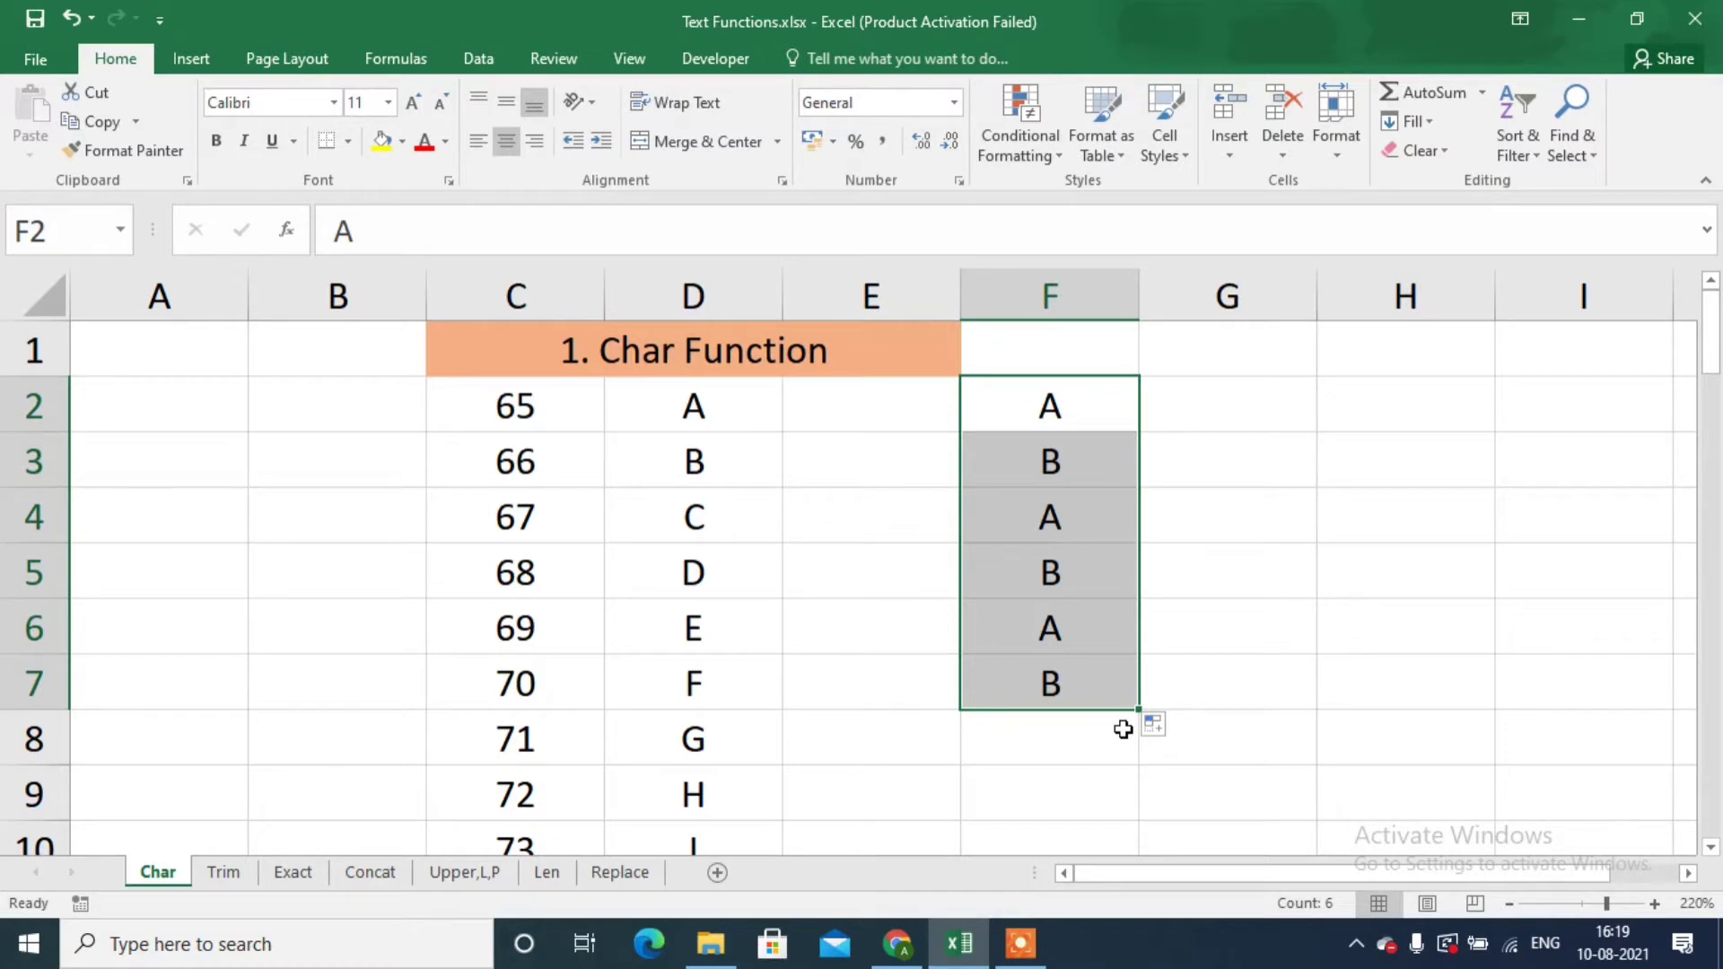
Enter lowercase a in G2 and b in G3, and autofill the pair down to G6.
{"action": "left_click", "coordinate": [1188, 373]}
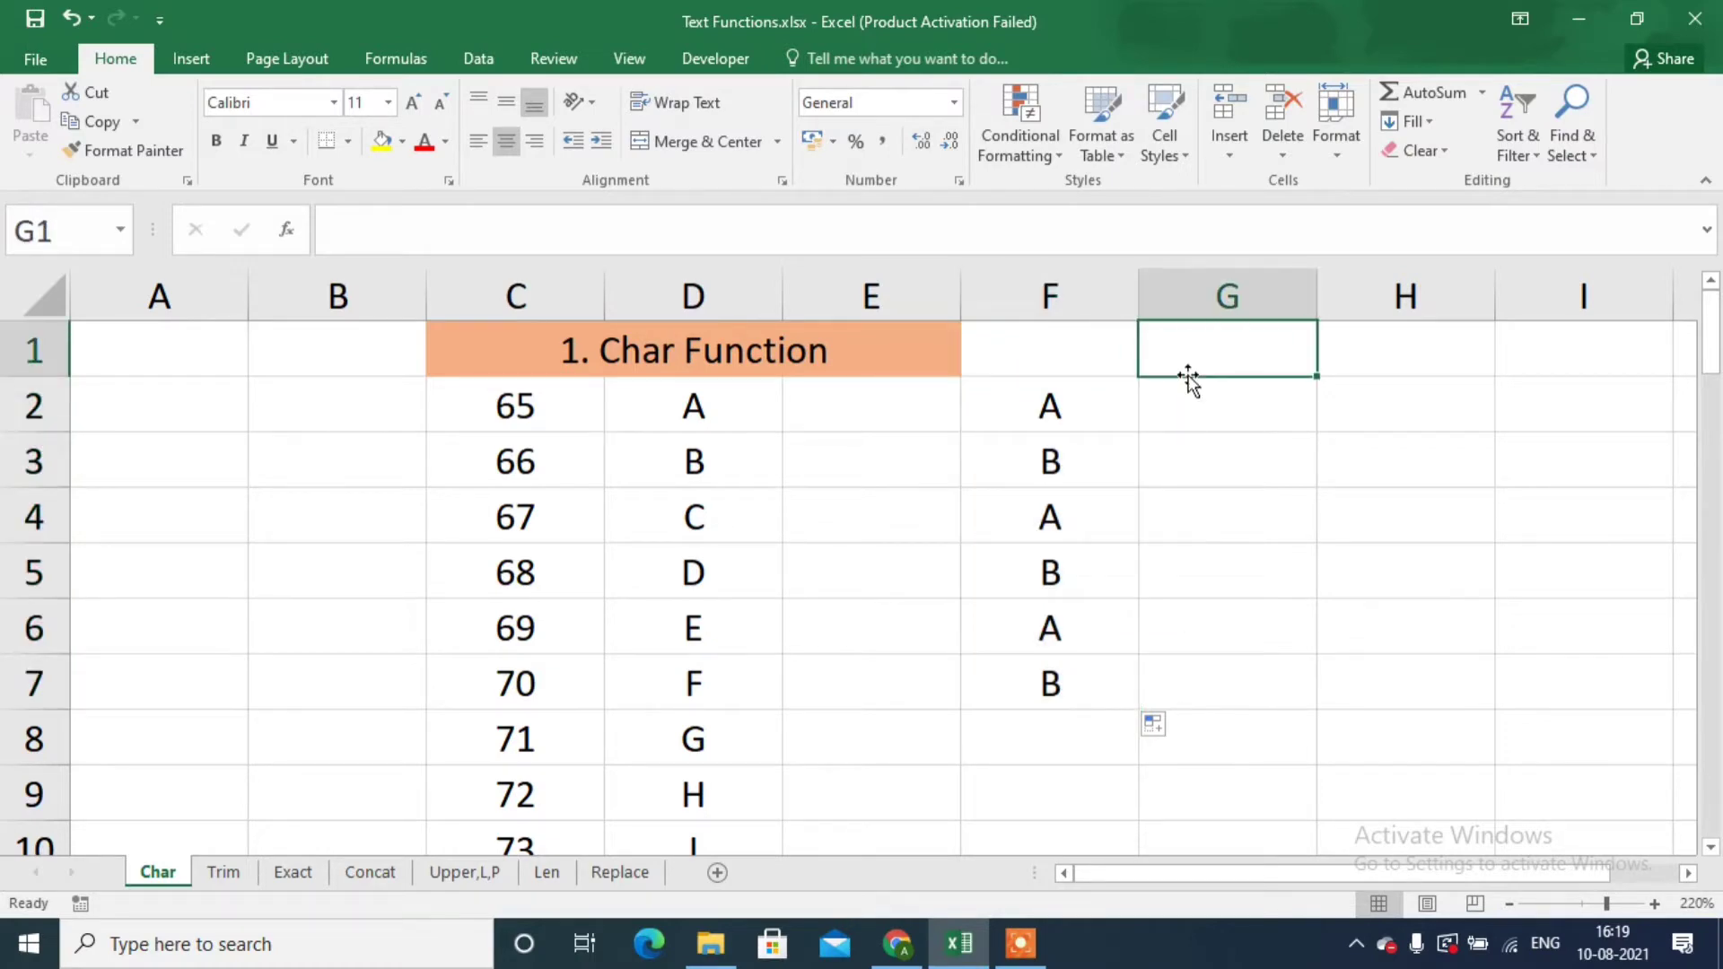
{"action": "left_click", "coordinate": [1191, 383]}
{"action": "type", "text": "a"}
{"action": "key", "text": "Return"}
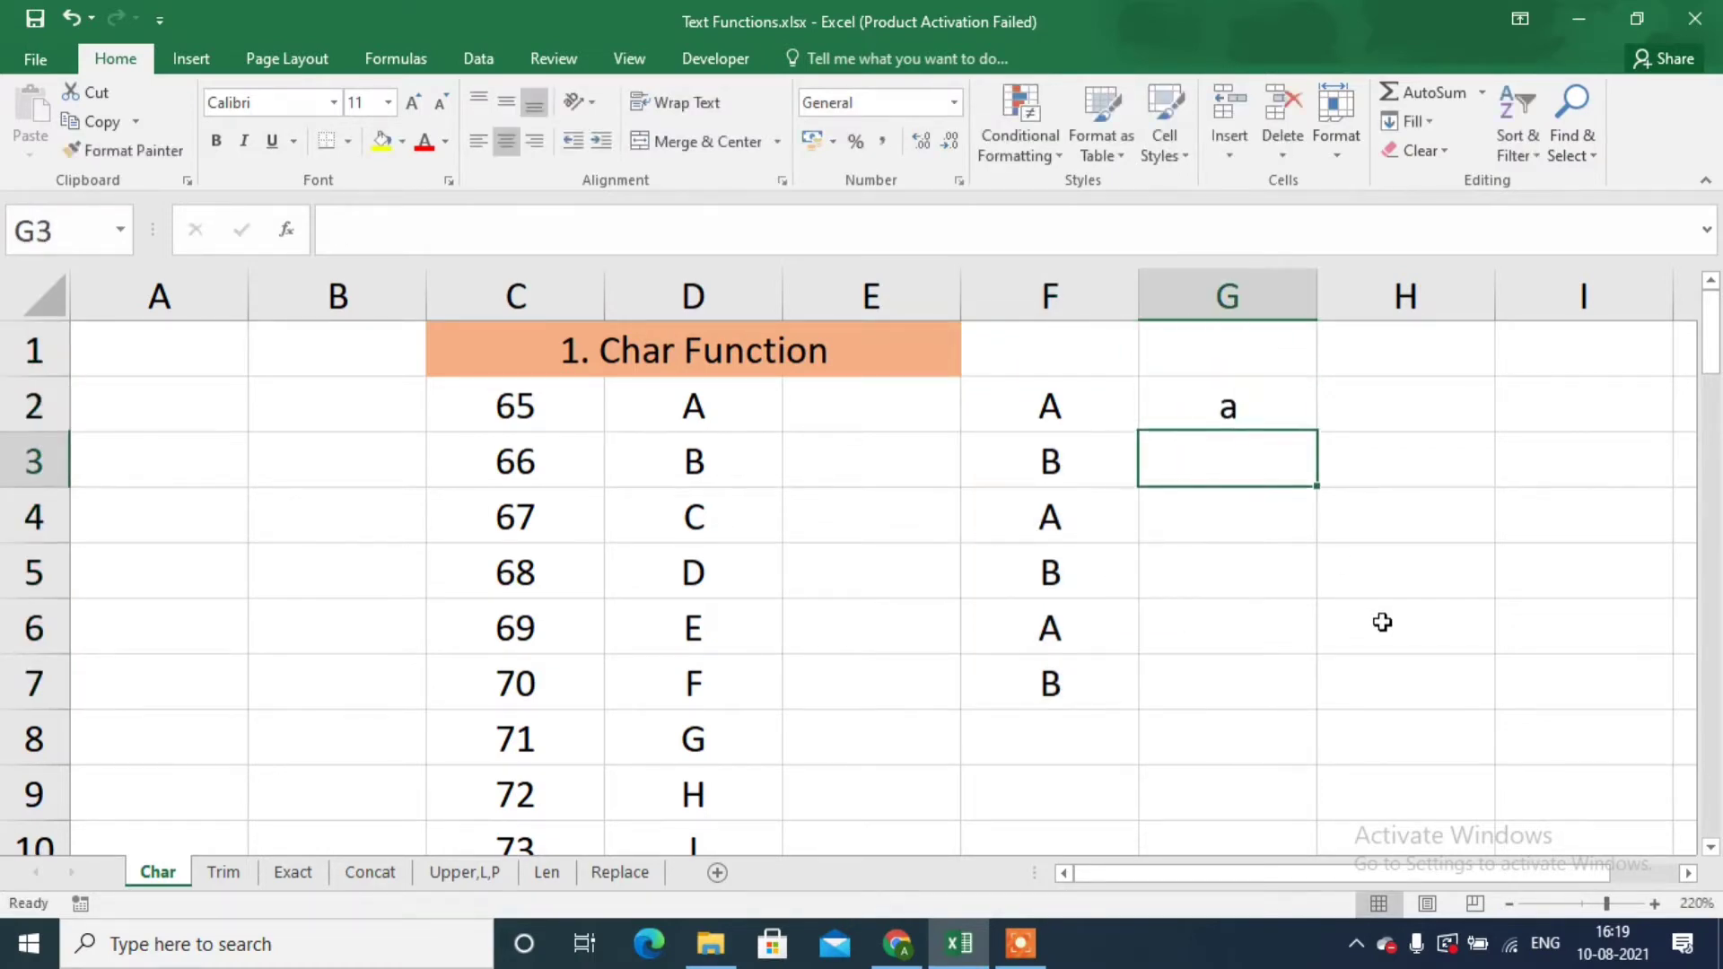
{"action": "type", "text": "b"}
{"action": "key", "text": "Return"}
{"action": "key", "text": "Up"}
{"action": "key", "text": "Up"}
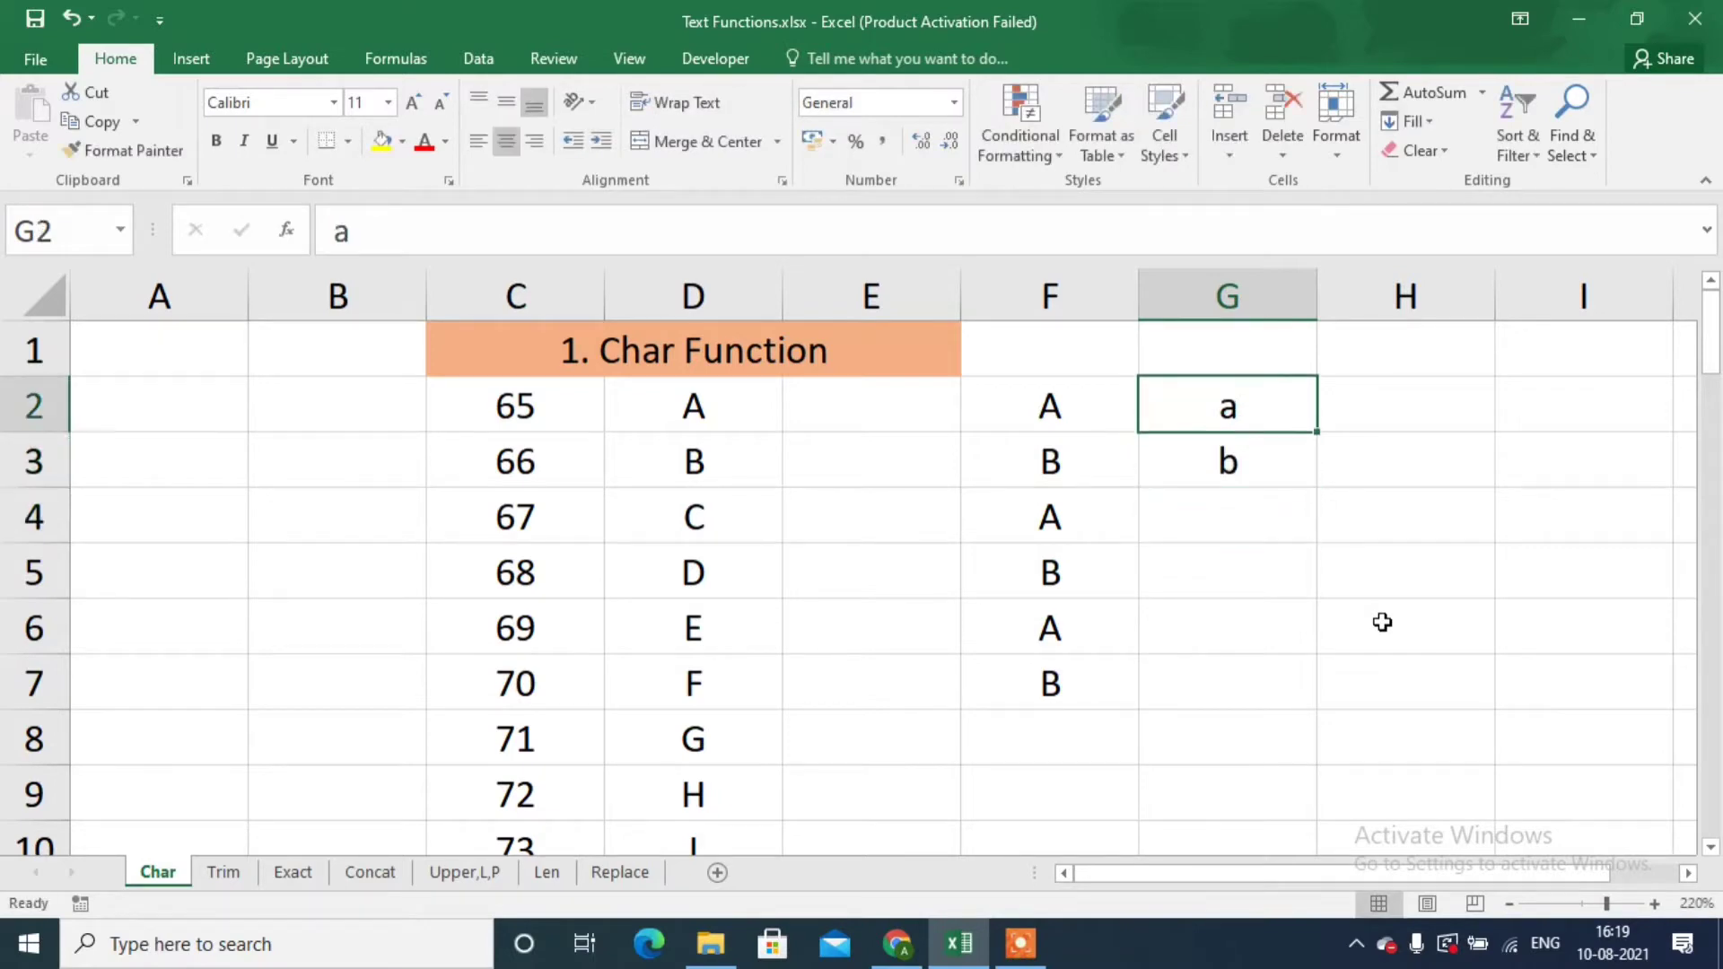
{"action": "key", "text": "shift+Down"}
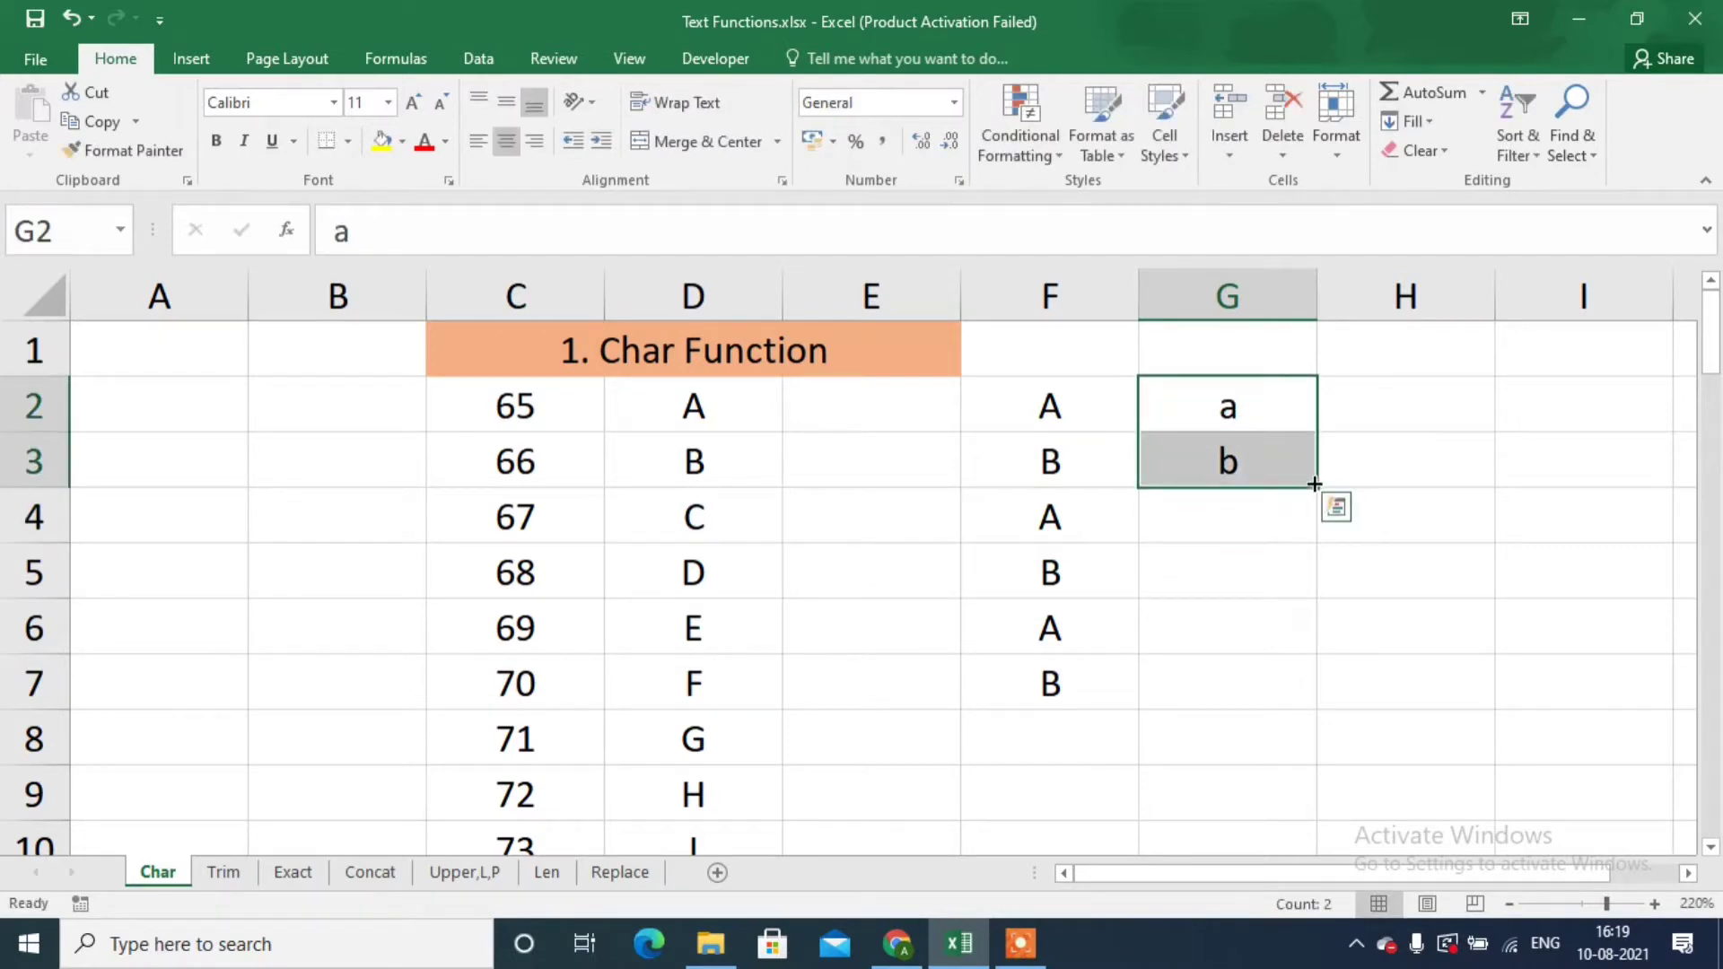
{"action": "left_click_drag", "start_coordinate": [1315, 485], "coordinate": [1311, 655]}
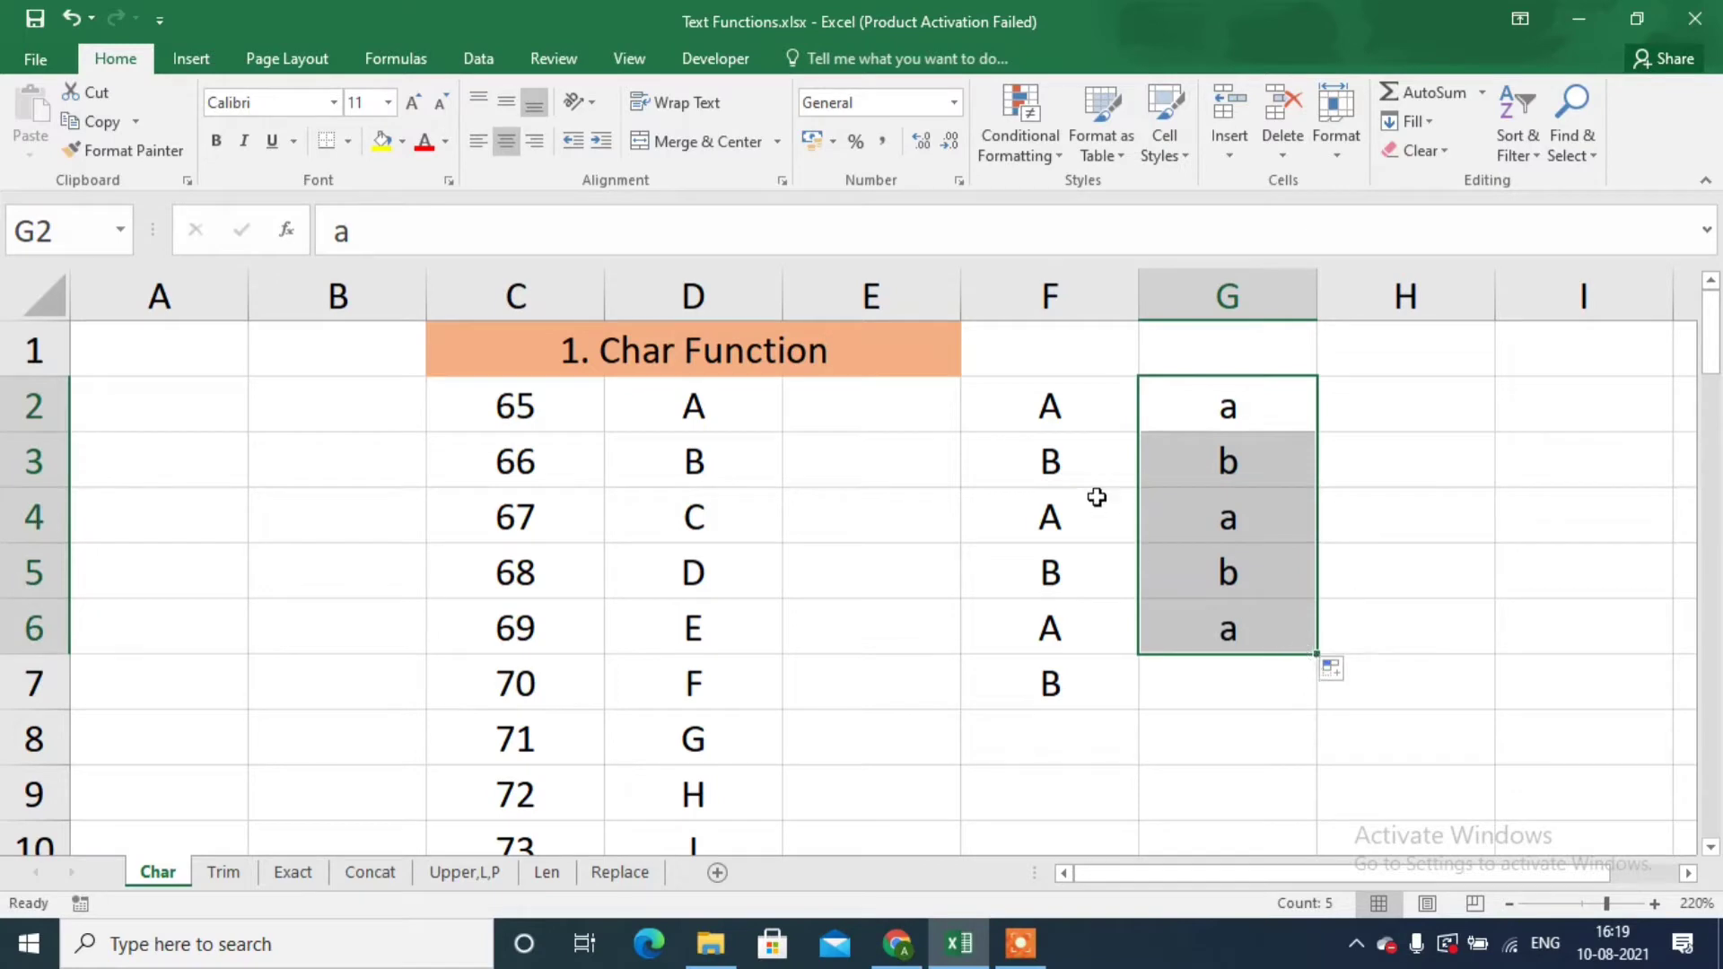
Clear the uppercase and lowercase test letters from F2:G7.
{"action": "left_click", "coordinate": [1059, 413]}
{"action": "key", "text": "shift+Right"}
{"action": "key", "text": "shift+Down"}
{"action": "key", "text": "shift+Down"}
{"action": "key", "text": "shift+Down"}
{"action": "key", "text": "shift+Down"}
{"action": "key", "text": "shift+Down"}
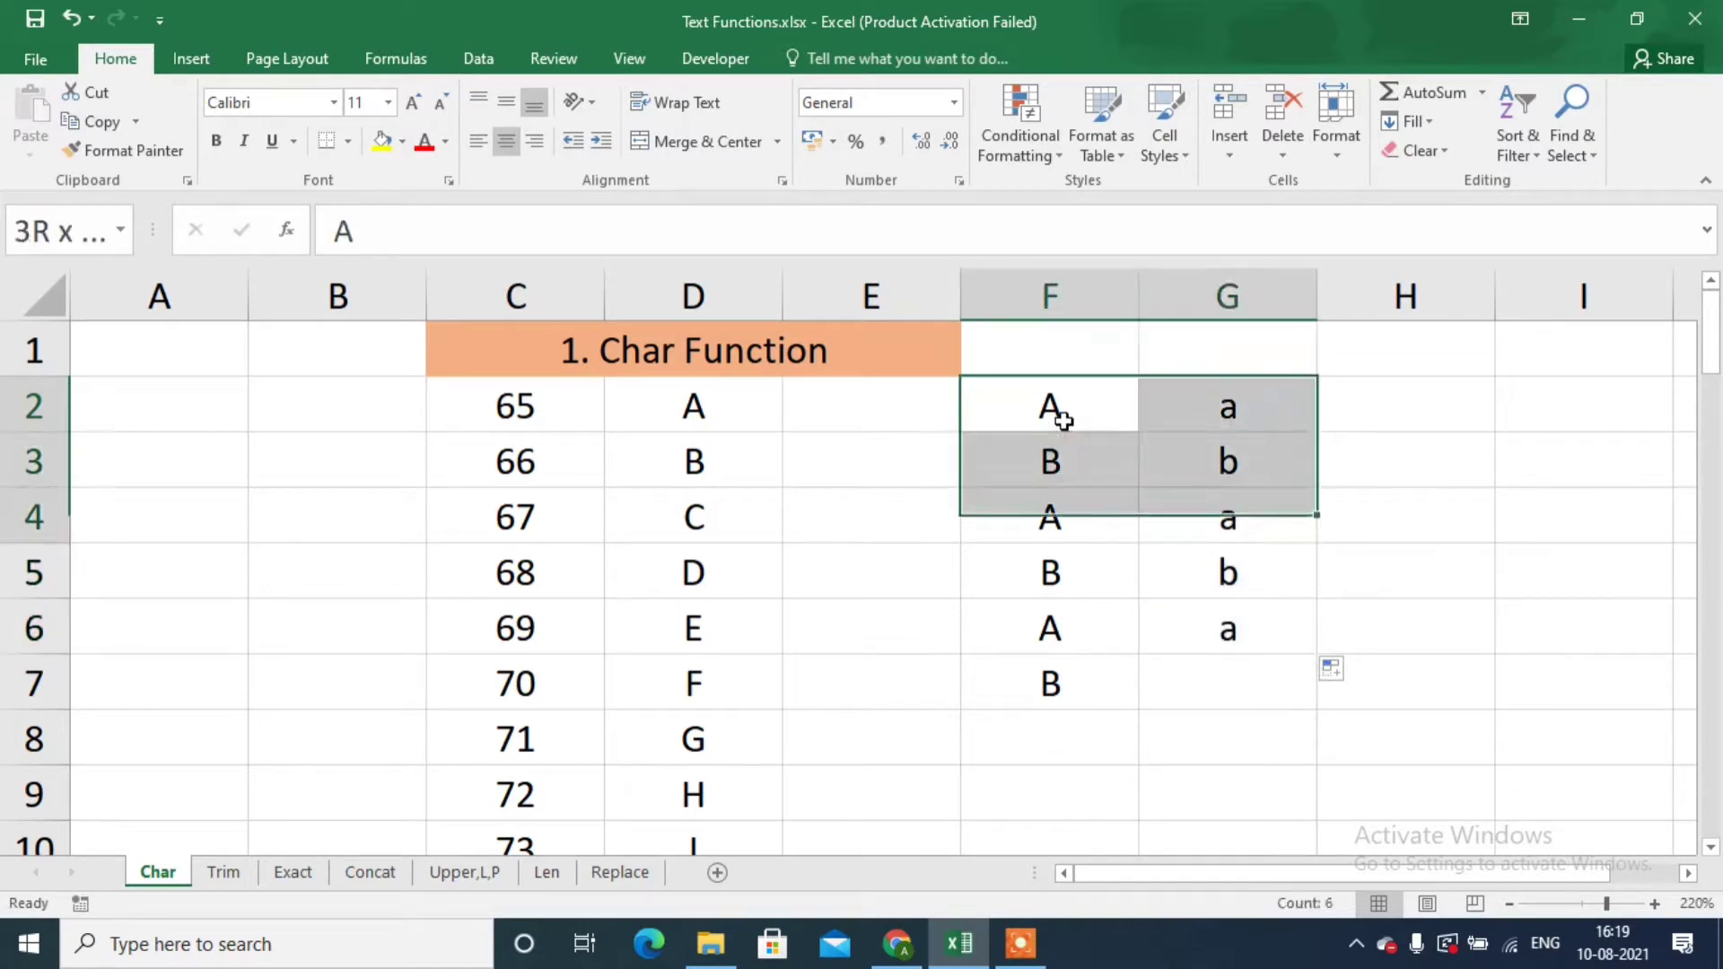
{"action": "key", "text": "Delete"}
{"action": "left_click", "coordinate": [1064, 421]}
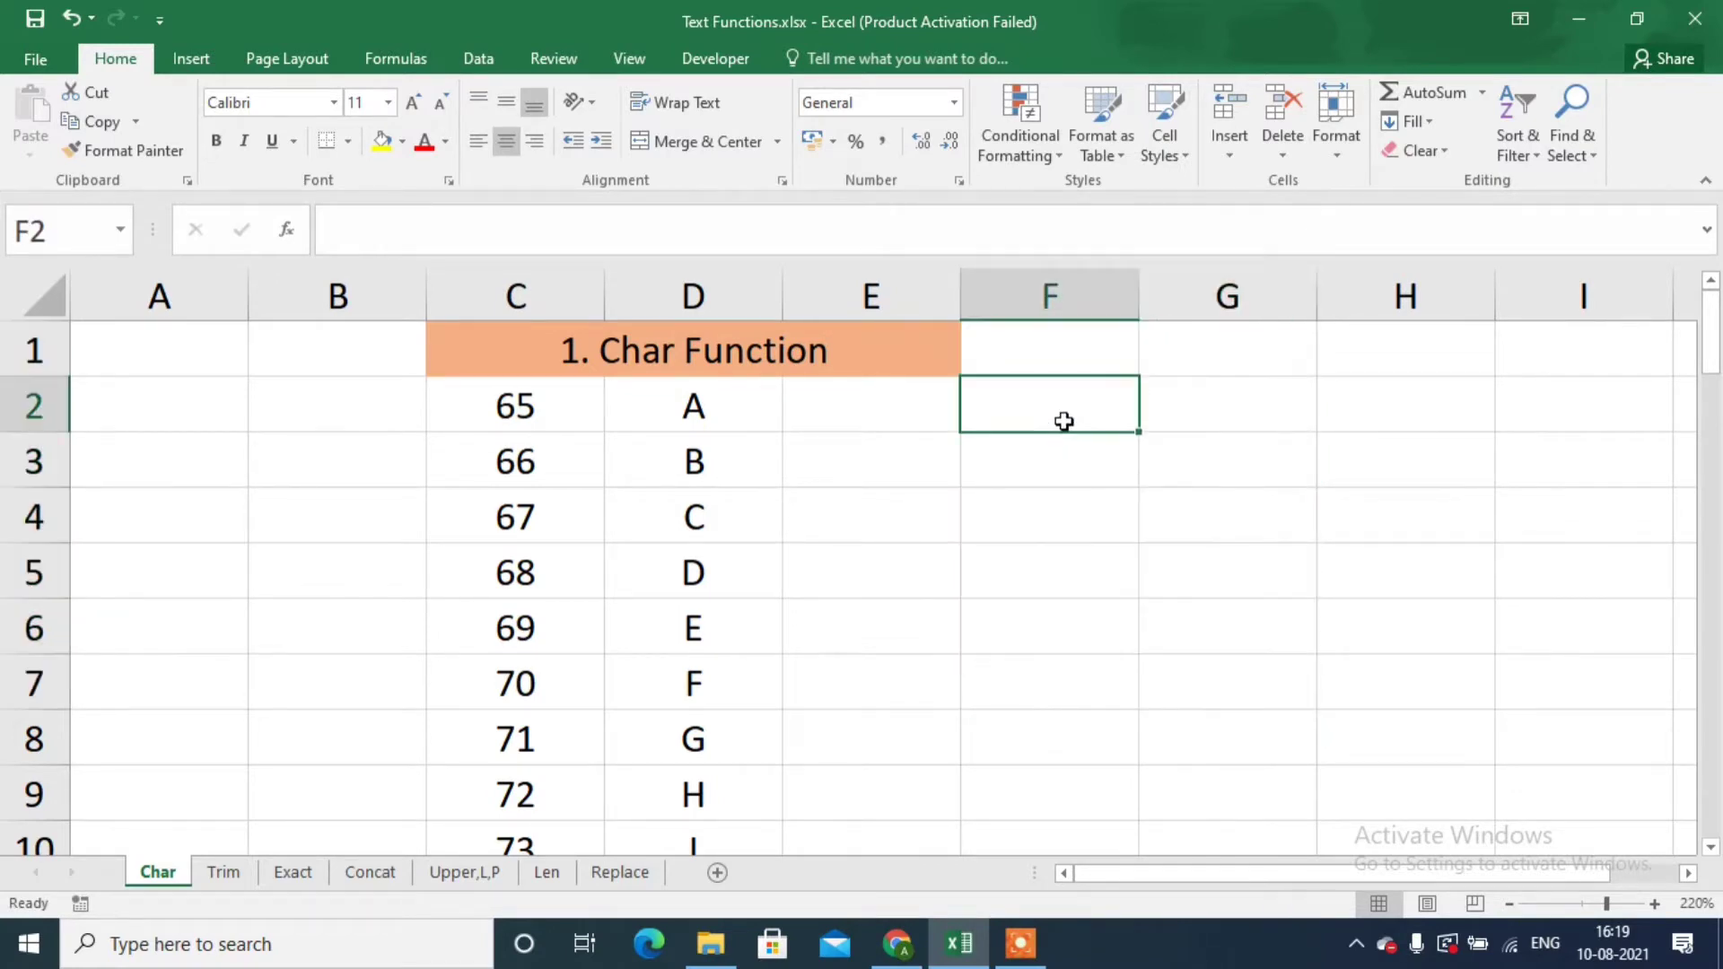
On the Trim sheet, enter =TRIM(A2) in B2 and fill the formula down to B4.
{"action": "left_click", "coordinate": [237, 880]}
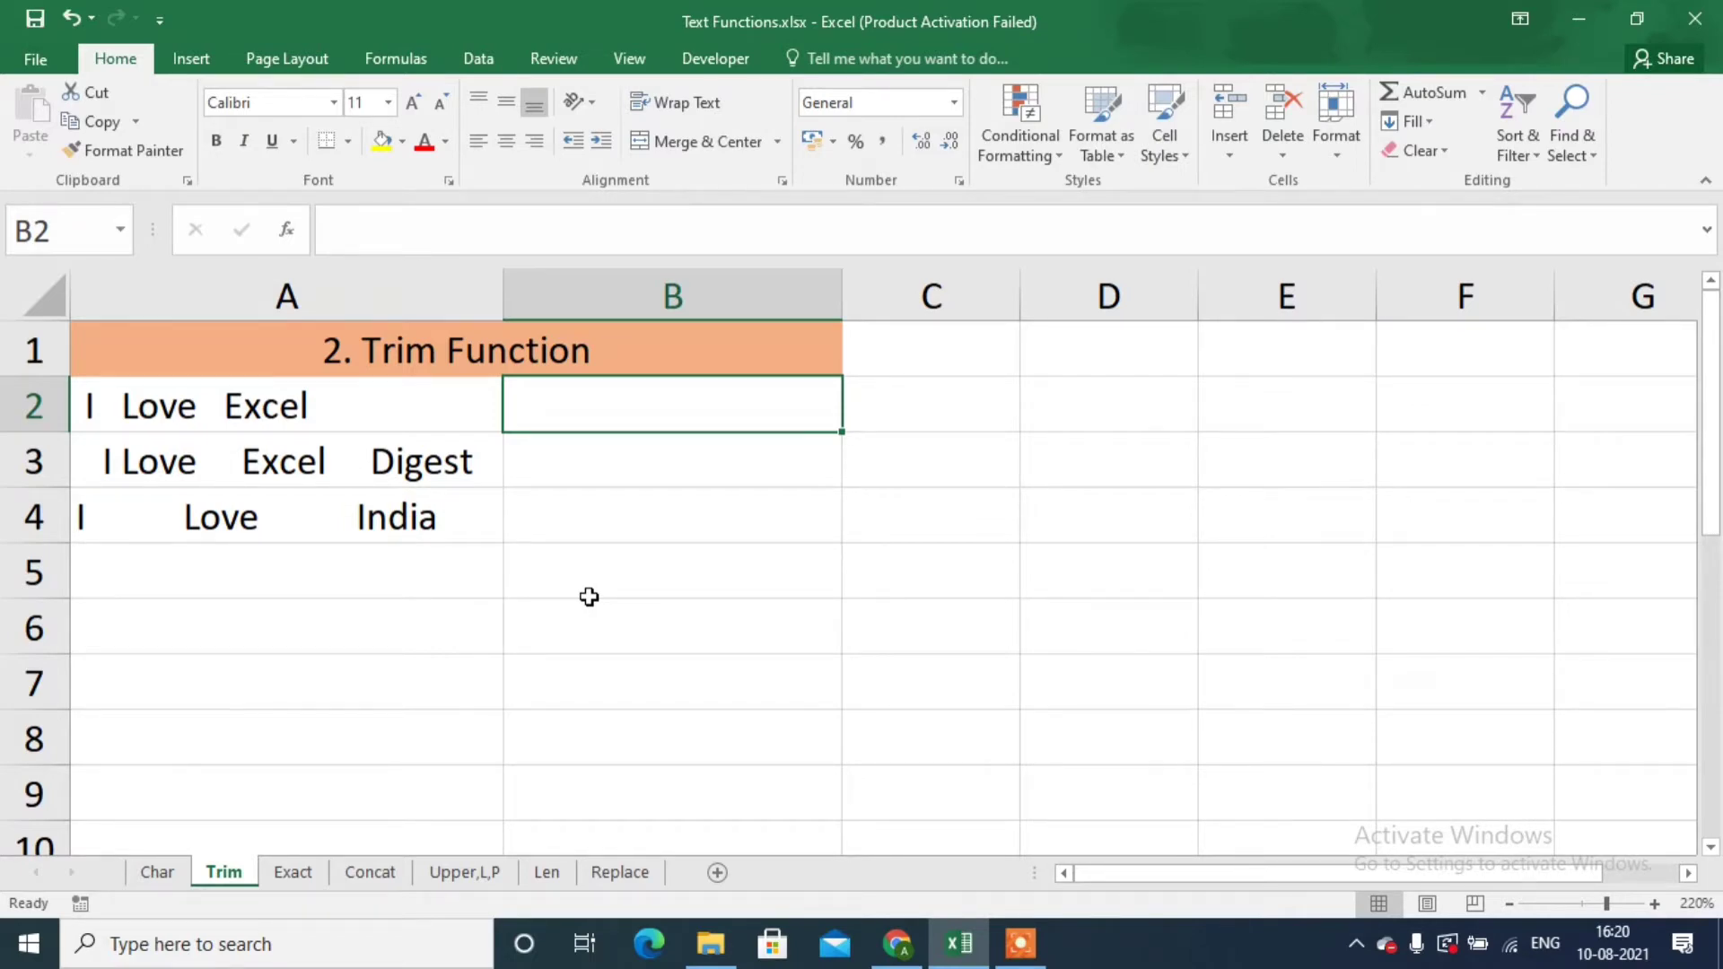
{"action": "type", "text": "=trim"}
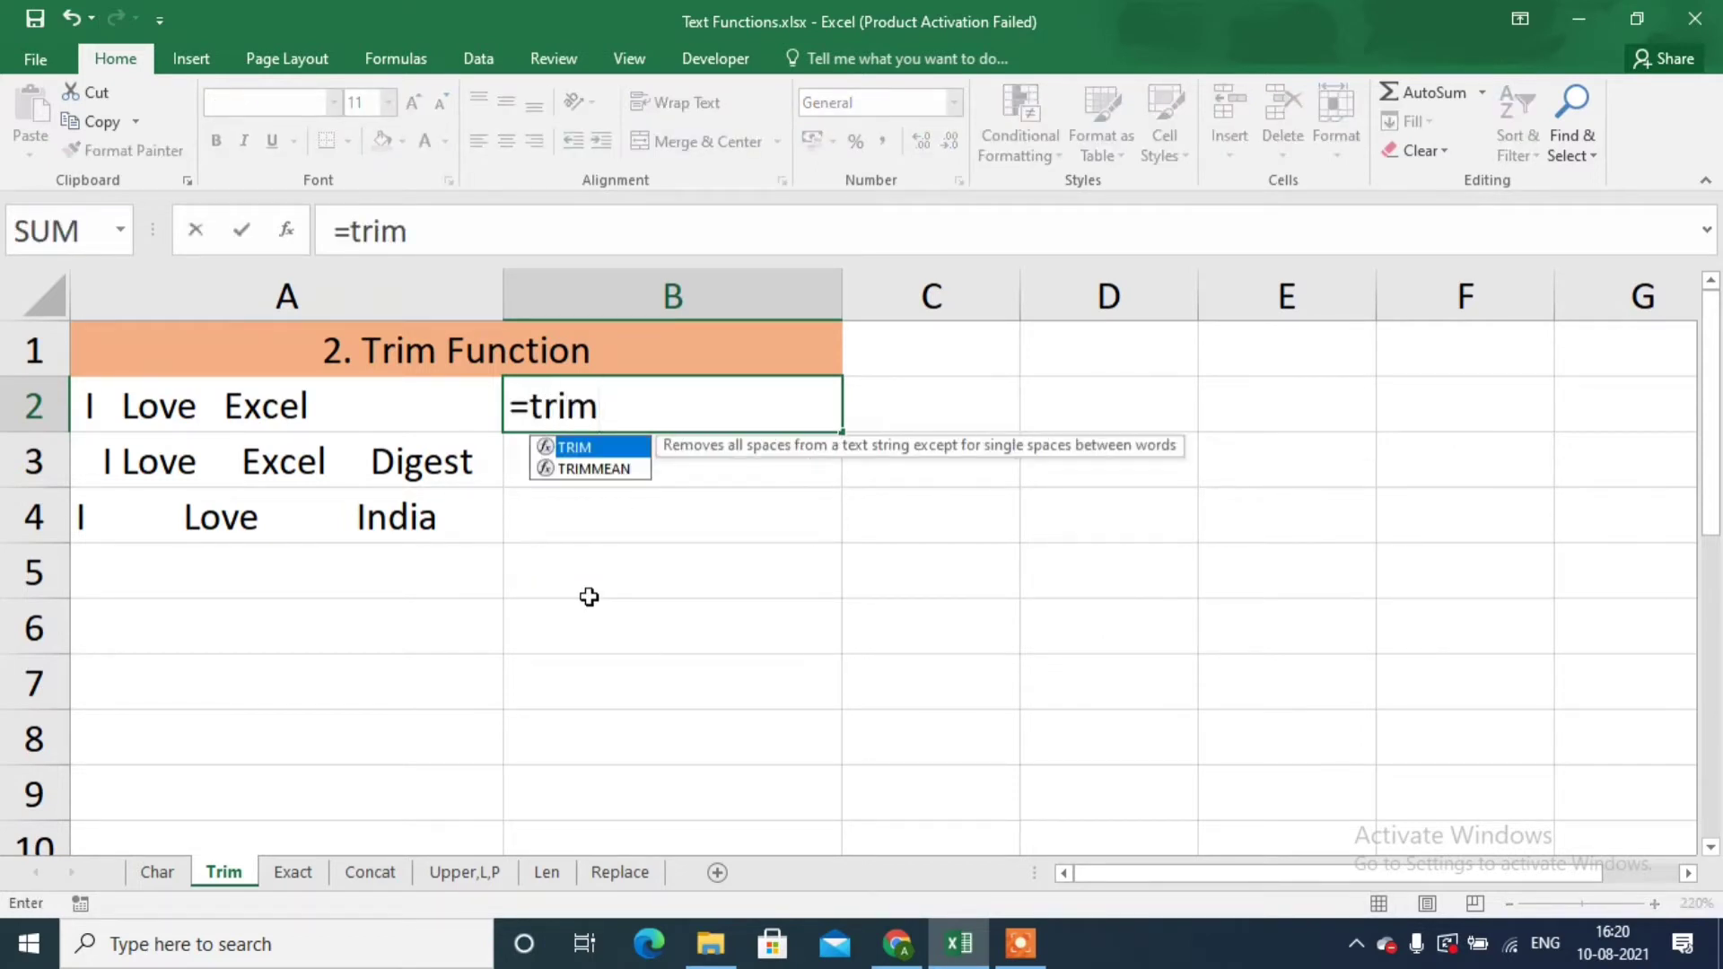
{"action": "key", "text": "Tab"}
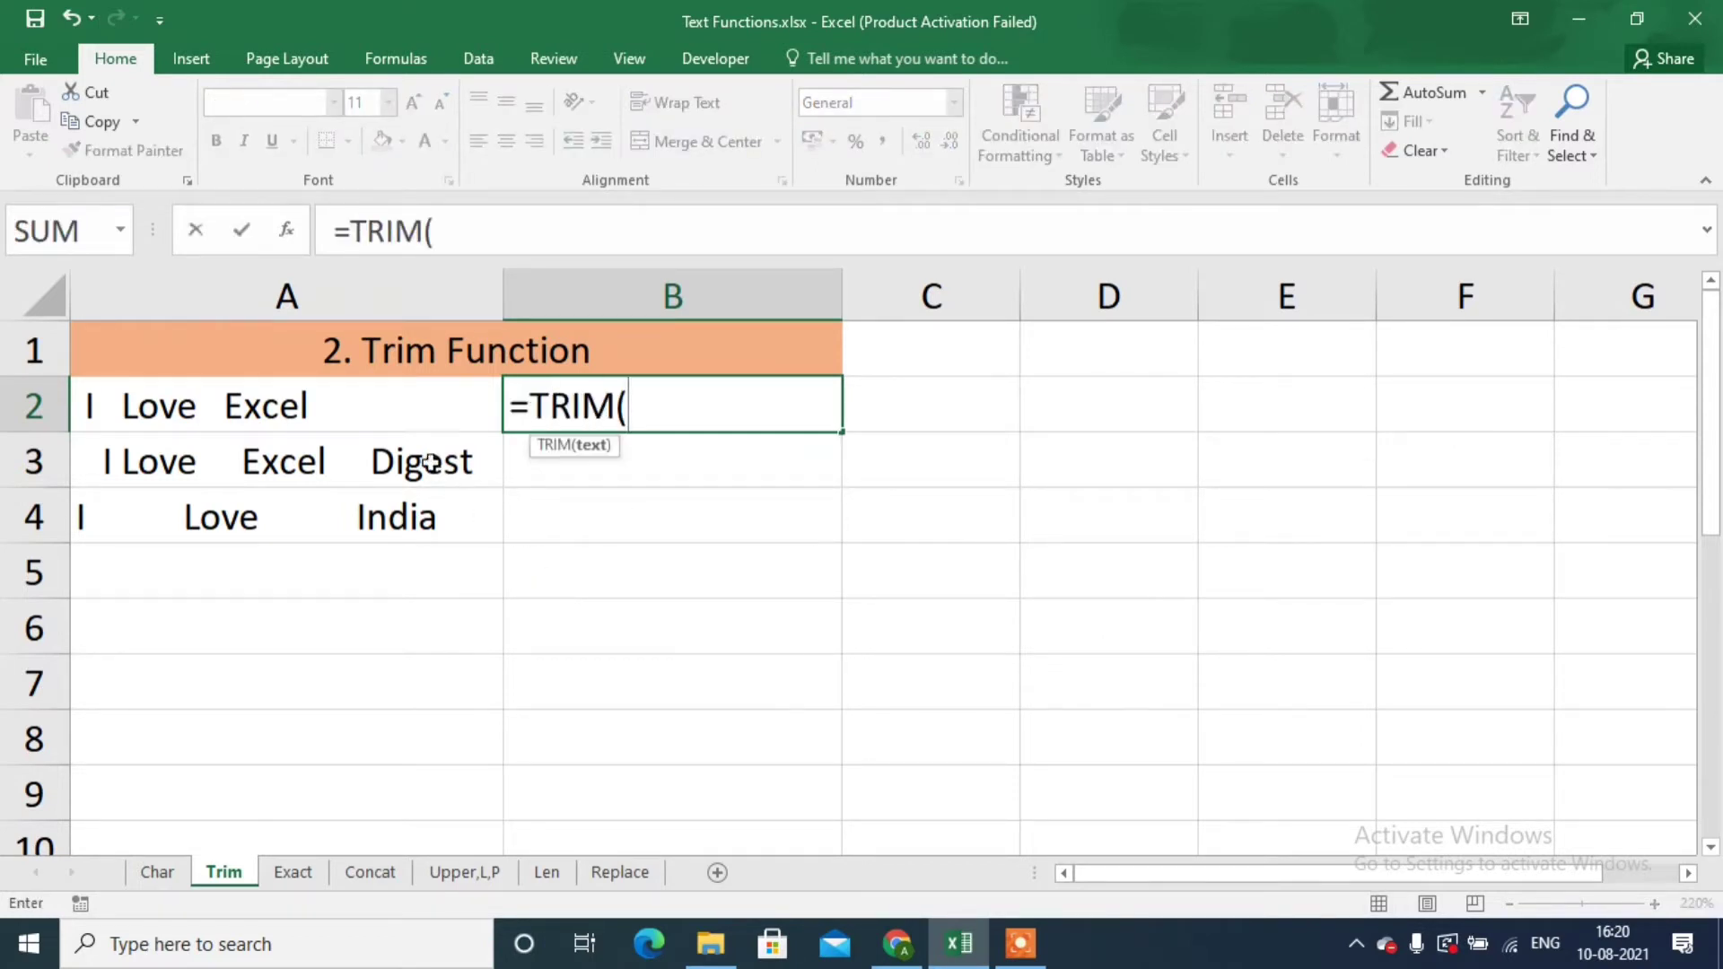
{"action": "left_click", "coordinate": [425, 412]}
{"action": "type", "text": ")"}
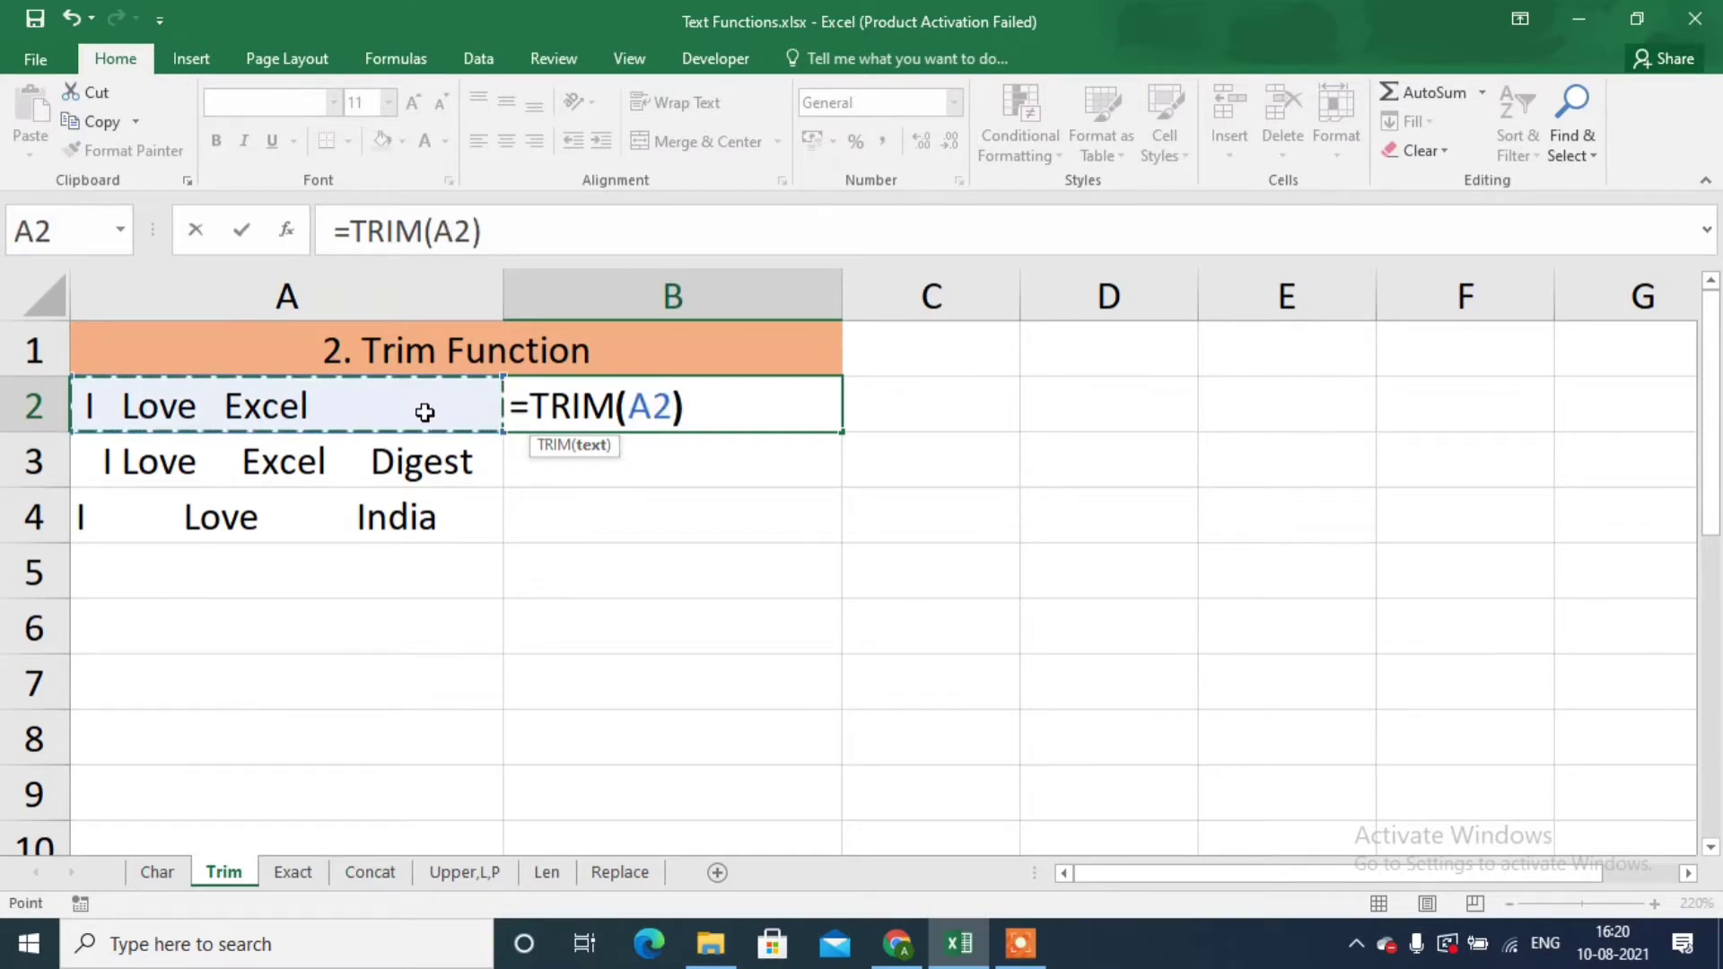
{"action": "key", "text": "Return"}
{"action": "key", "text": "Up"}
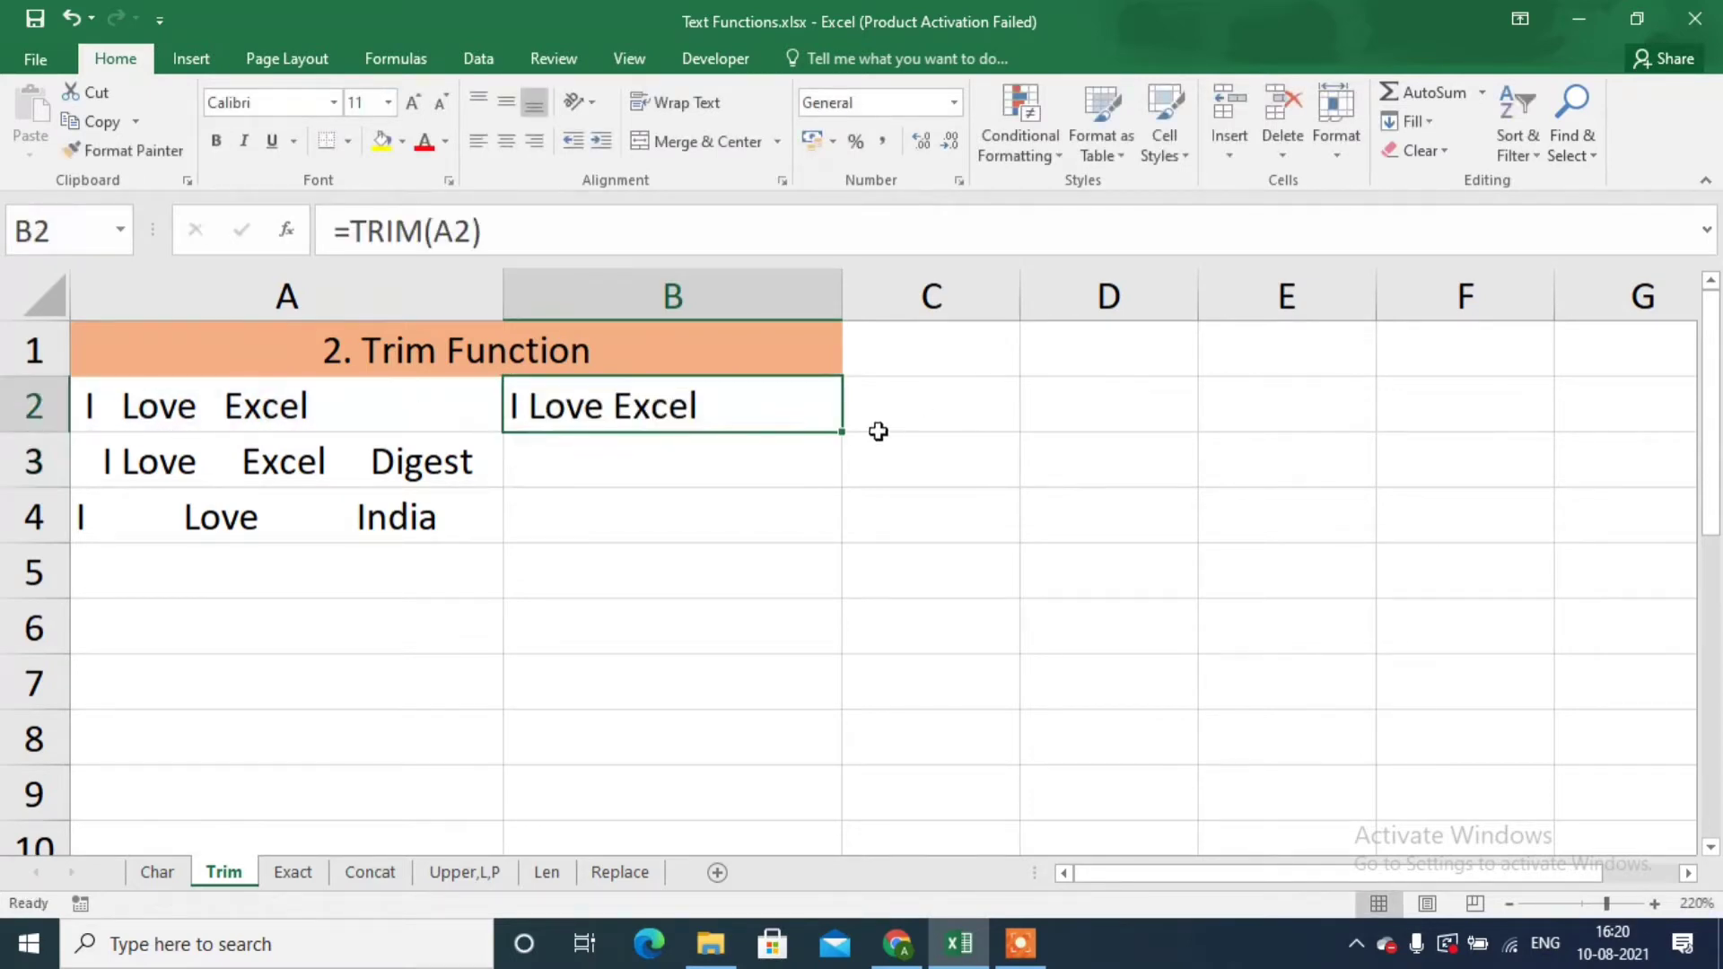
{"action": "double_click", "coordinate": [841, 432]}
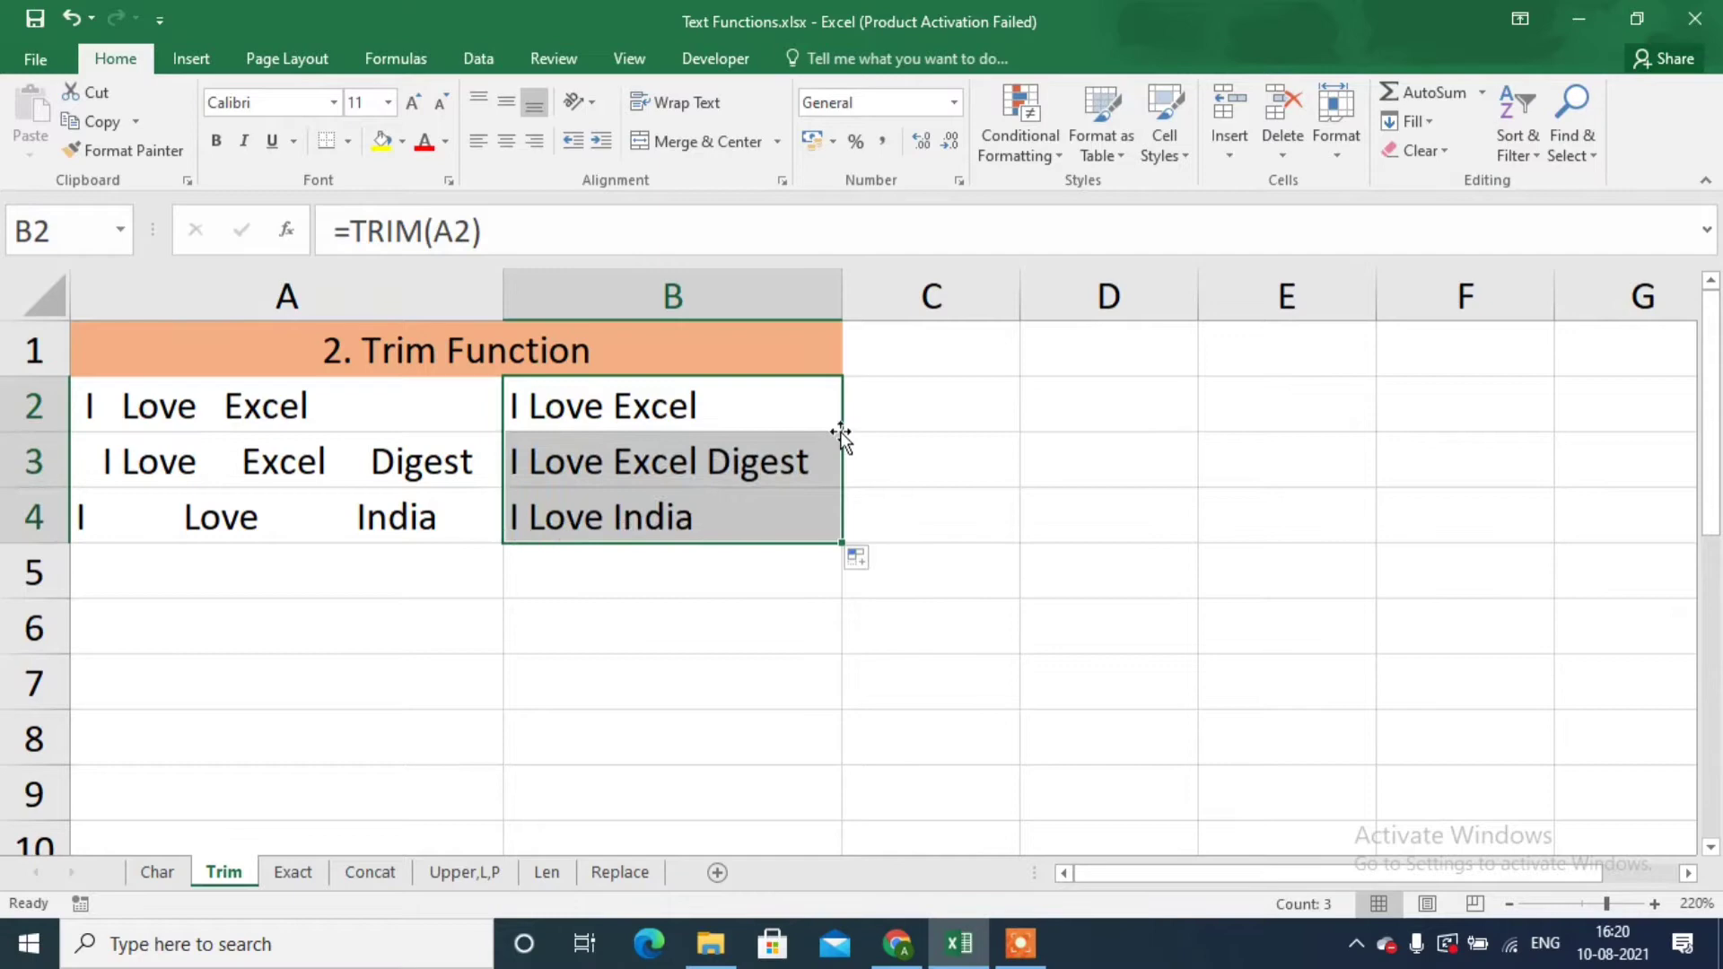
{"action": "left_click", "coordinate": [700, 462]}
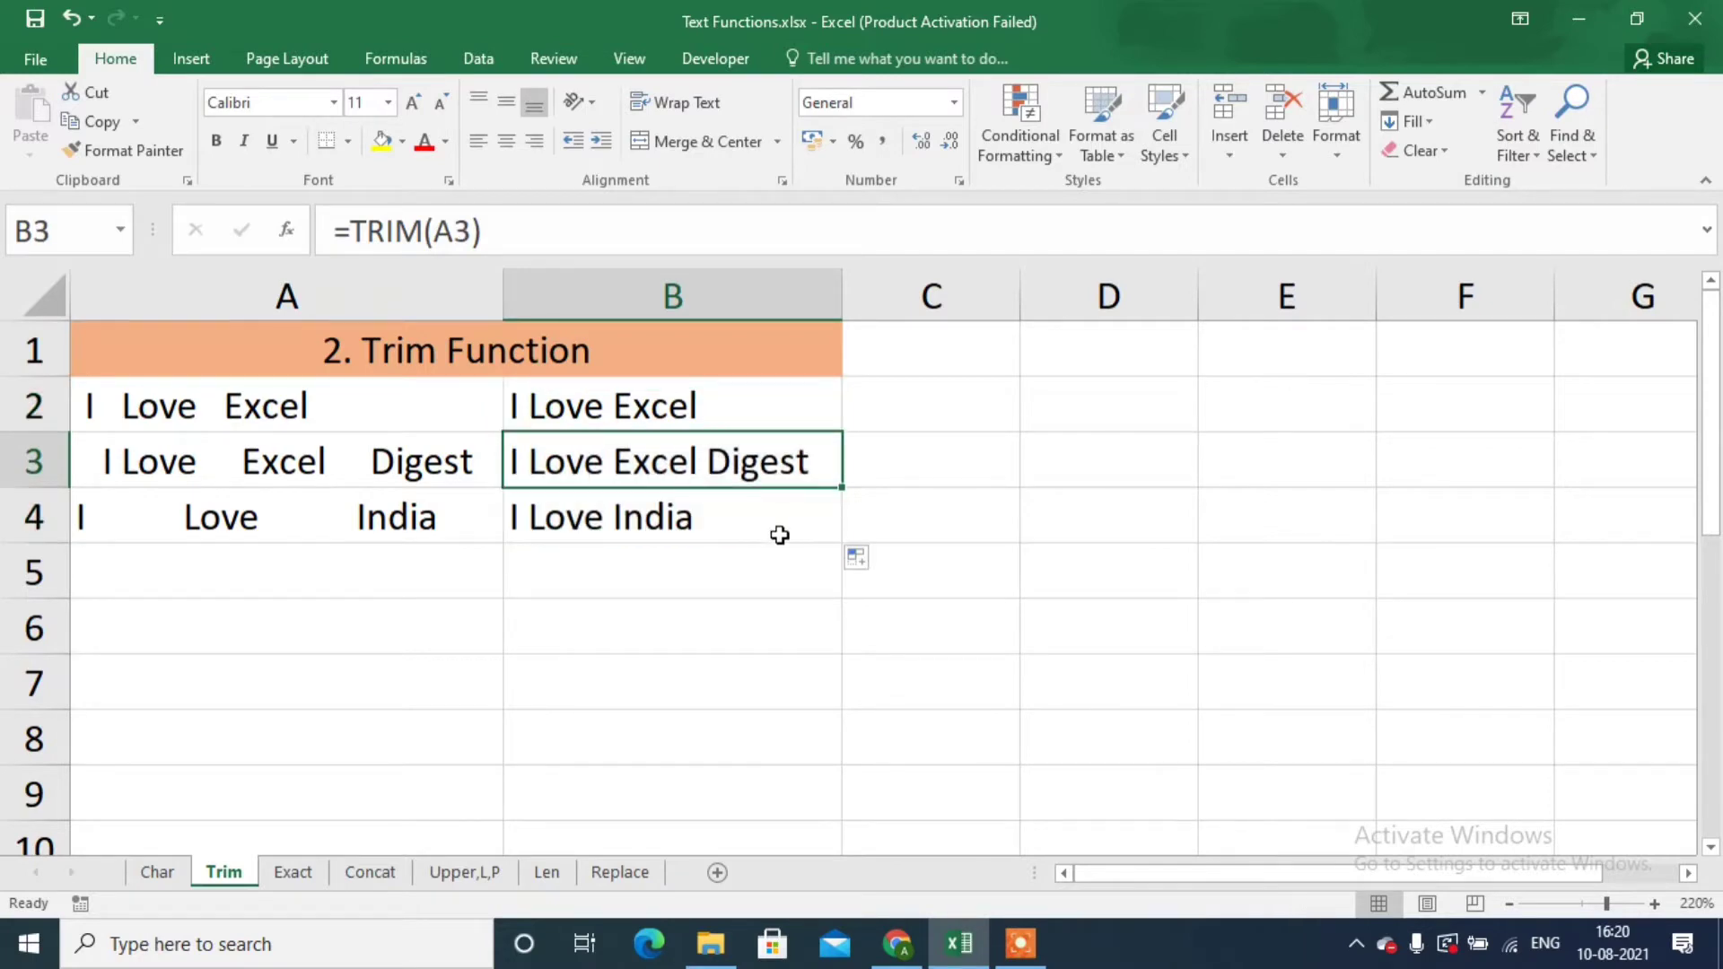
On the Exact sheet, enter =EXACT(A2,B2) in C2 and fill the formula down to C7.
{"action": "left_click", "coordinate": [290, 873]}
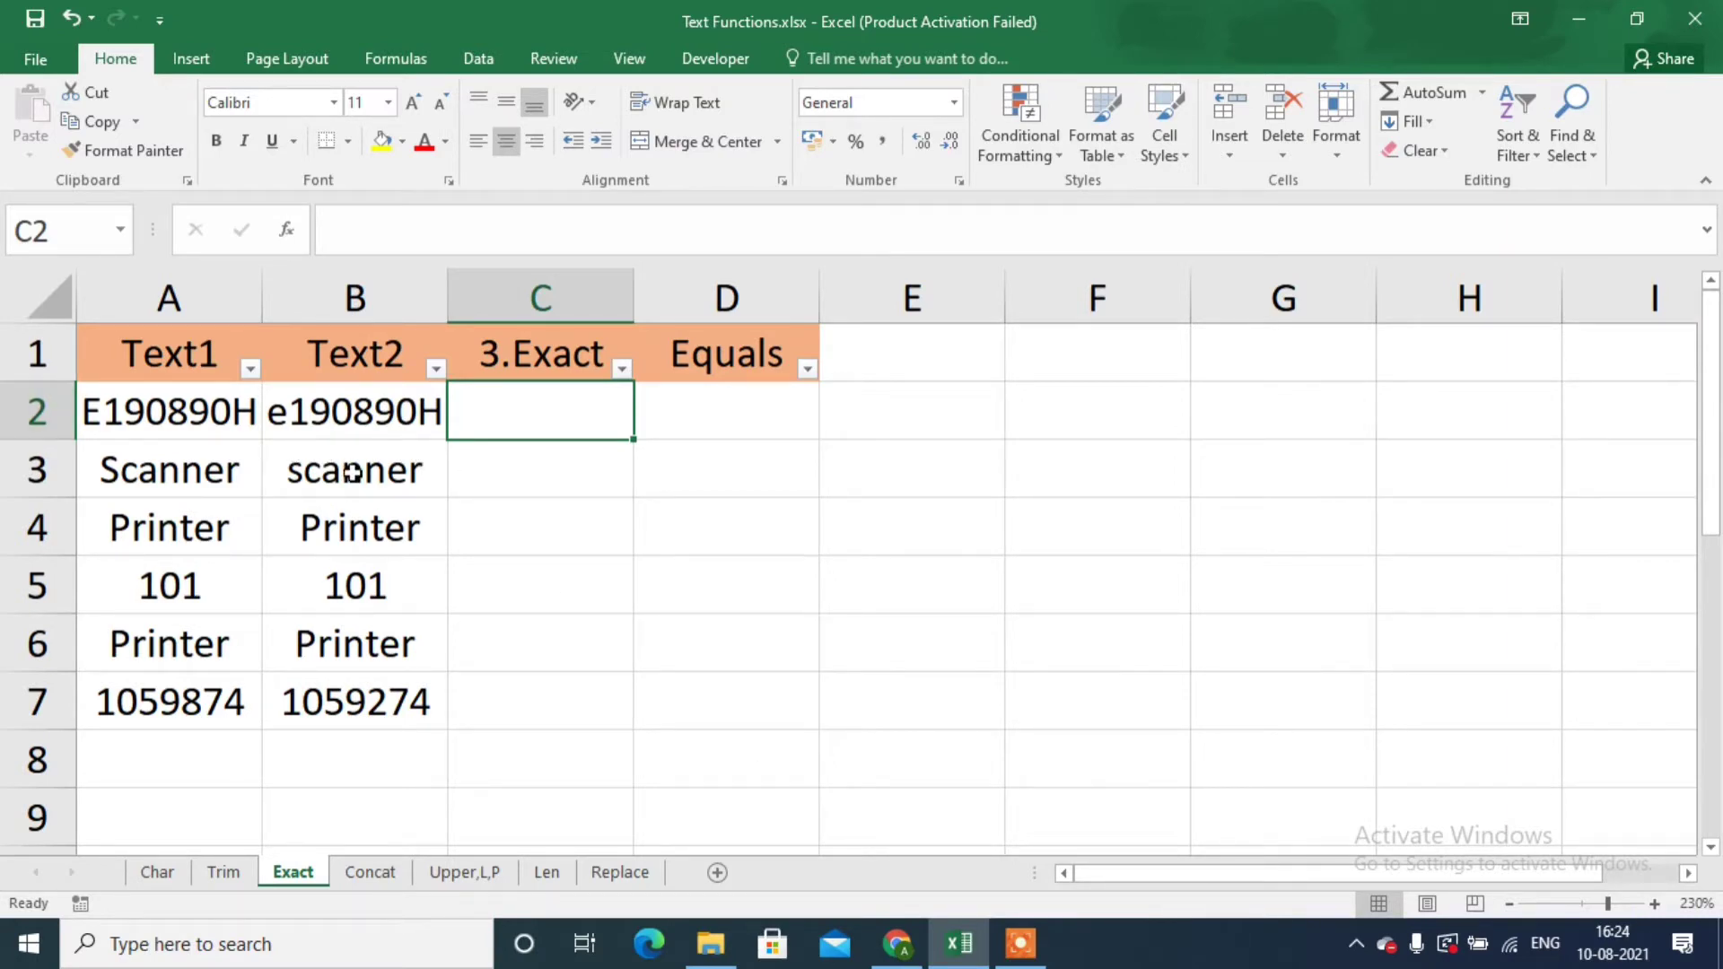
{"action": "type", "text": "=ex"}
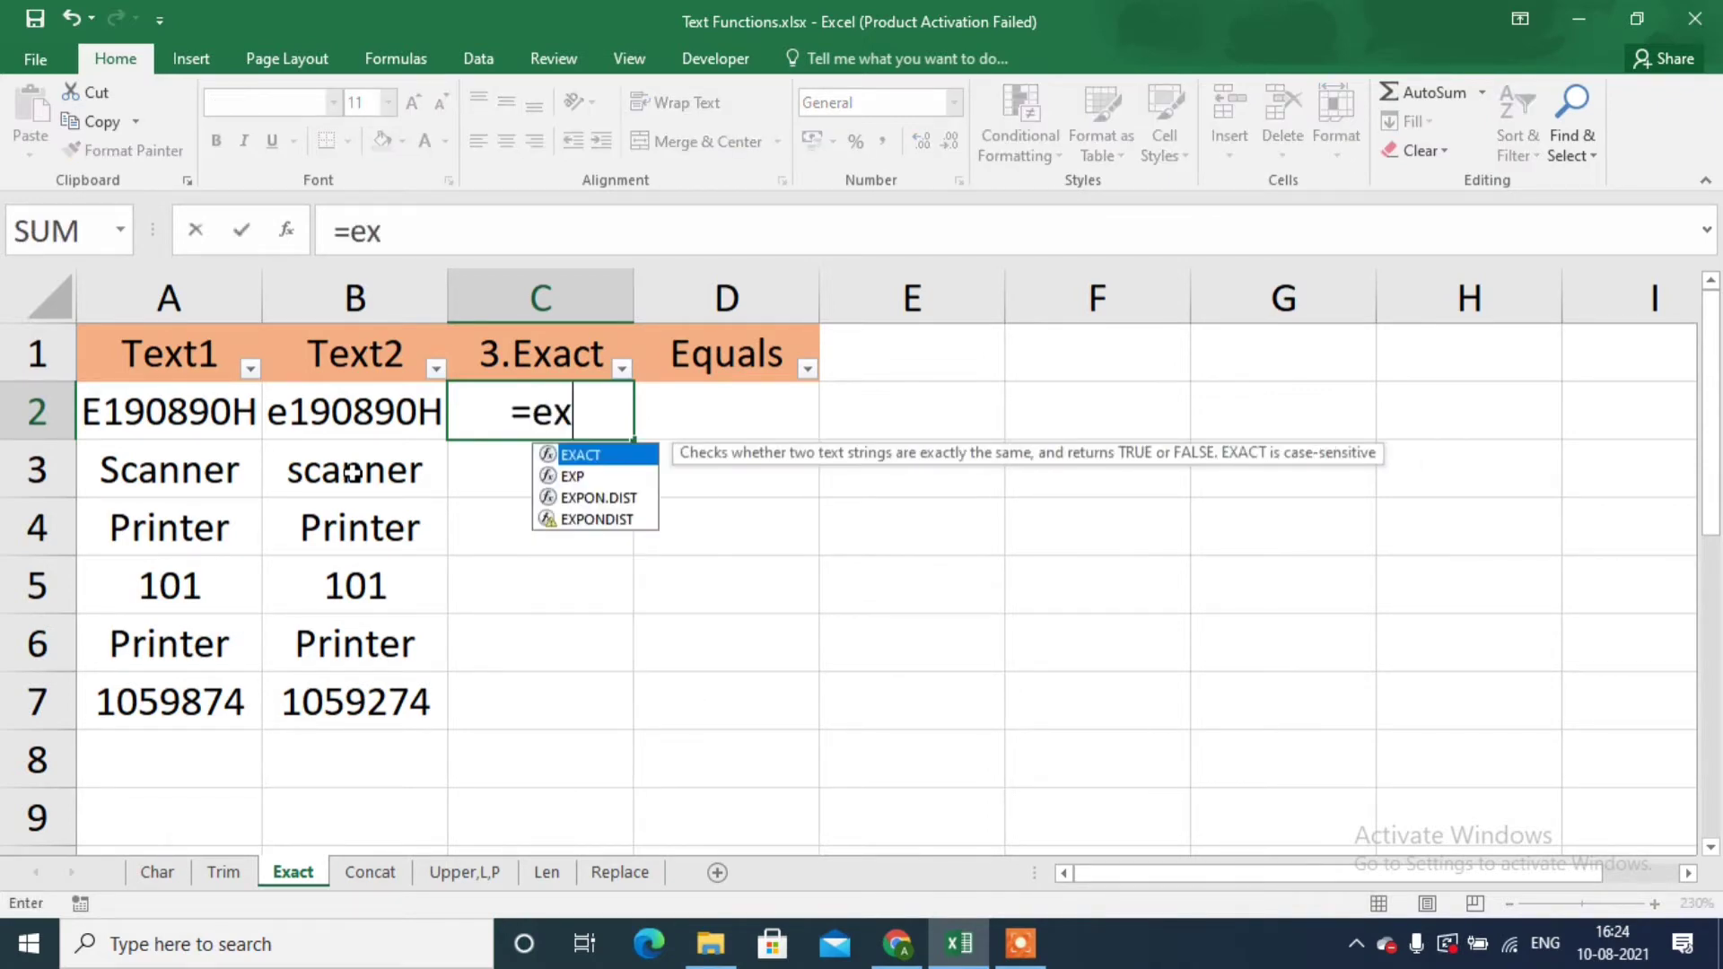
{"action": "key", "text": "Tab"}
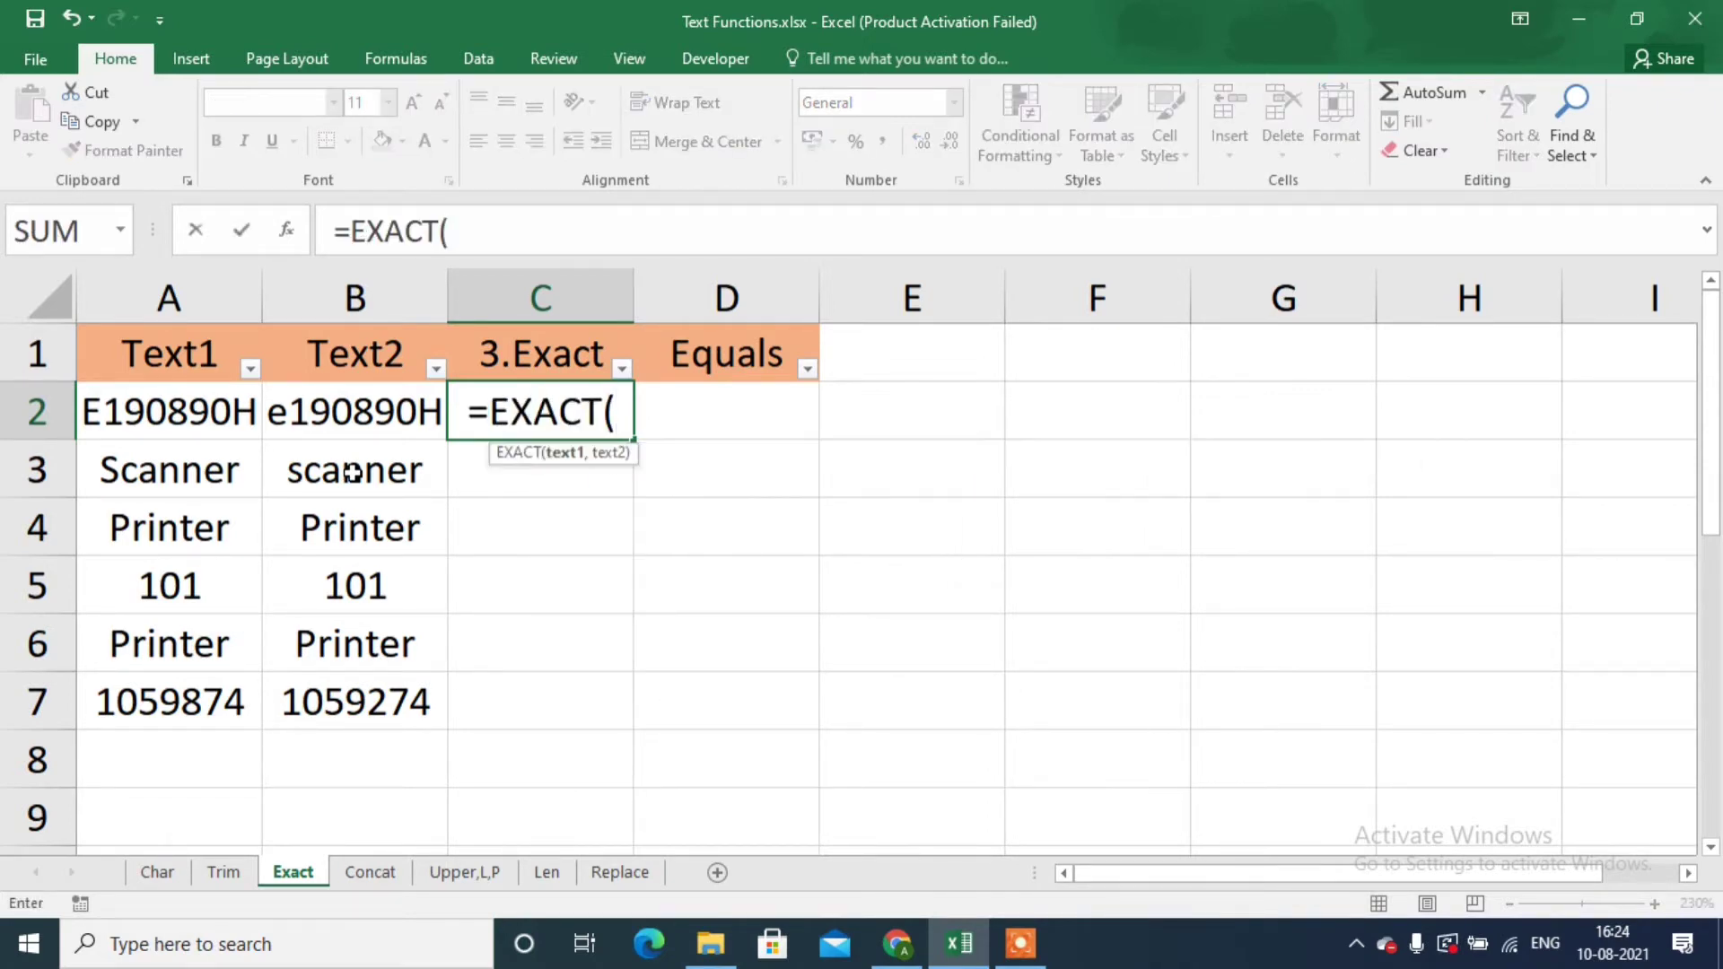
{"action": "left_click", "coordinate": [155, 408]}
{"action": "type", "text": ",B2"}
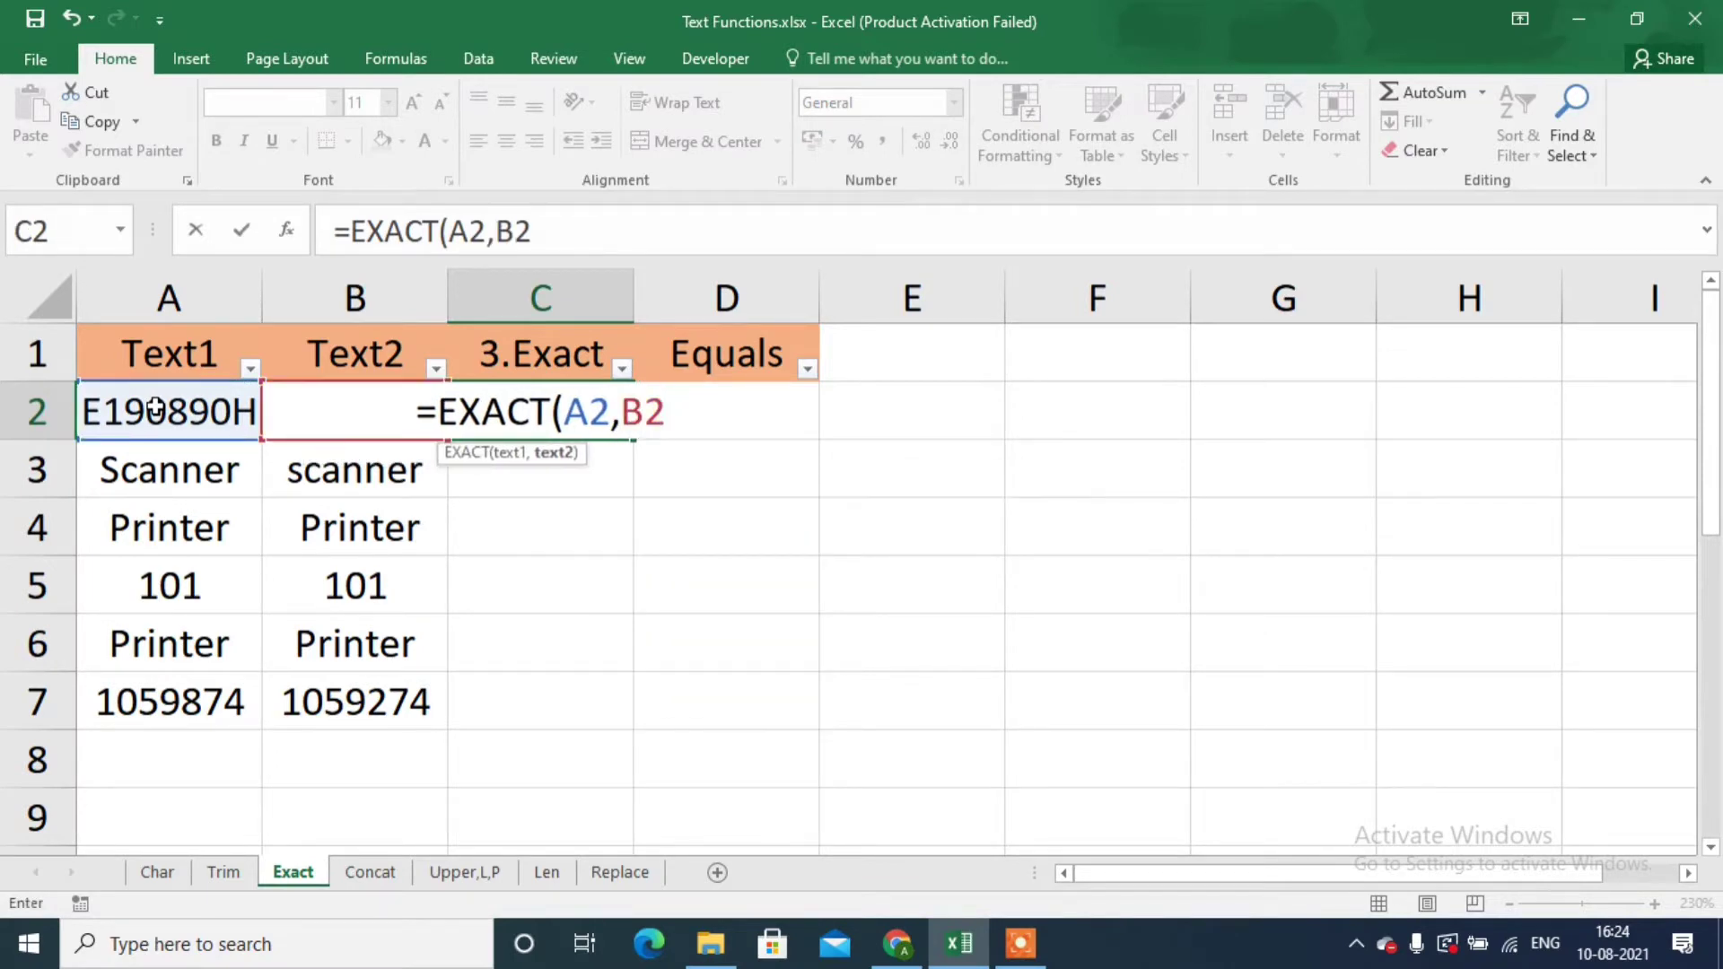
{"action": "type", "text": ")"}
{"action": "key", "text": "Return"}
{"action": "key", "text": "Up"}
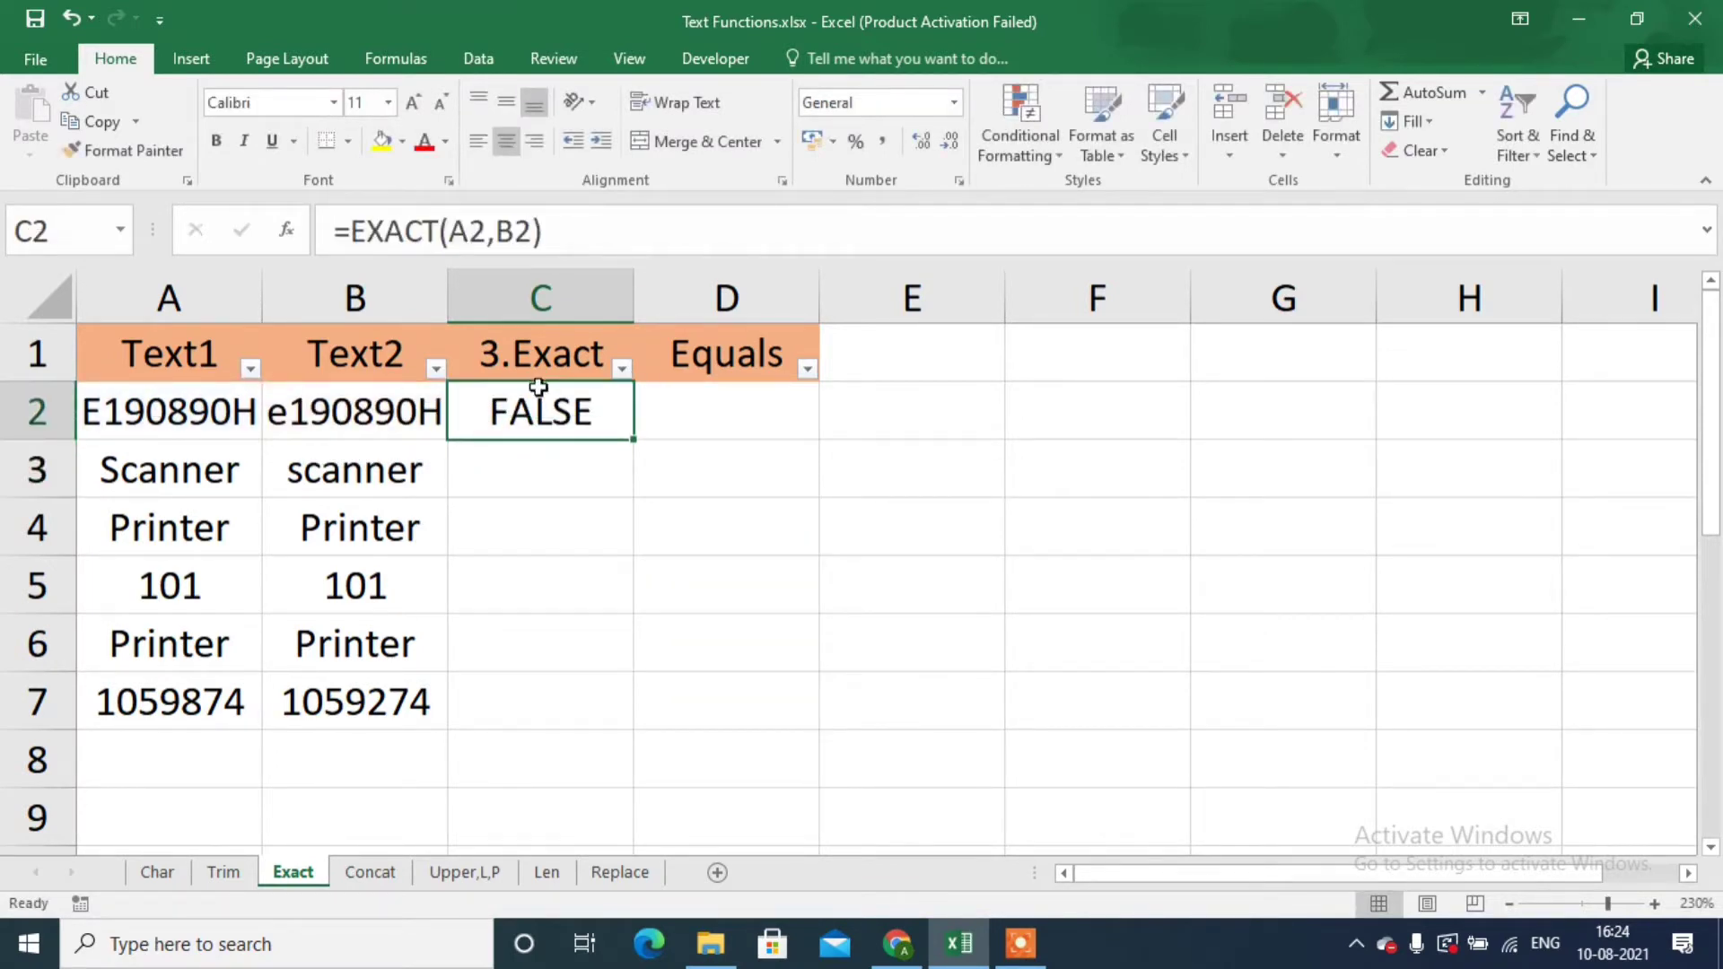
{"action": "double_click", "coordinate": [628, 439]}
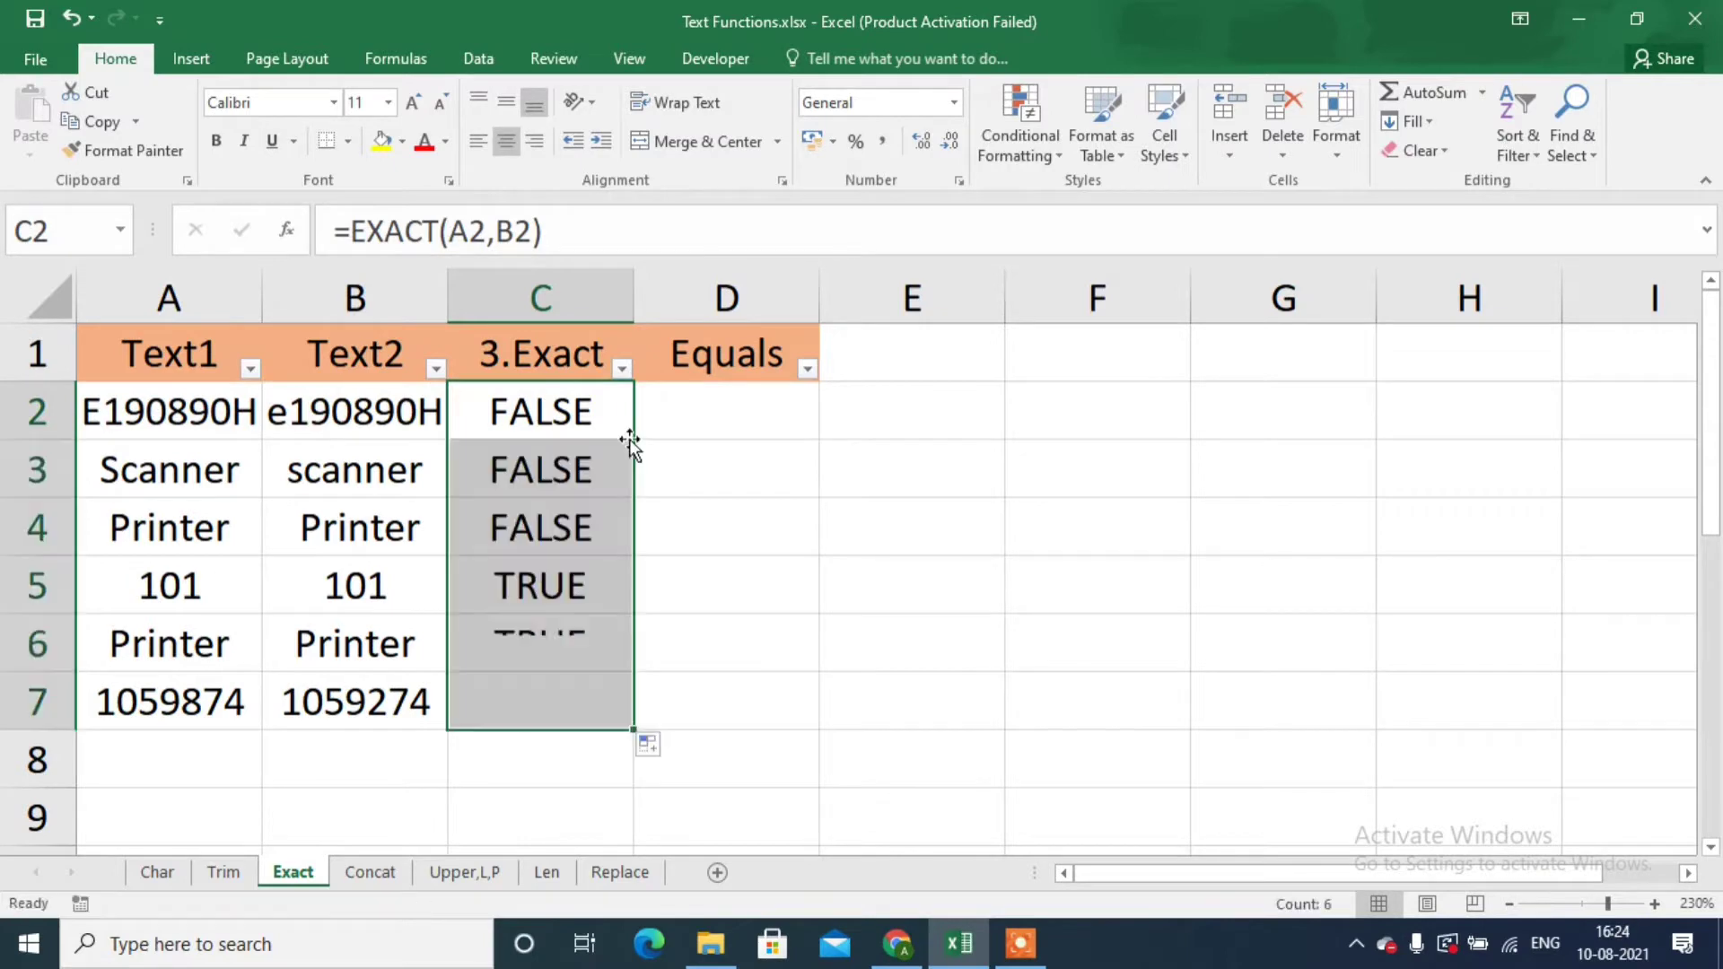
{"action": "left_click", "coordinate": [530, 628]}
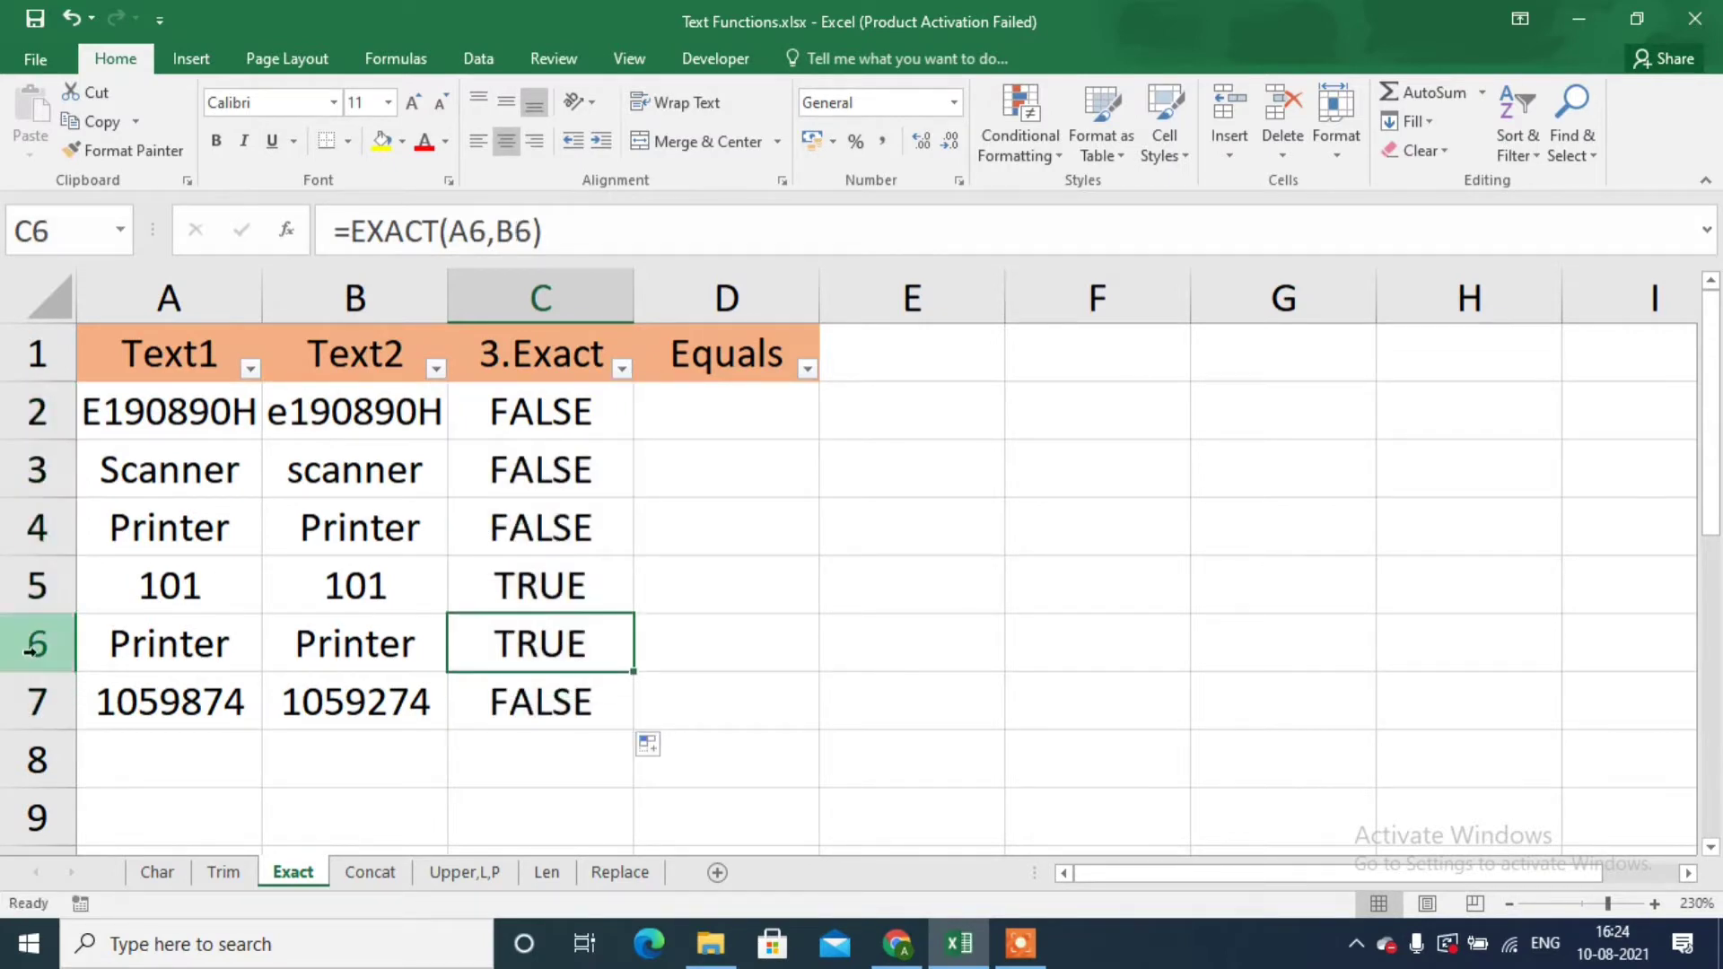
Filter the 3.Exact column to show only the FALSE rows.
{"action": "left_click", "coordinate": [622, 369]}
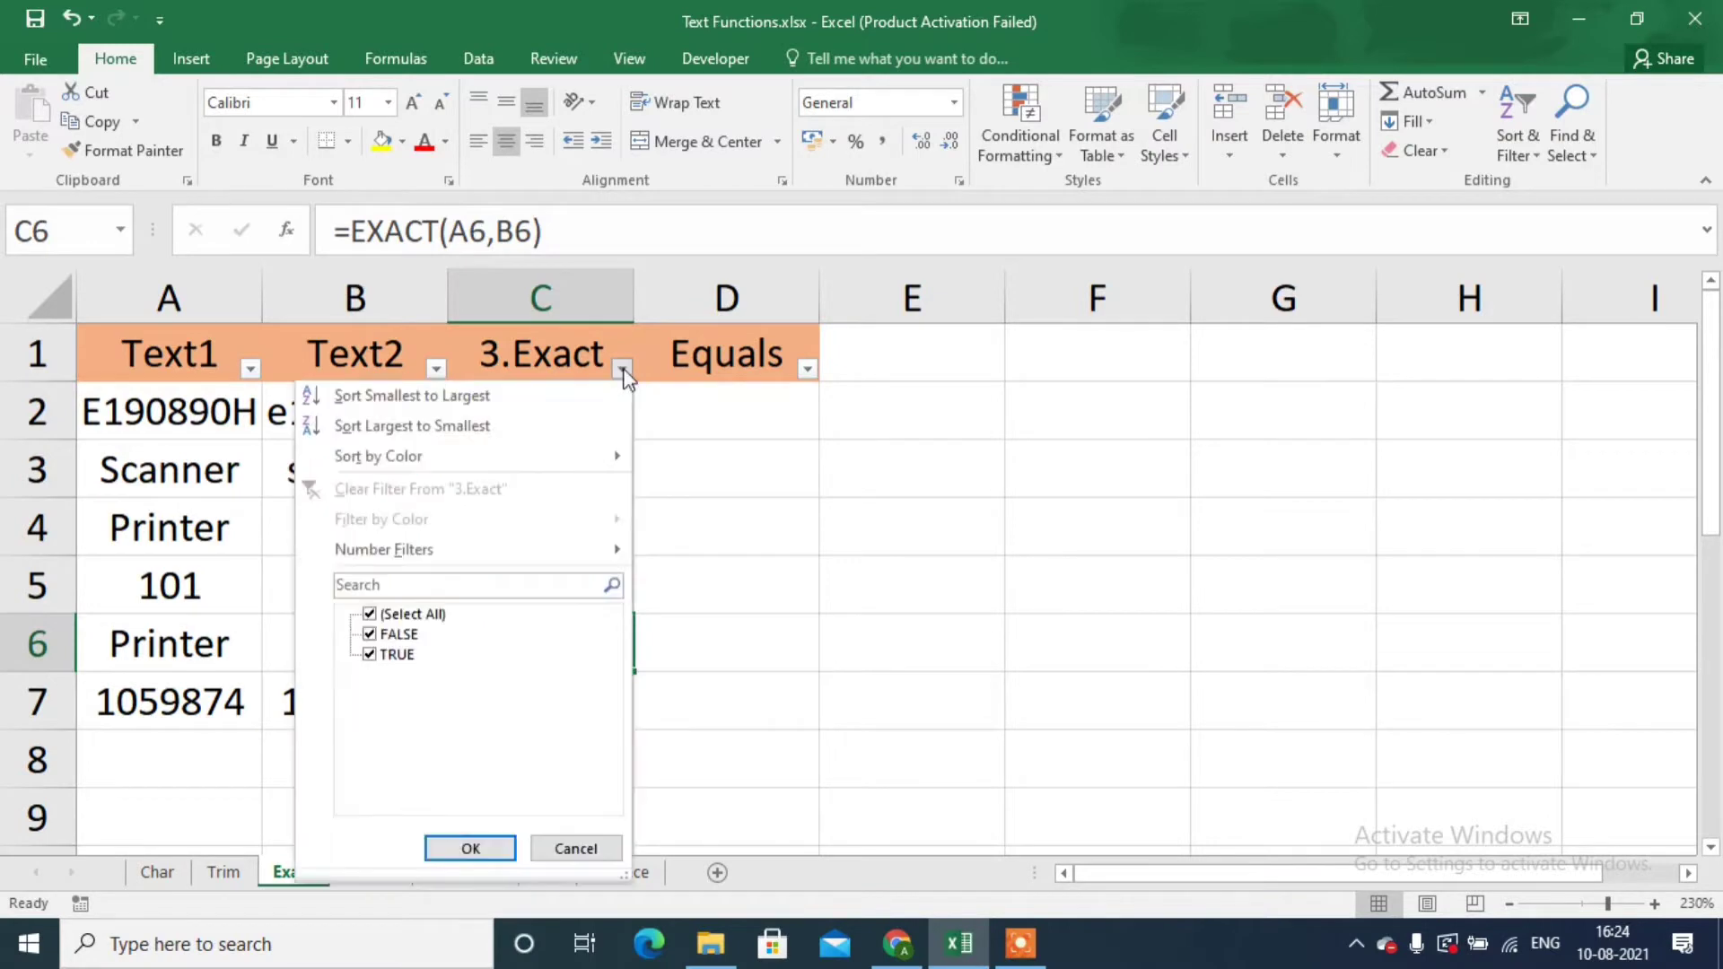
{"action": "left_click", "coordinate": [369, 655]}
{"action": "left_click", "coordinate": [492, 850]}
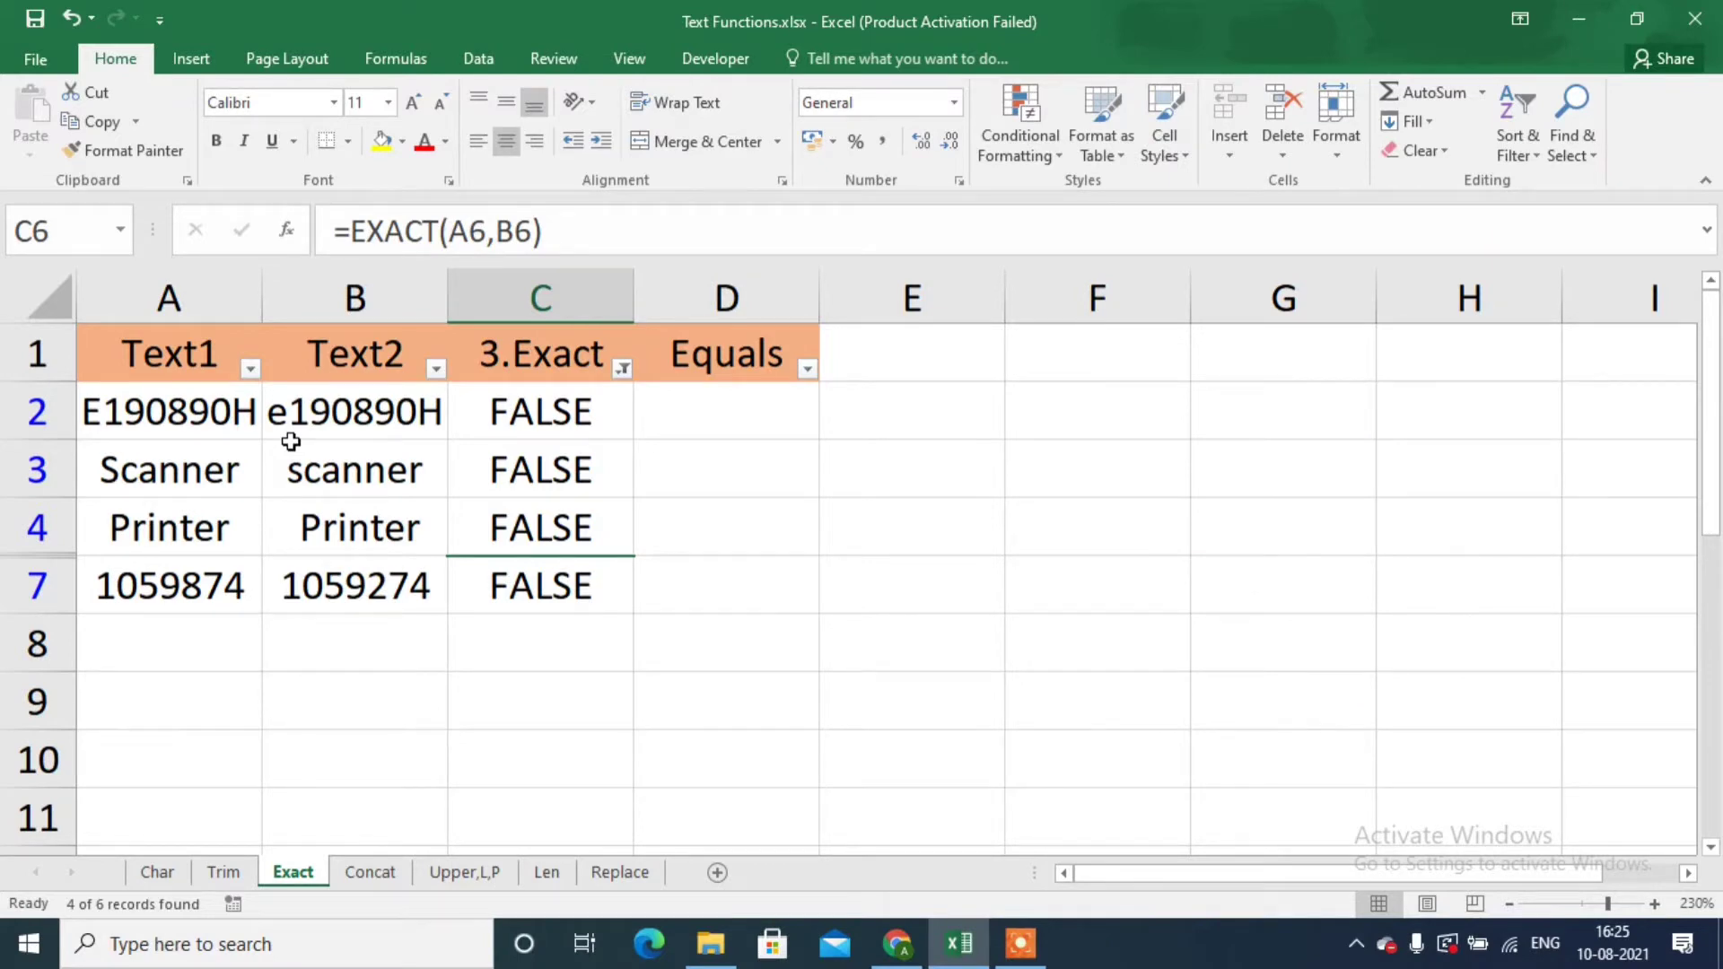
Remove the leading space before Printer in cell B4.
{"action": "left_click", "coordinate": [300, 543]}
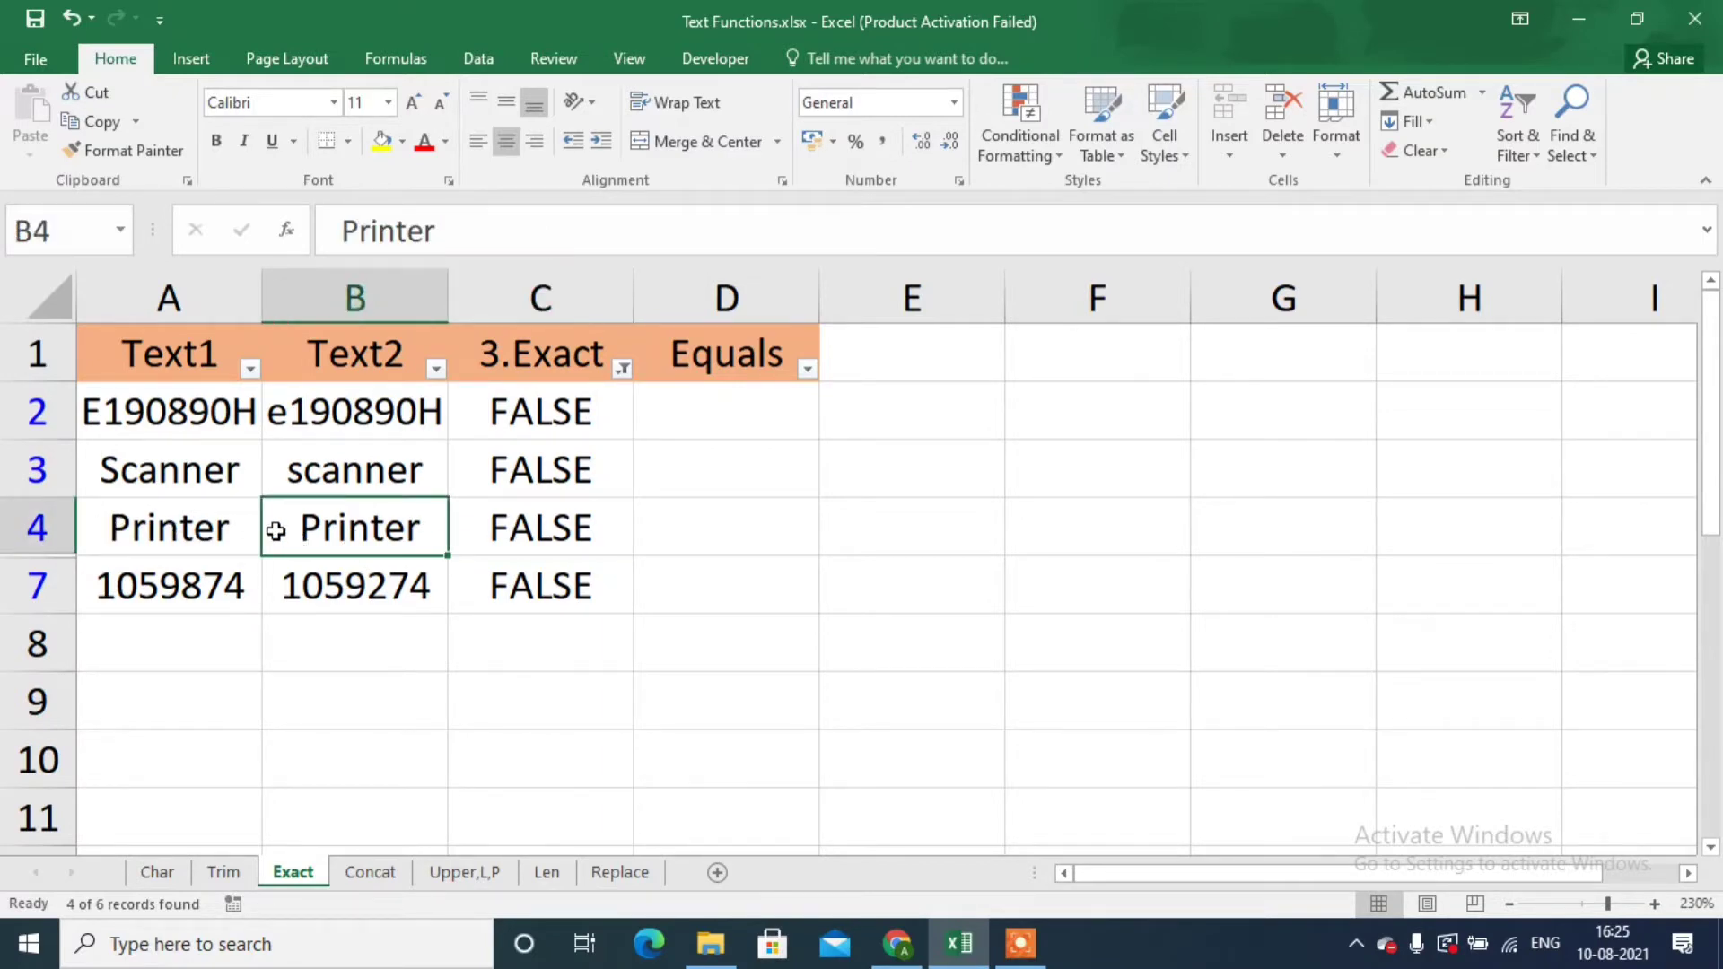
{"action": "left_click", "coordinate": [346, 233]}
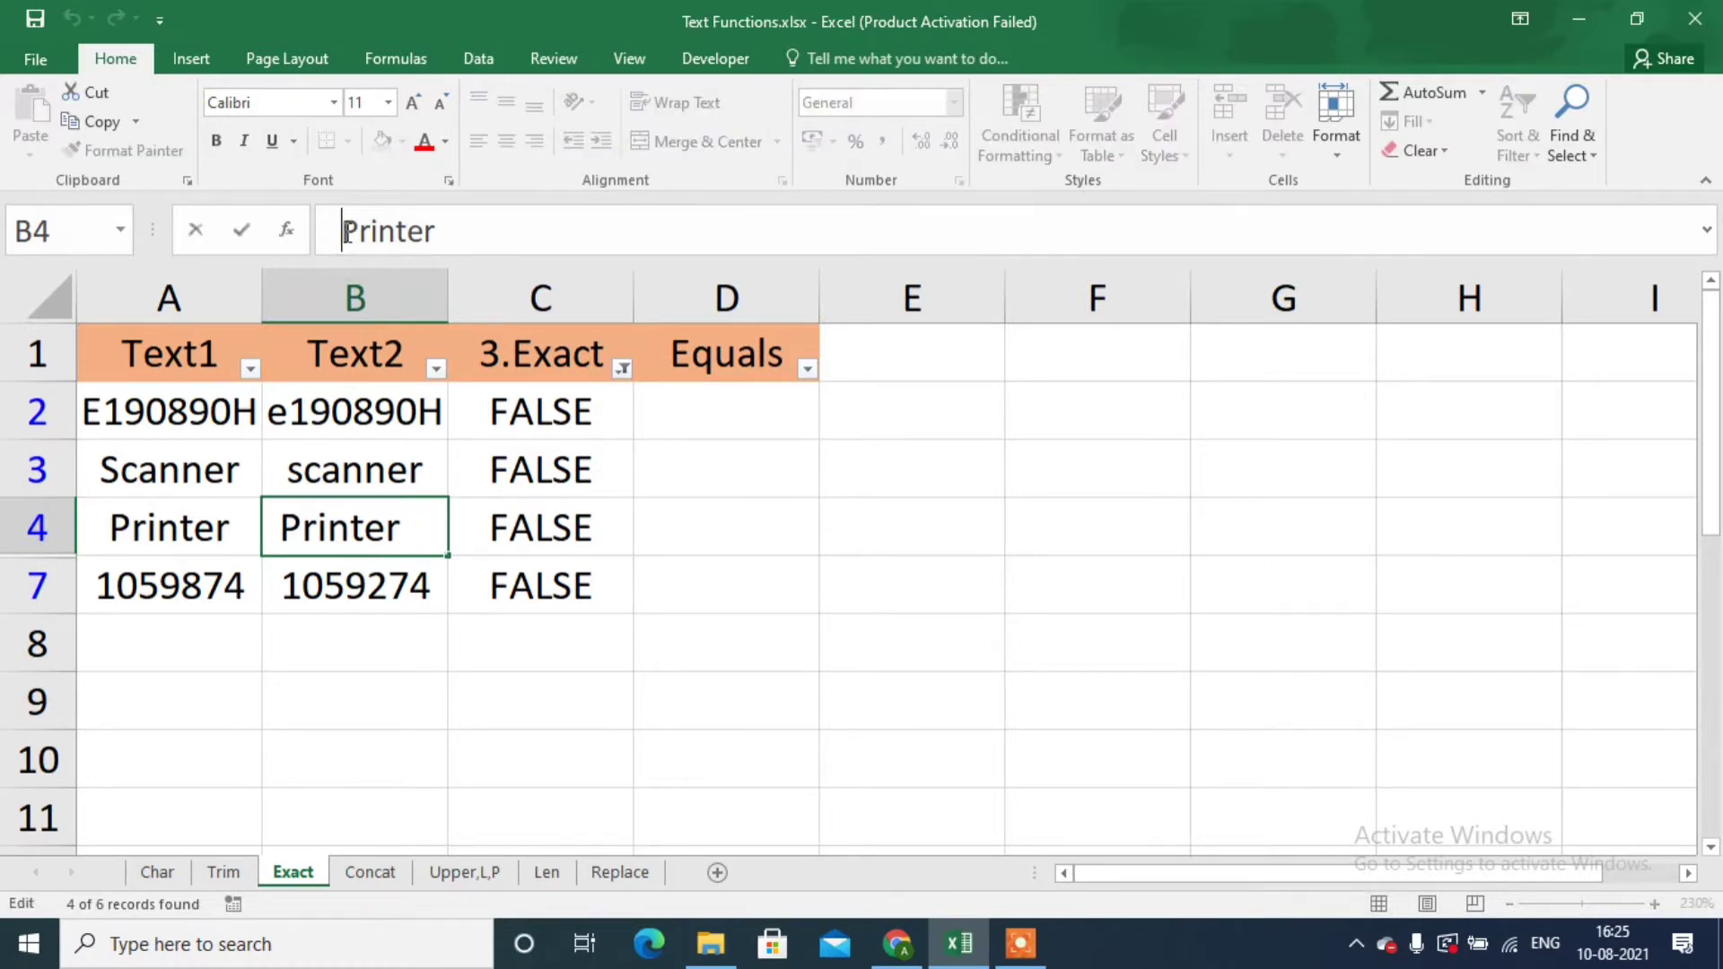
{"action": "key", "text": "BackSpace"}
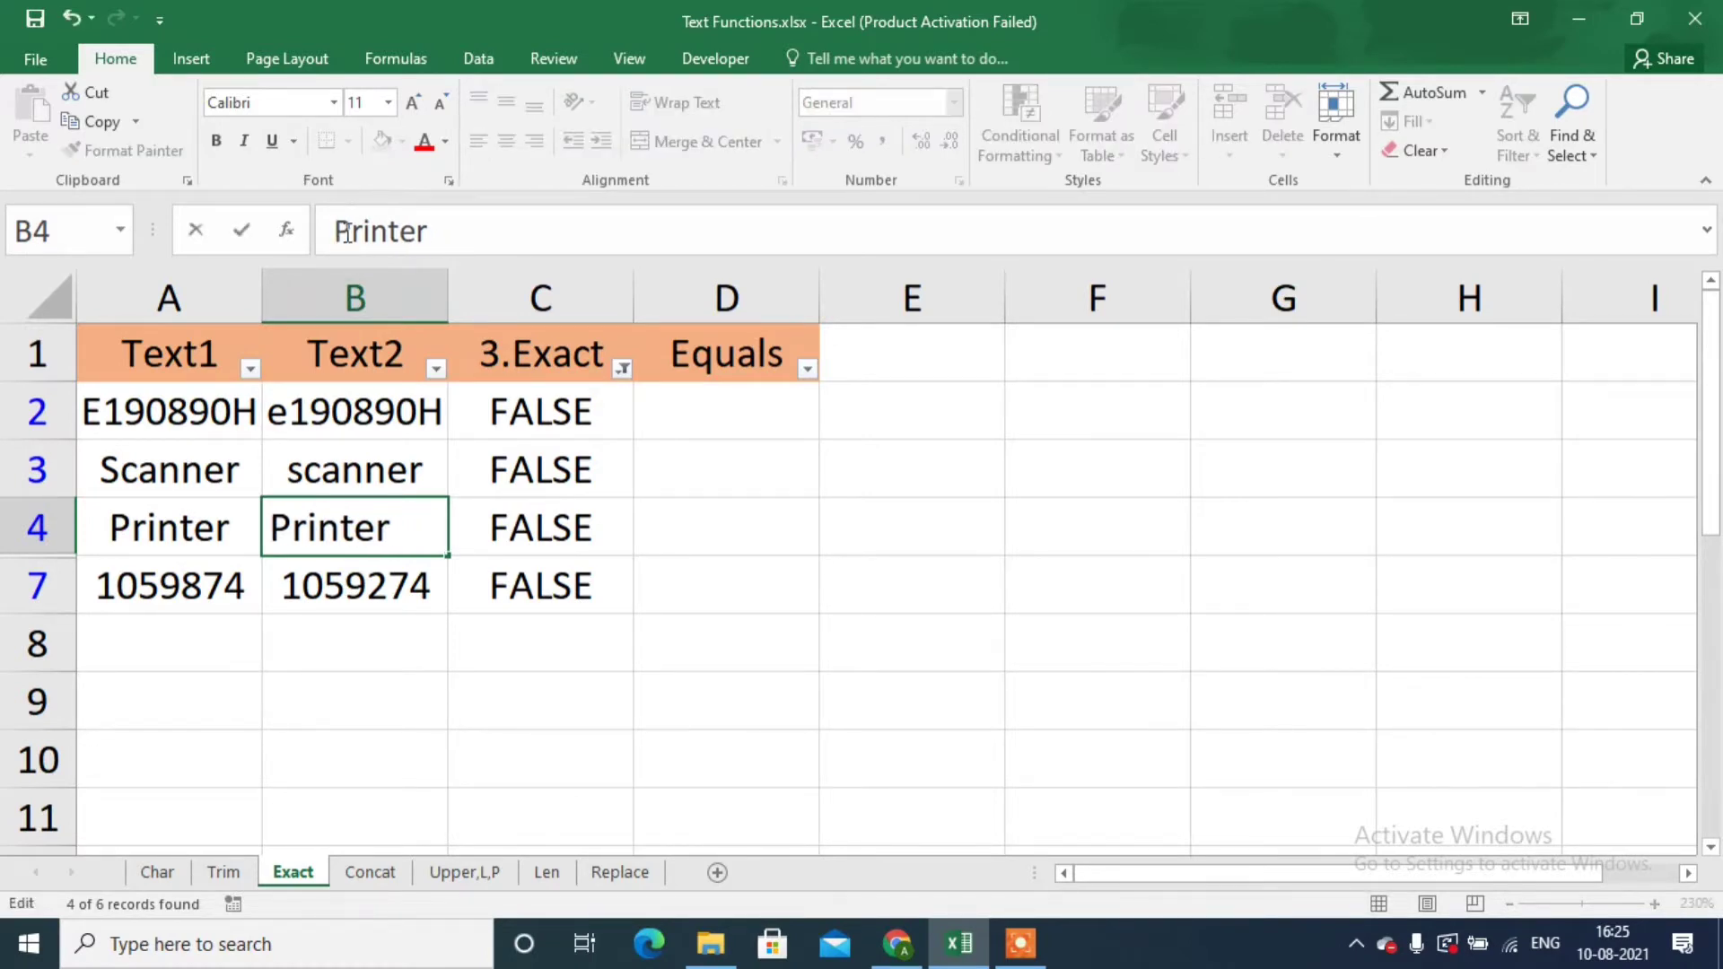
{"action": "key", "text": "Return"}
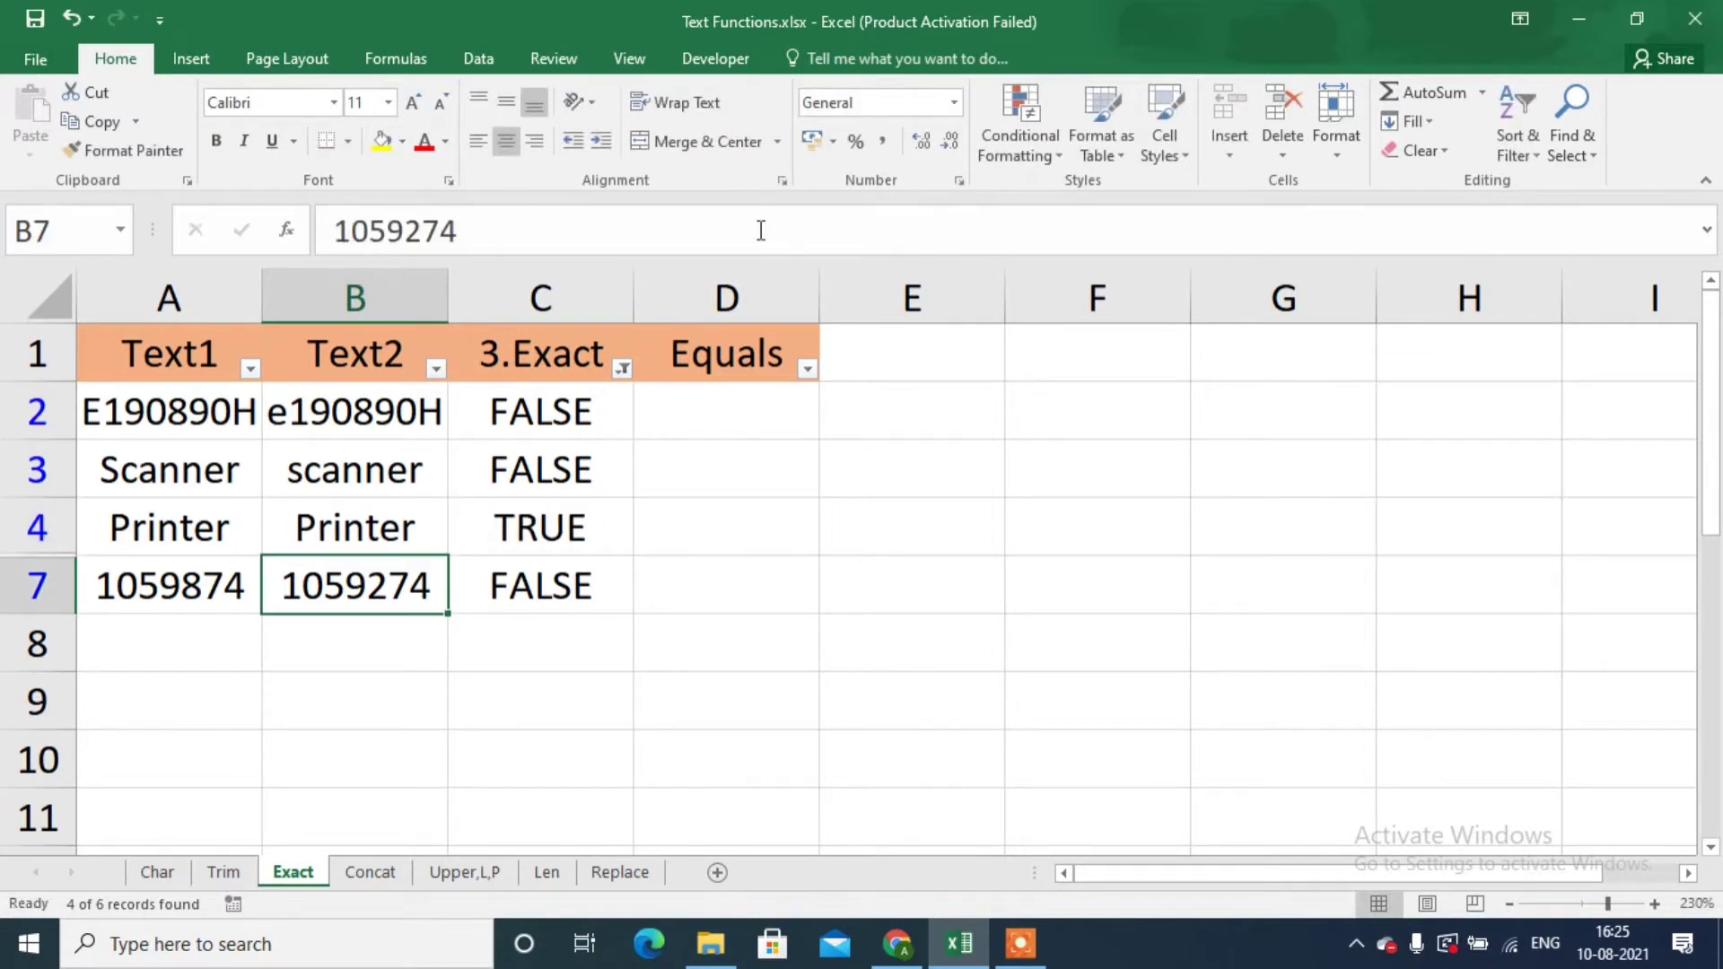
Clear the filter from the 3.Exact column and select C2.
{"action": "left_click", "coordinate": [619, 377]}
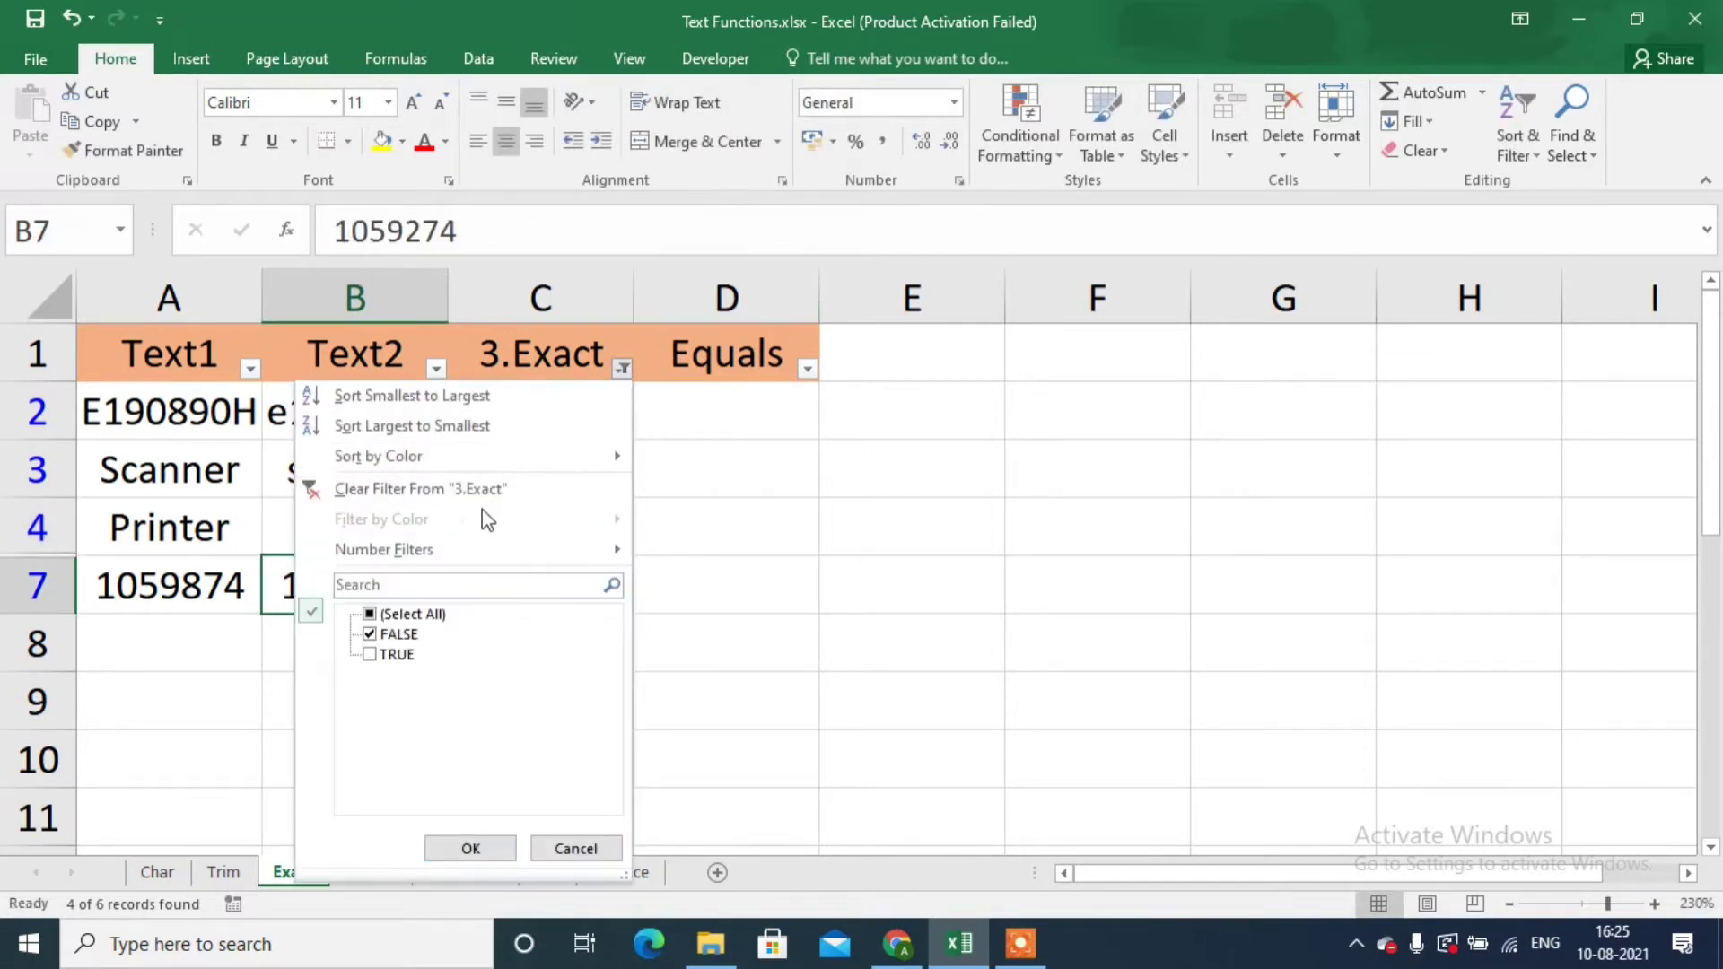
{"action": "left_click", "coordinate": [496, 493]}
{"action": "left_click", "coordinate": [571, 425]}
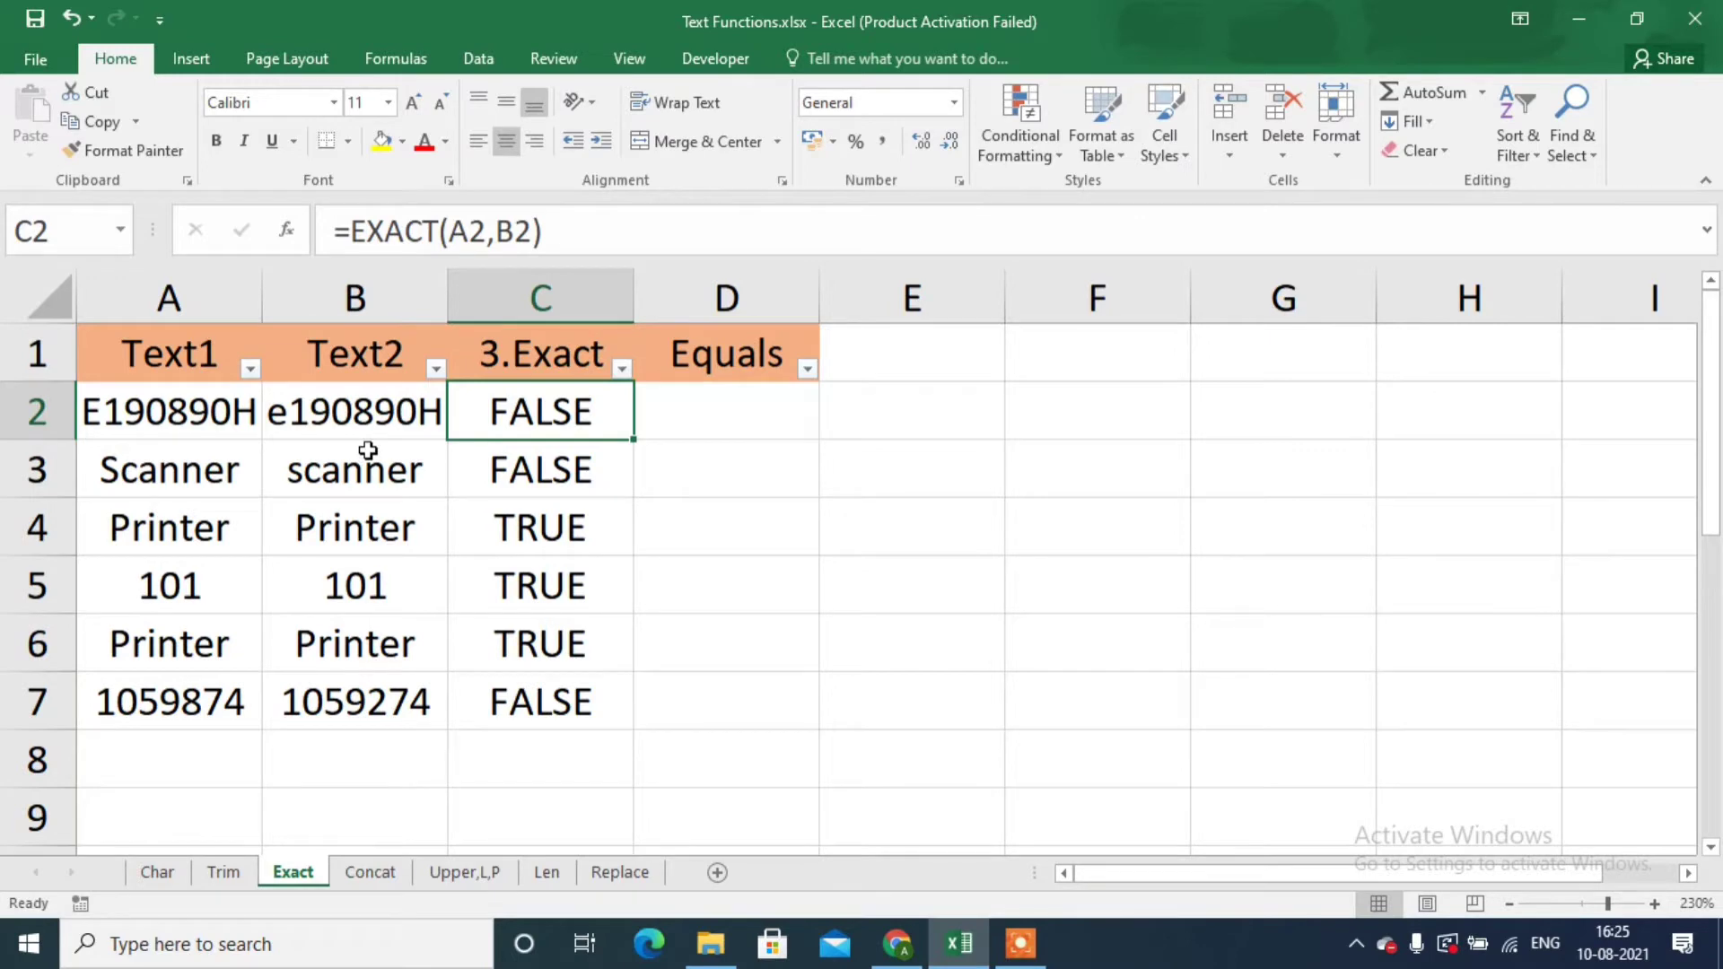
Enter =A2=B2 in D2 under Equals and fill the formula down to D7.
{"action": "left_click", "coordinate": [759, 424]}
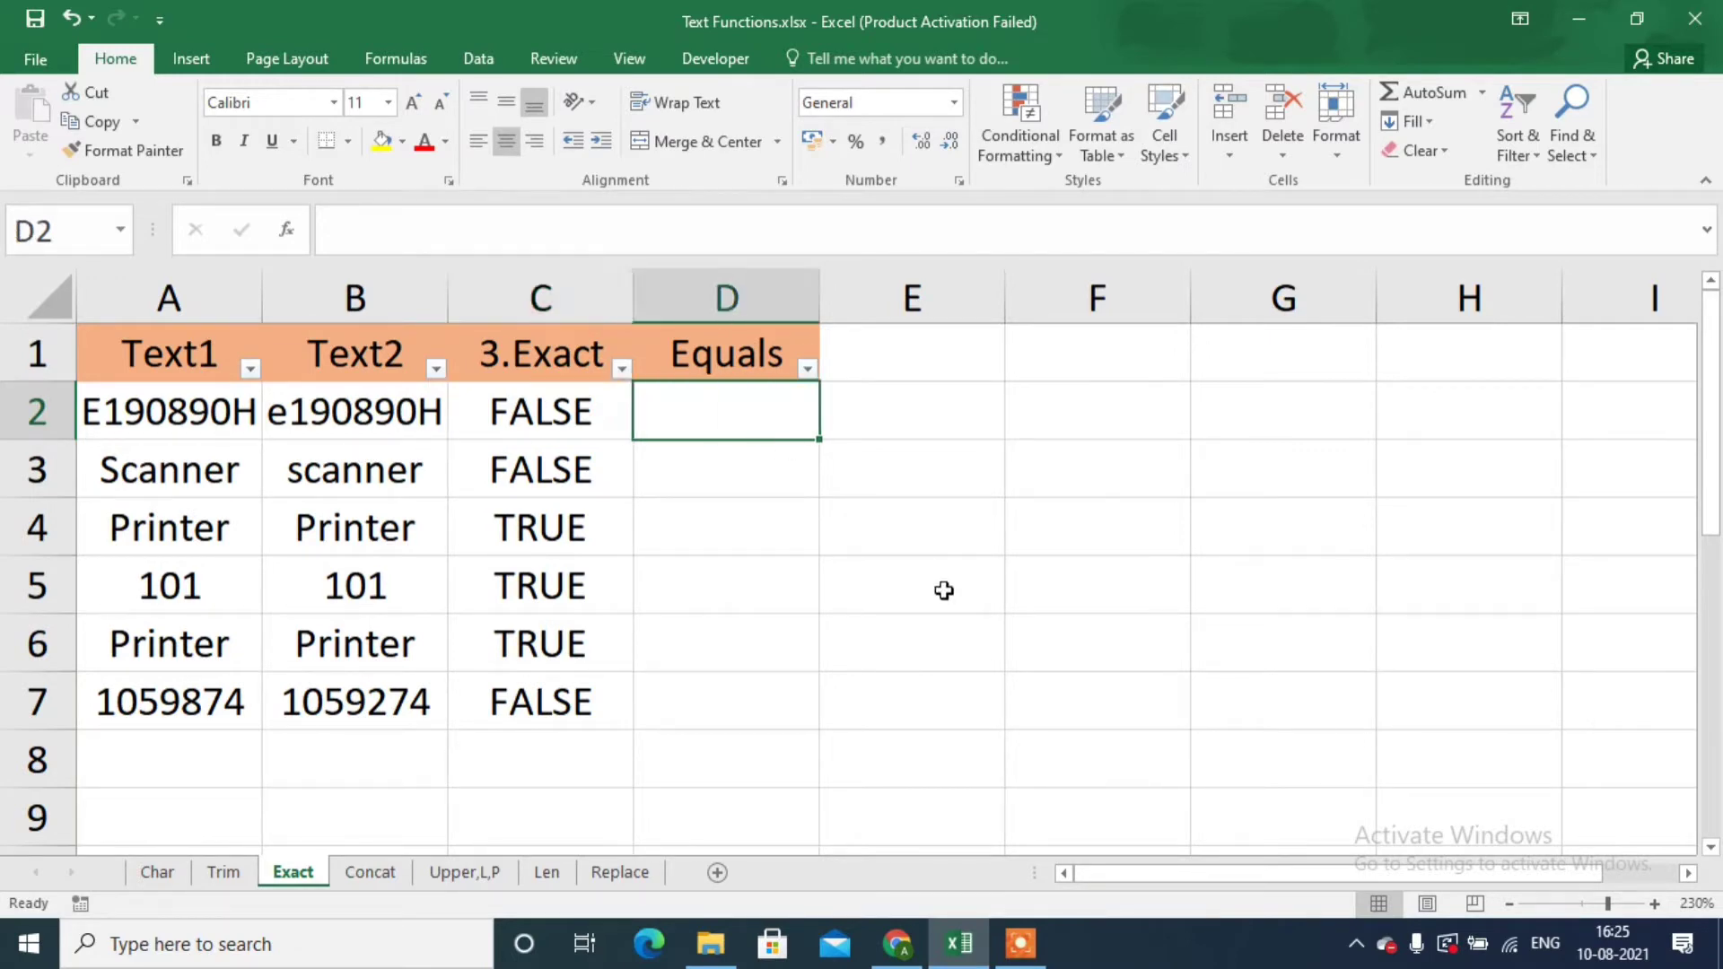
{"action": "type", "text": "="}
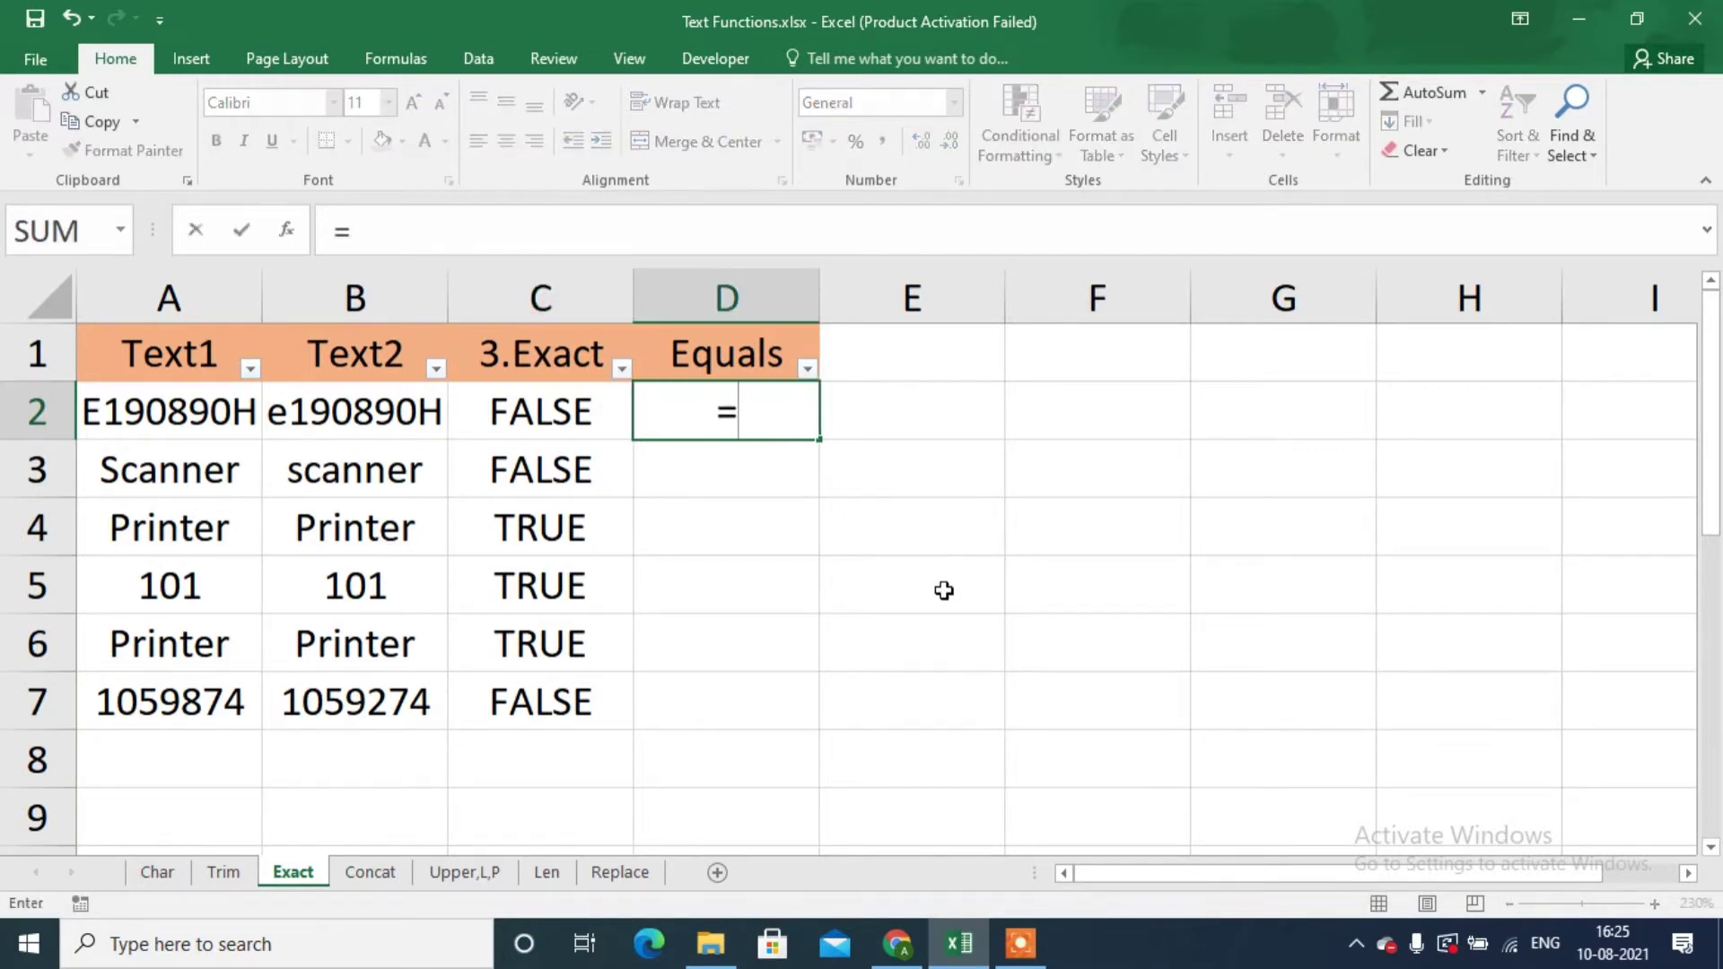
{"action": "left_click", "coordinate": [226, 422]}
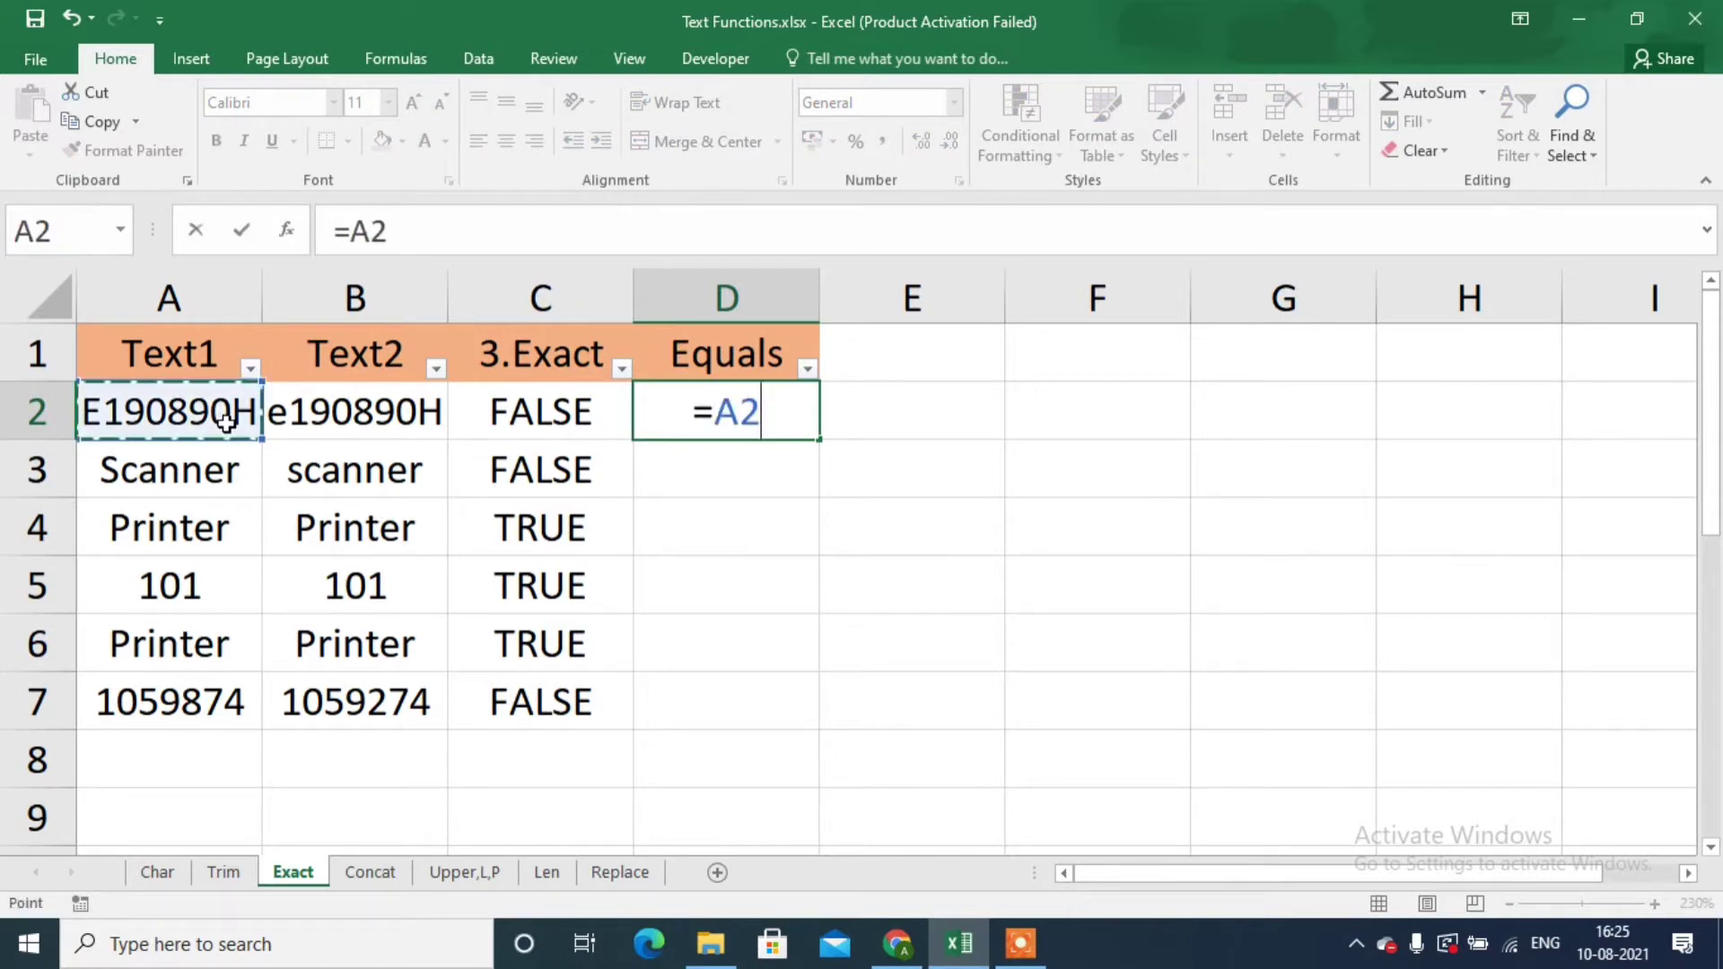
{"action": "type", "text": "="}
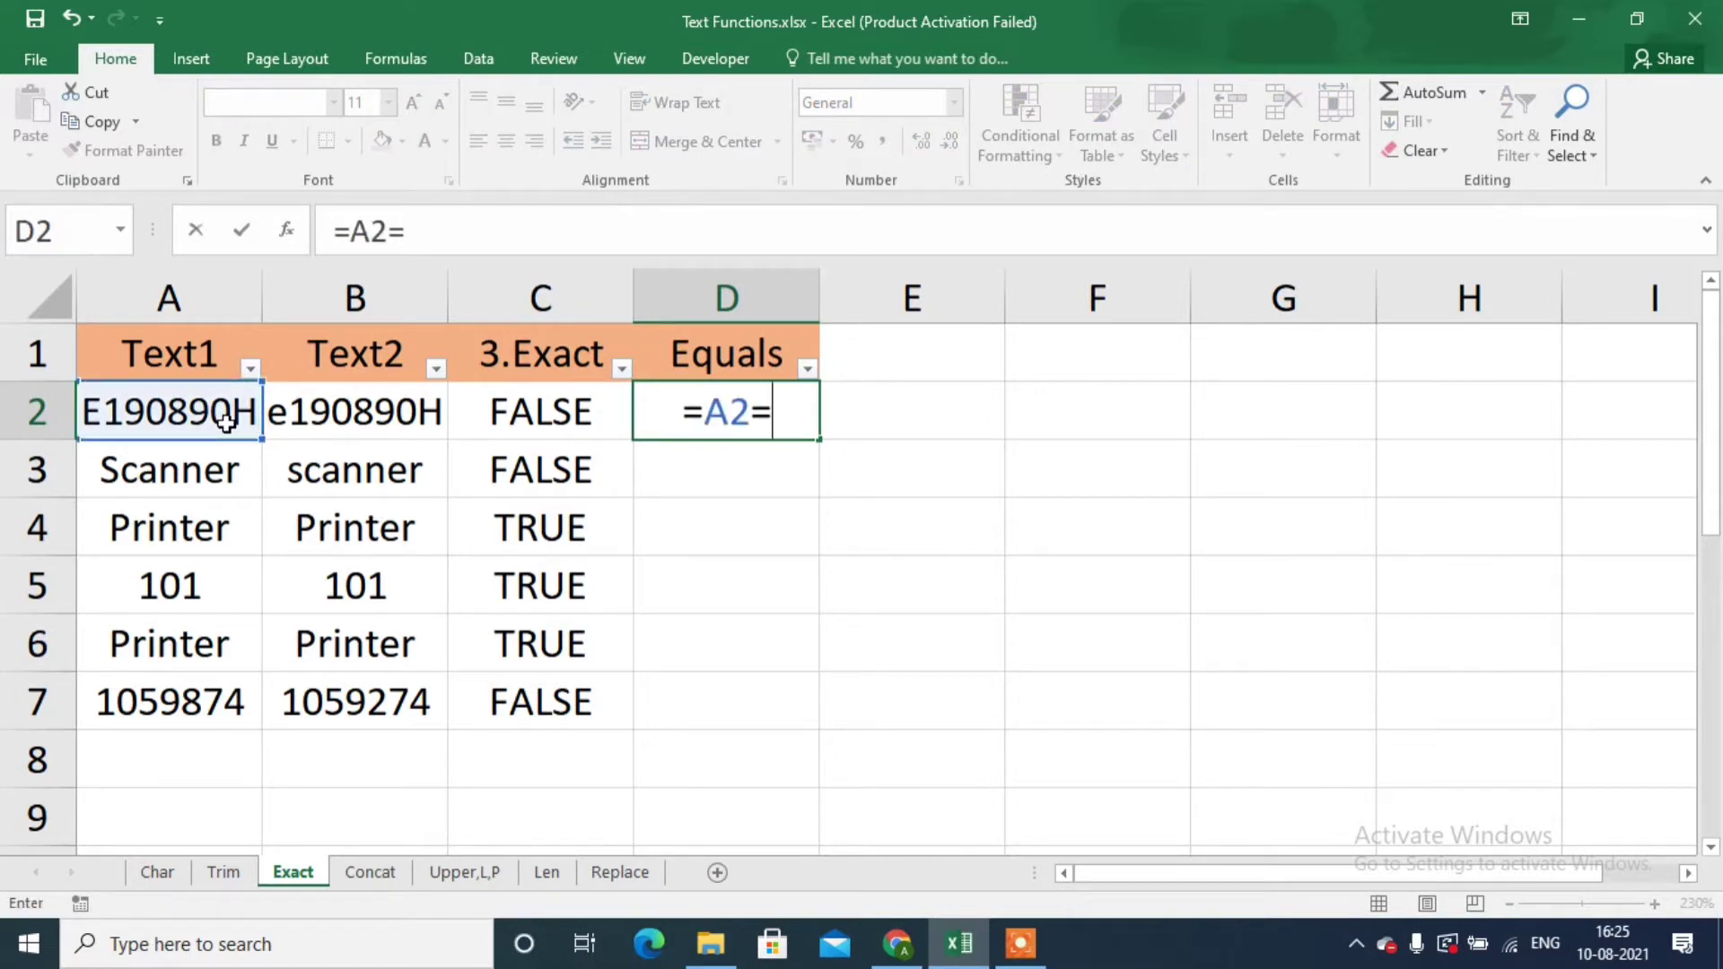
{"action": "left_click", "coordinate": [399, 426]}
{"action": "key", "text": "Return"}
{"action": "key", "text": "Up"}
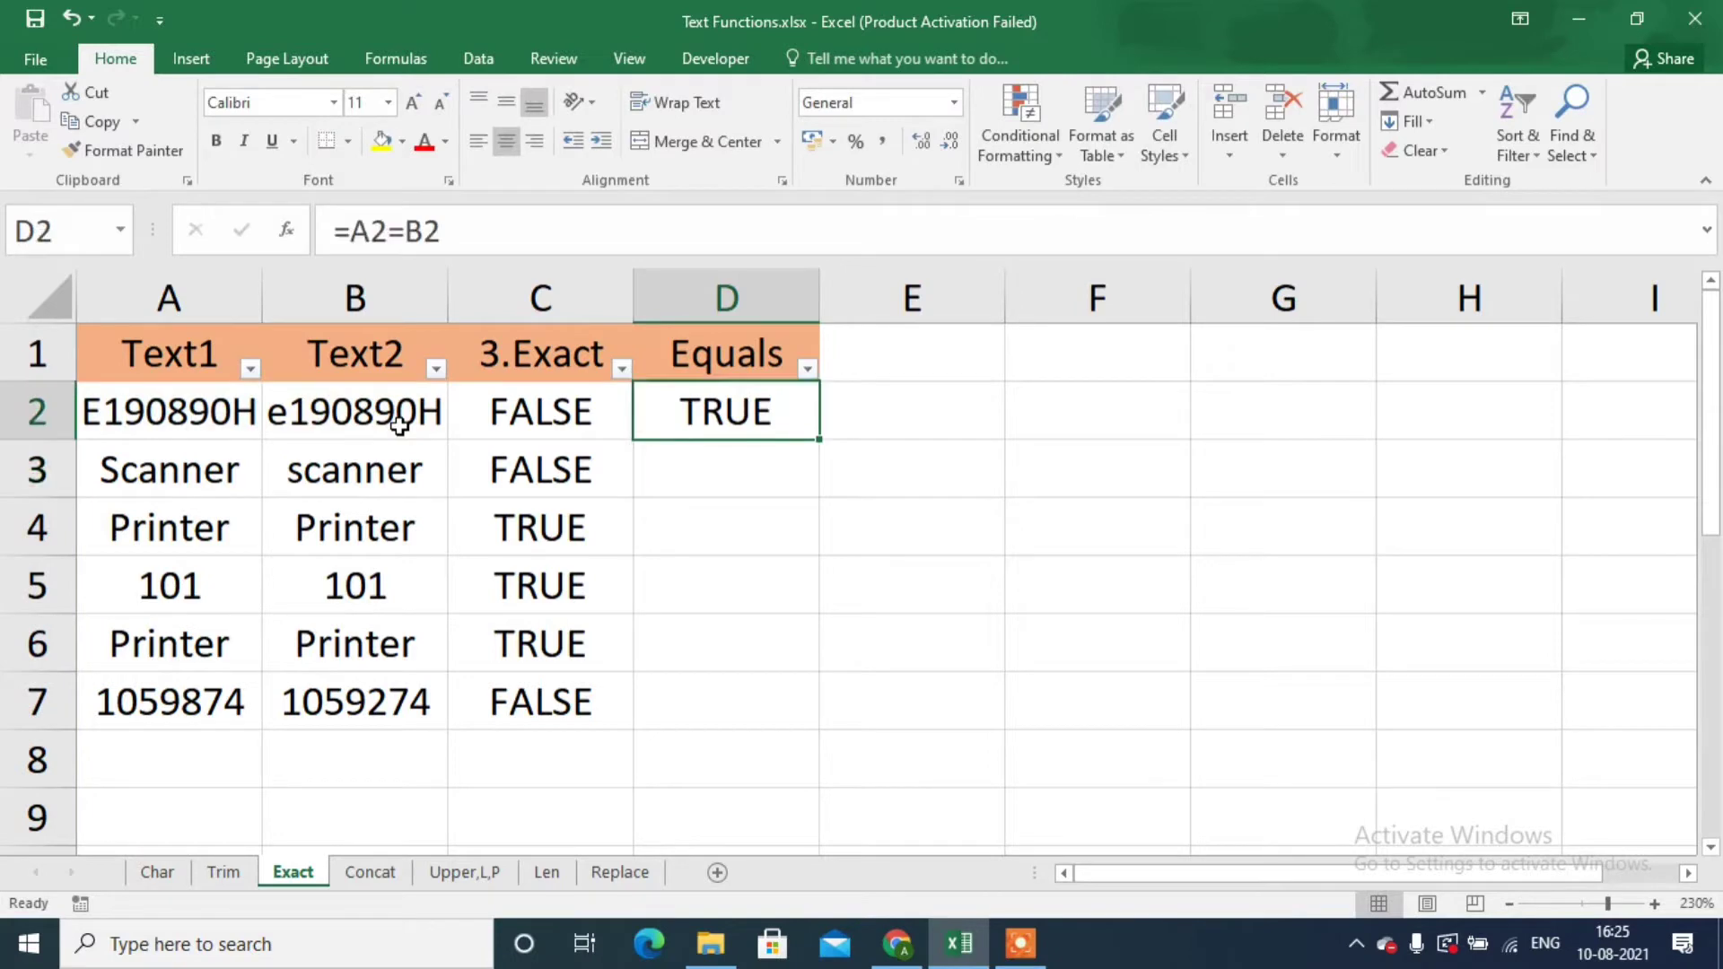
{"action": "double_click", "coordinate": [822, 437]}
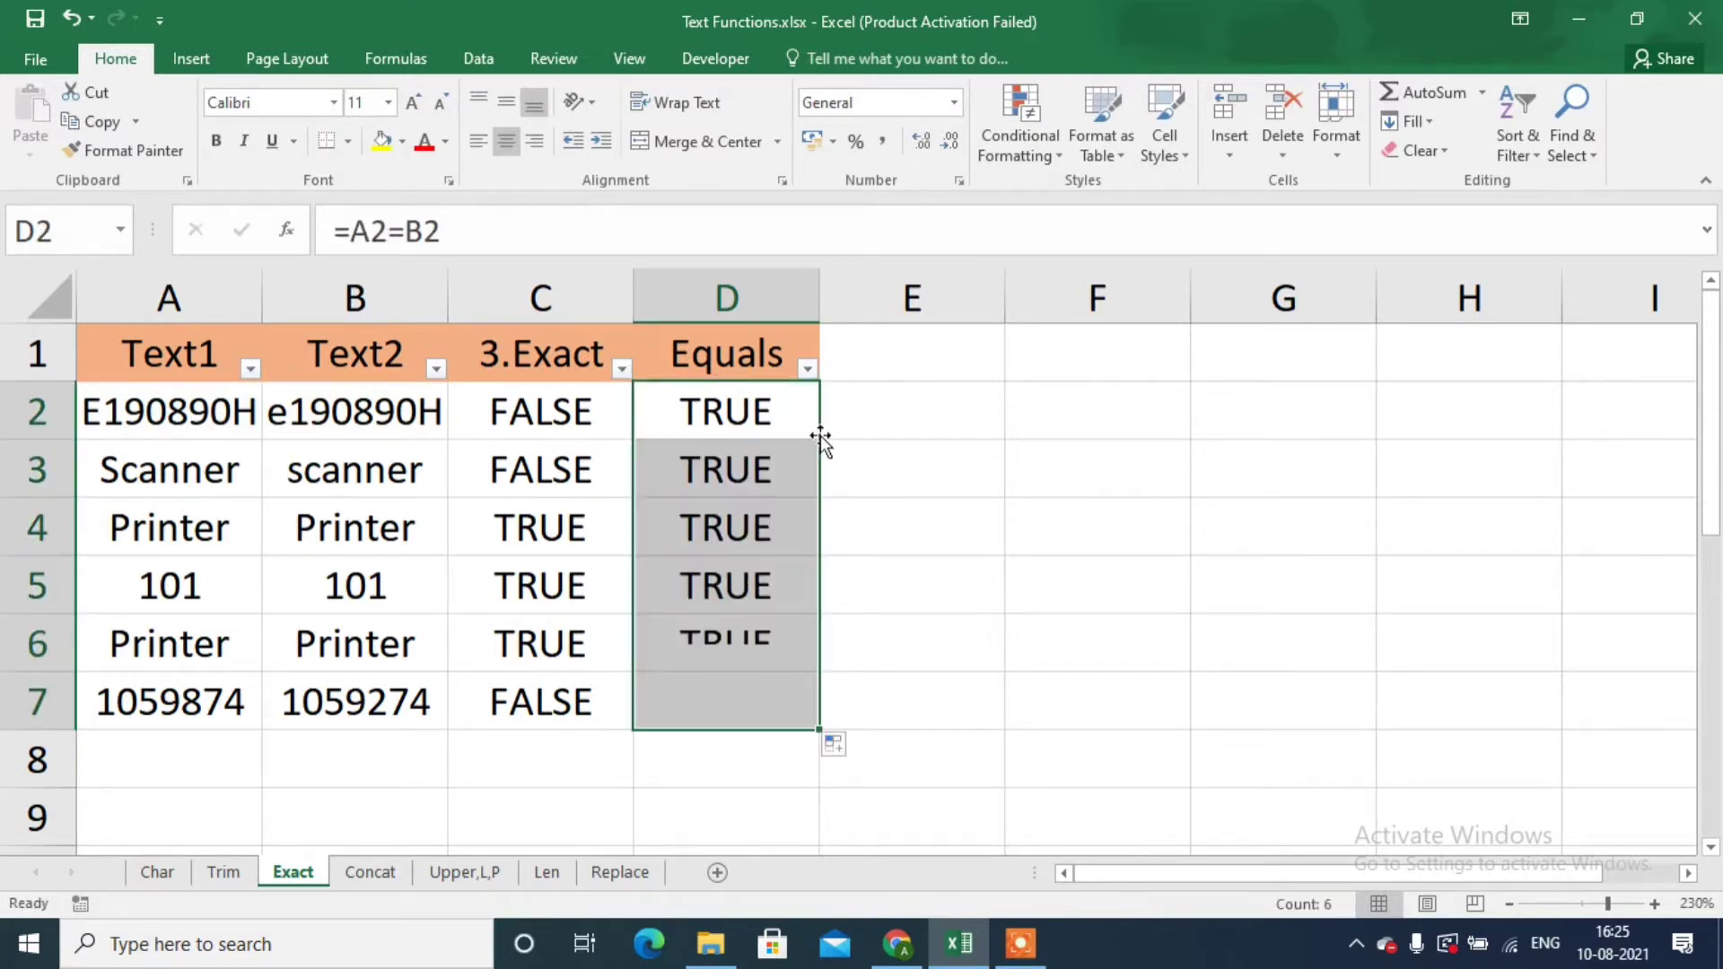
{"action": "left_click", "coordinate": [770, 414]}
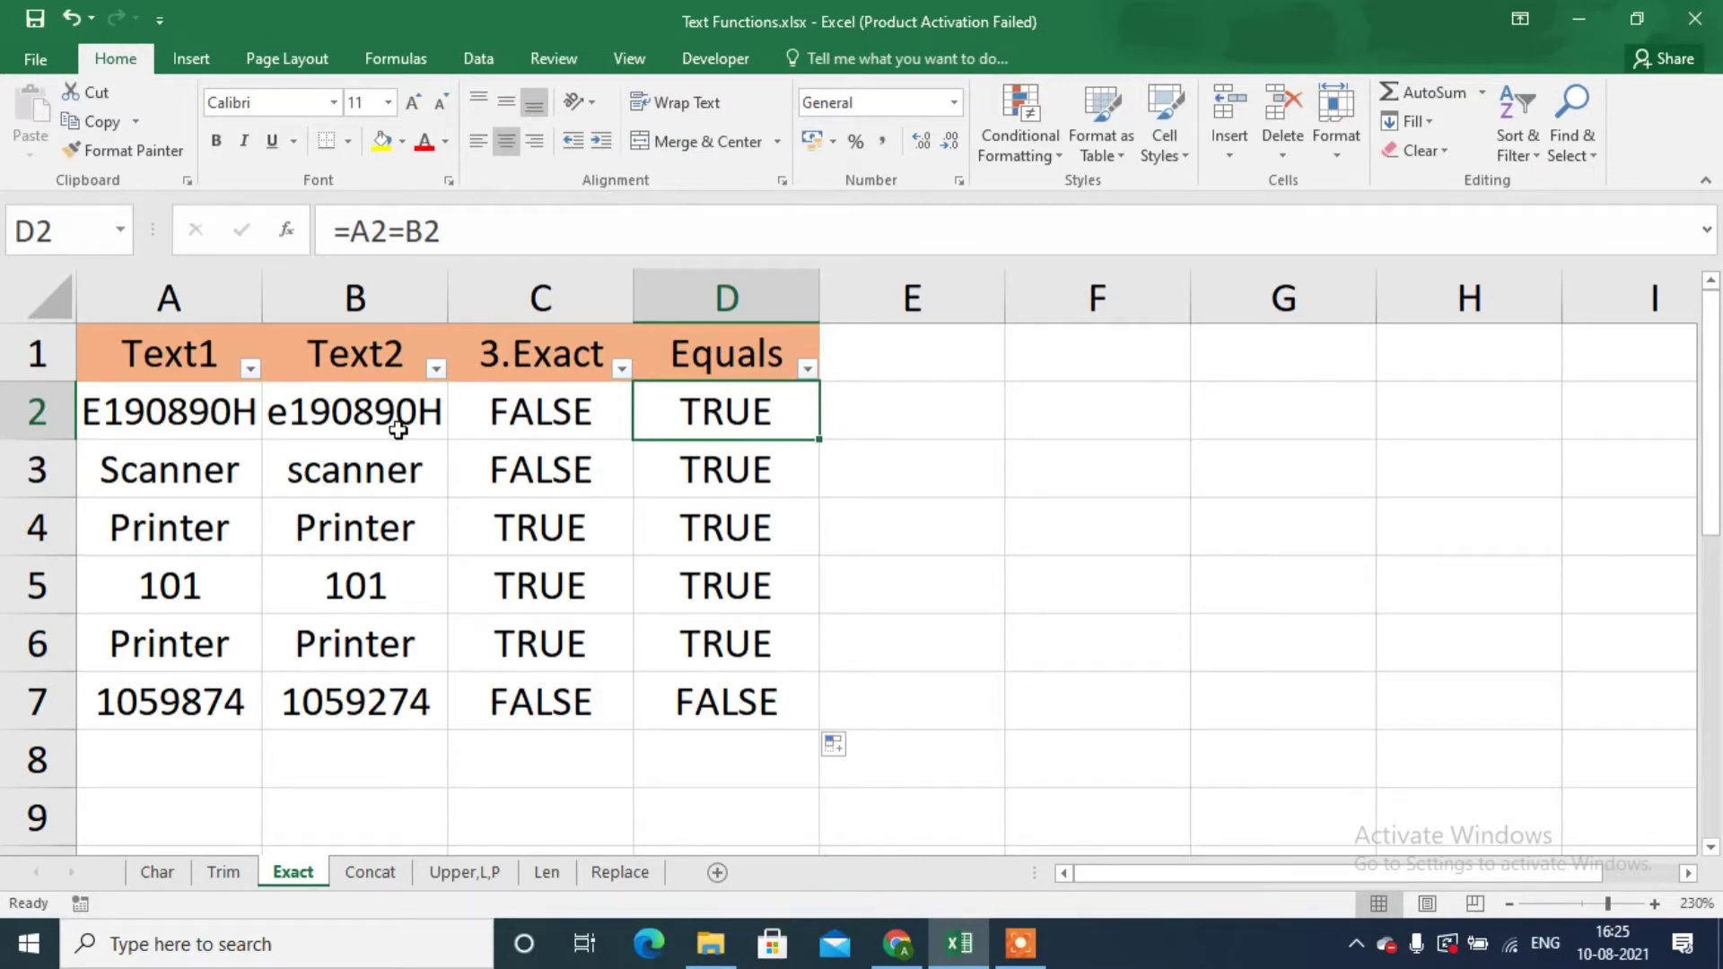
On the Concat sheet, enter =CONCATENATE(A2,B2,C2) in D2.
{"action": "left_click", "coordinate": [373, 878]}
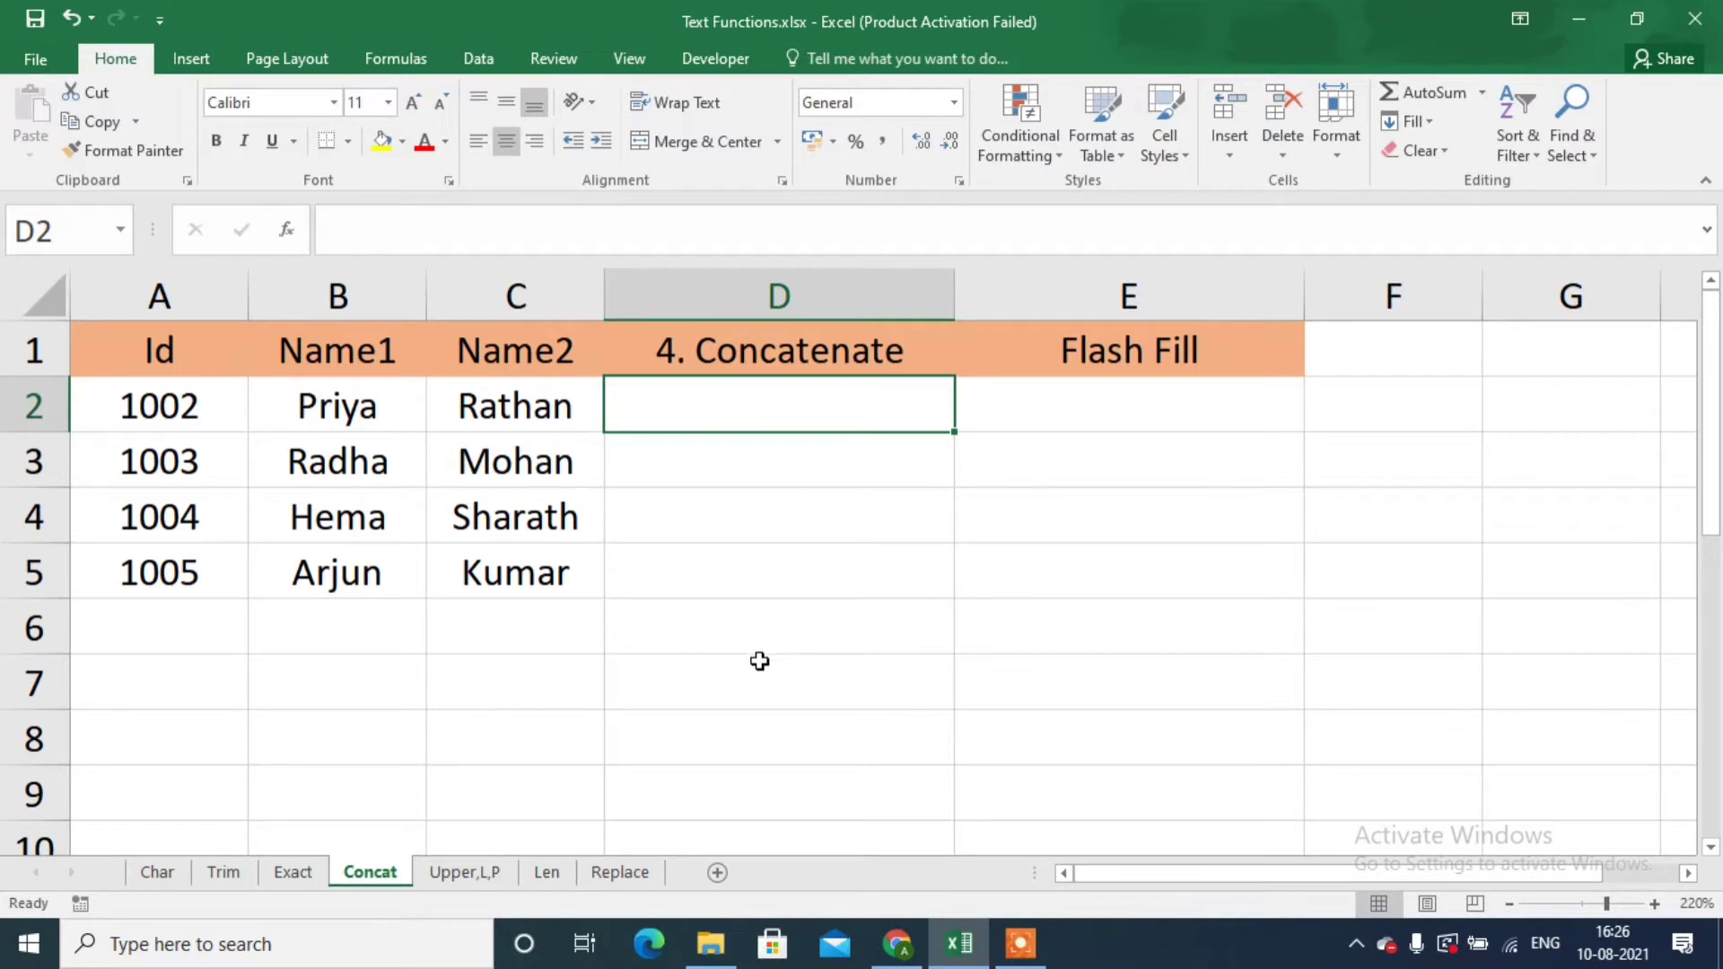
{"action": "type", "text": "=con"}
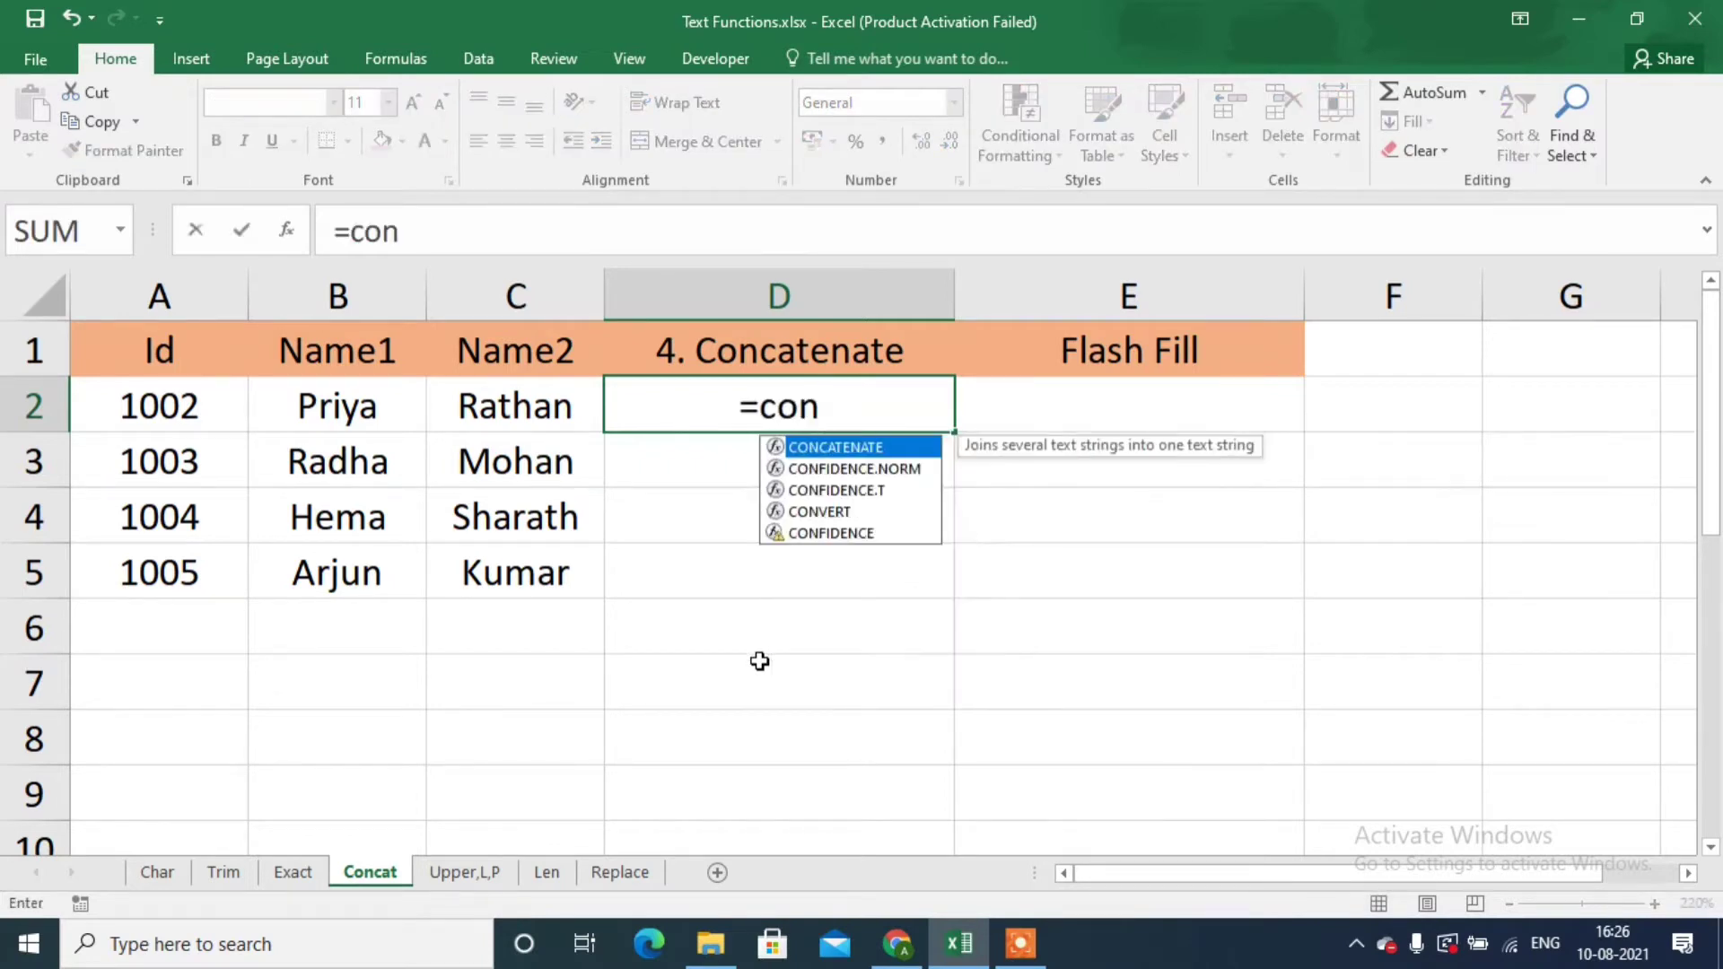
{"action": "key", "text": "Tab"}
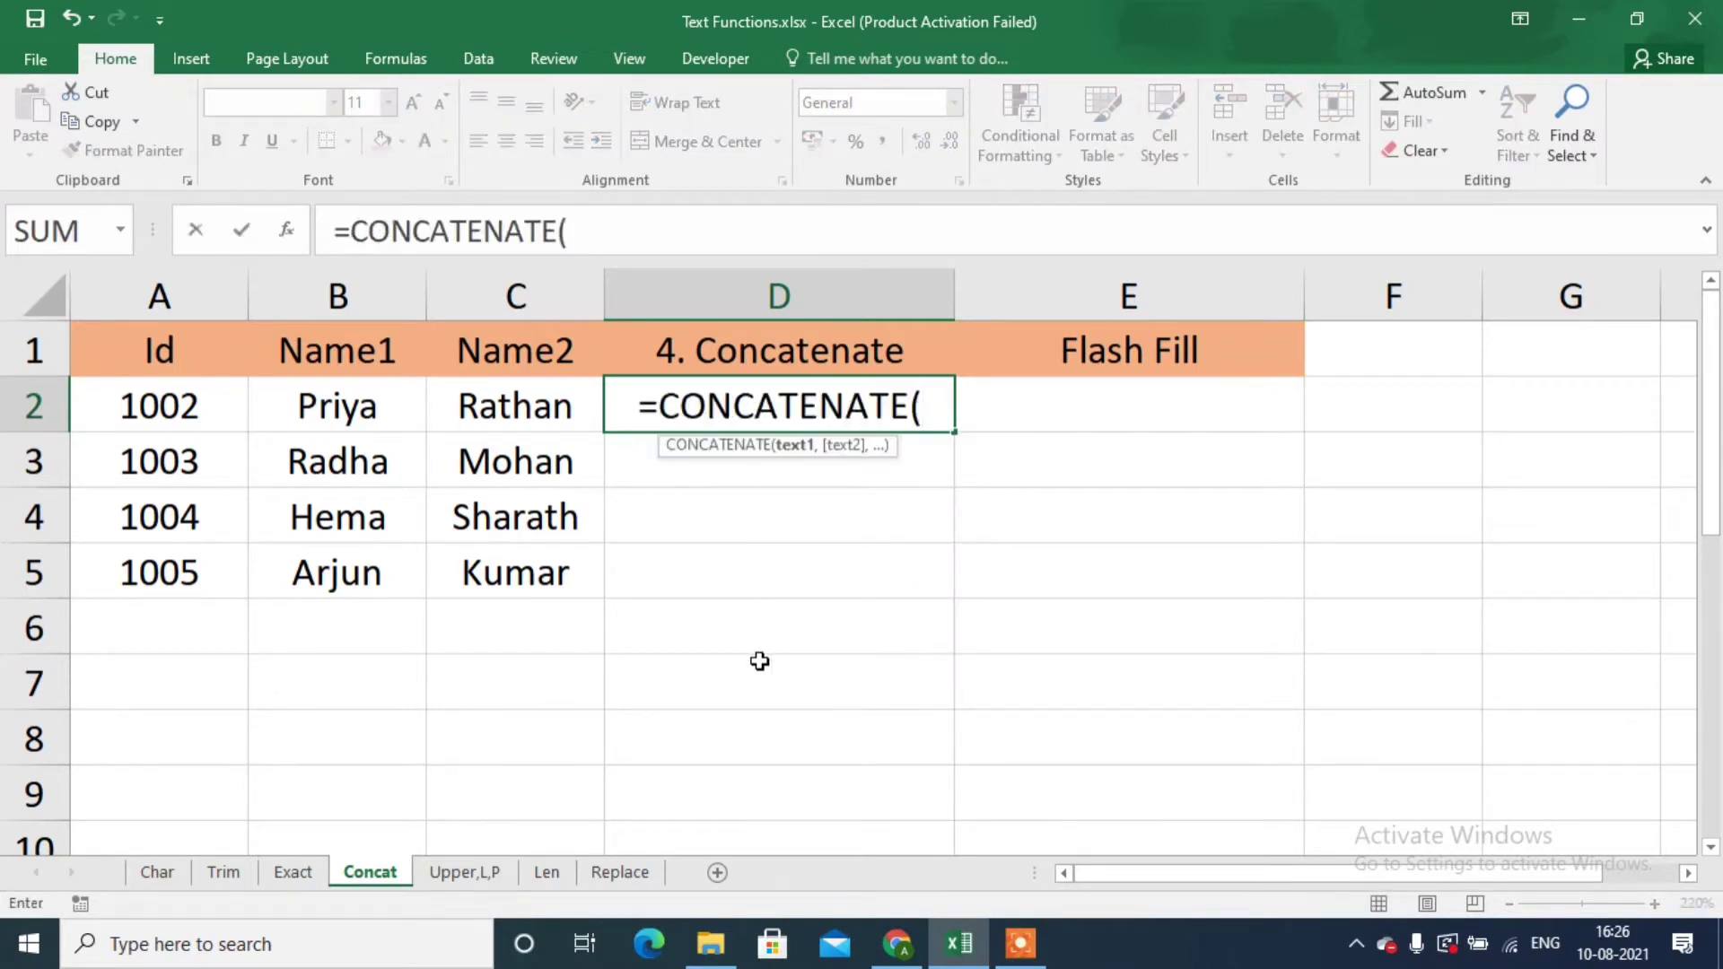
{"action": "left_click", "coordinate": [166, 414]}
{"action": "type", "text": ","}
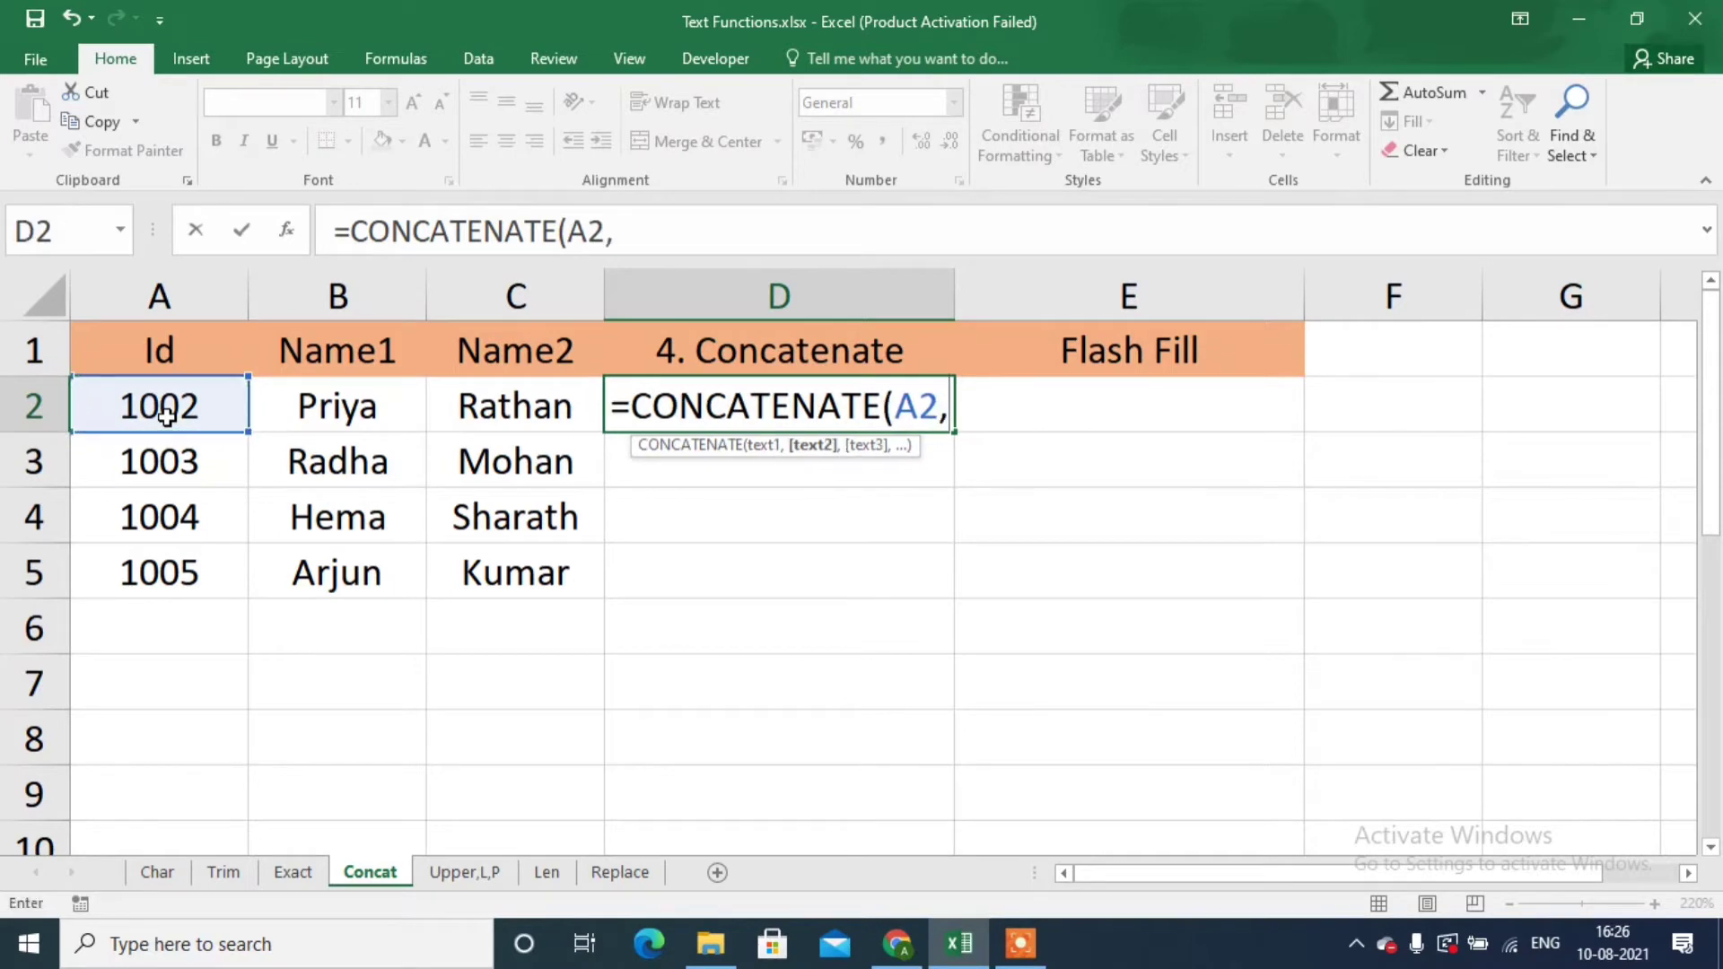
{"action": "type", "text": "B2,"}
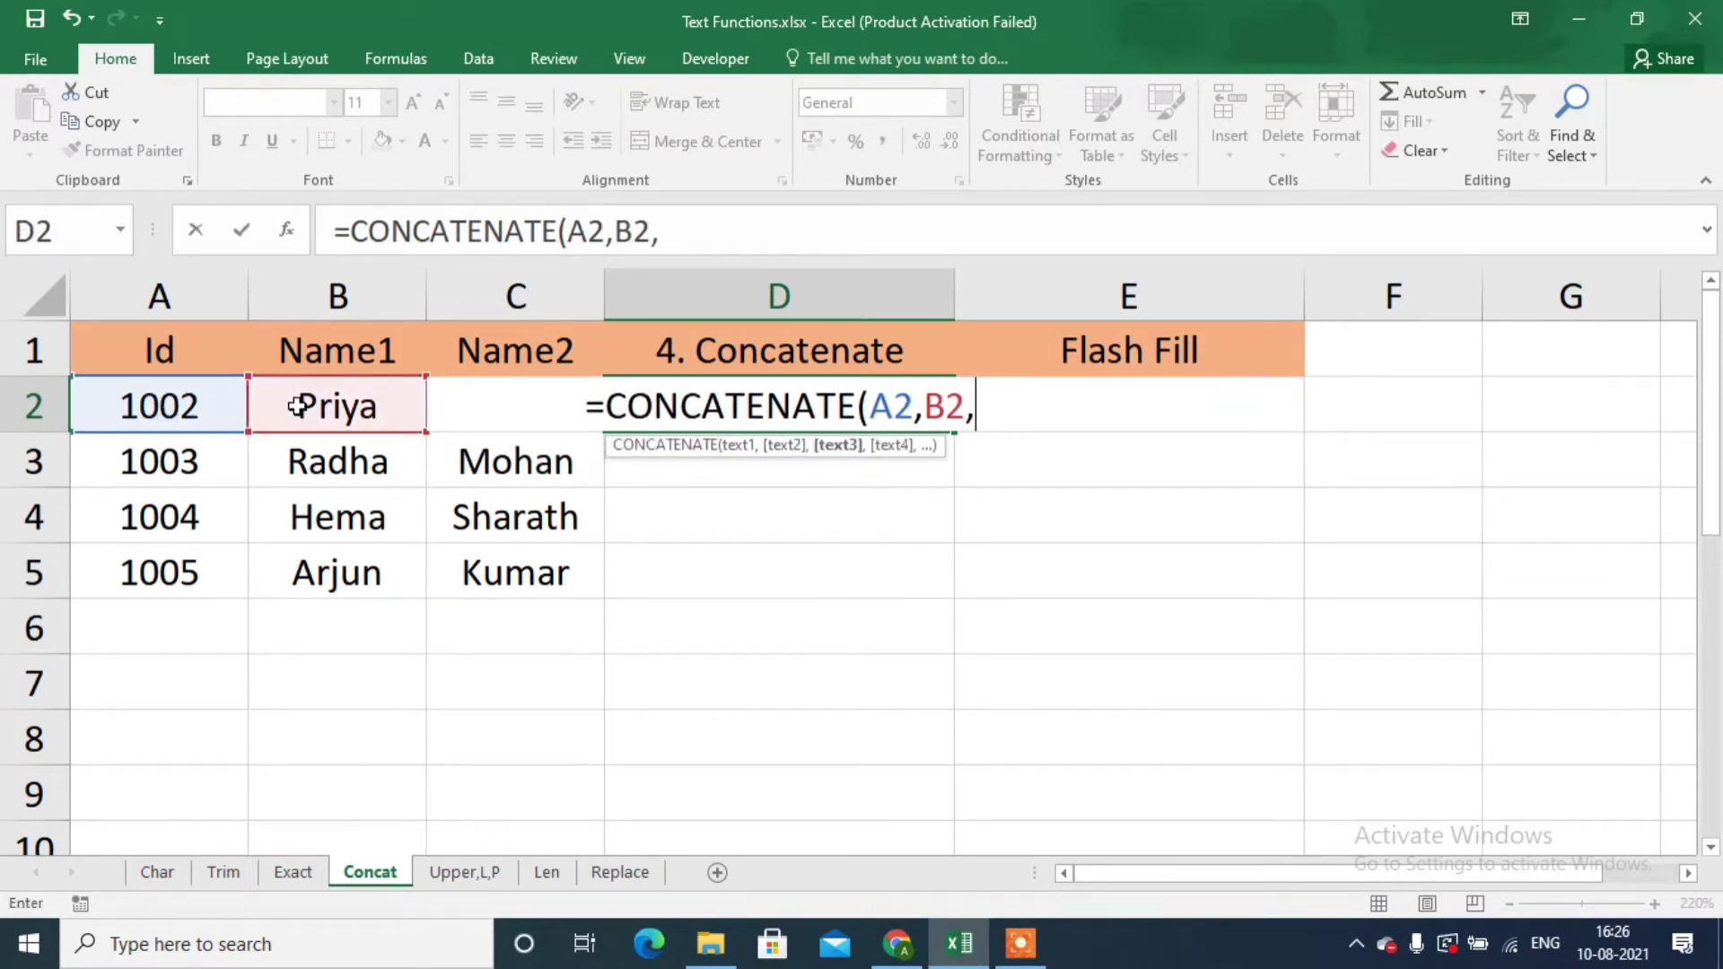
{"action": "type", "text": "C2"}
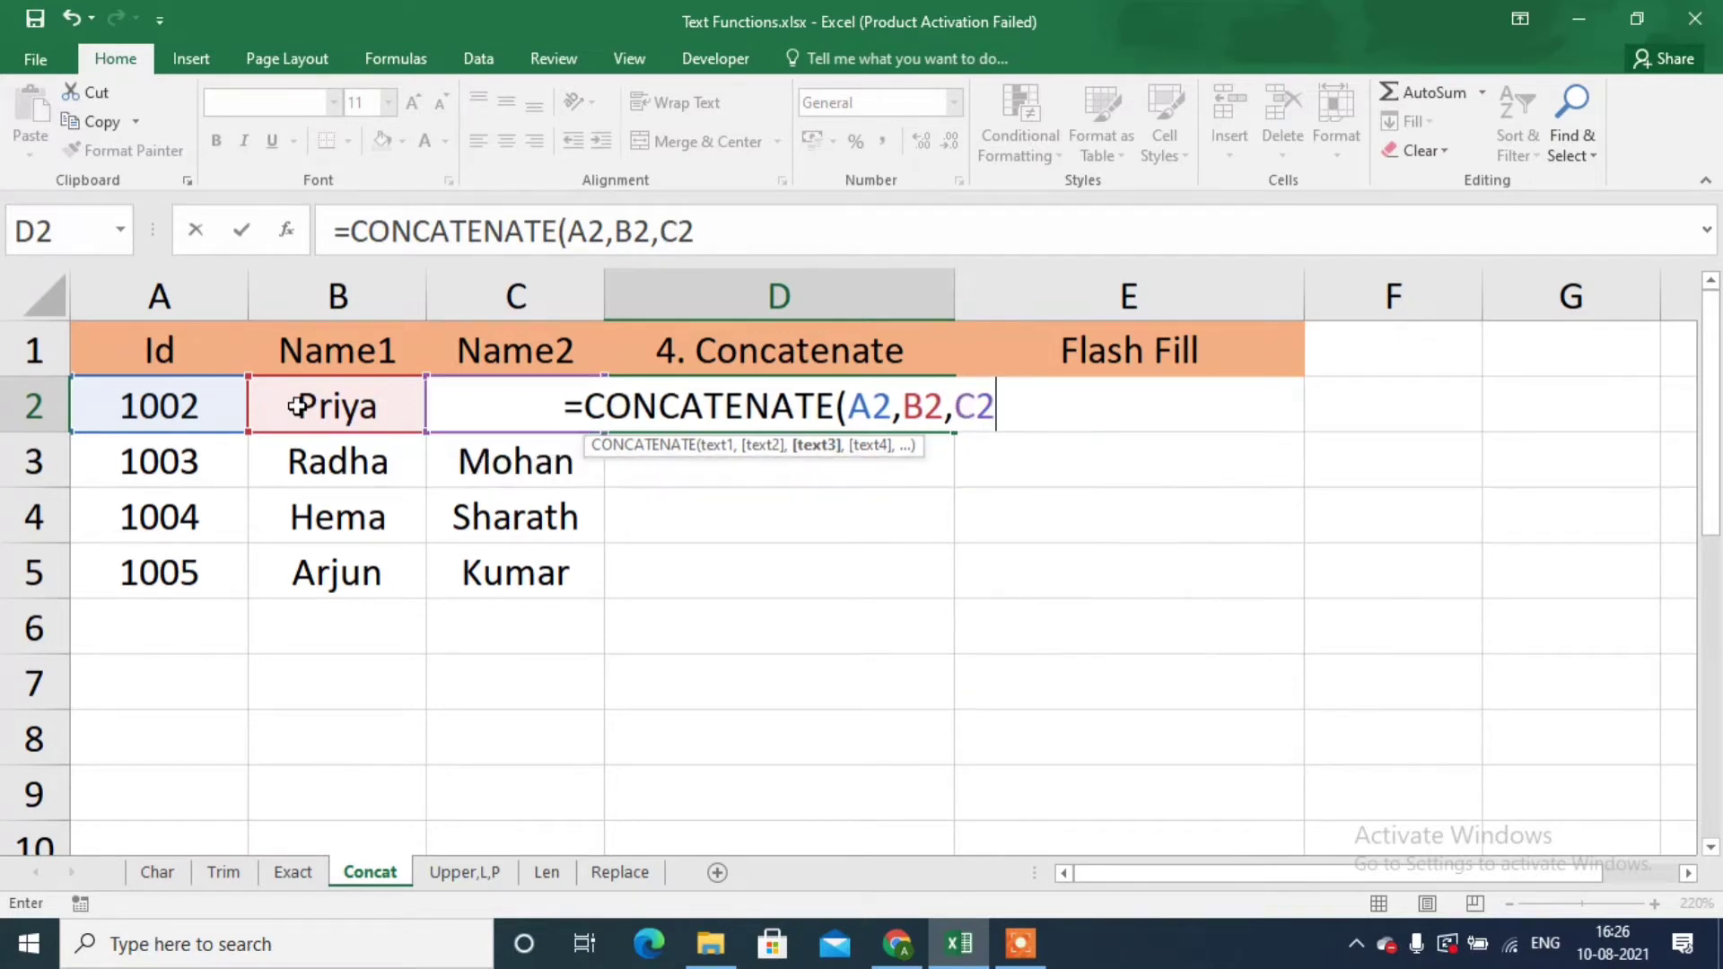
{"action": "type", "text": ")"}
{"action": "key", "text": "Return"}
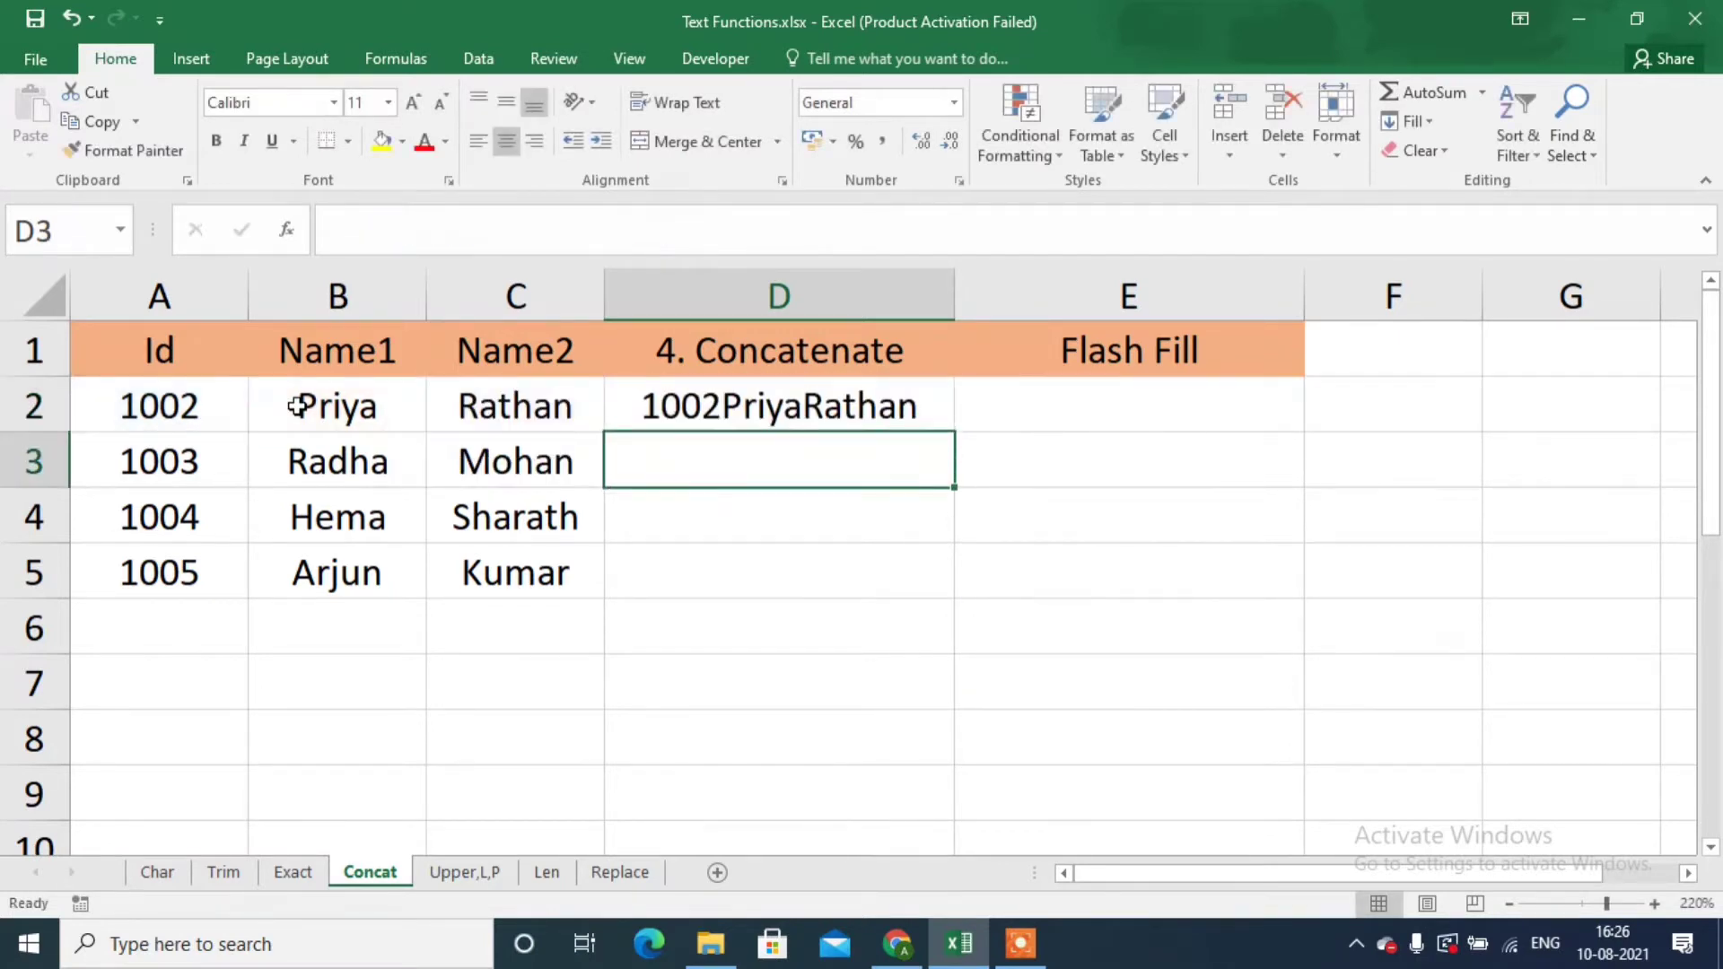
Add space separators to make D2 =CONCATENATE(A2," ",B2," ",C2) and fill the formula down to D5.
{"action": "key", "text": "Up"}
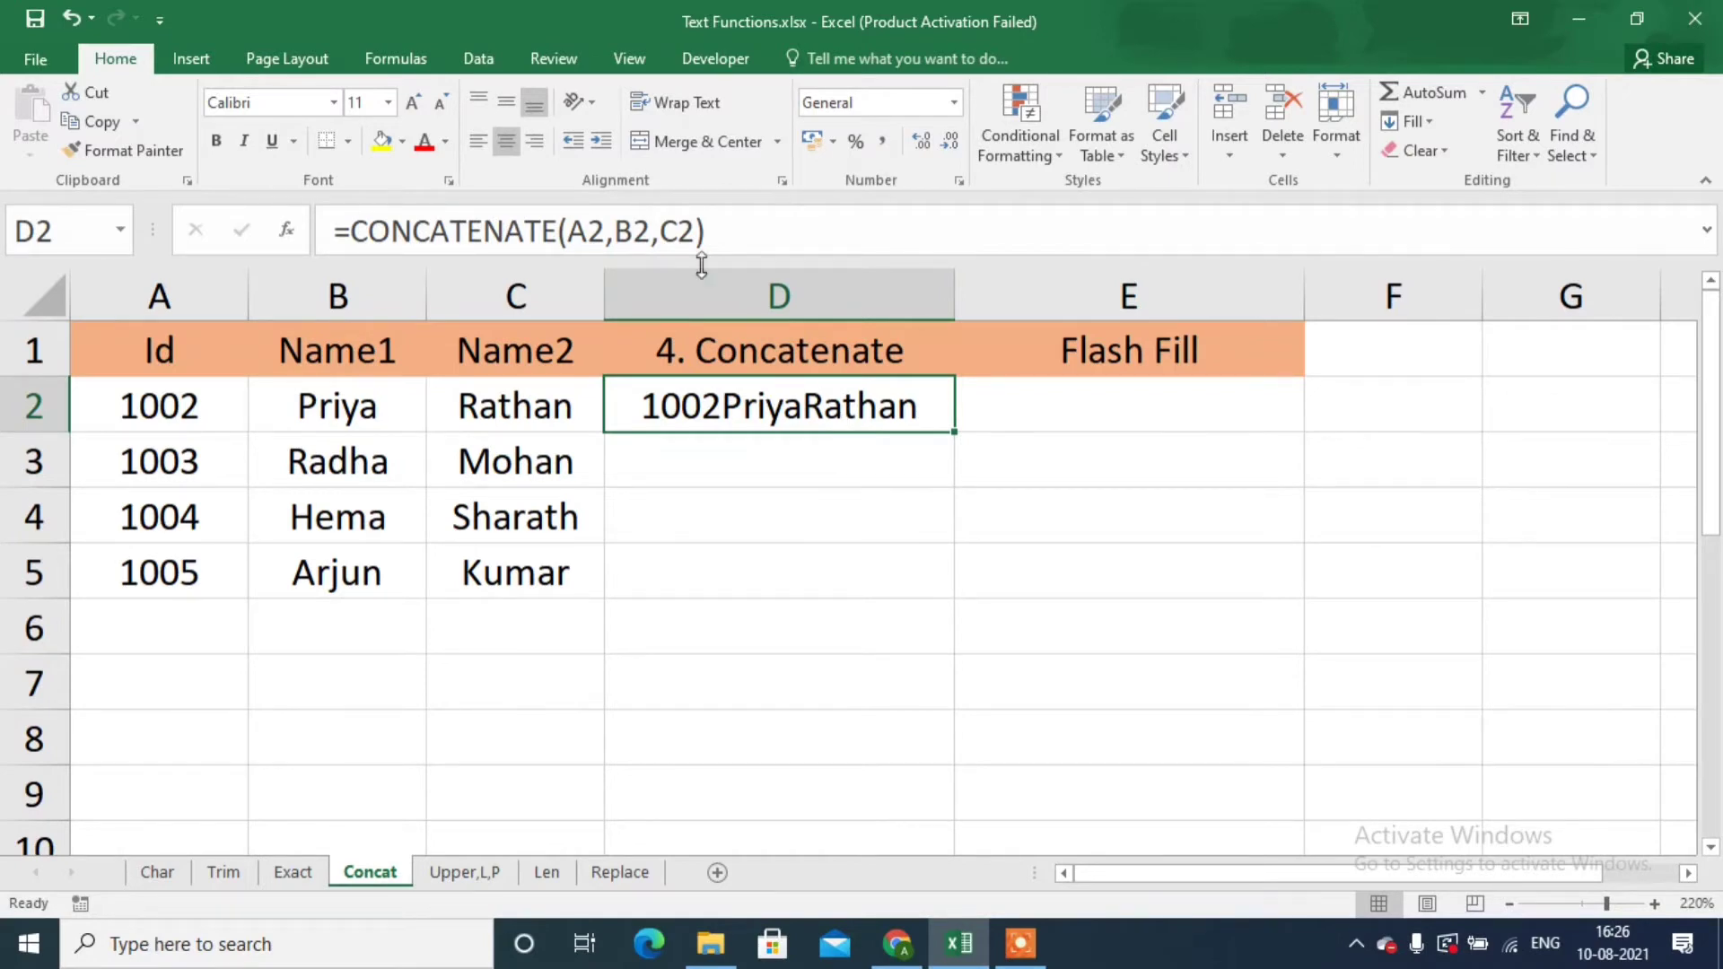
{"action": "left_click", "coordinate": [616, 227]}
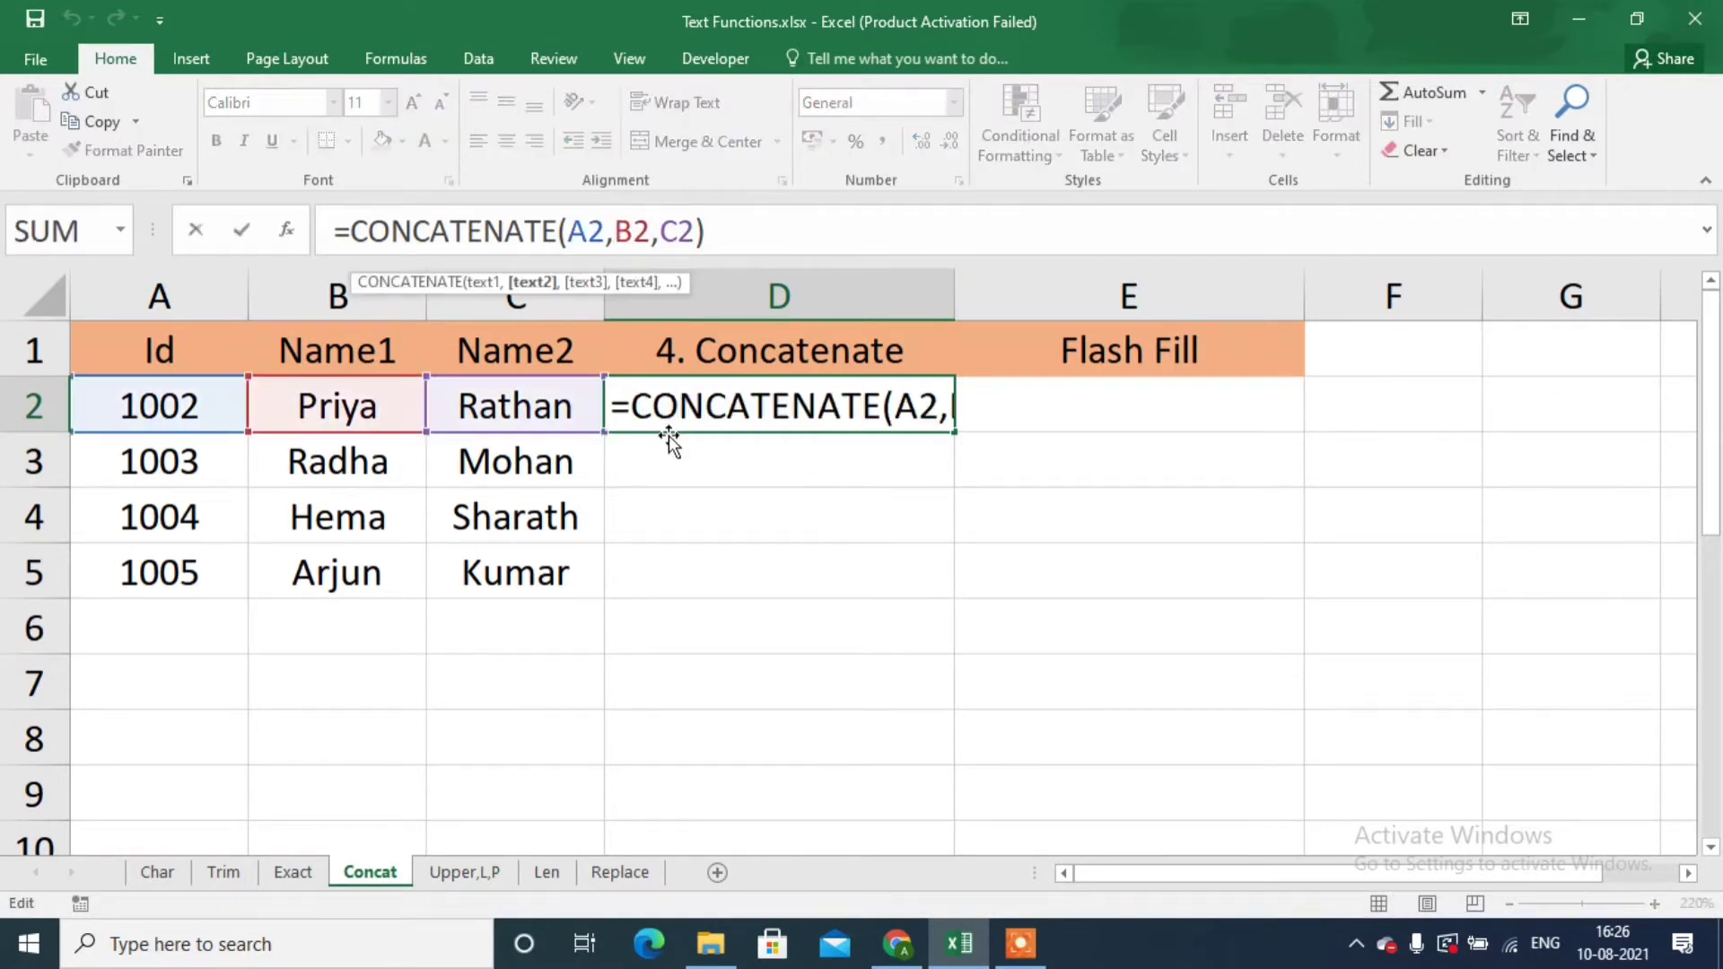
{"action": "type", "text": "\" "}
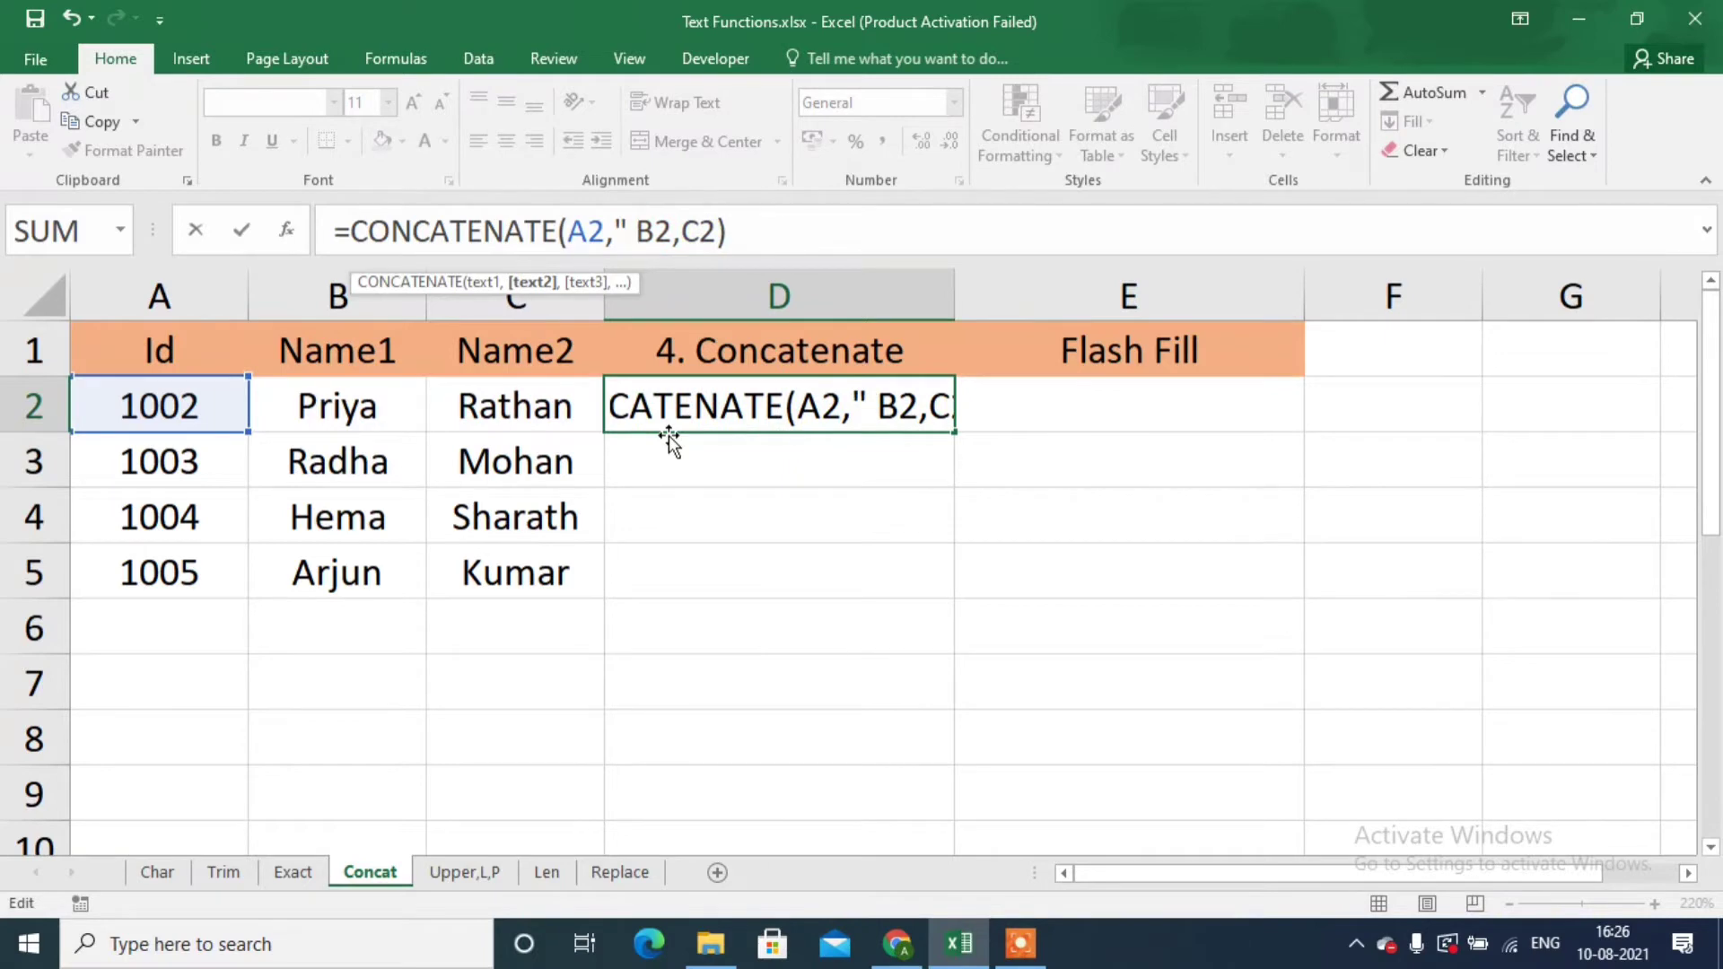
{"action": "type", "text": "\","}
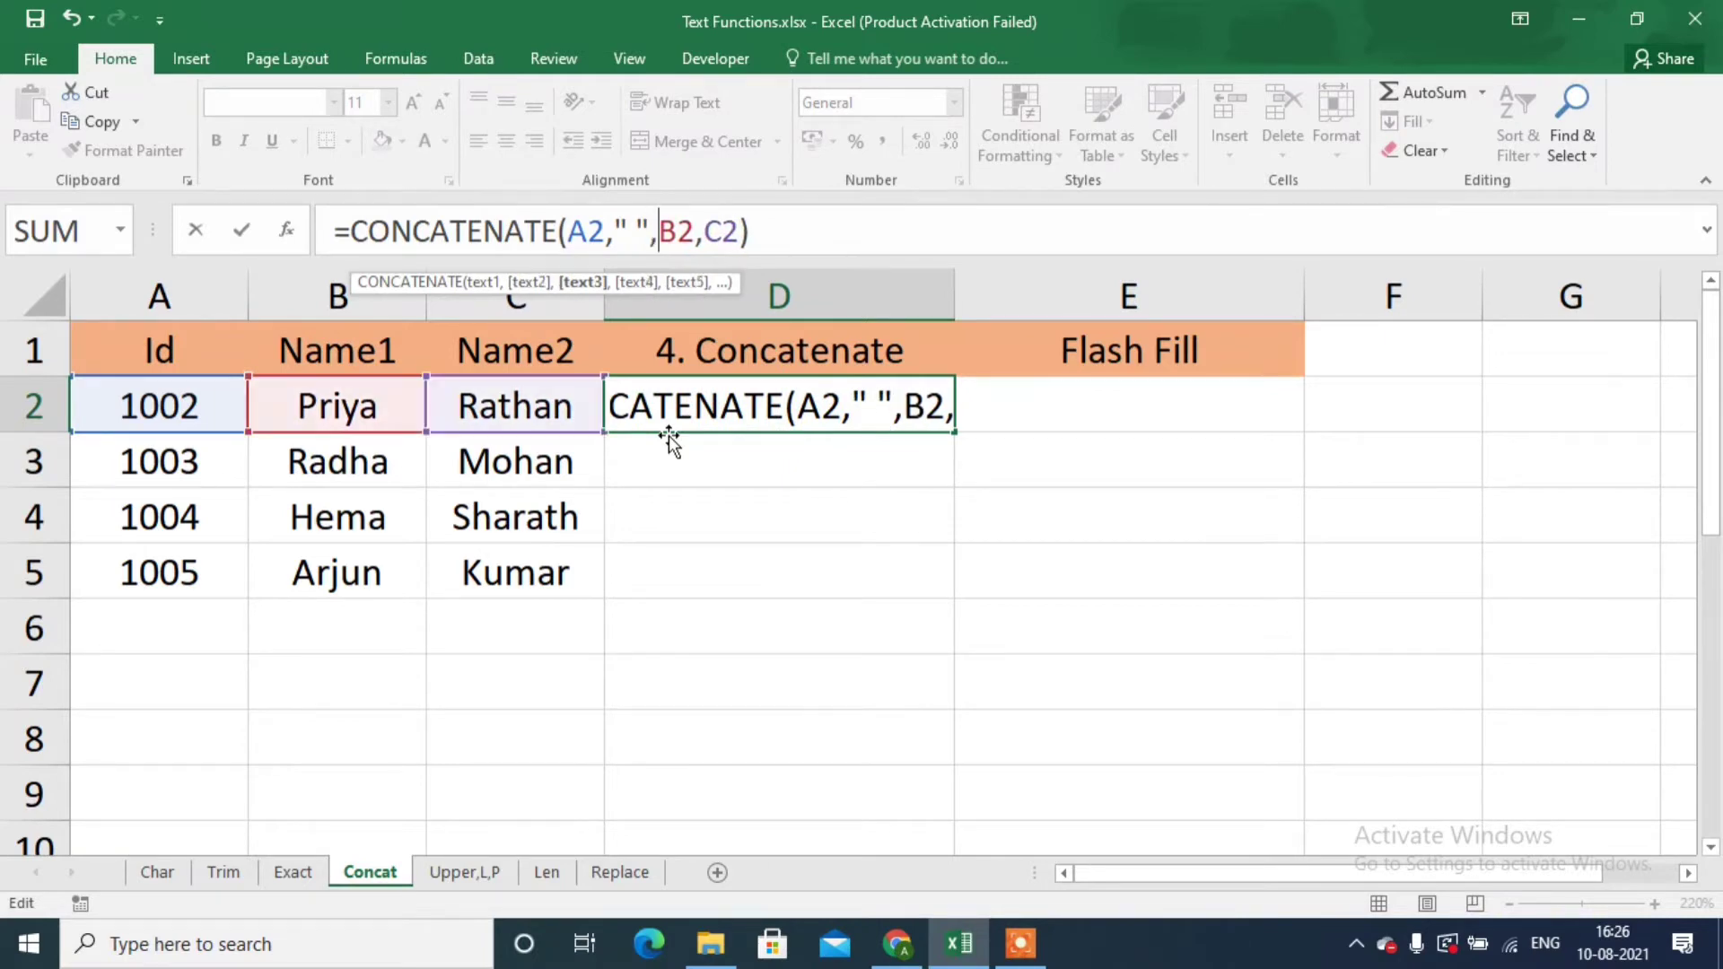
{"action": "left_click", "coordinate": [707, 237]}
{"action": "type", "text": "\" "}
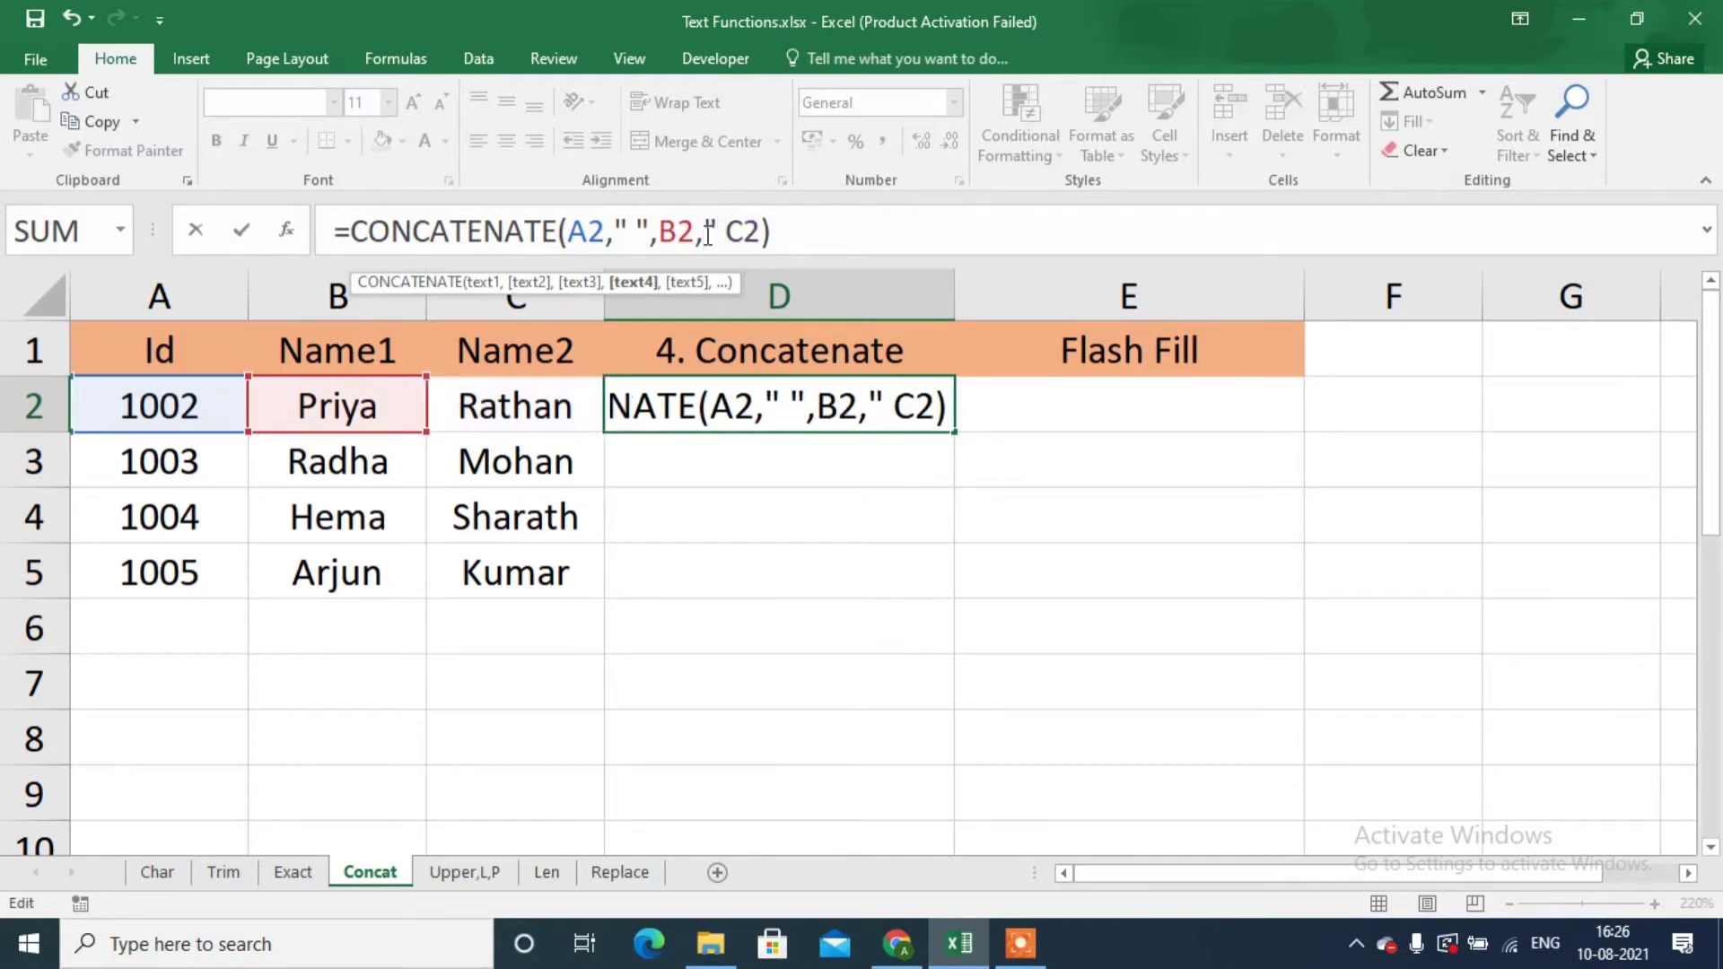
{"action": "type", "text": "\","}
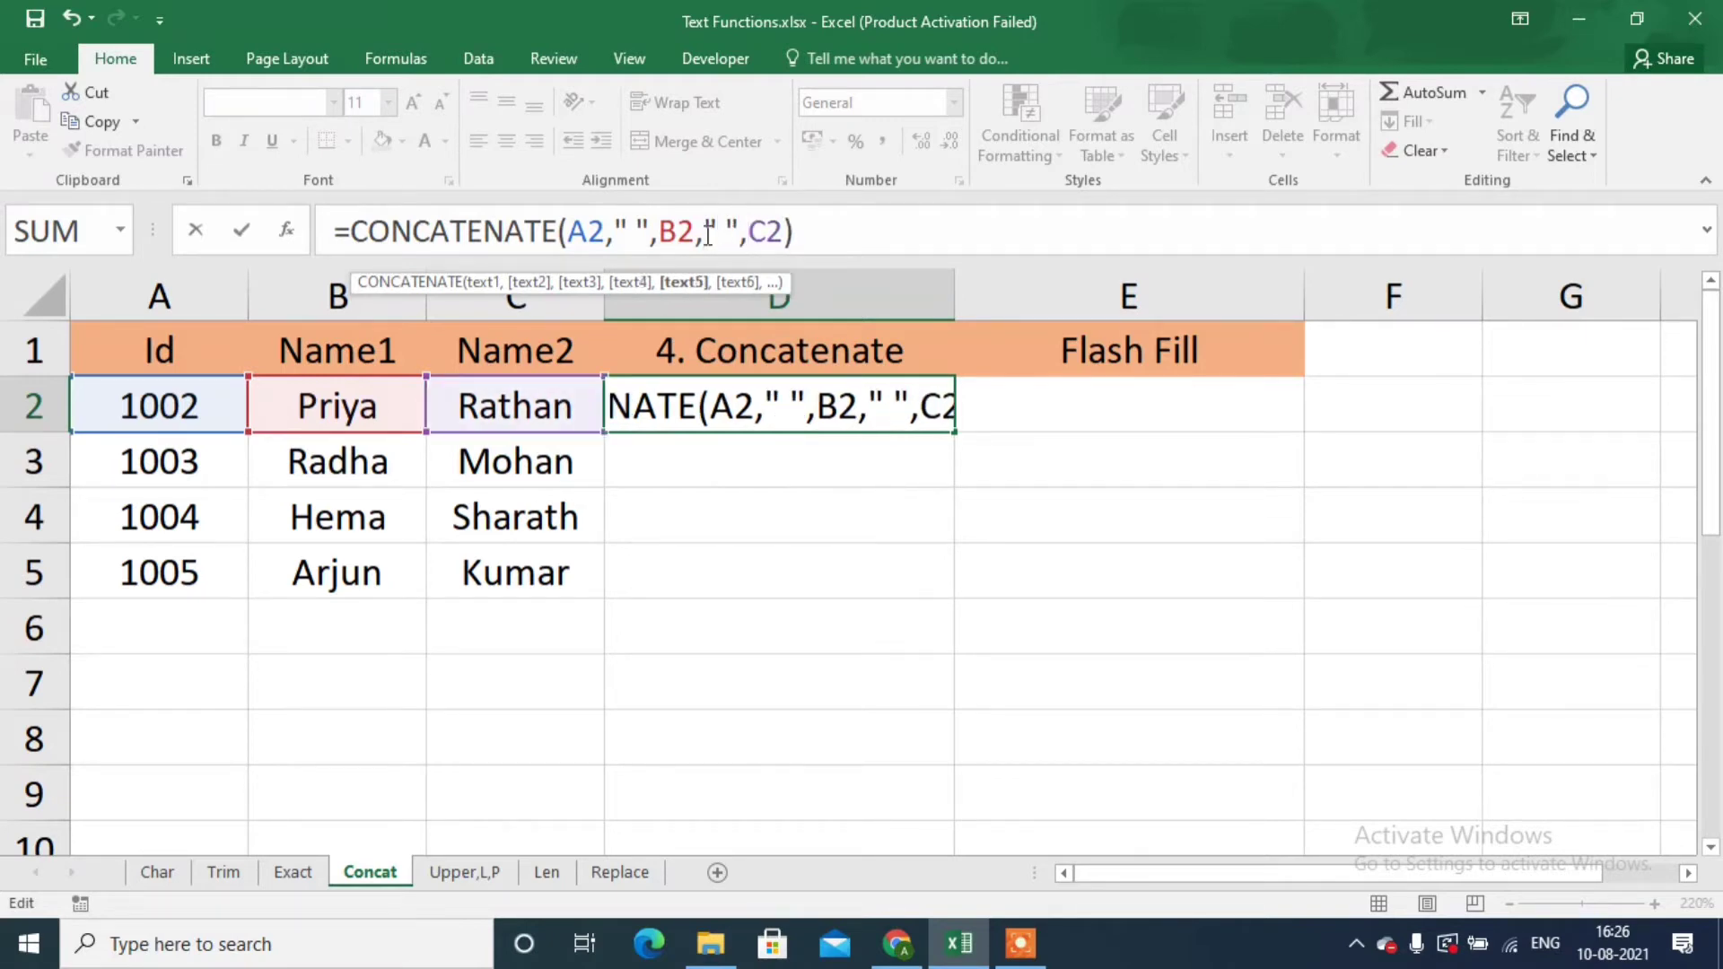
{"action": "key", "text": "Return"}
{"action": "key", "text": "Up"}
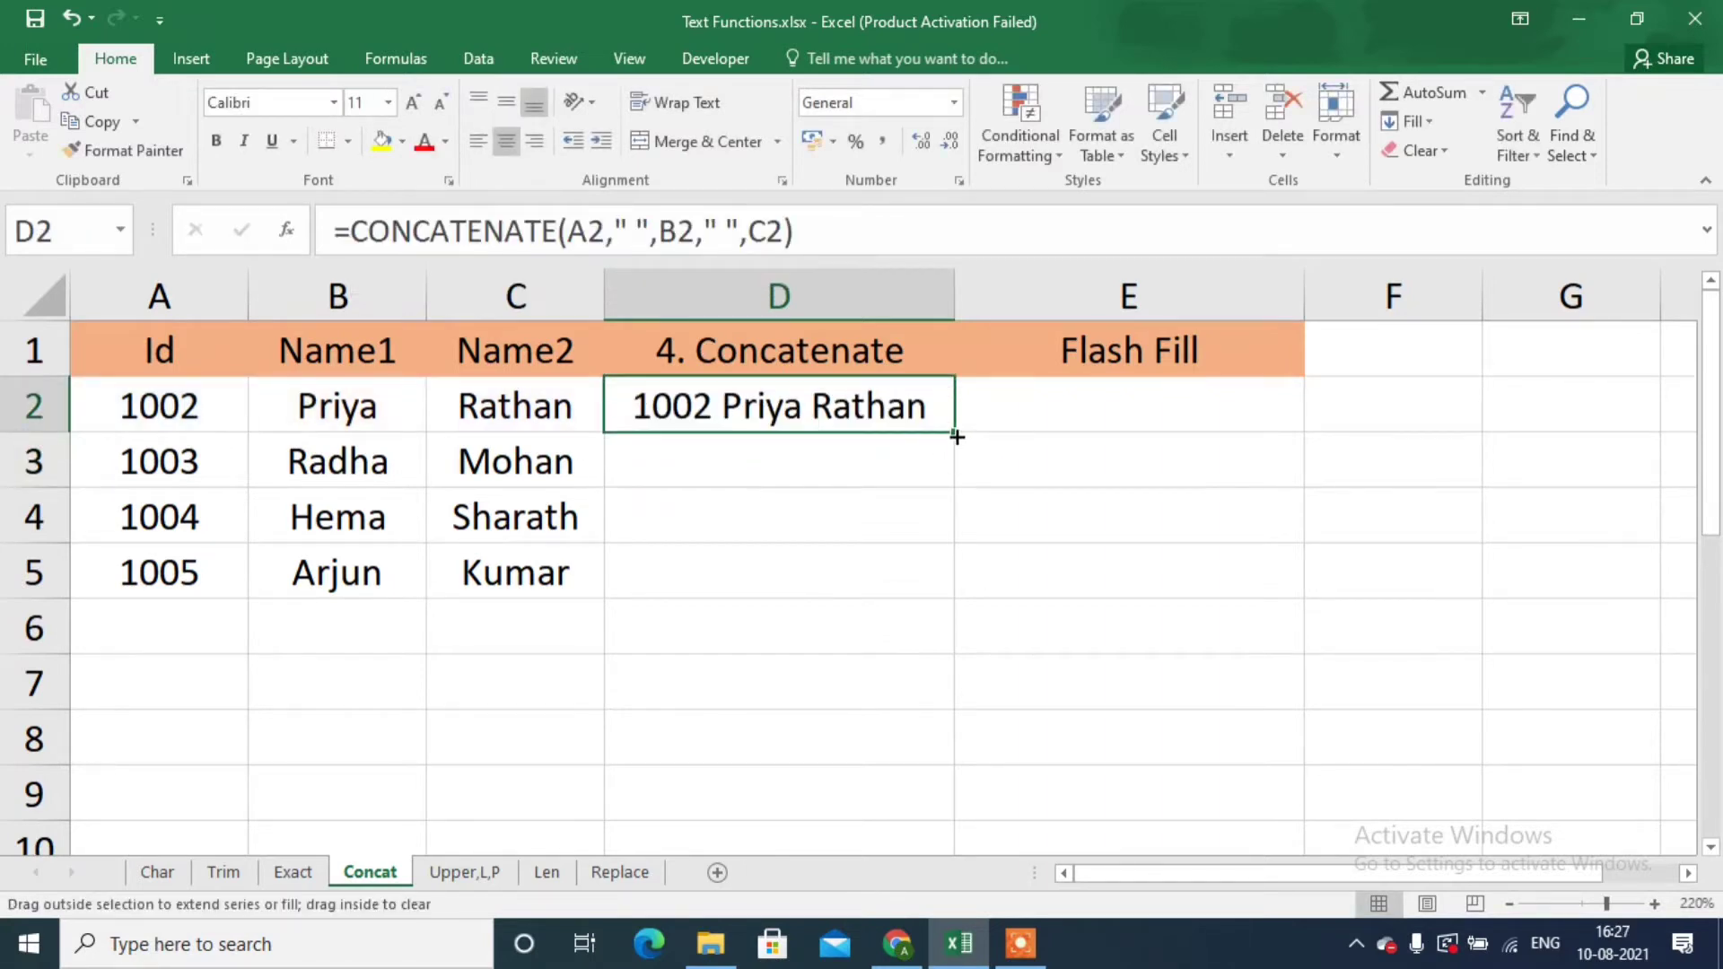
{"action": "double_click", "coordinate": [956, 437]}
{"action": "left_click", "coordinate": [925, 421]}
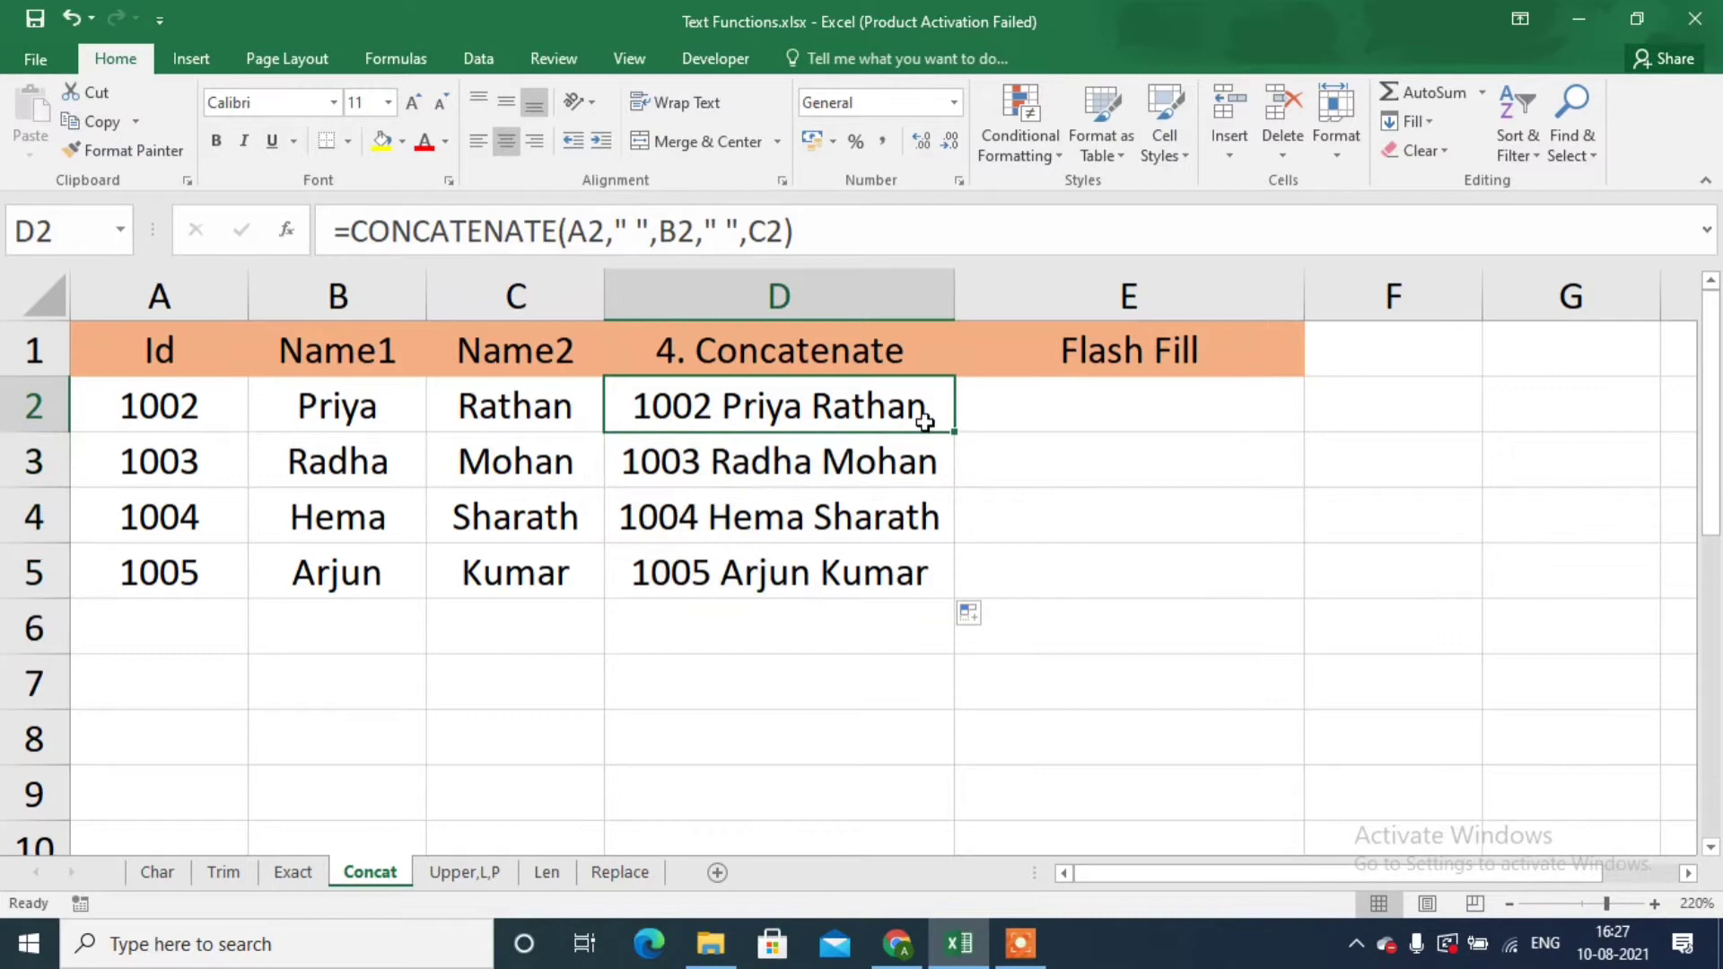
In E2 under Flash Fill, enter row 2's Id, Name1 and Name2 as one text separated by spaces.
{"action": "left_click", "coordinate": [1048, 423]}
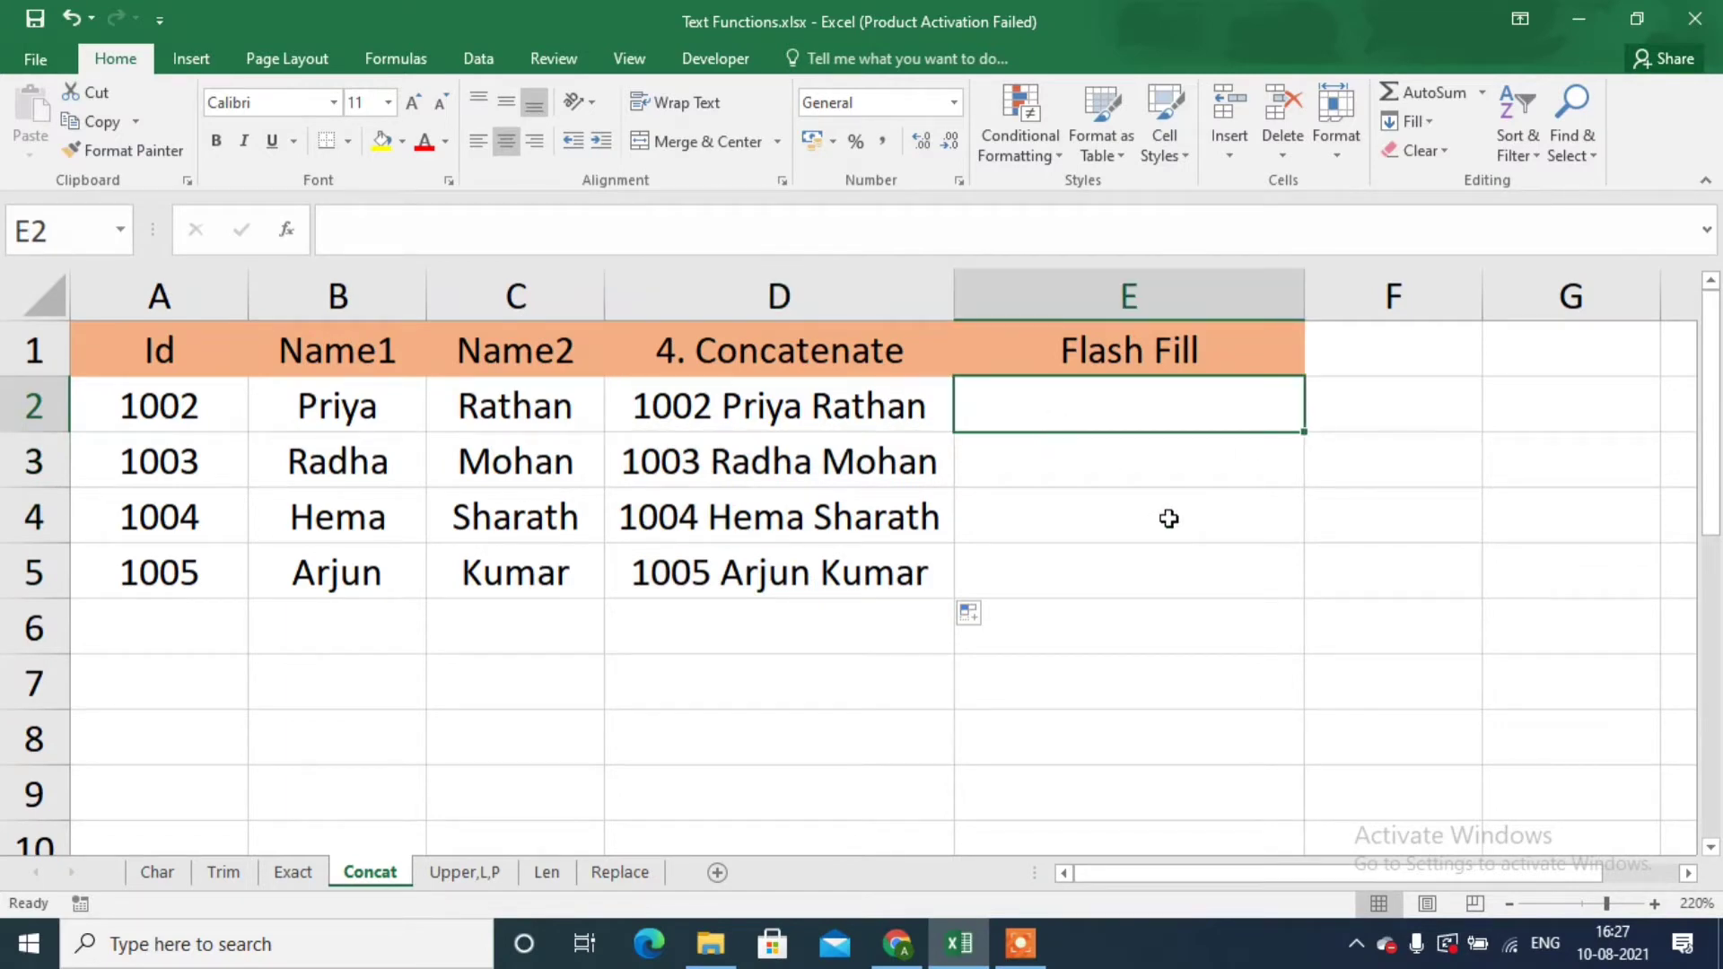
{"action": "type", "text": "1002"}
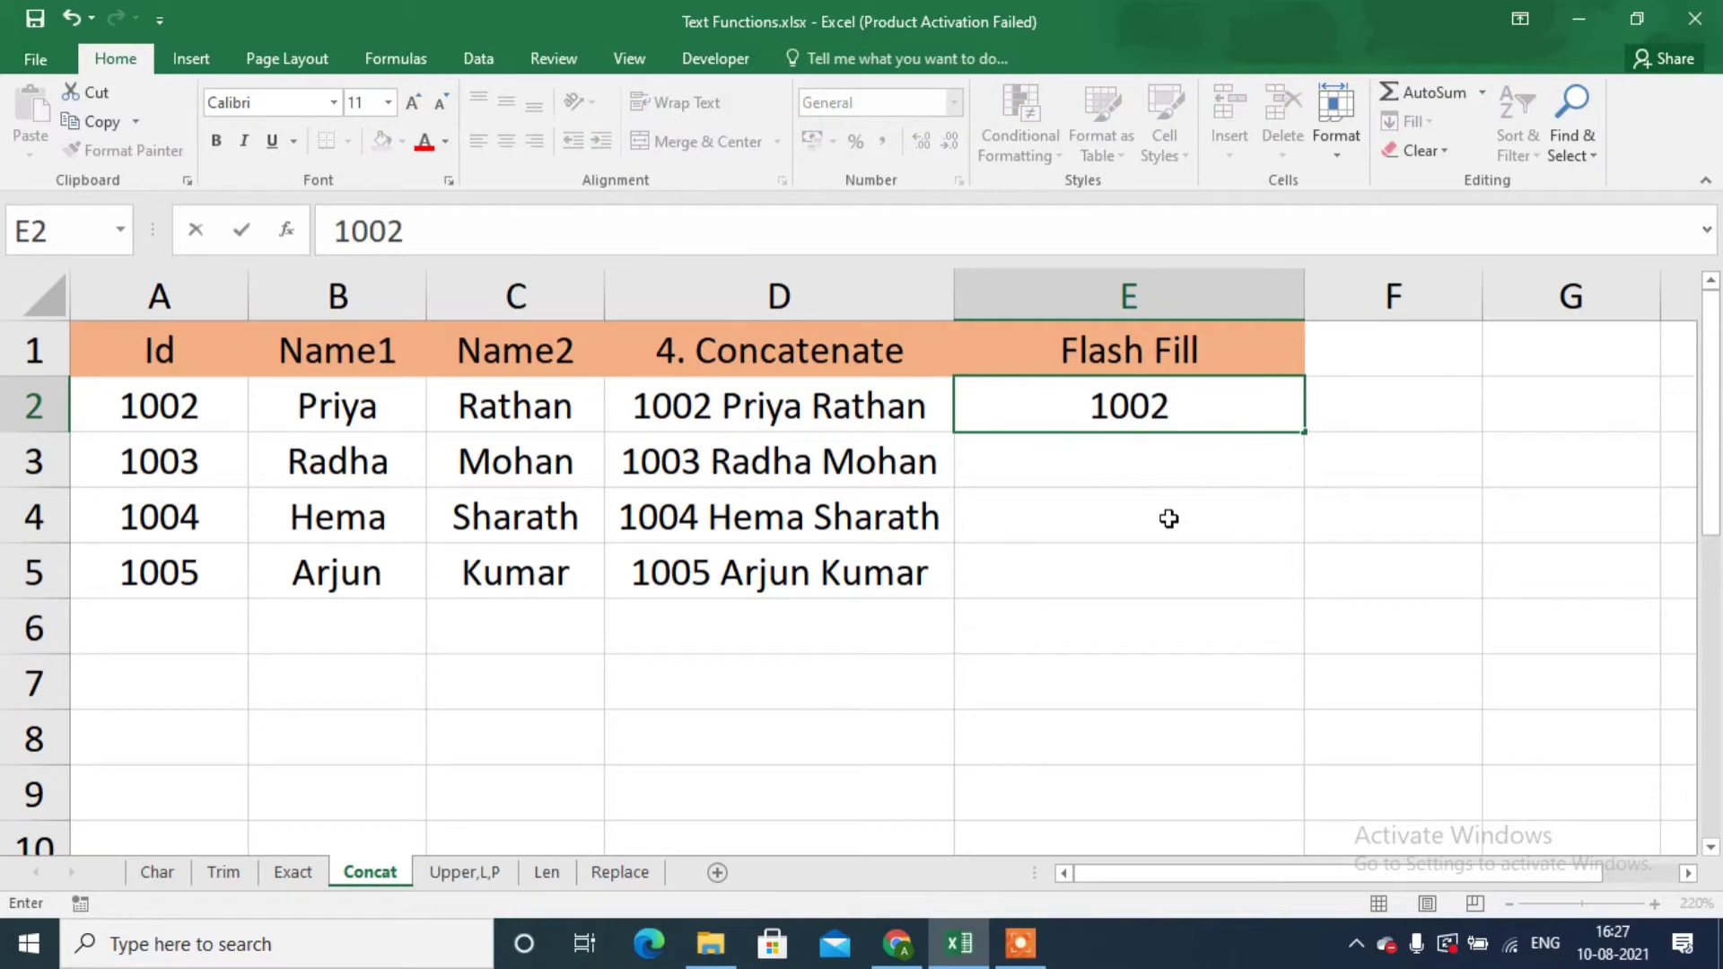
{"action": "type", "text": " Pro"}
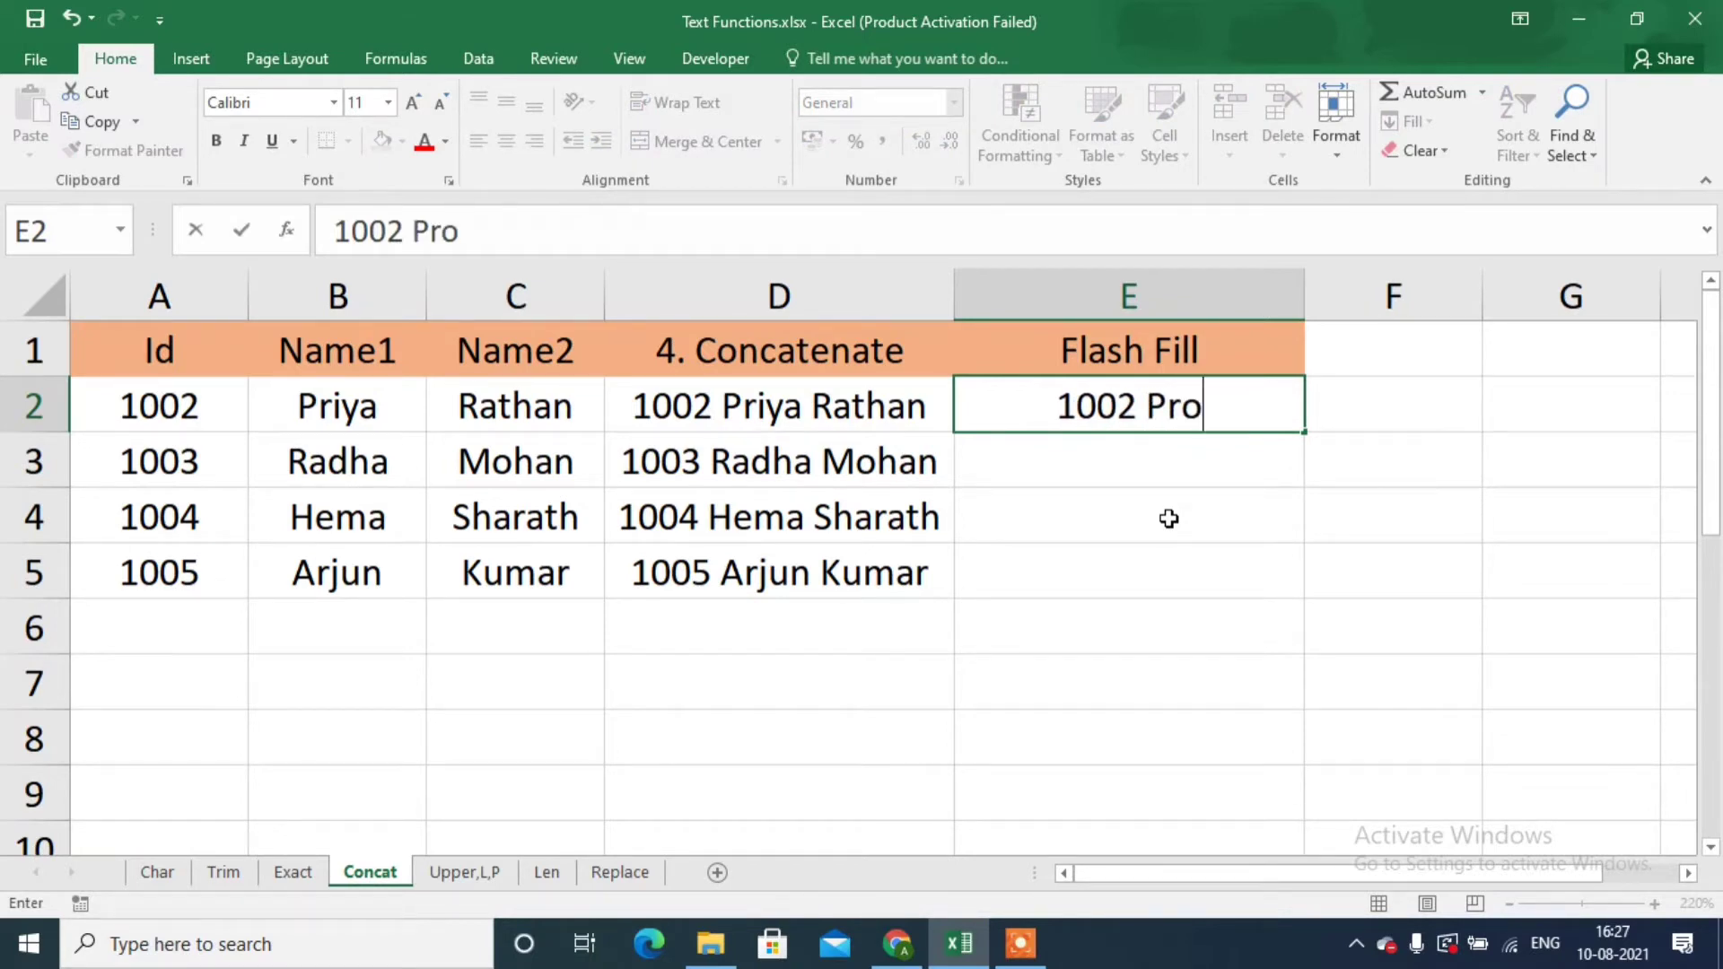
{"action": "key", "text": "BackSpace"}
{"action": "type", "text": "iya"}
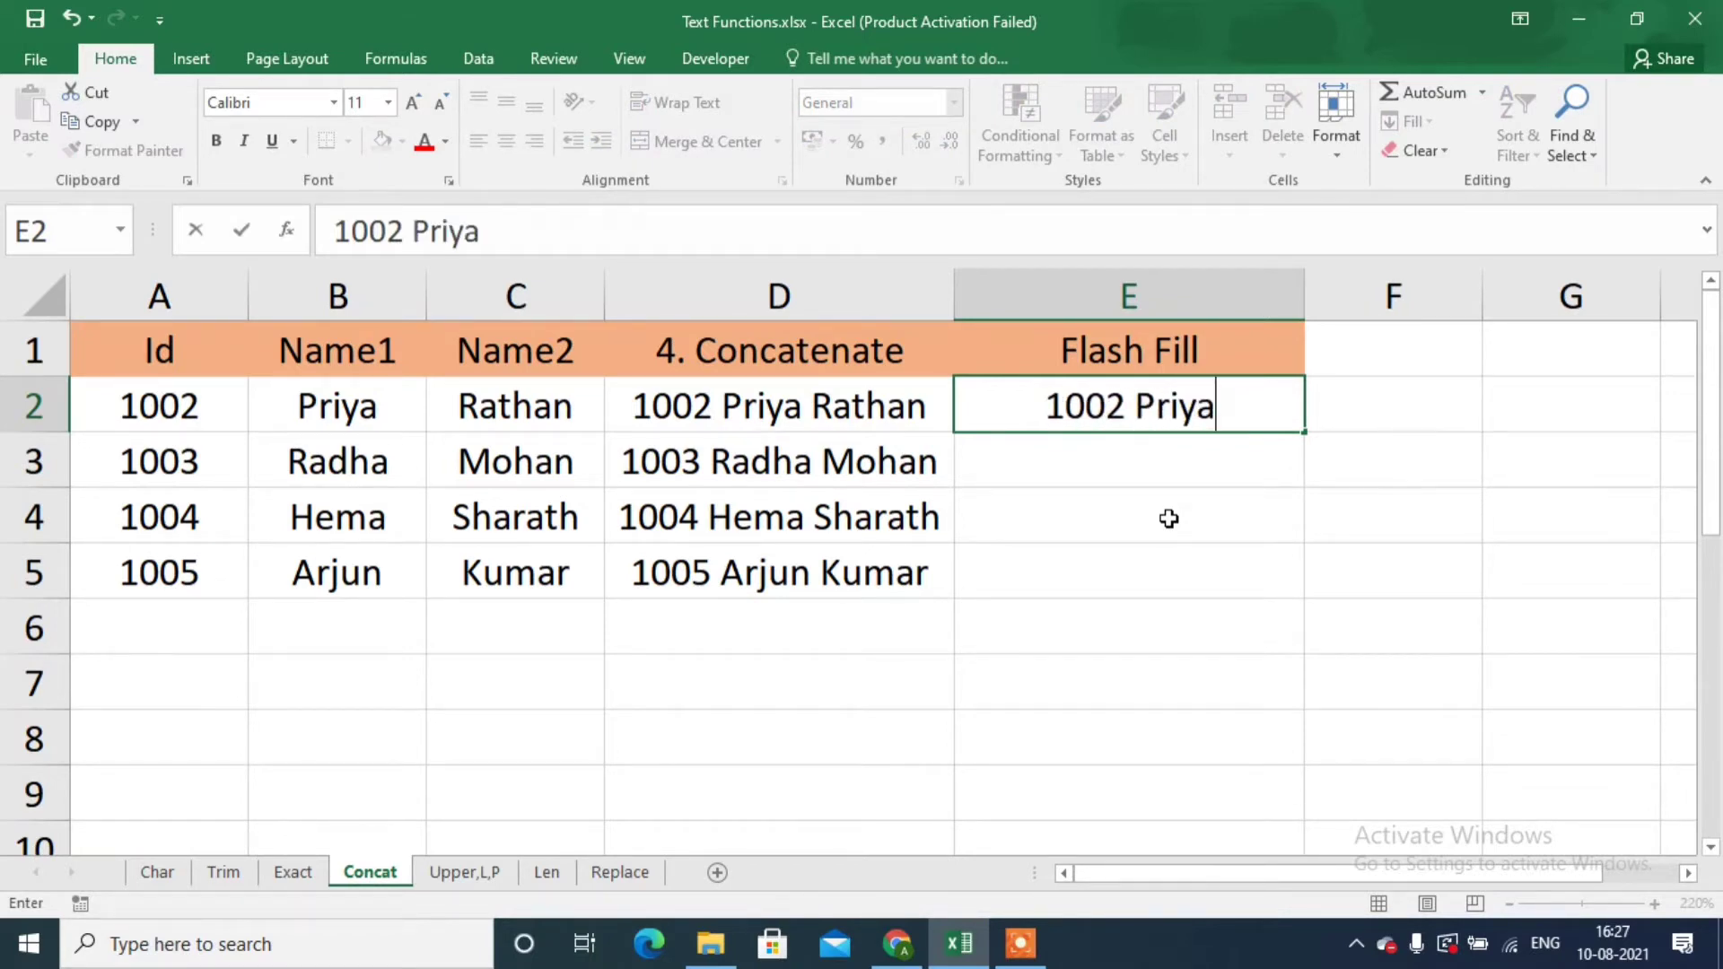
{"action": "type", "text": " Rat"}
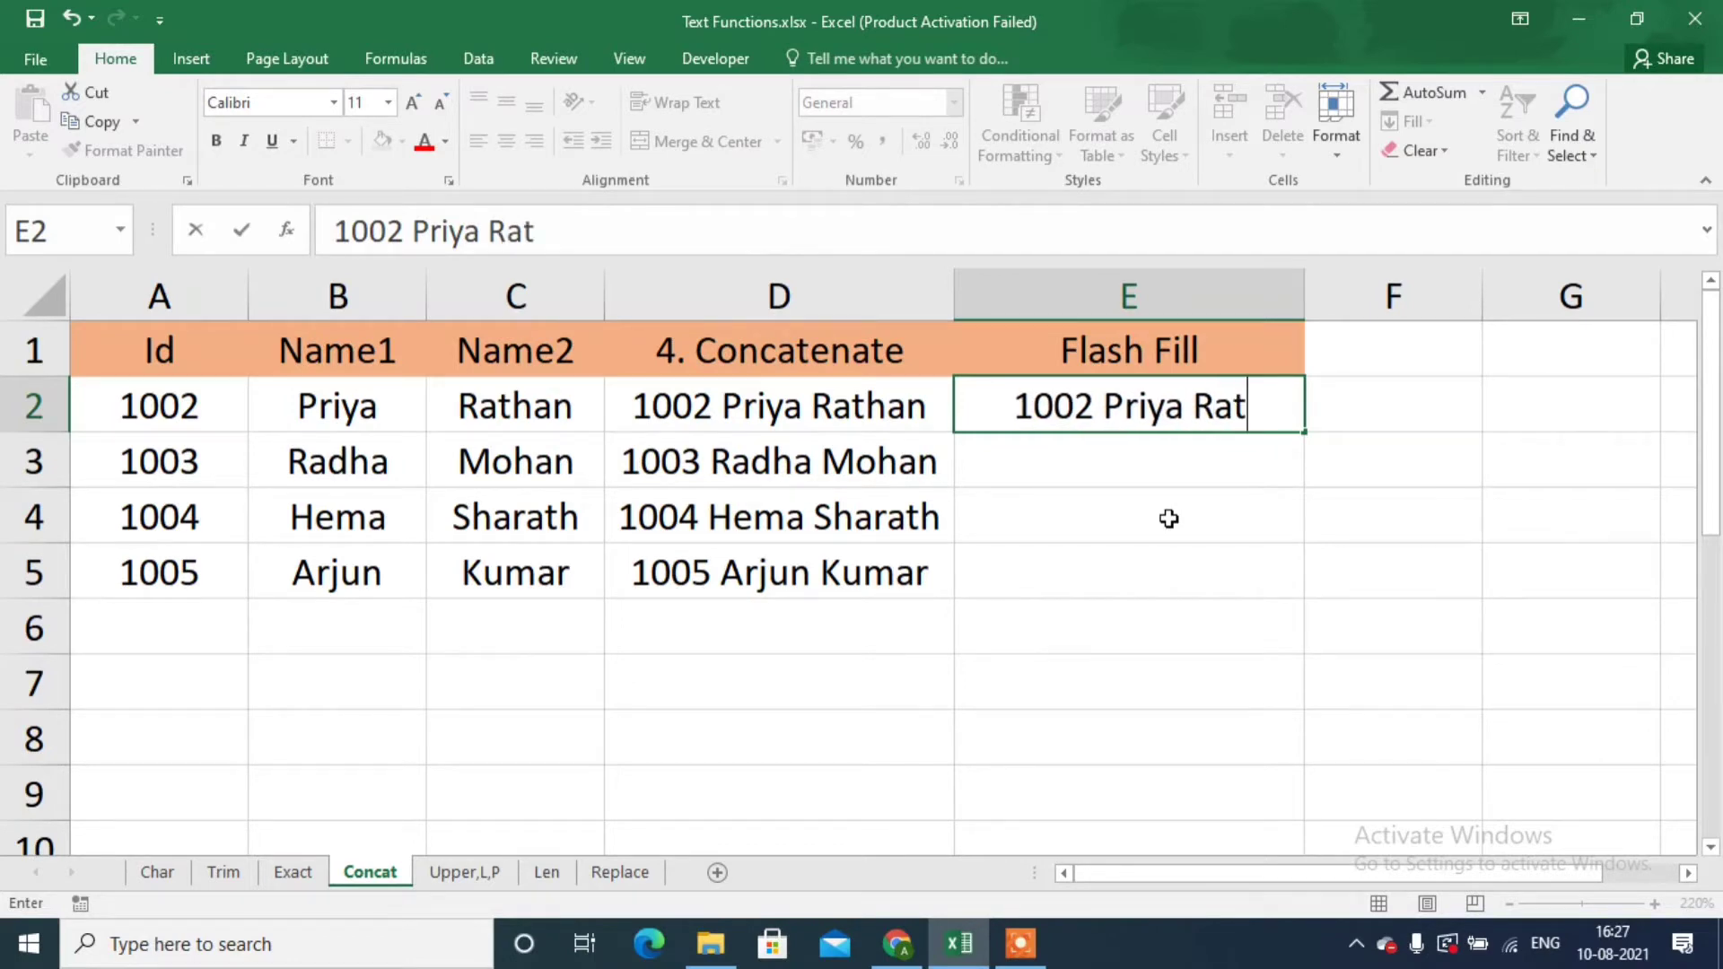
{"action": "type", "text": "han"}
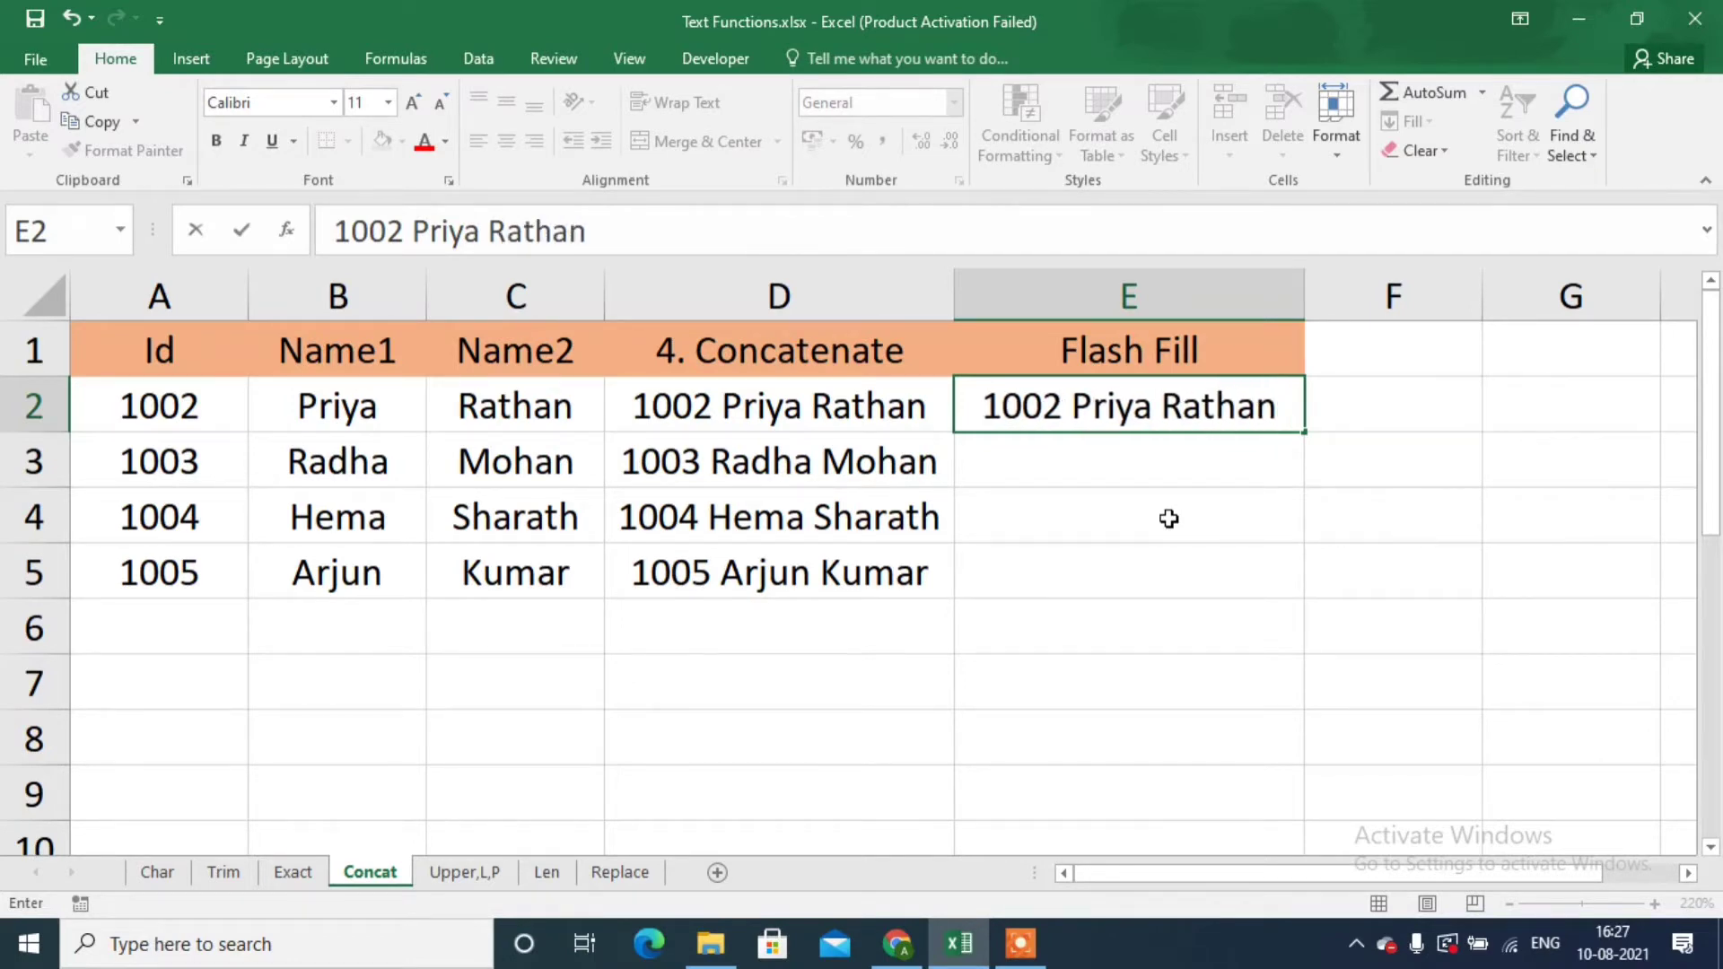
{"action": "key", "text": "Return"}
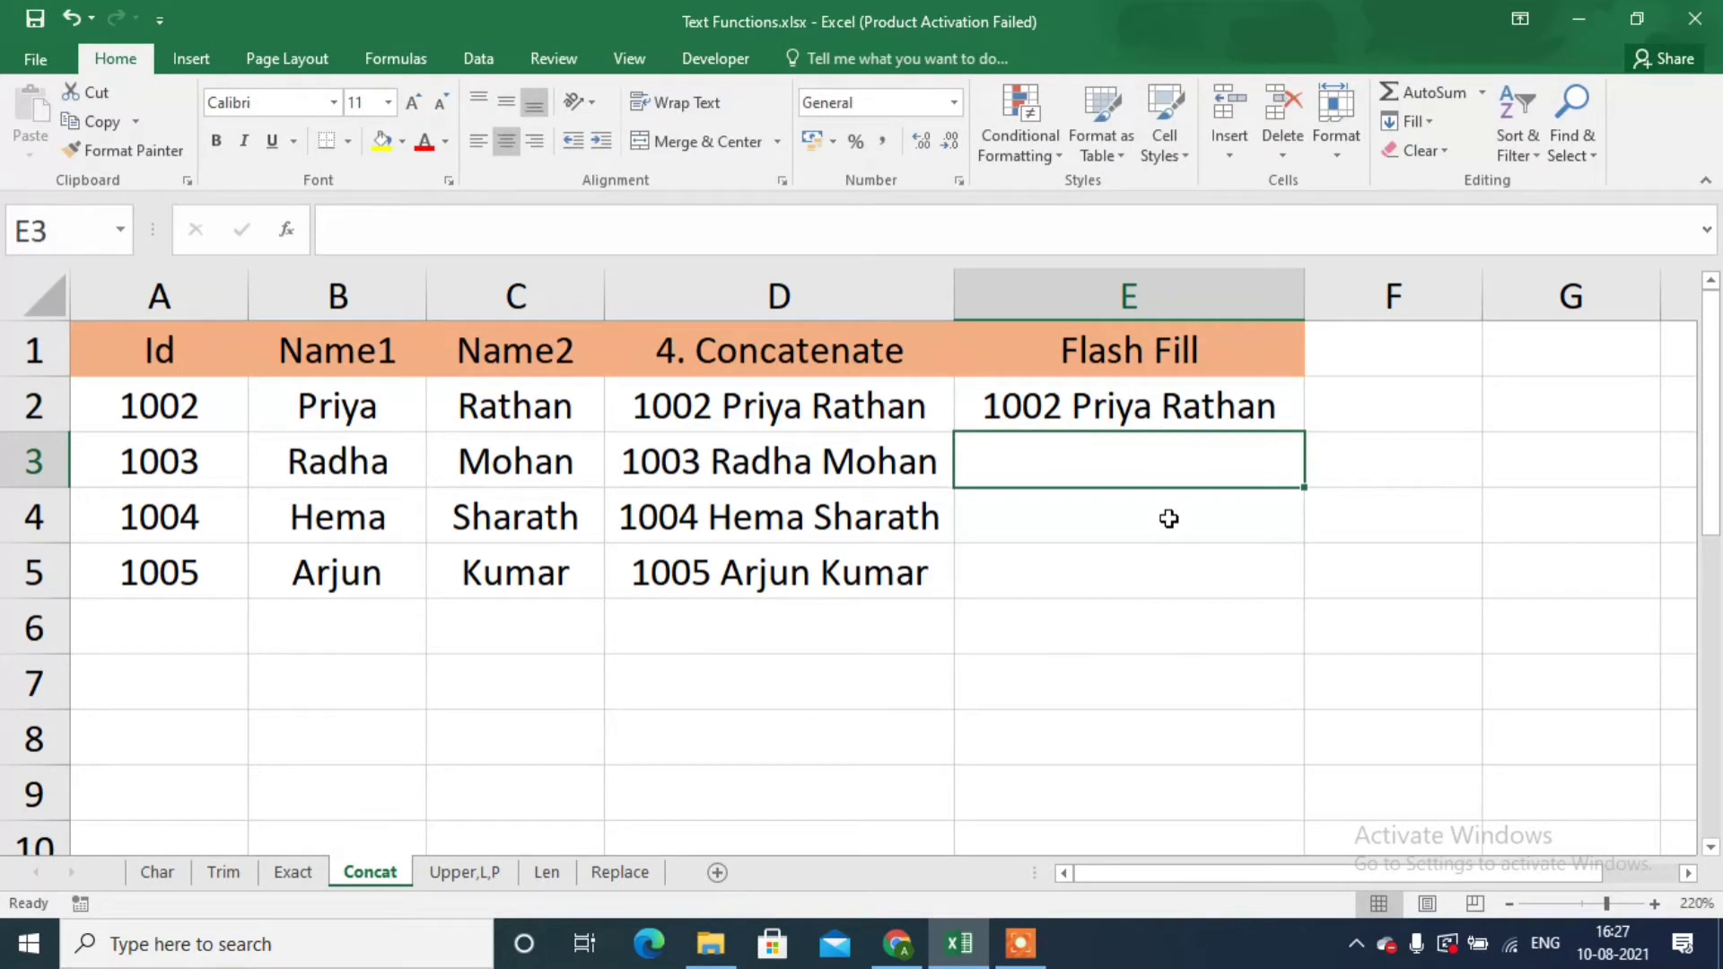
Flash Fill the rest of column E from E3 down to E5 and select E3.
{"action": "key", "text": "ctrl+e"}
{"action": "left_click_drag", "start_coordinate": [1169, 519], "coordinate": [1154, 625]}
{"action": "left_click", "coordinate": [1159, 444]}
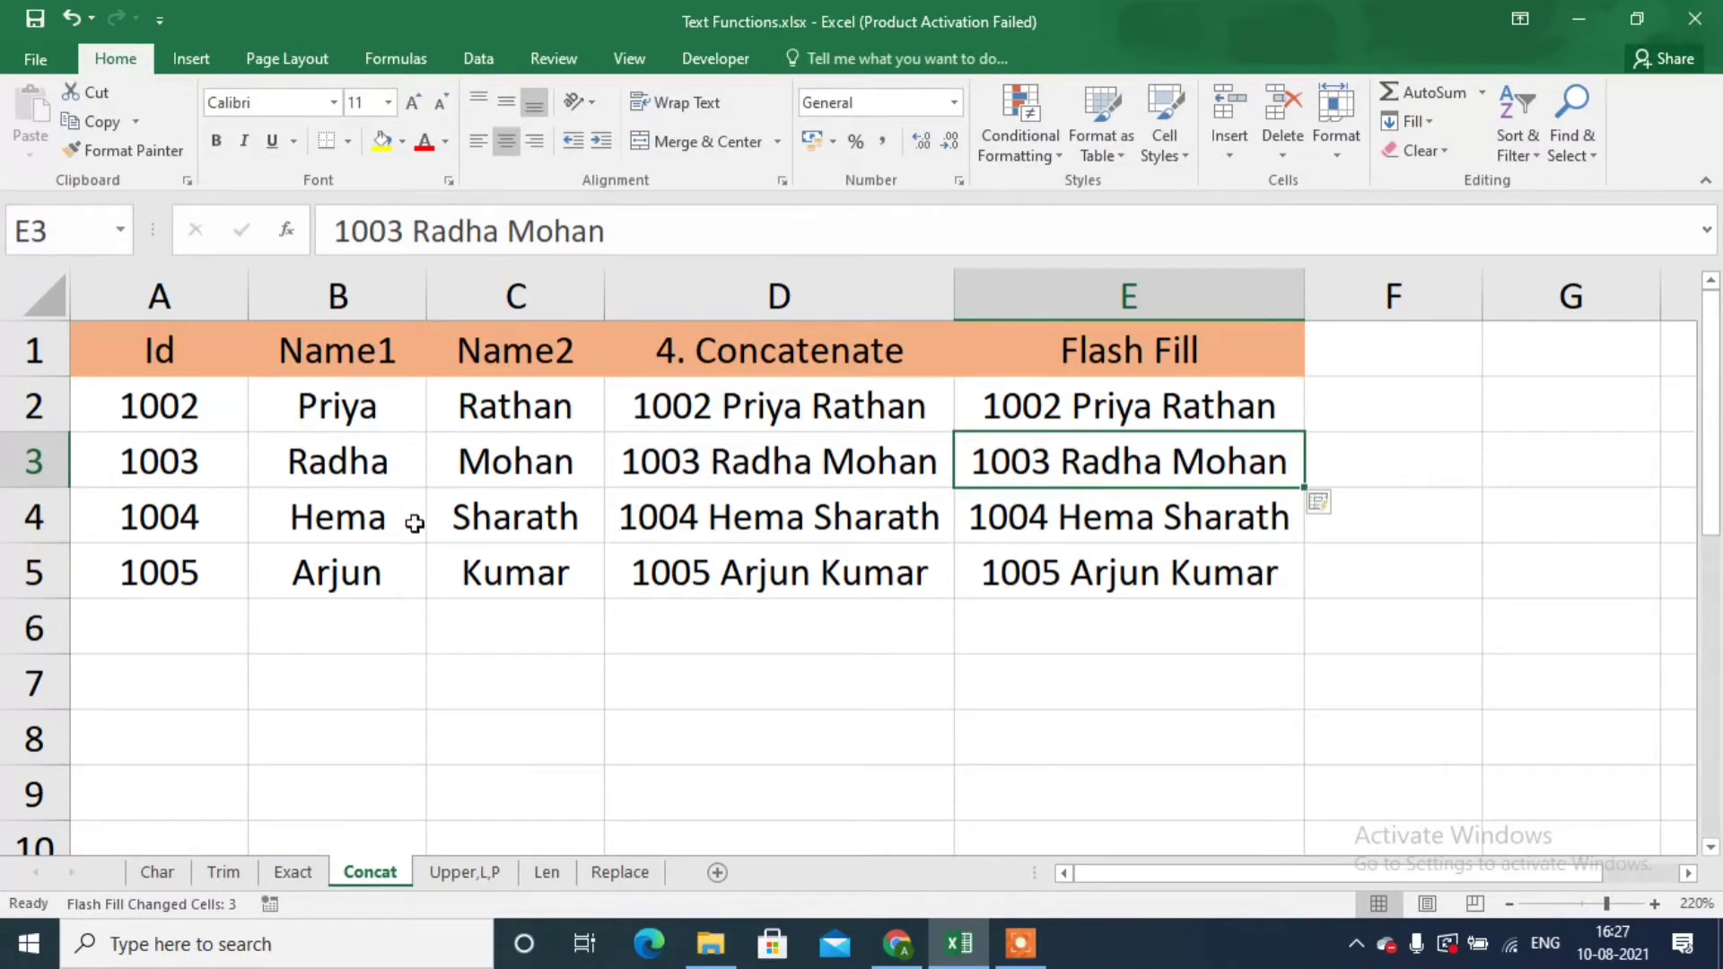
Replace the surname in C5 with a different one and compare the CONCATENATE cell D5 with the Flash Fill cell E5.
{"action": "left_click", "coordinate": [487, 581]}
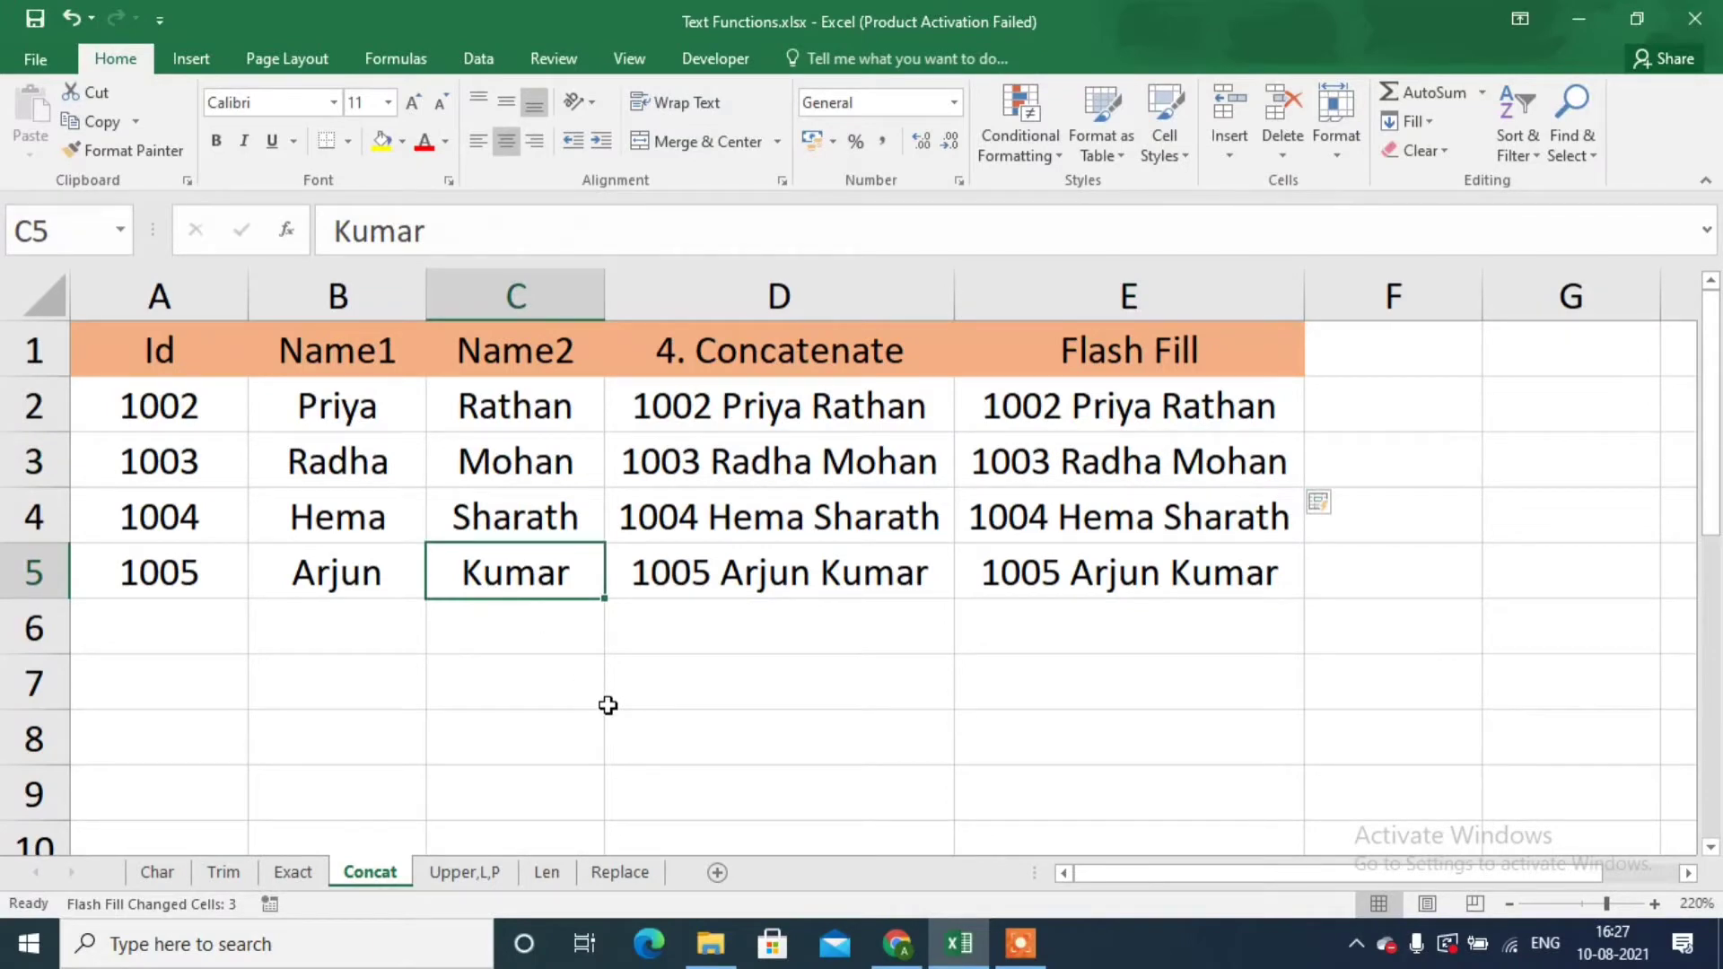
{"action": "type", "text": "Kapor"}
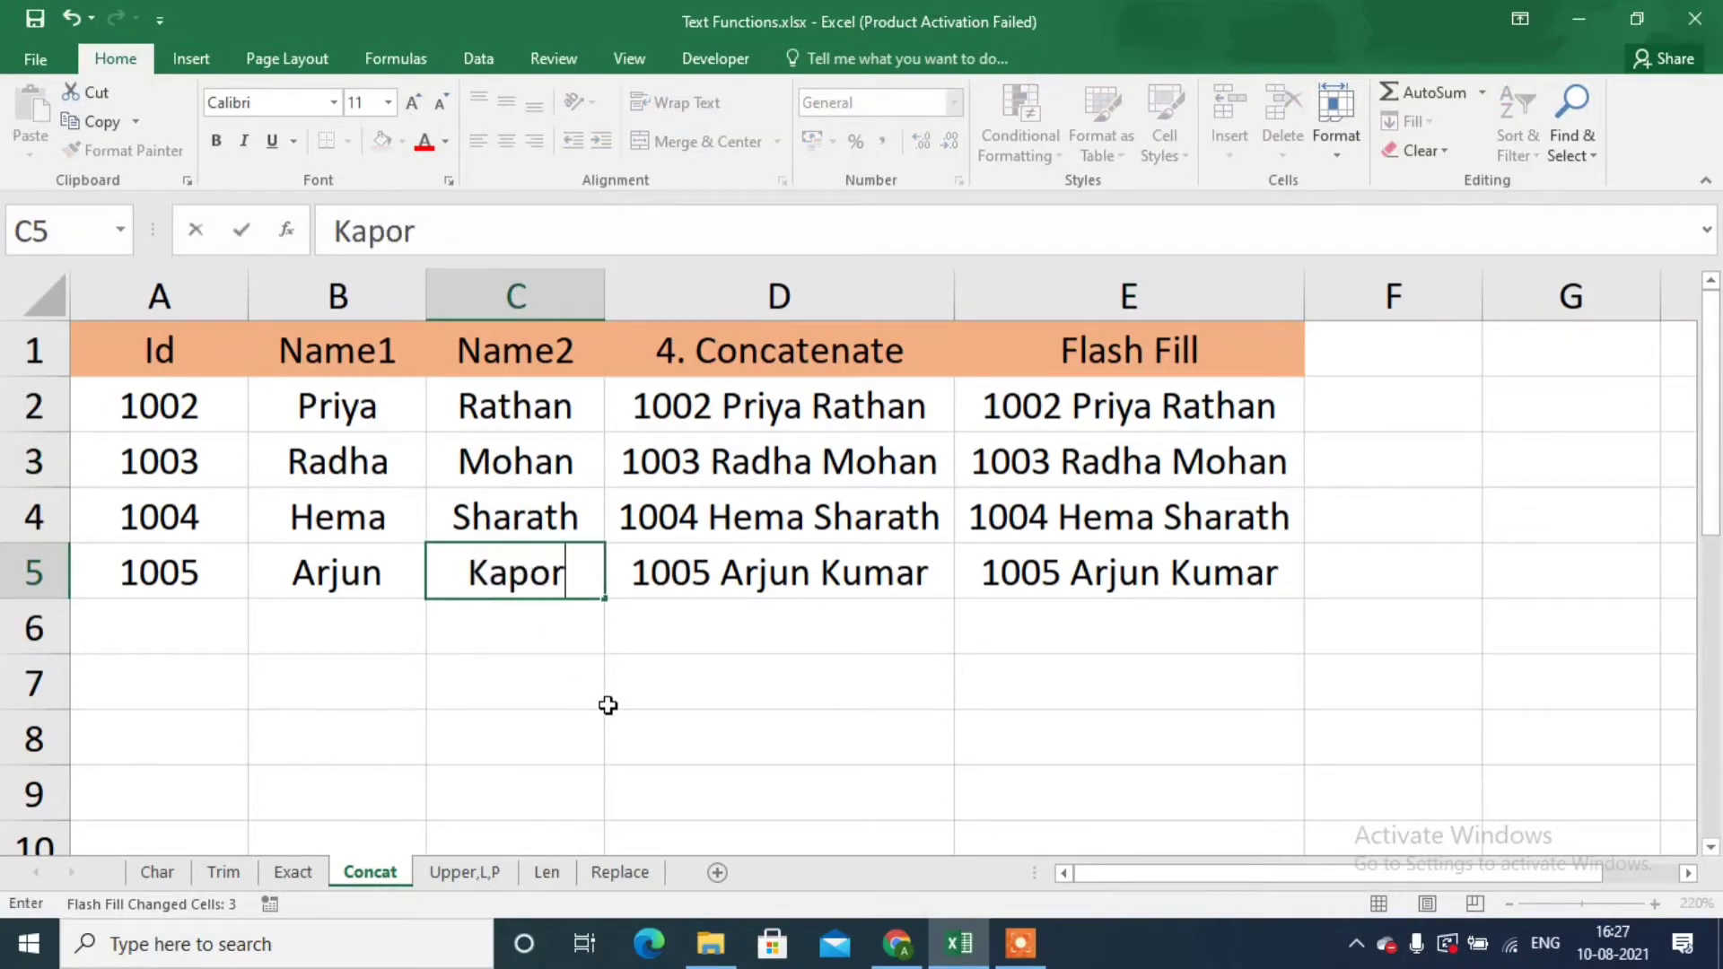
{"action": "key", "text": "BackSpace"}
{"action": "type", "text": "or"}
{"action": "key", "text": "Return"}
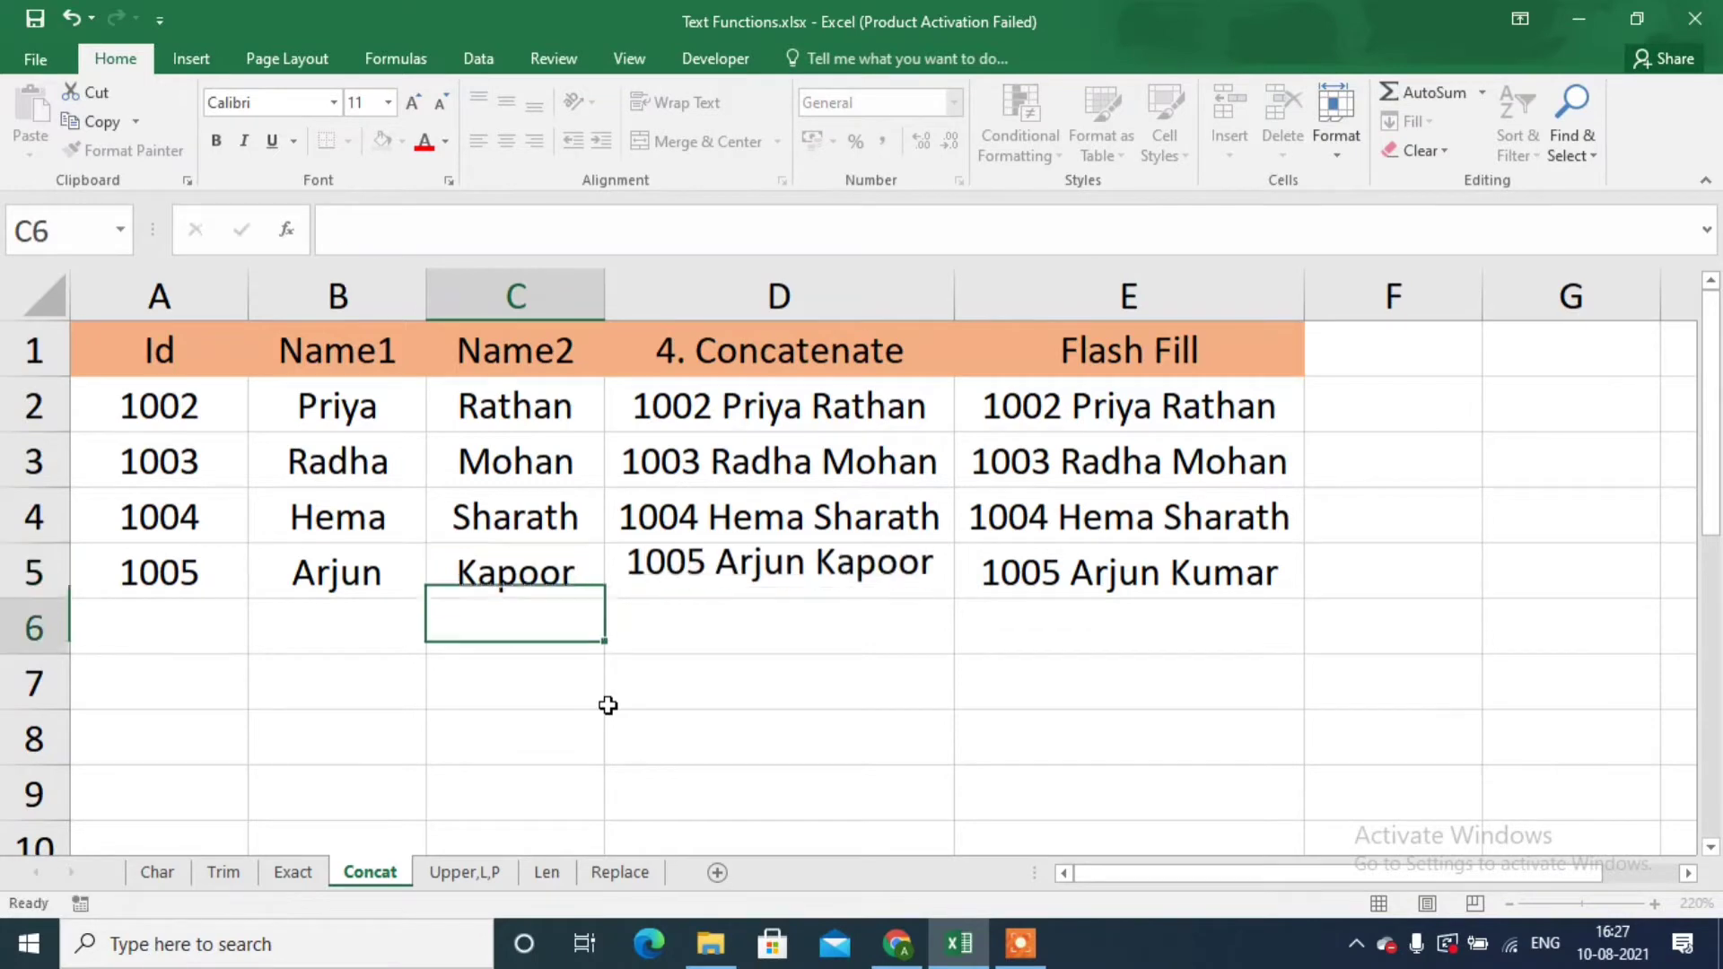
{"action": "left_click", "coordinate": [888, 577]}
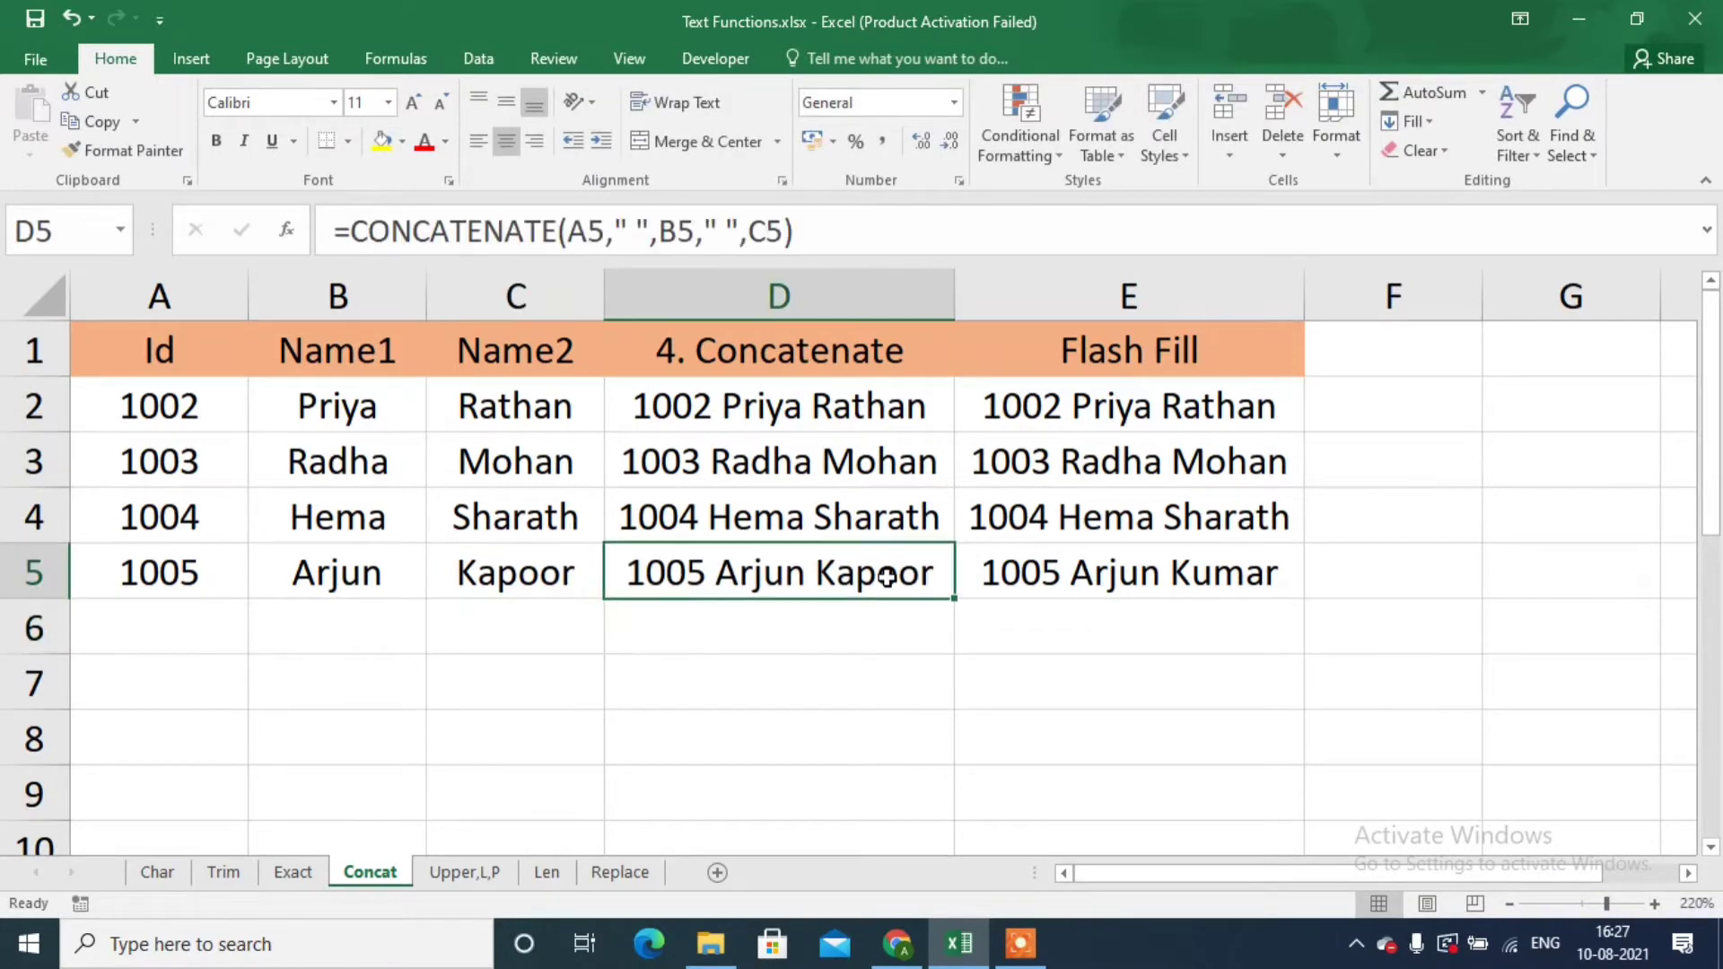
{"action": "left_click", "coordinate": [1153, 577]}
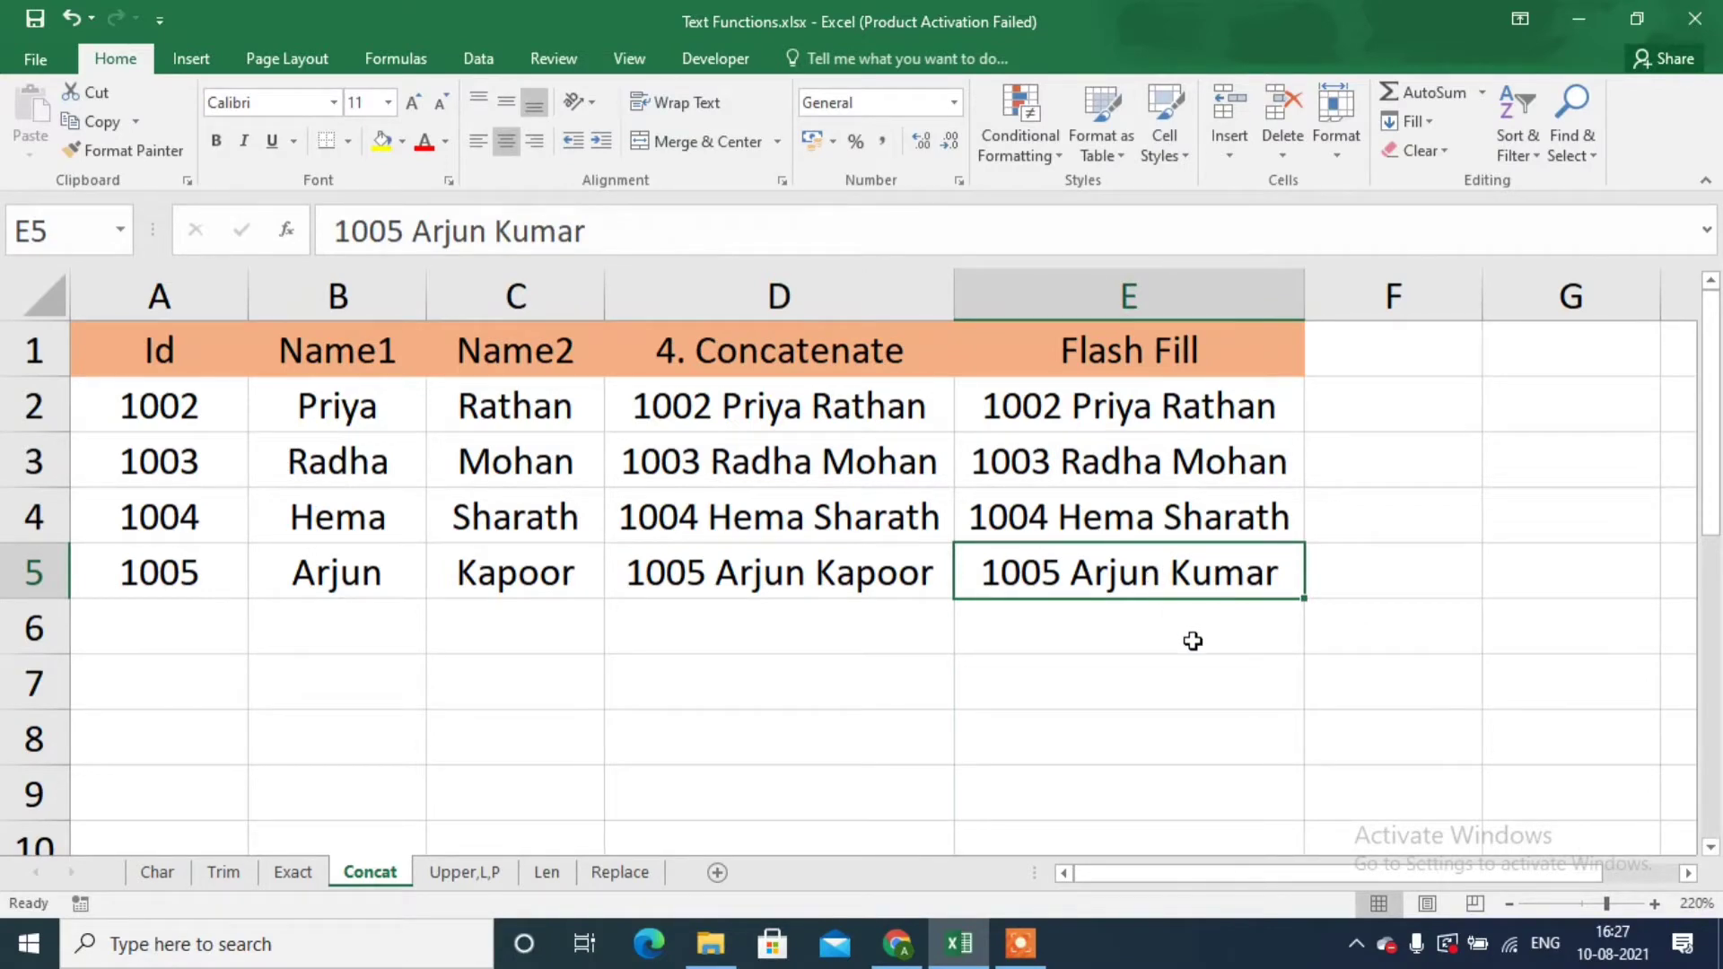
{"action": "left_click", "coordinate": [914, 594]}
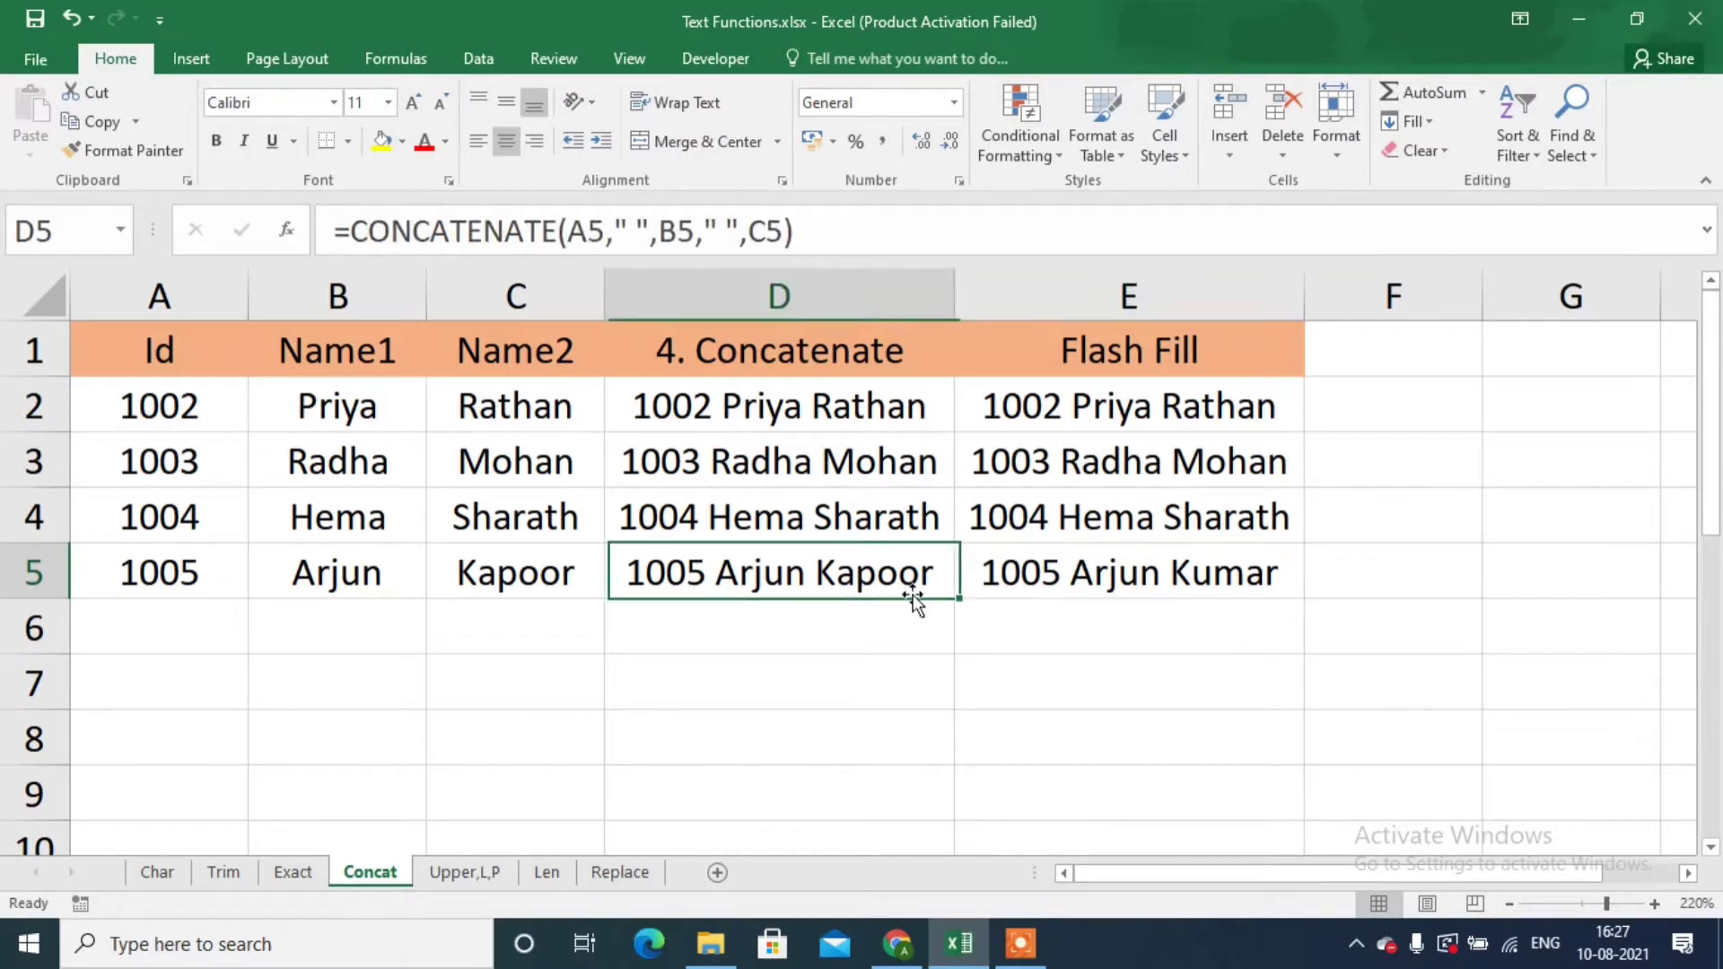
{"action": "left_click", "coordinate": [1096, 597]}
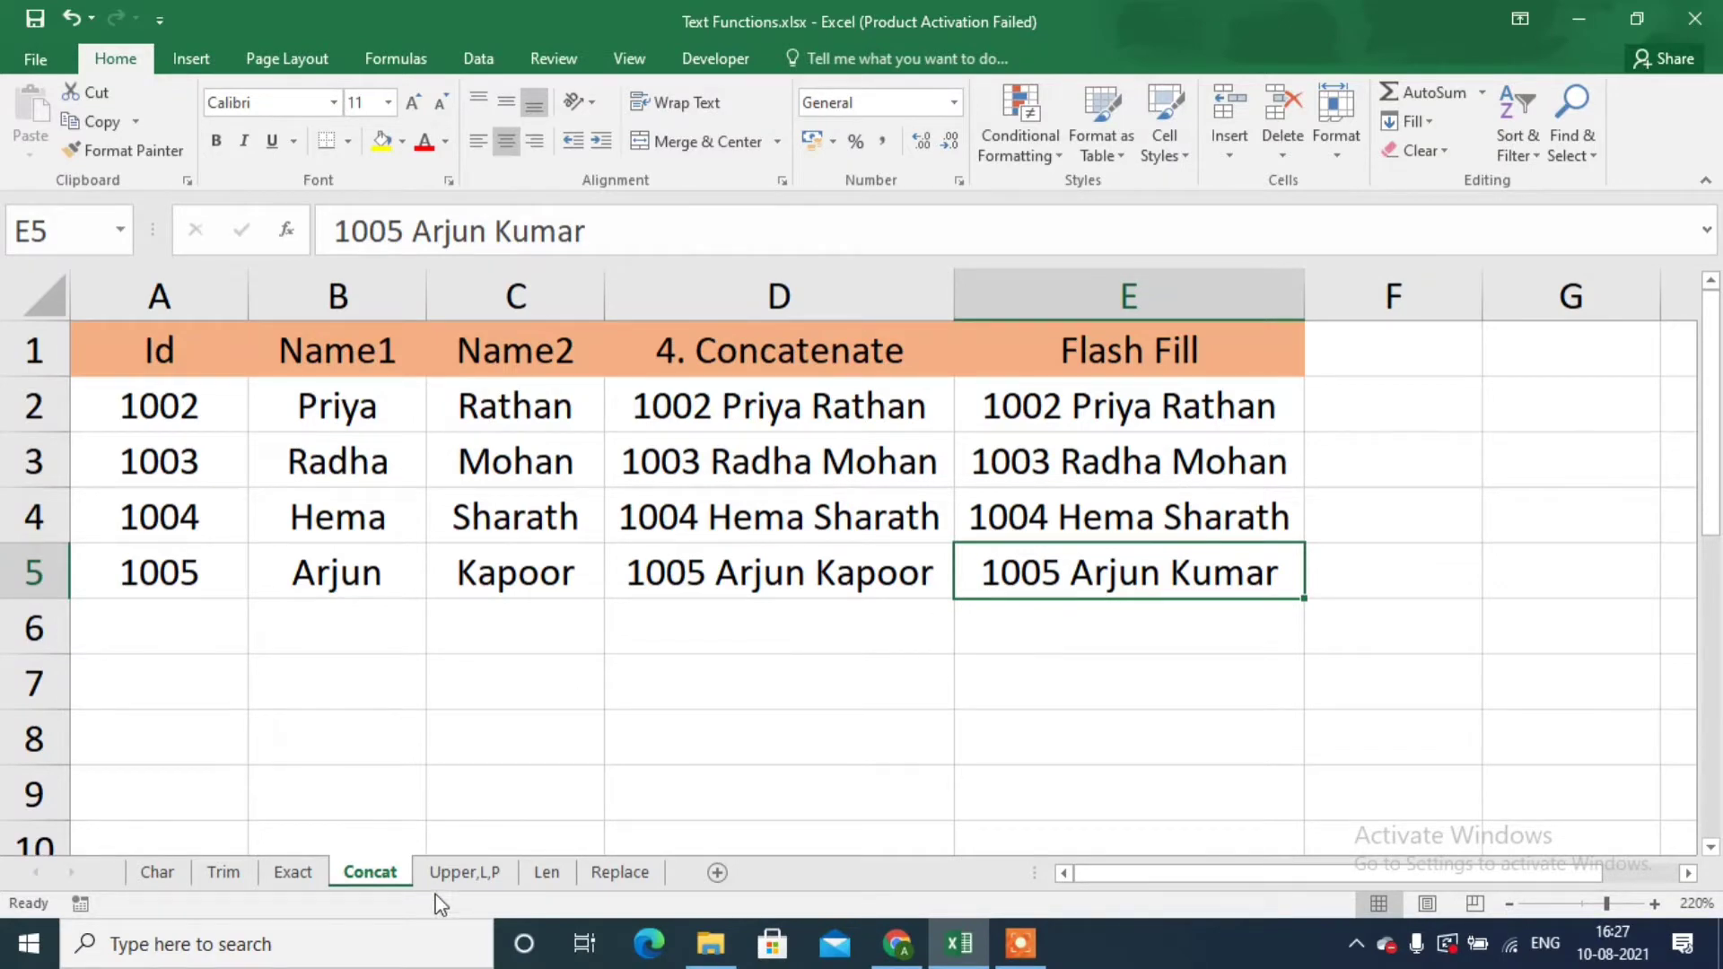
On the Upper,L,P sheet, enter =UPPER(A2) in B2 under 5. Upper.
{"action": "left_click", "coordinate": [474, 873]}
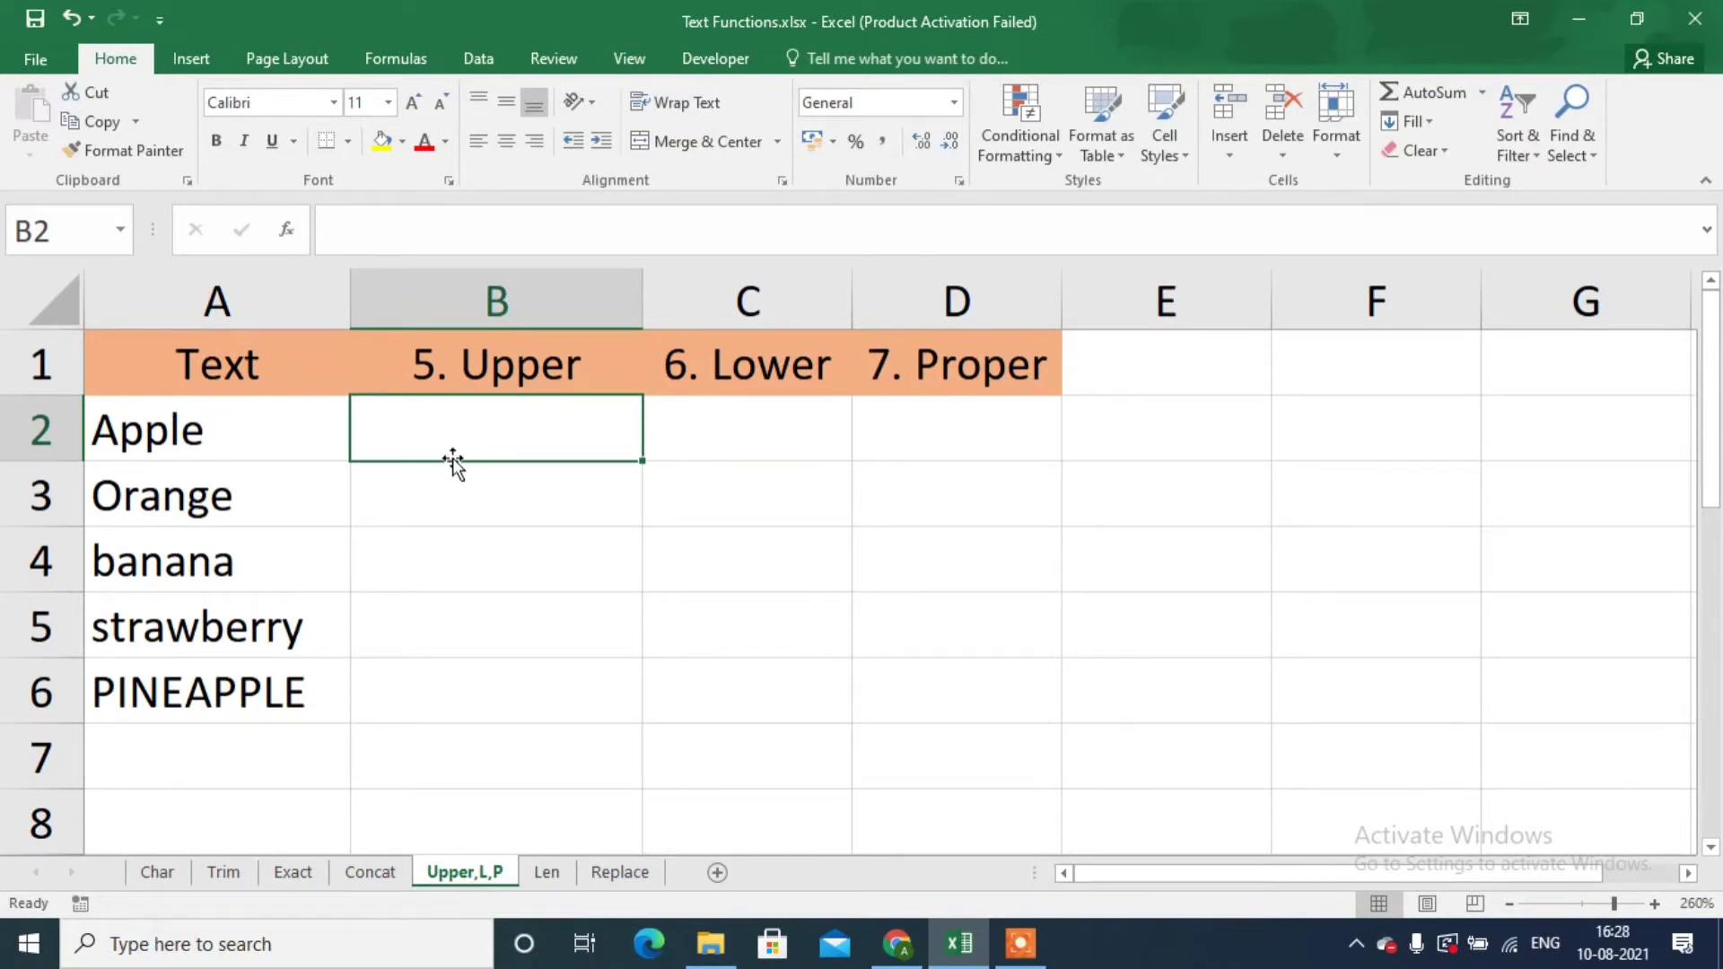
{"action": "type", "text": "=up"}
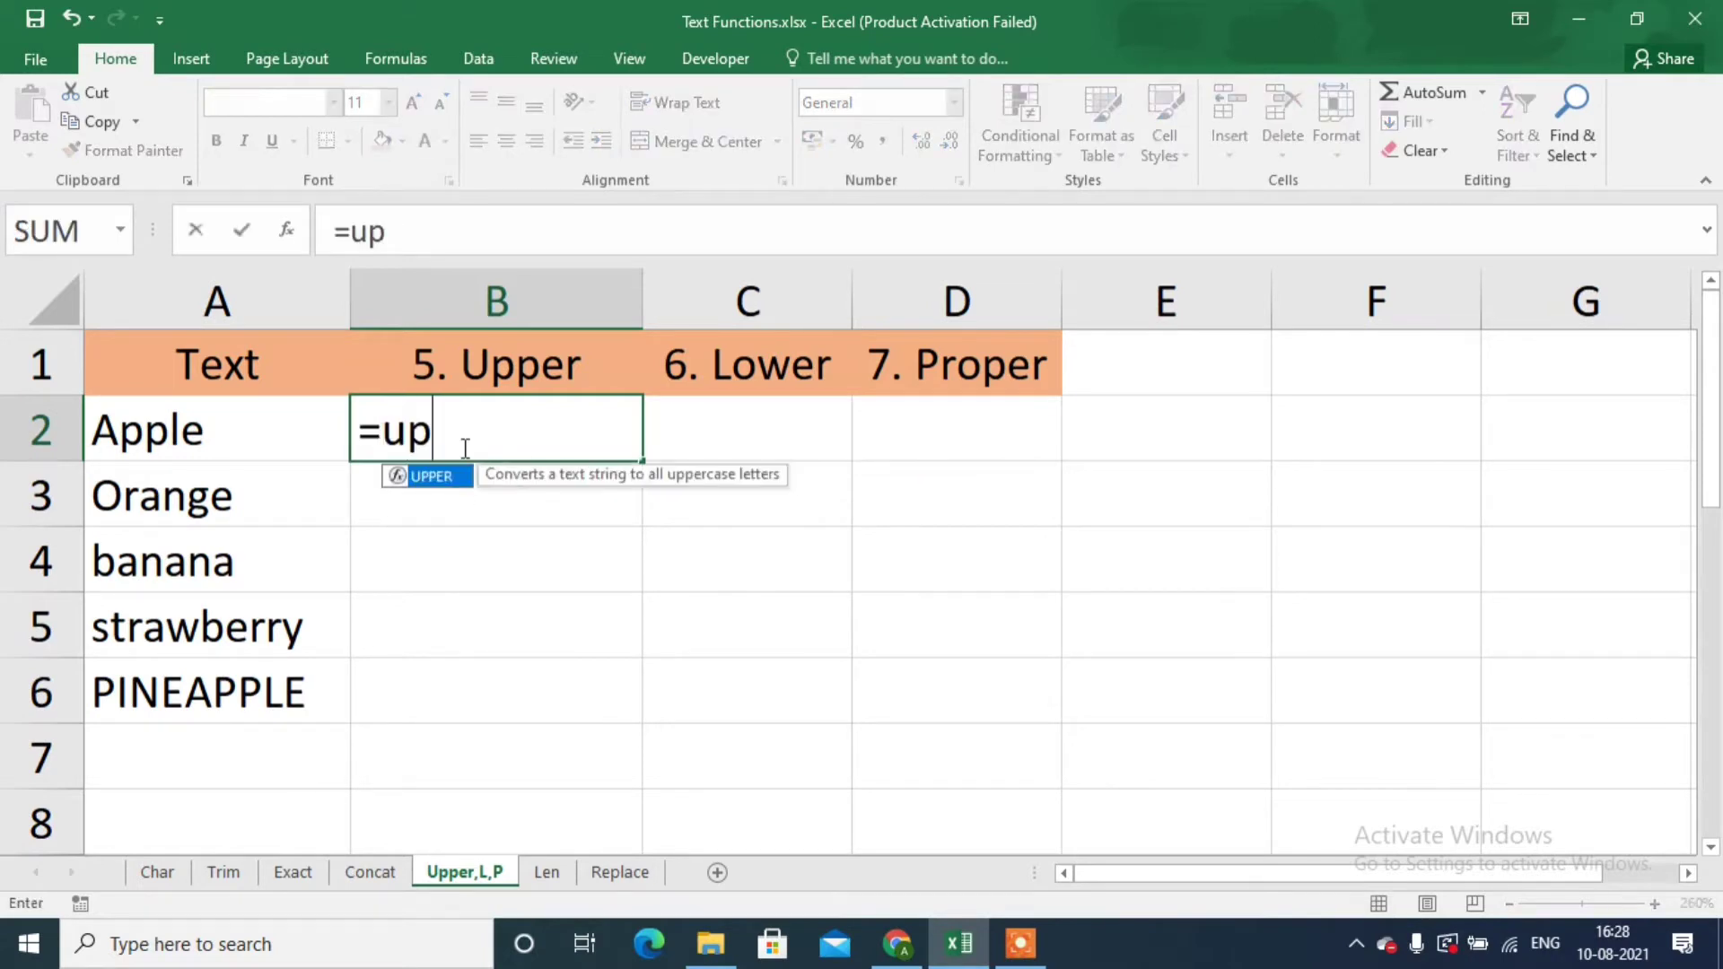
{"action": "key", "text": "Tab"}
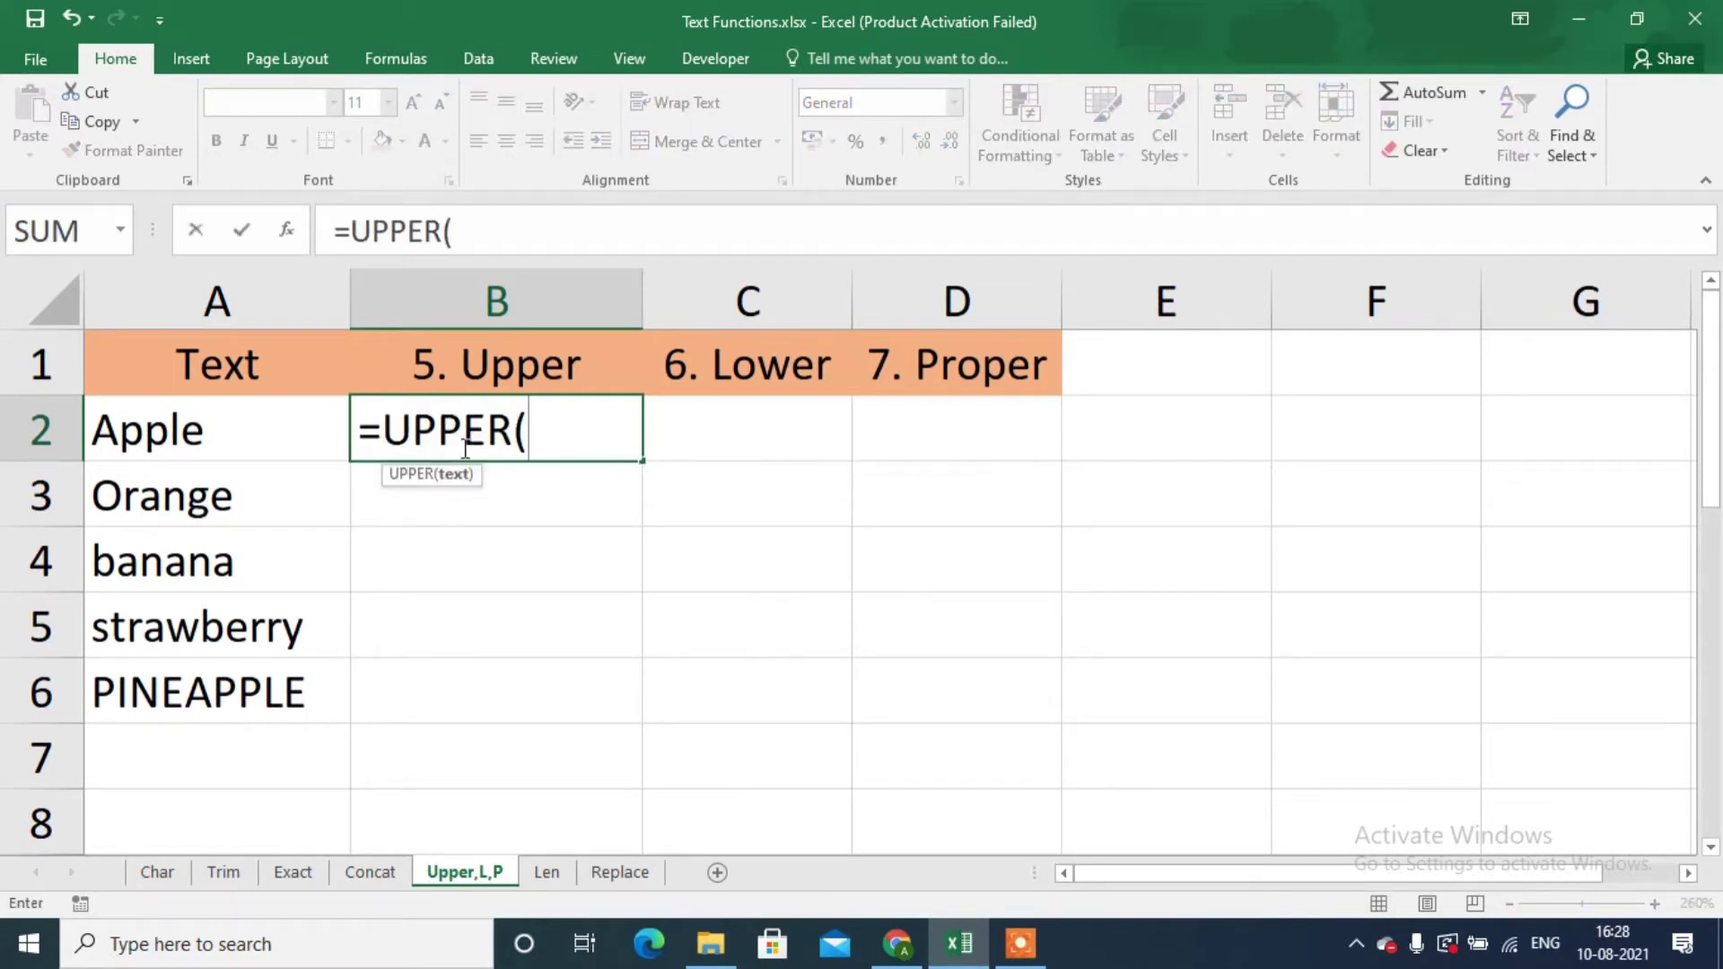
{"action": "left_click", "coordinate": [162, 436]}
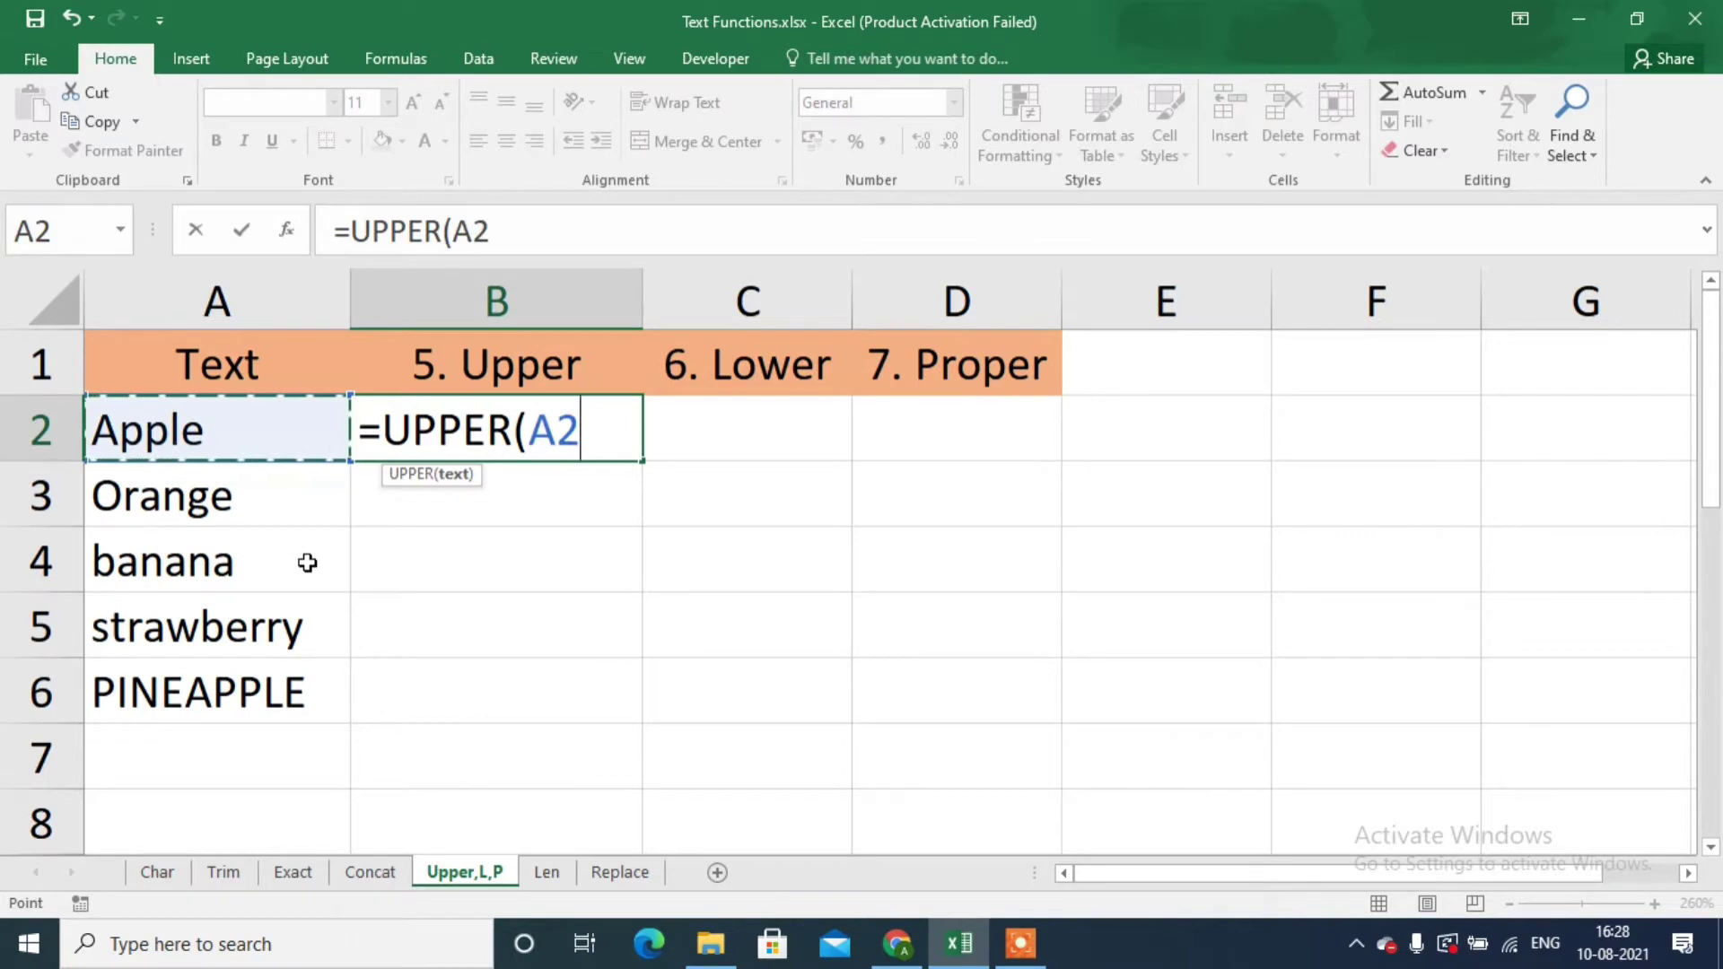
{"action": "type", "text": ")"}
{"action": "key", "text": "Return"}
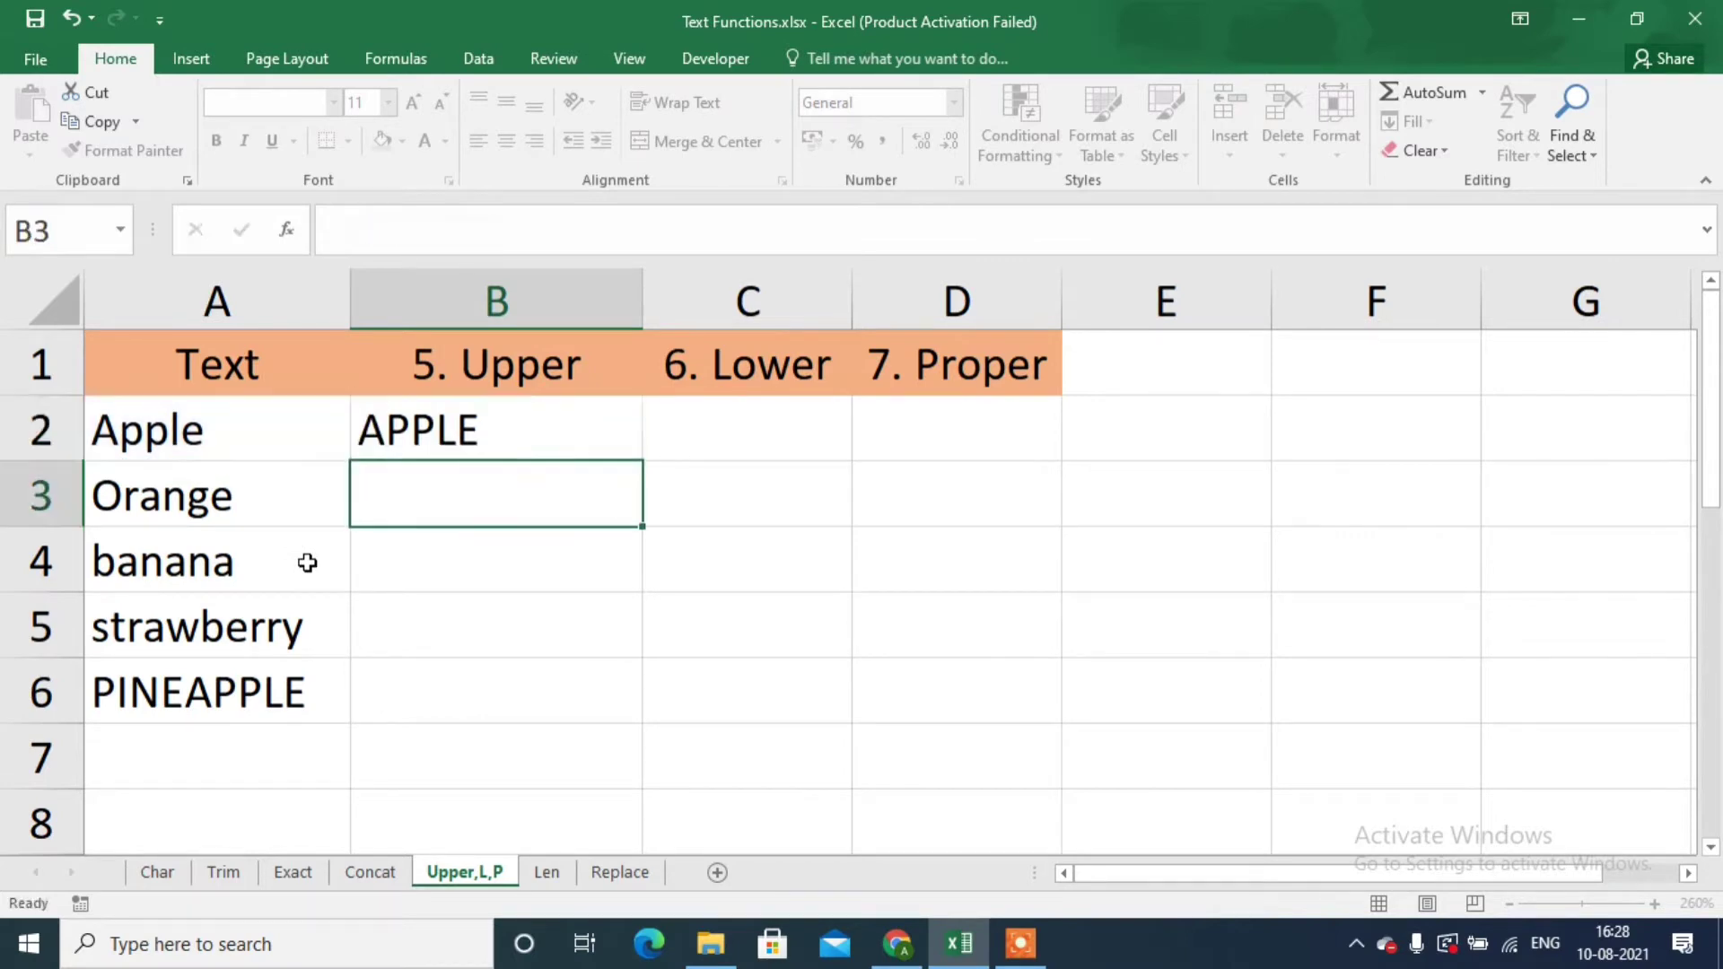
{"action": "key", "text": "Up"}
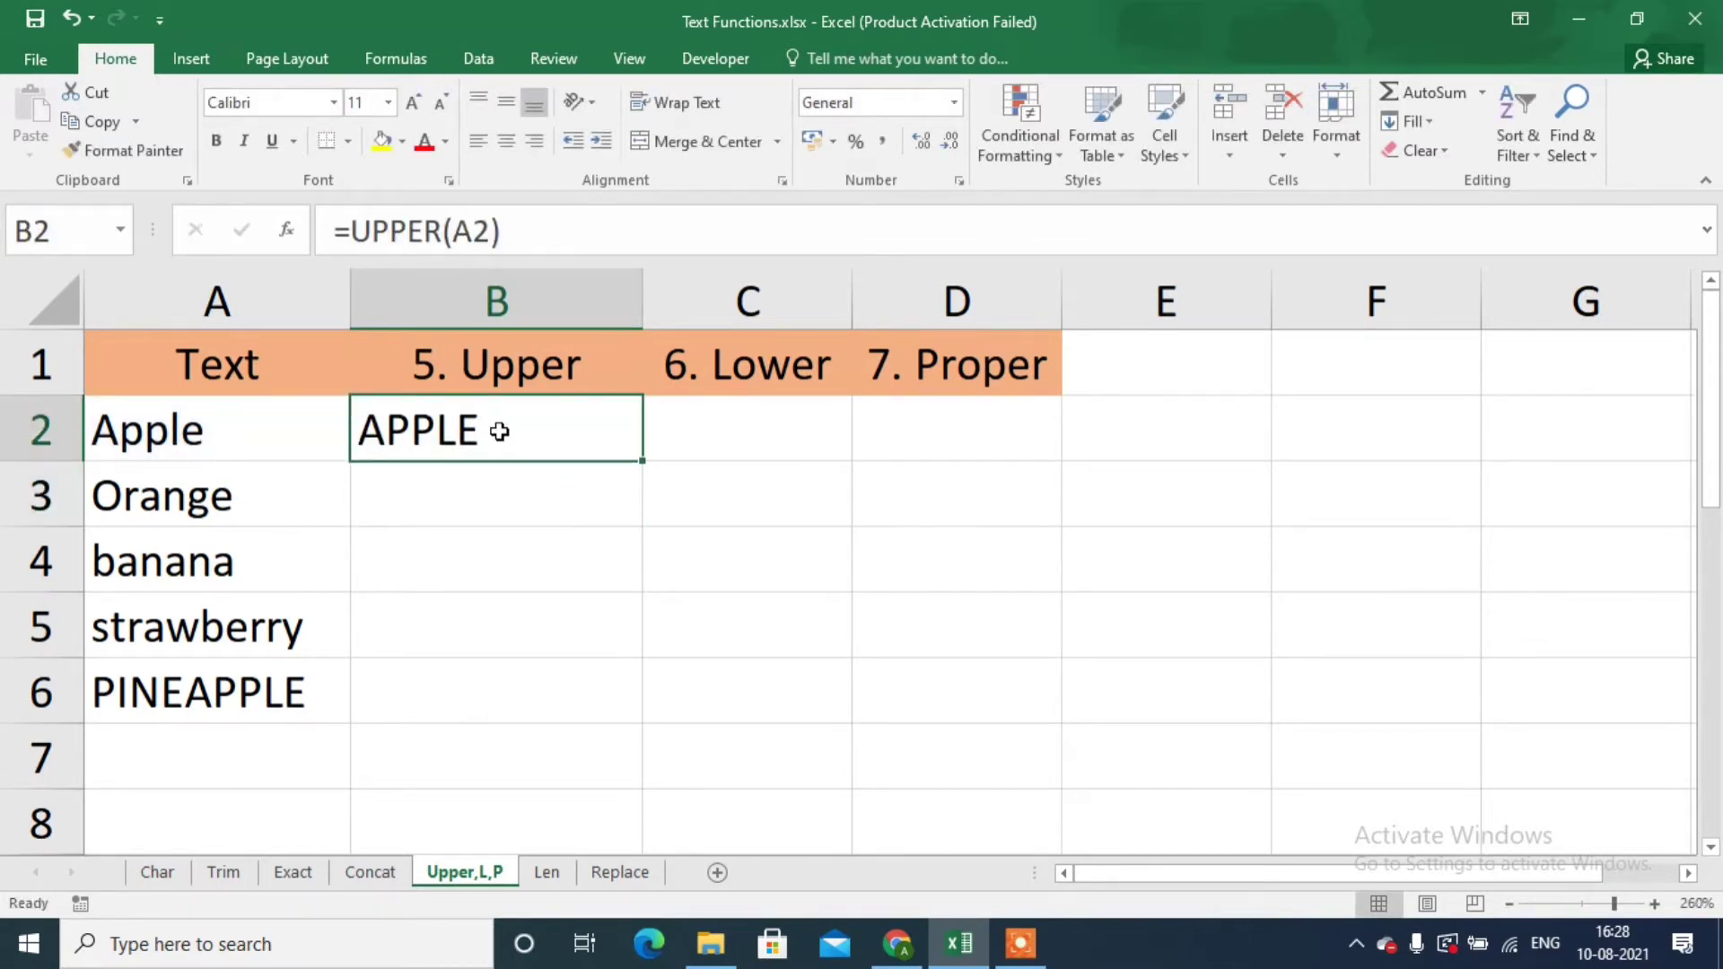
Enter =LOWER(A2) in C2 under 6. Lower.
{"action": "left_click", "coordinate": [812, 436]}
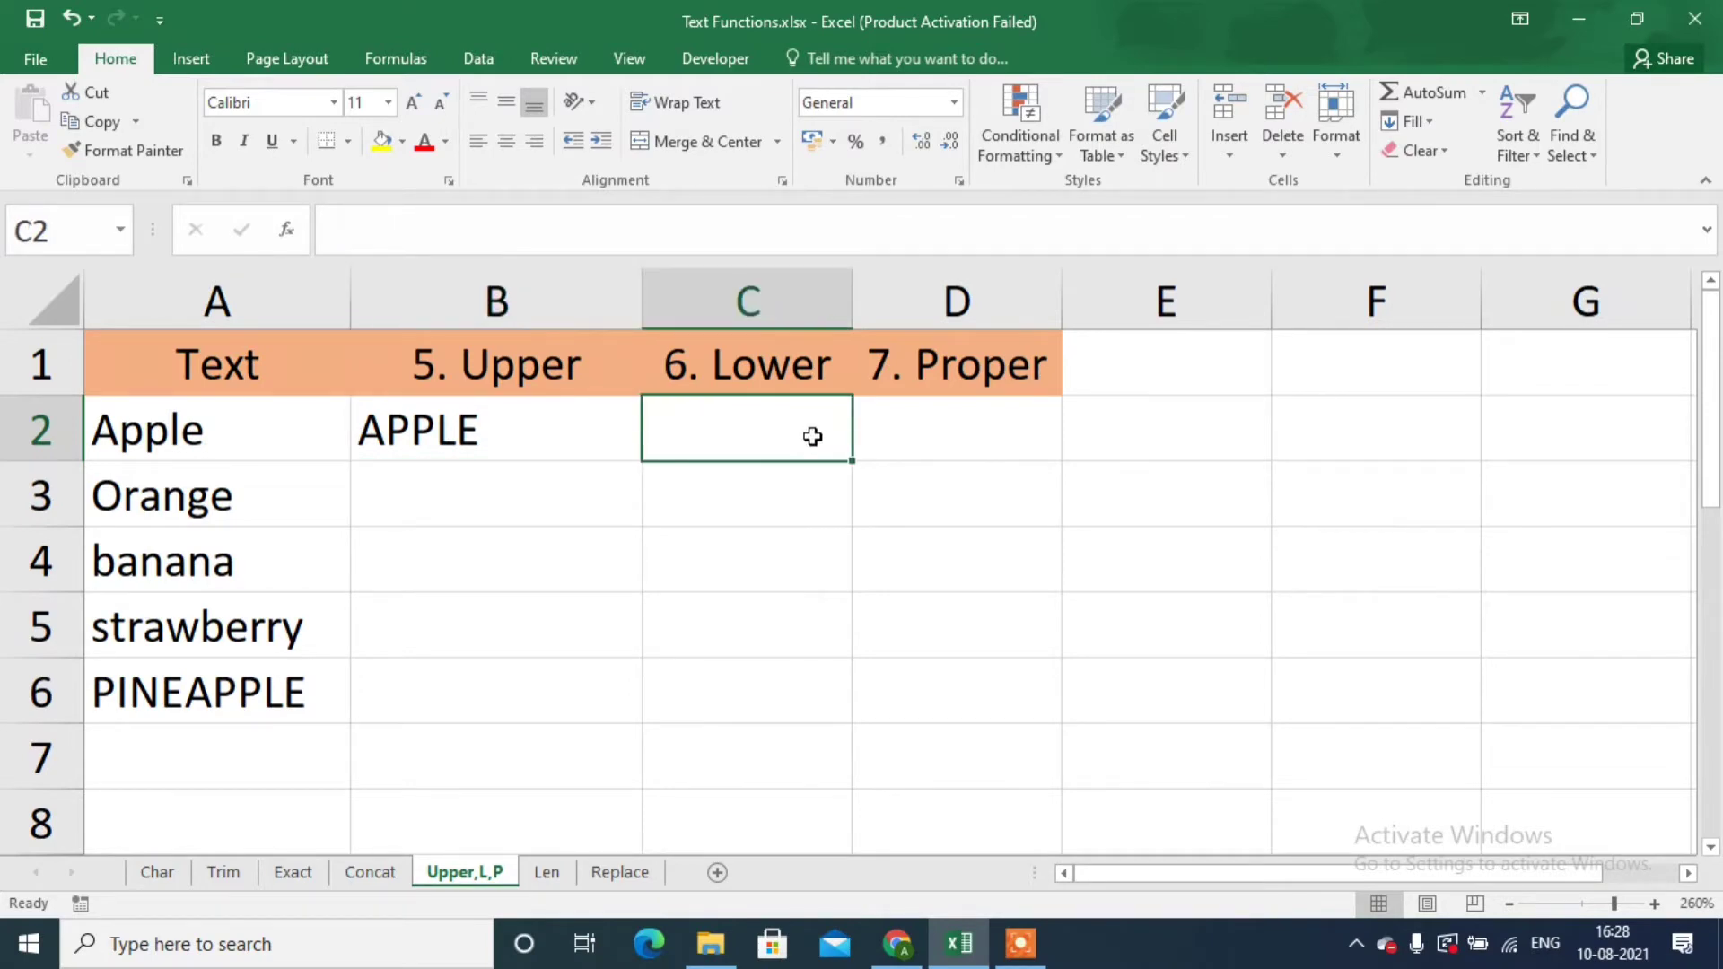
{"action": "type", "text": "=low"}
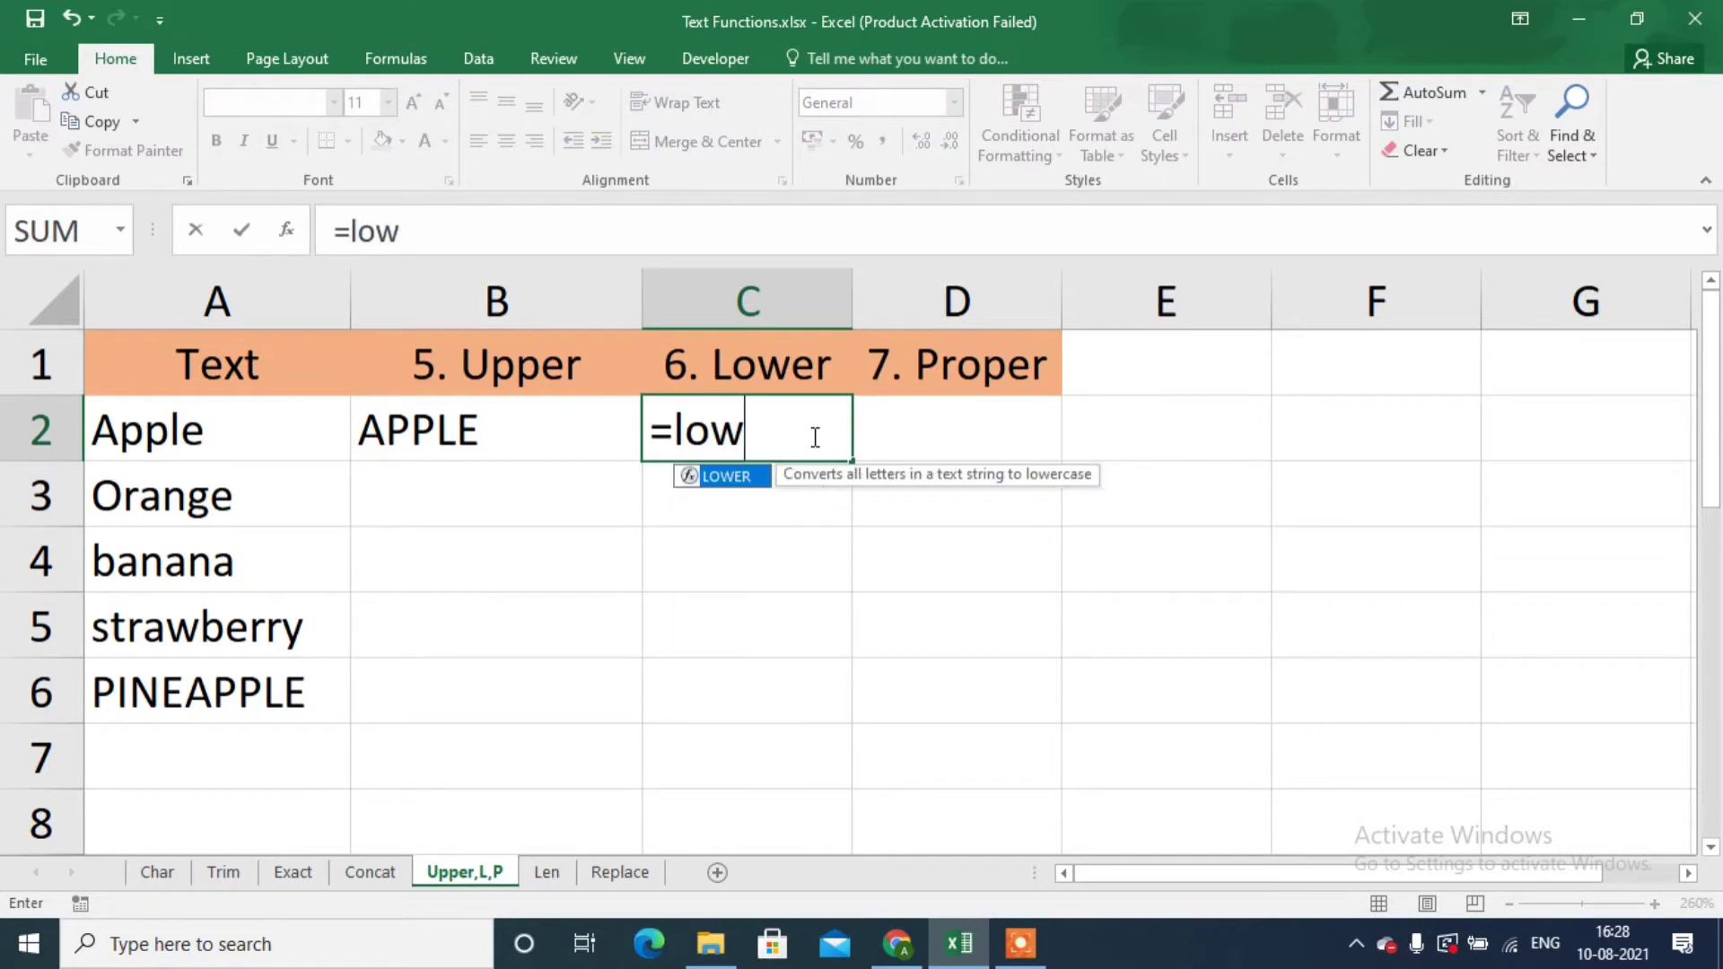
{"action": "key", "text": "Tab"}
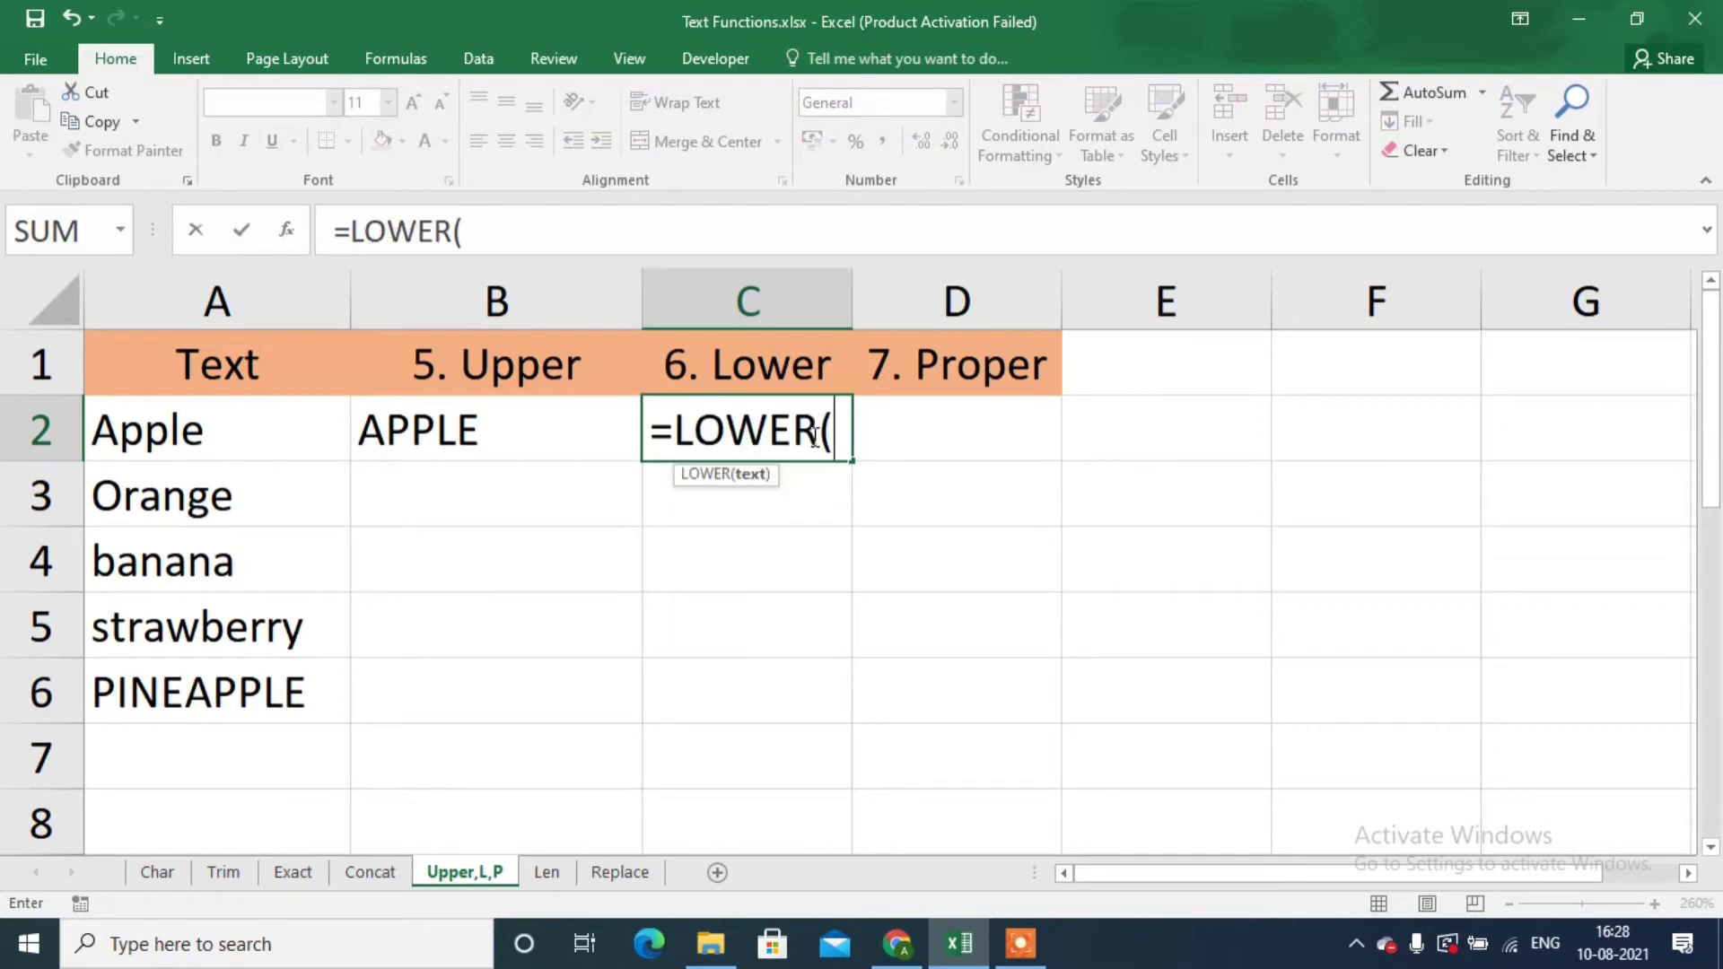
{"action": "left_click", "coordinate": [236, 443]}
{"action": "type", "text": ")"}
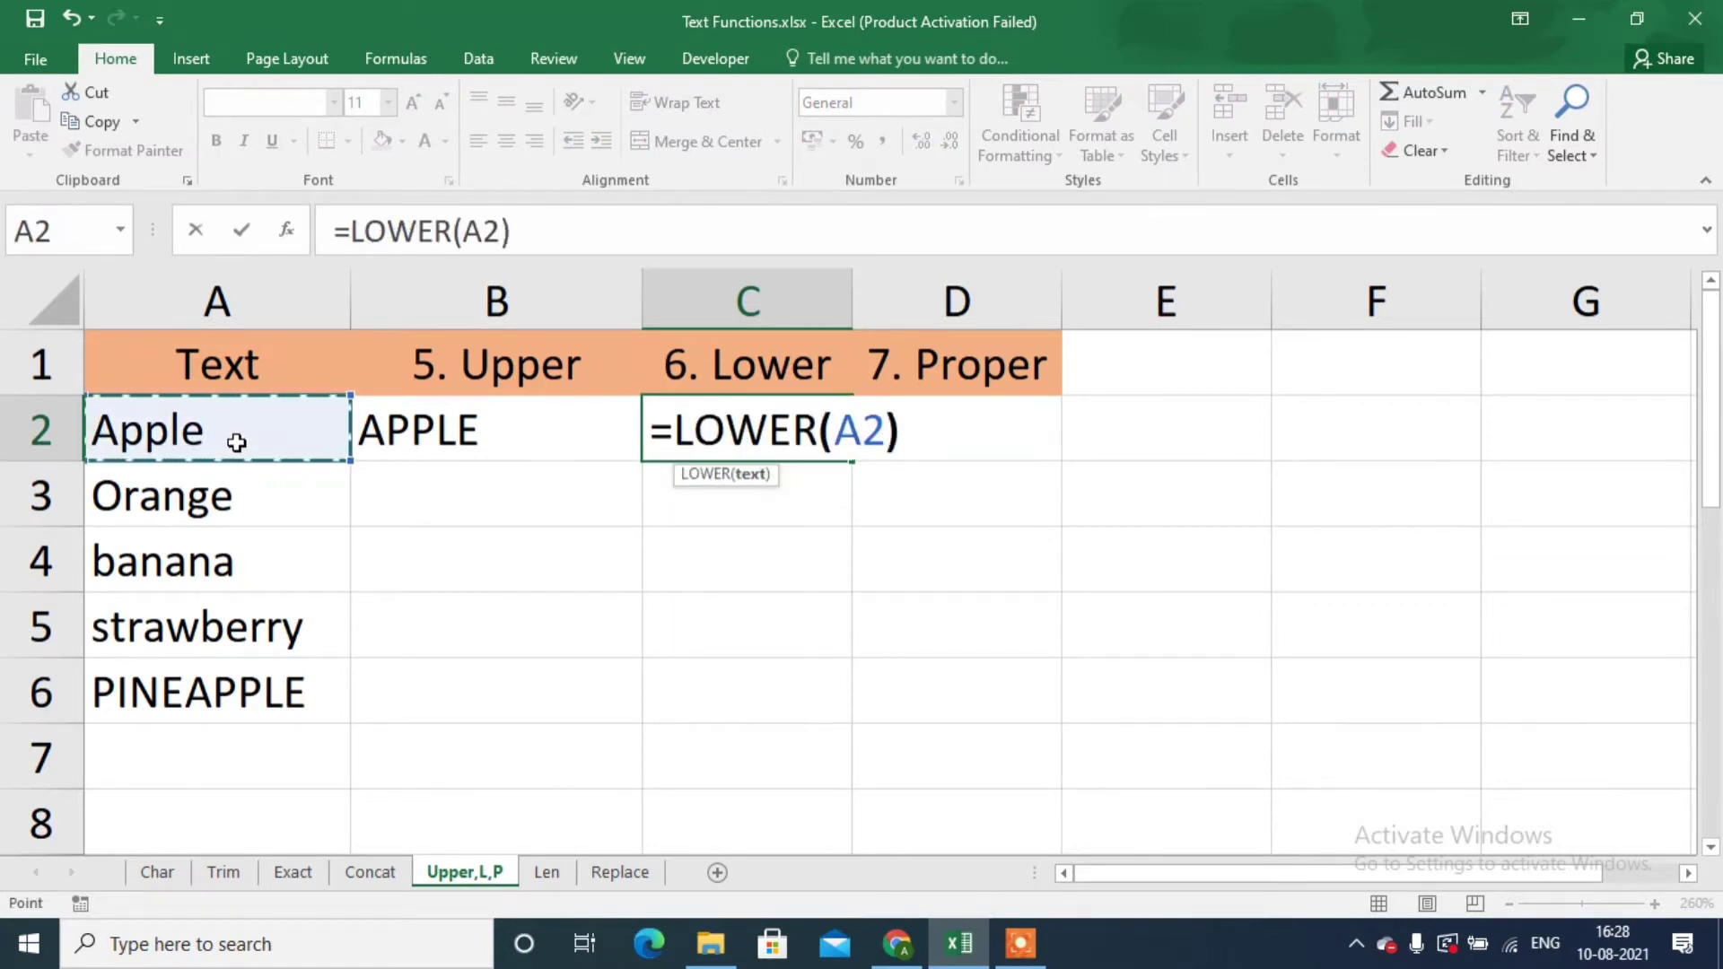
{"action": "key", "text": "Return"}
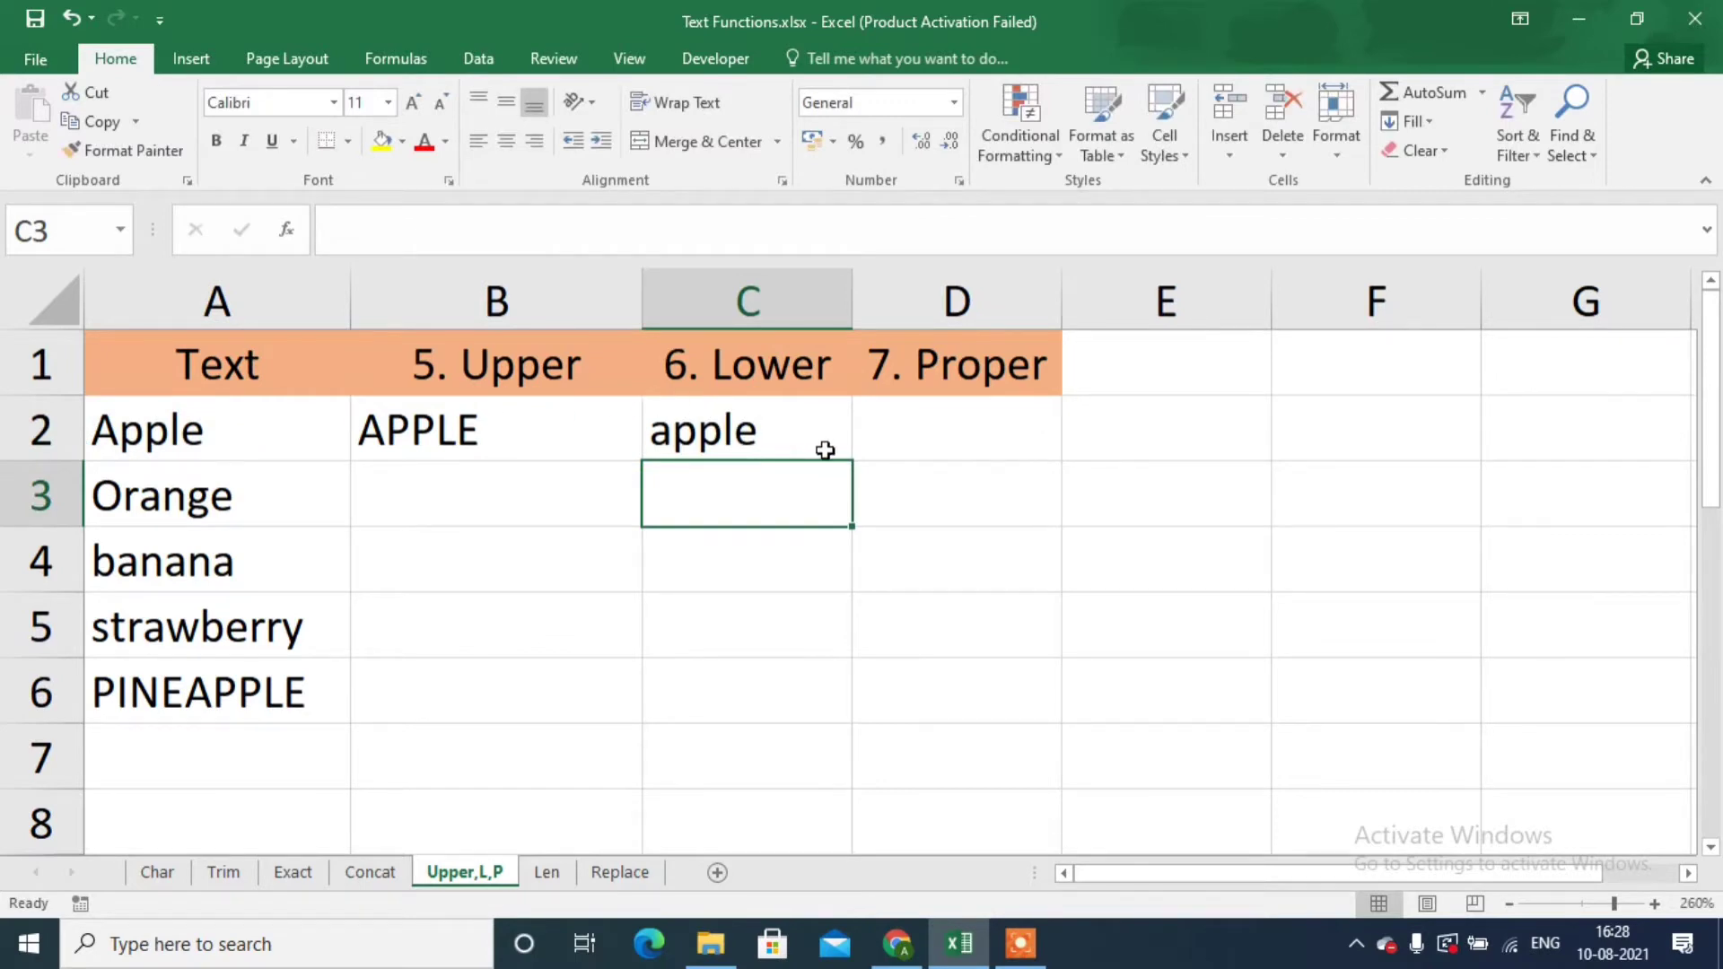
Enter =PROPER(A4) in D4 under 7. Proper for the banana row.
{"action": "left_click", "coordinate": [932, 432]}
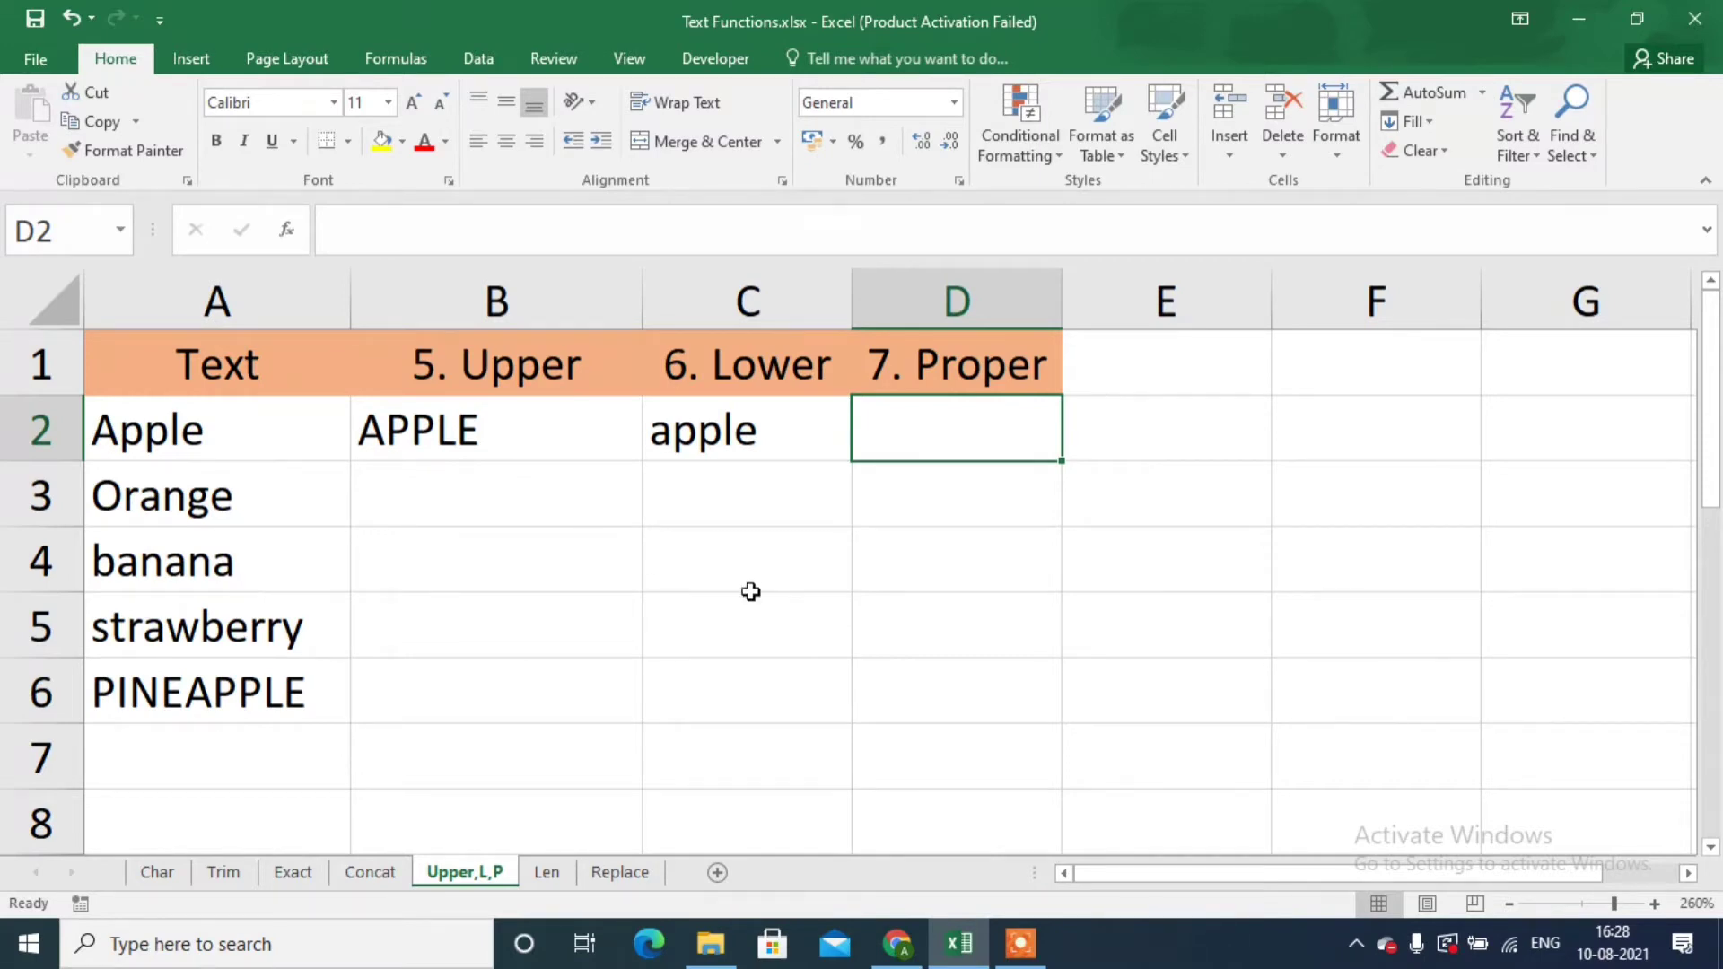
{"action": "left_click", "coordinate": [897, 555]}
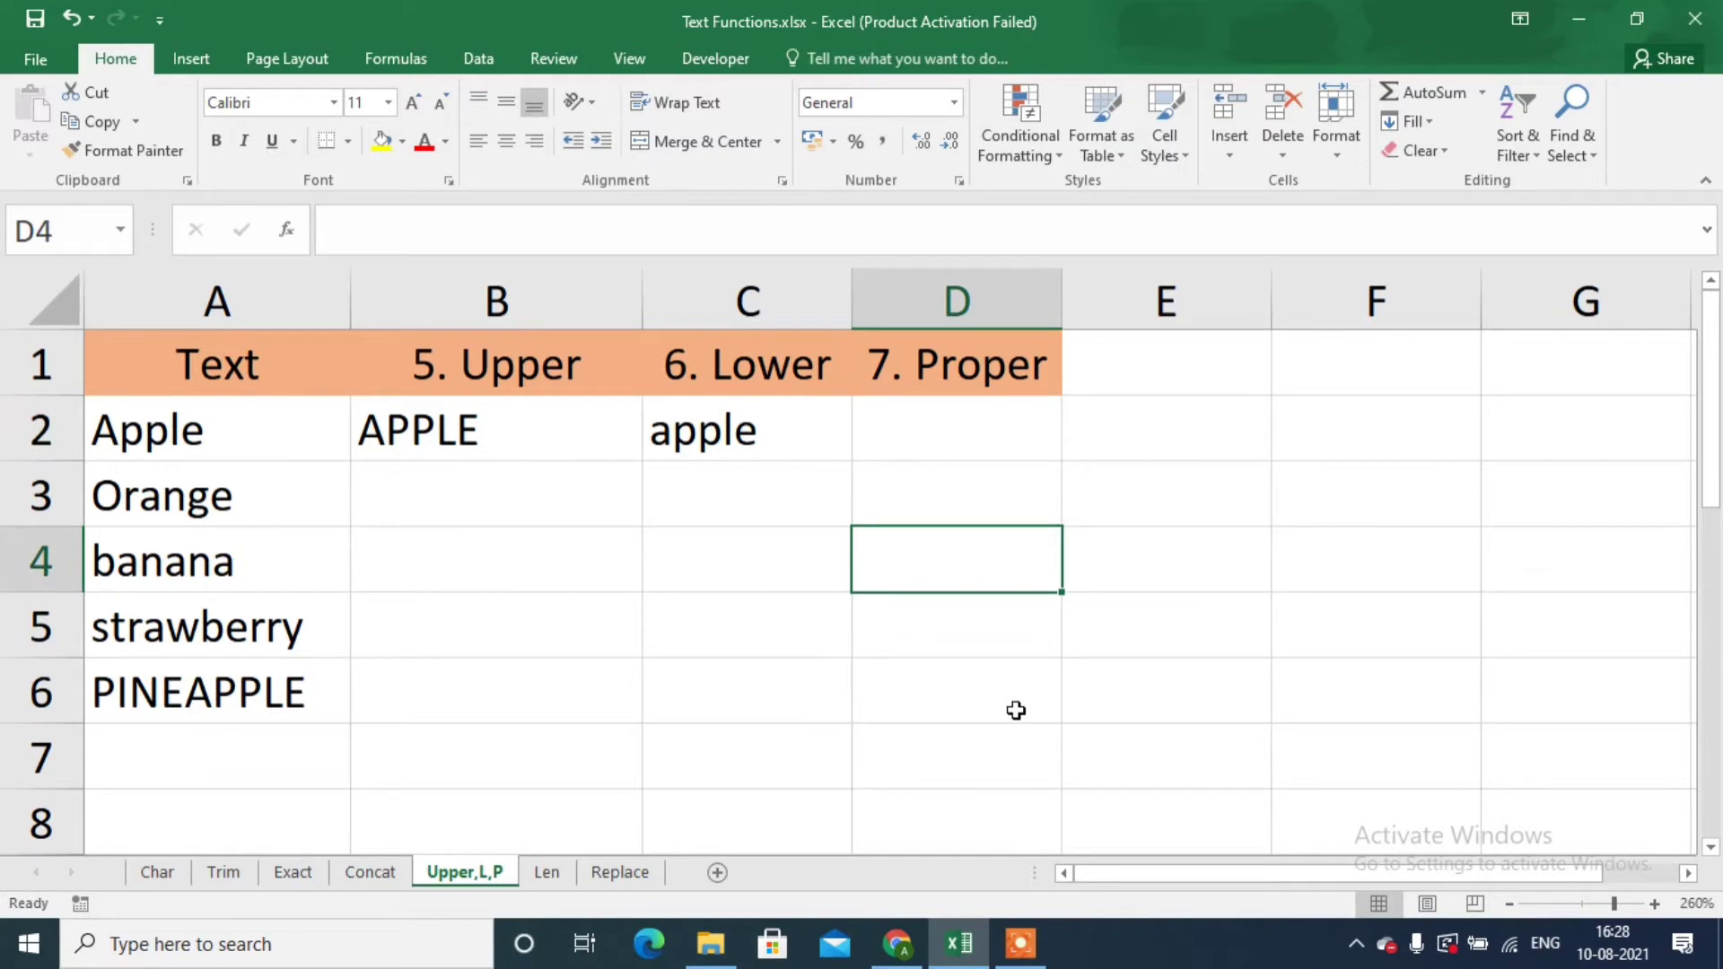
{"action": "type", "text": "=p"}
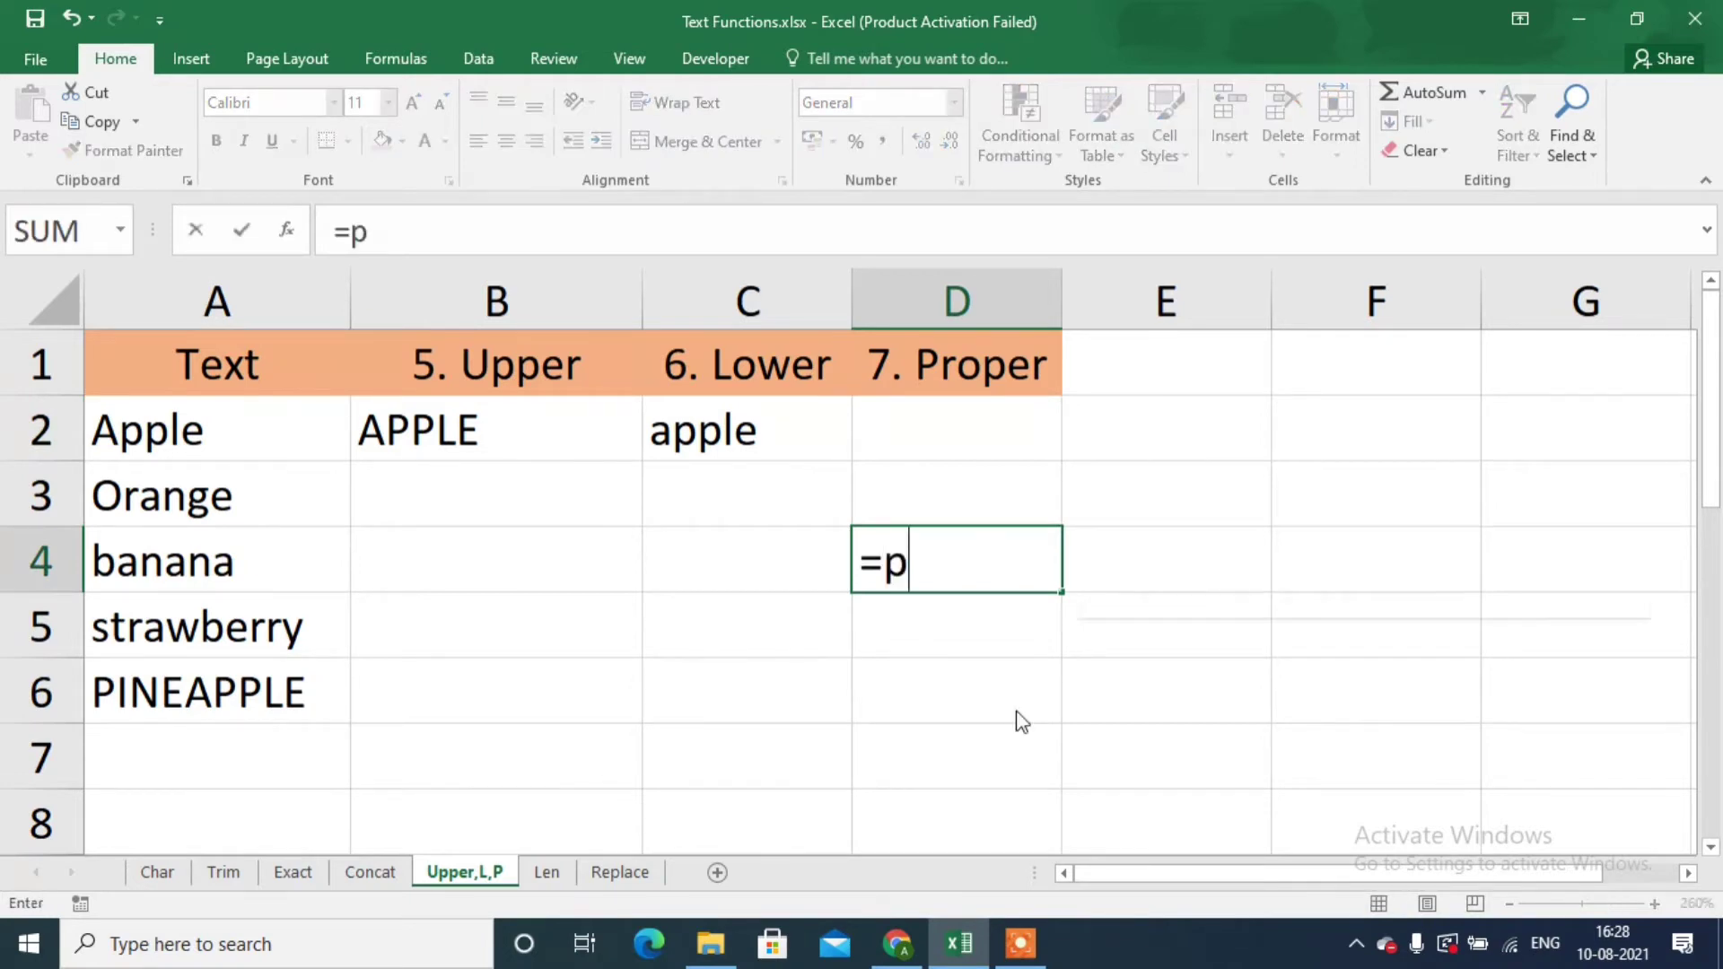
{"action": "type", "text": "rop"}
{"action": "key", "text": "Tab"}
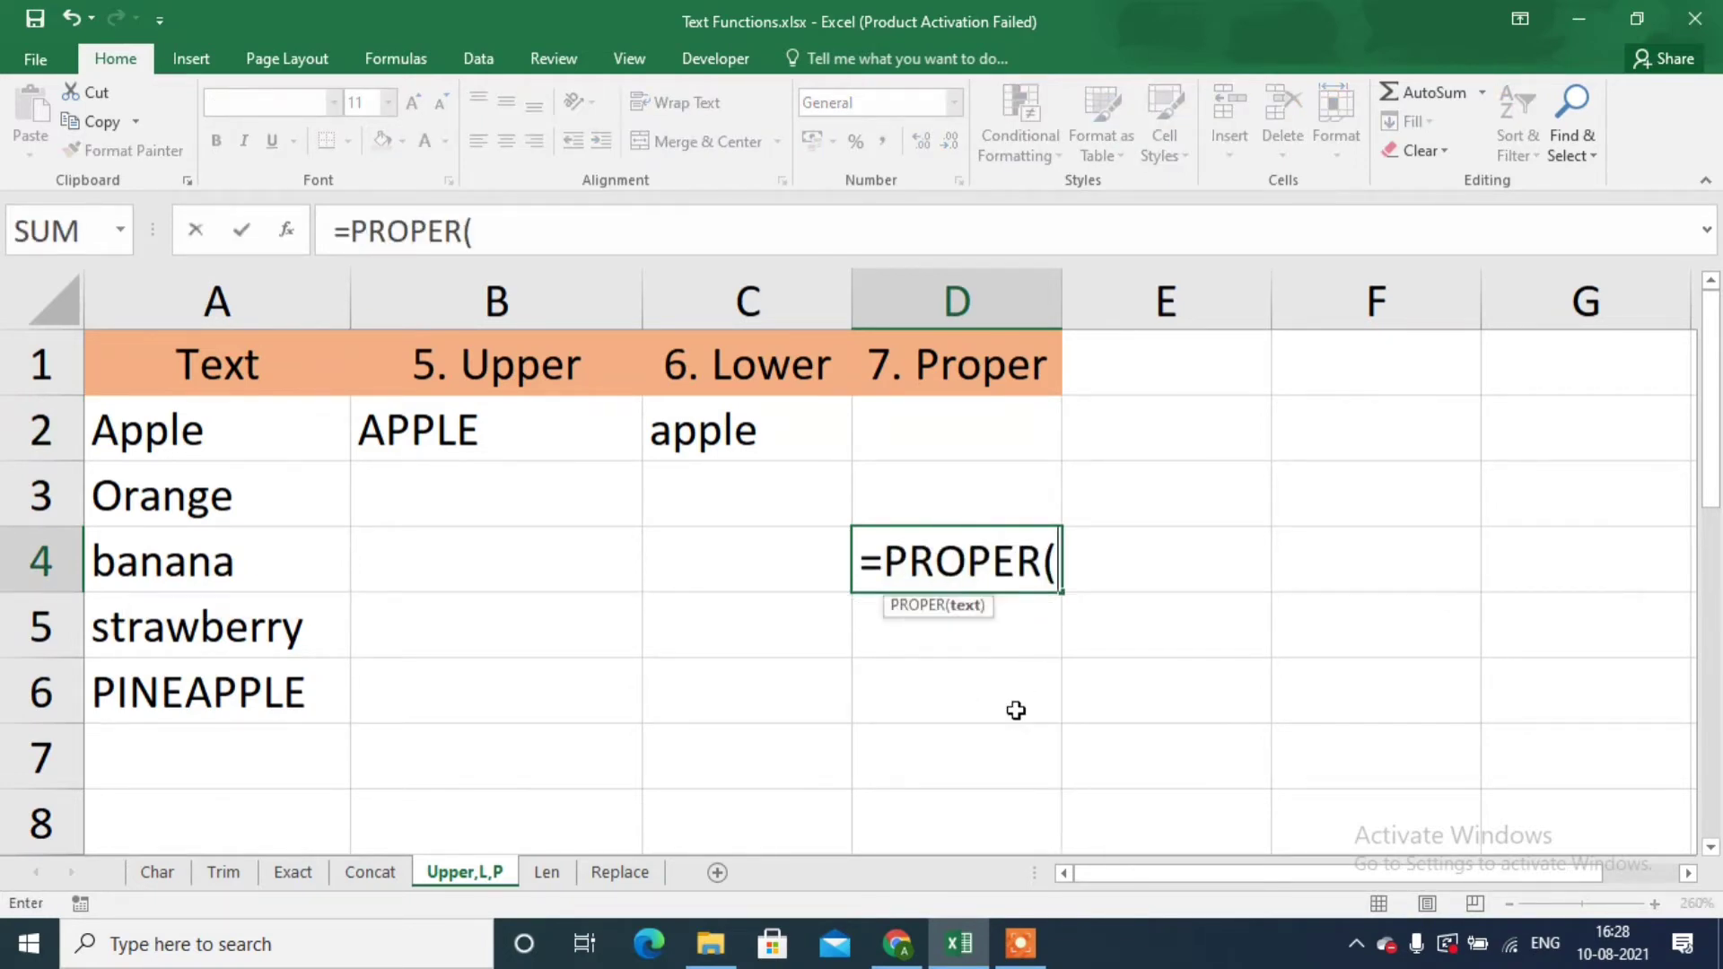
{"action": "left_click", "coordinate": [295, 567]}
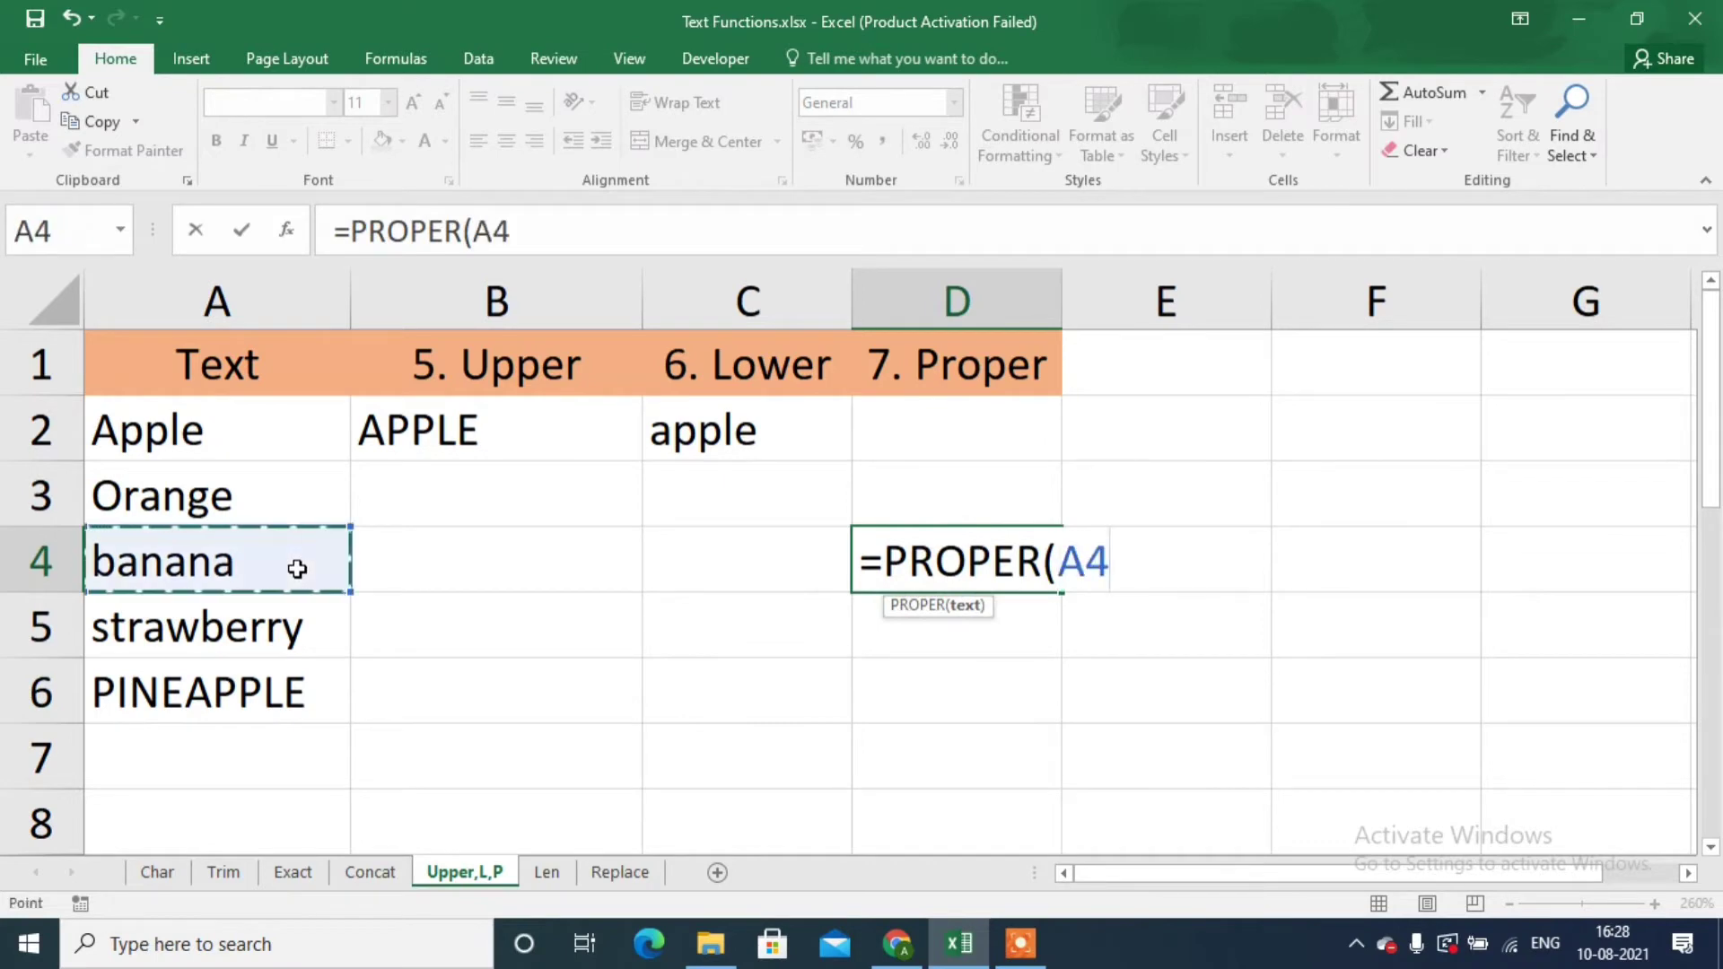
{"action": "type", "text": ")"}
{"action": "key", "text": "Return"}
{"action": "key", "text": "Up"}
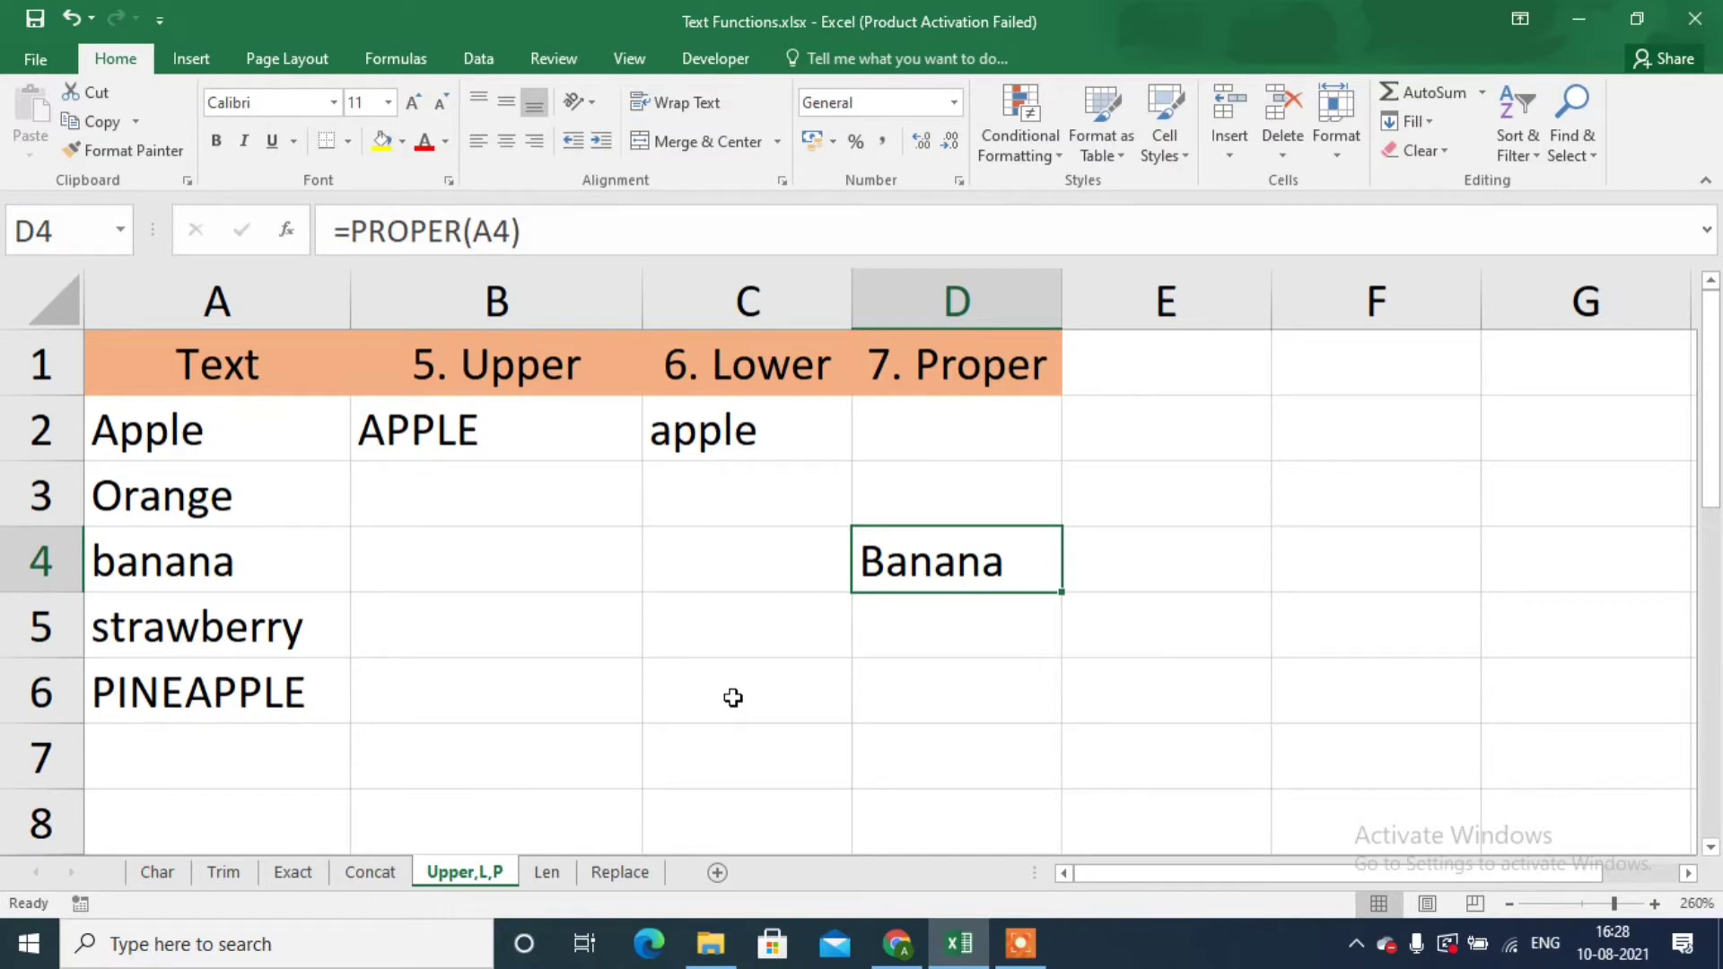
Append the word fruit to the text in A4.
{"action": "double_click", "coordinate": [253, 563]}
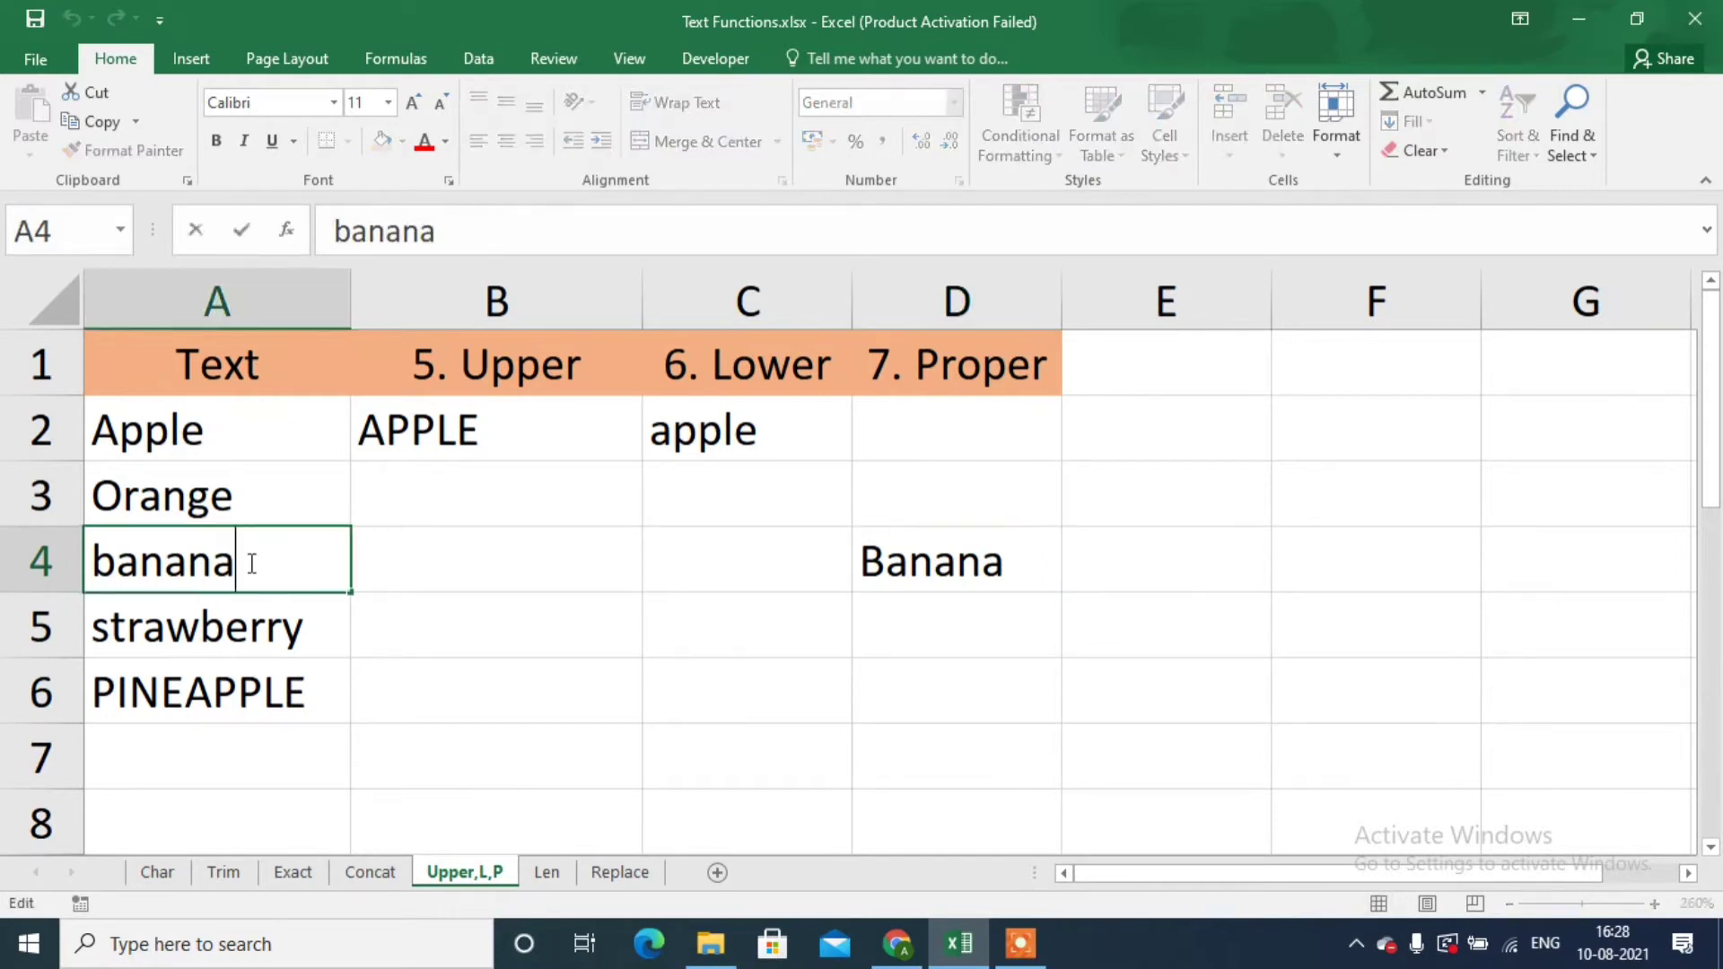
{"action": "type", "text": "fruit"}
{"action": "key", "text": "Return"}
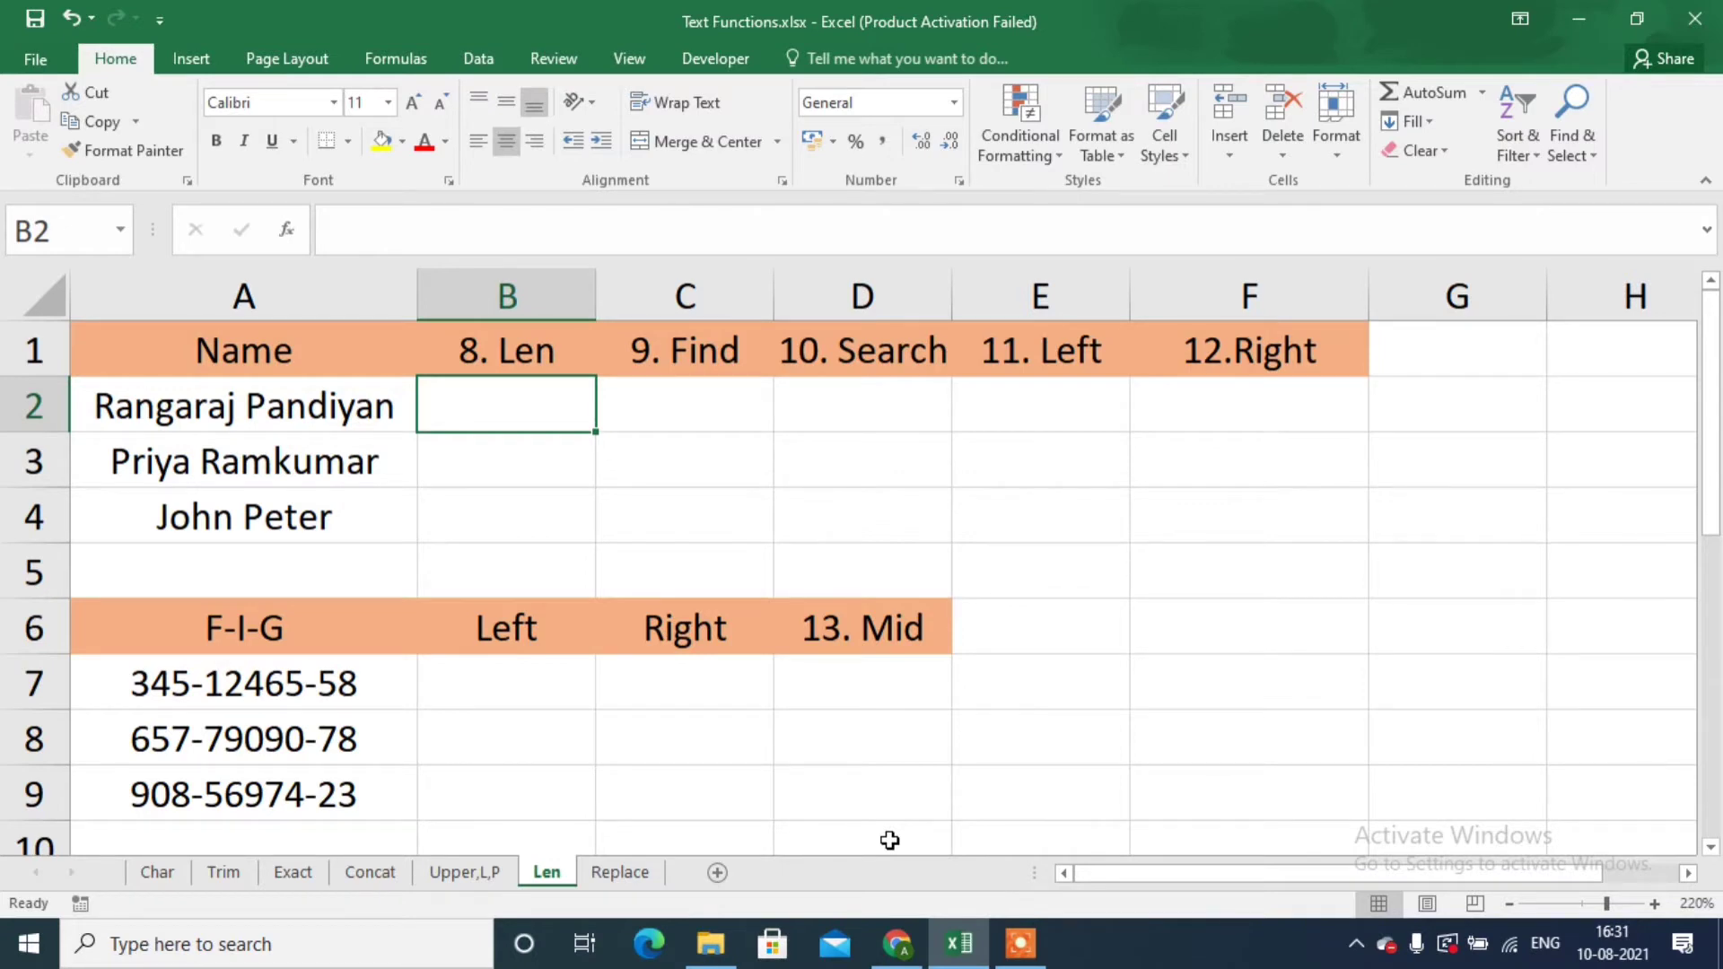
Enter =LEN(A2) in B2 under 8. Len and fill the formula down to B4.
{"action": "type", "text": "=len"}
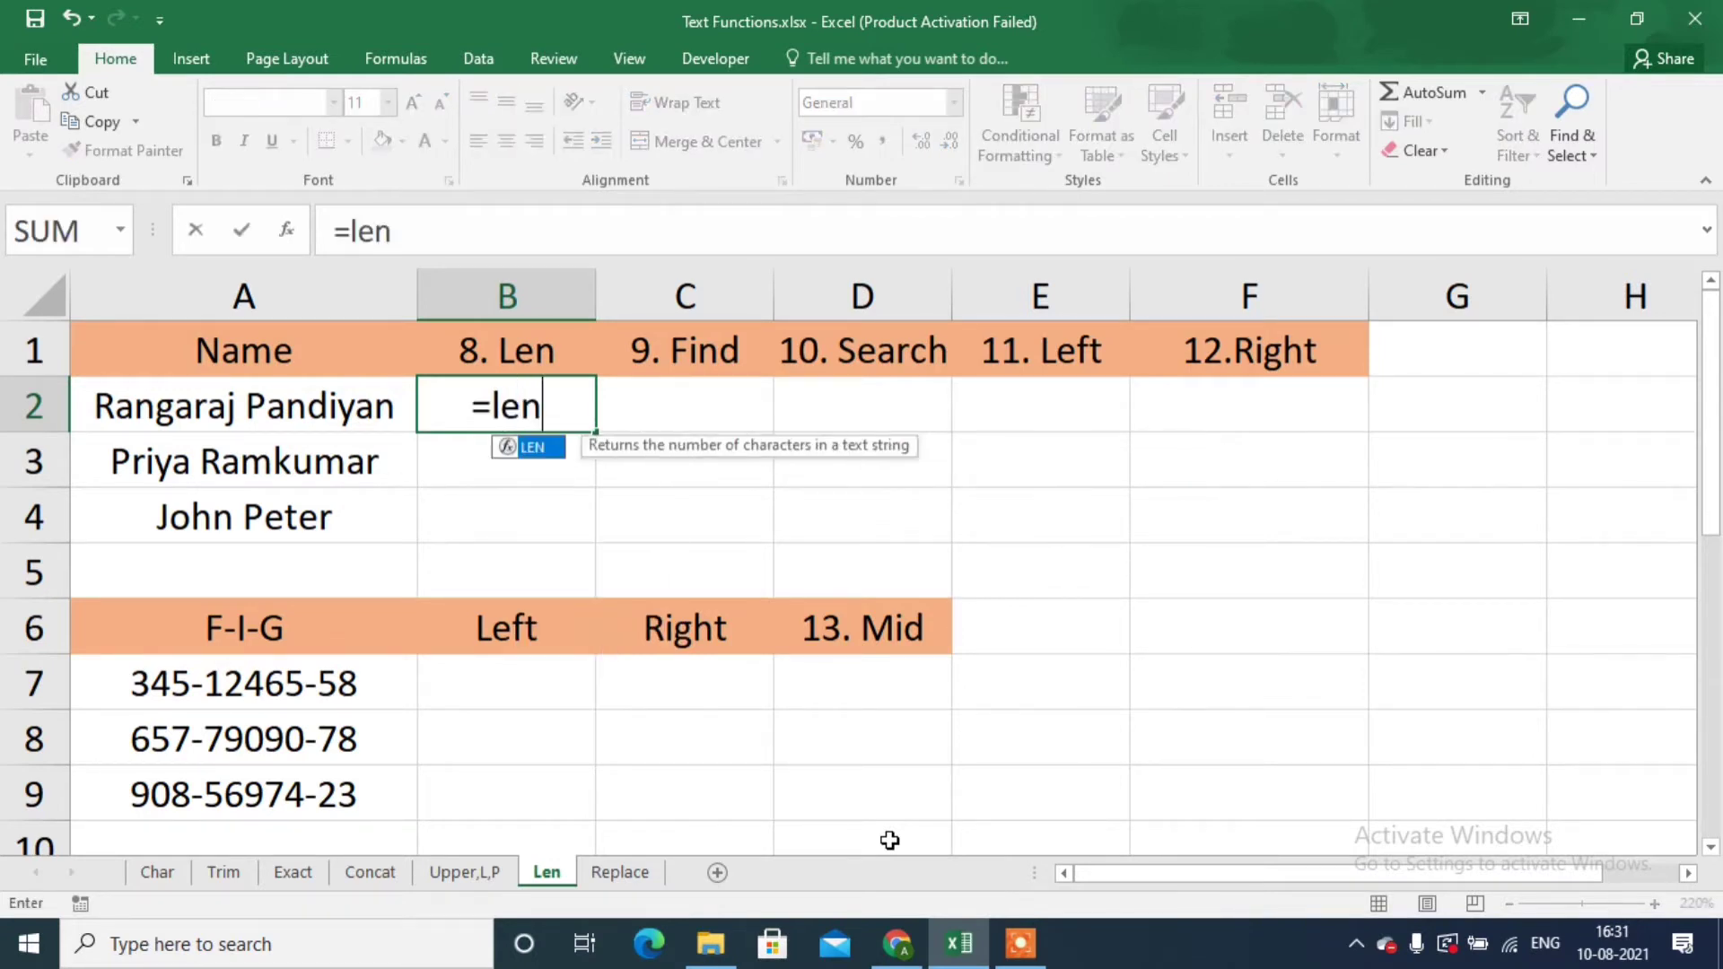
{"action": "key", "text": "Tab"}
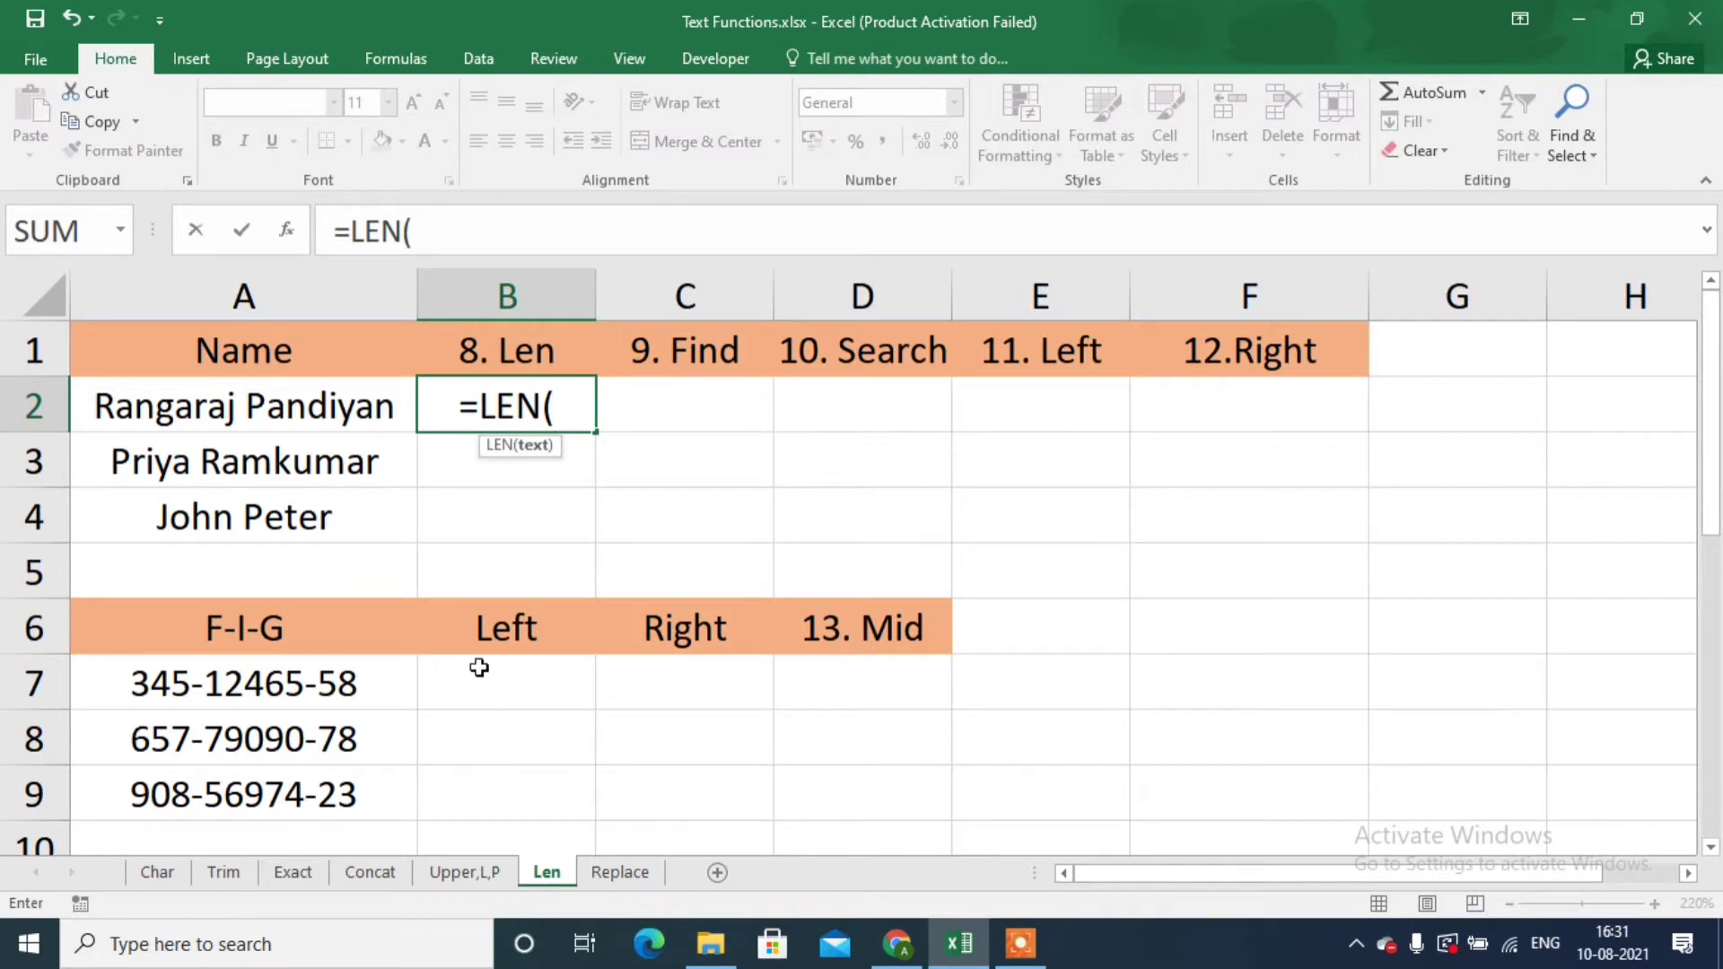
{"action": "left_click", "coordinate": [297, 395]}
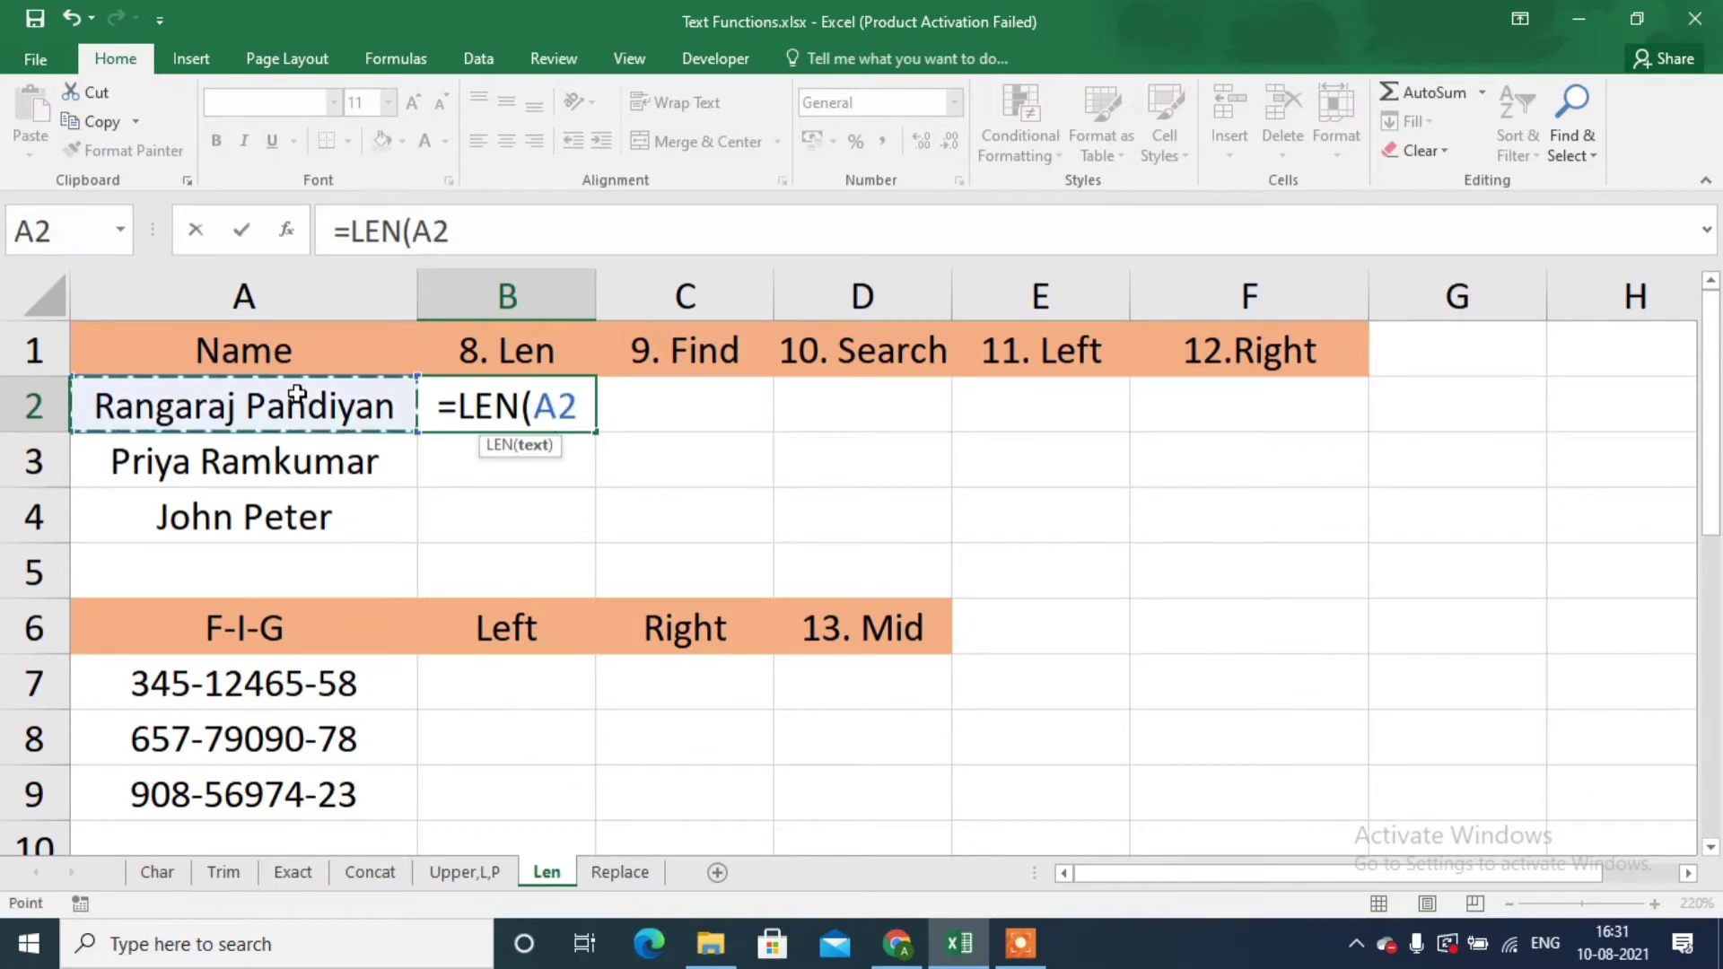
{"action": "type", "text": ")"}
{"action": "key", "text": "Return"}
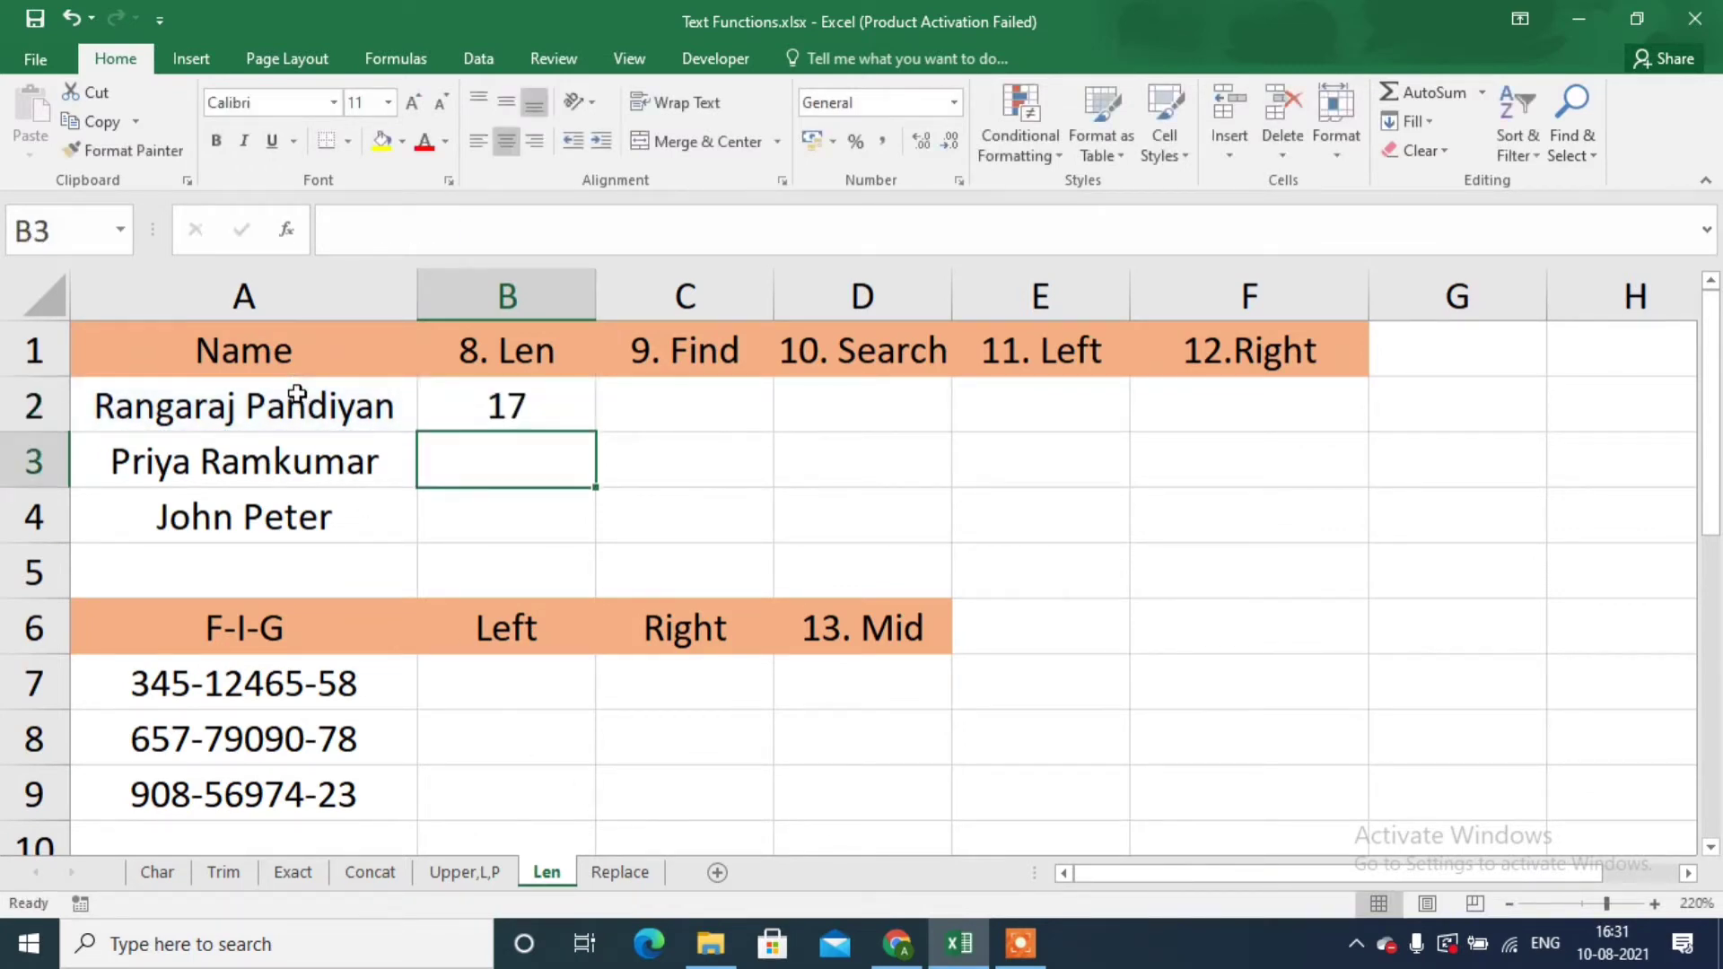
{"action": "key", "text": "Up"}
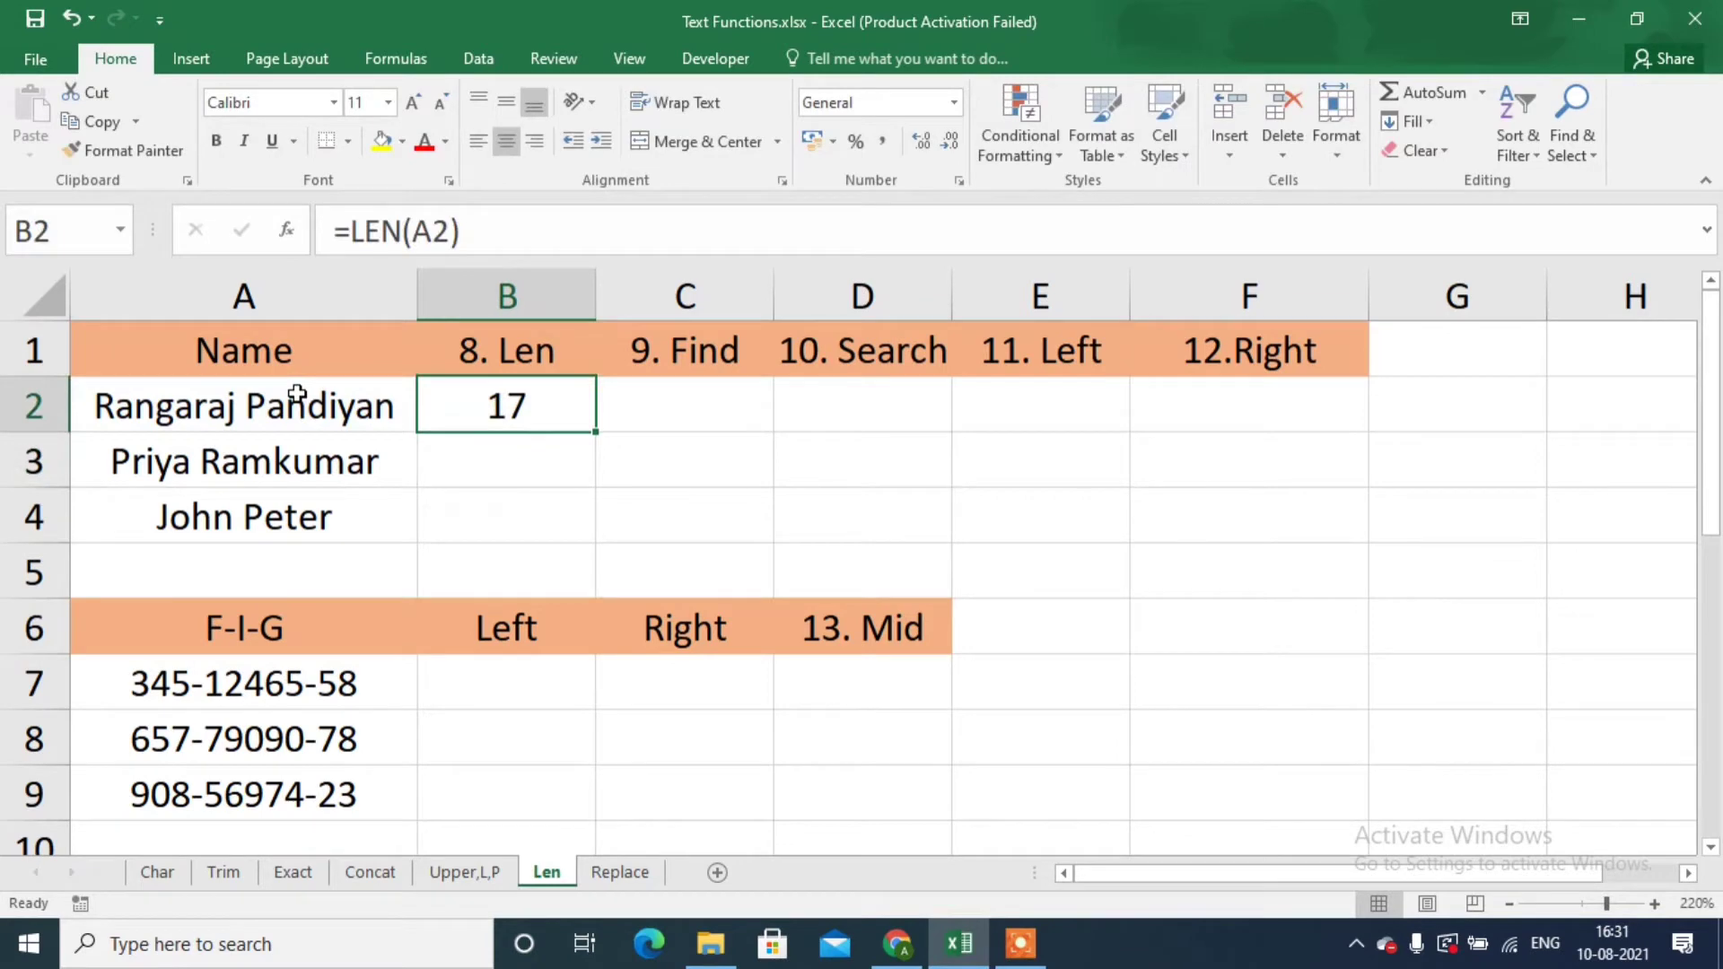
{"action": "double_click", "coordinate": [596, 432]}
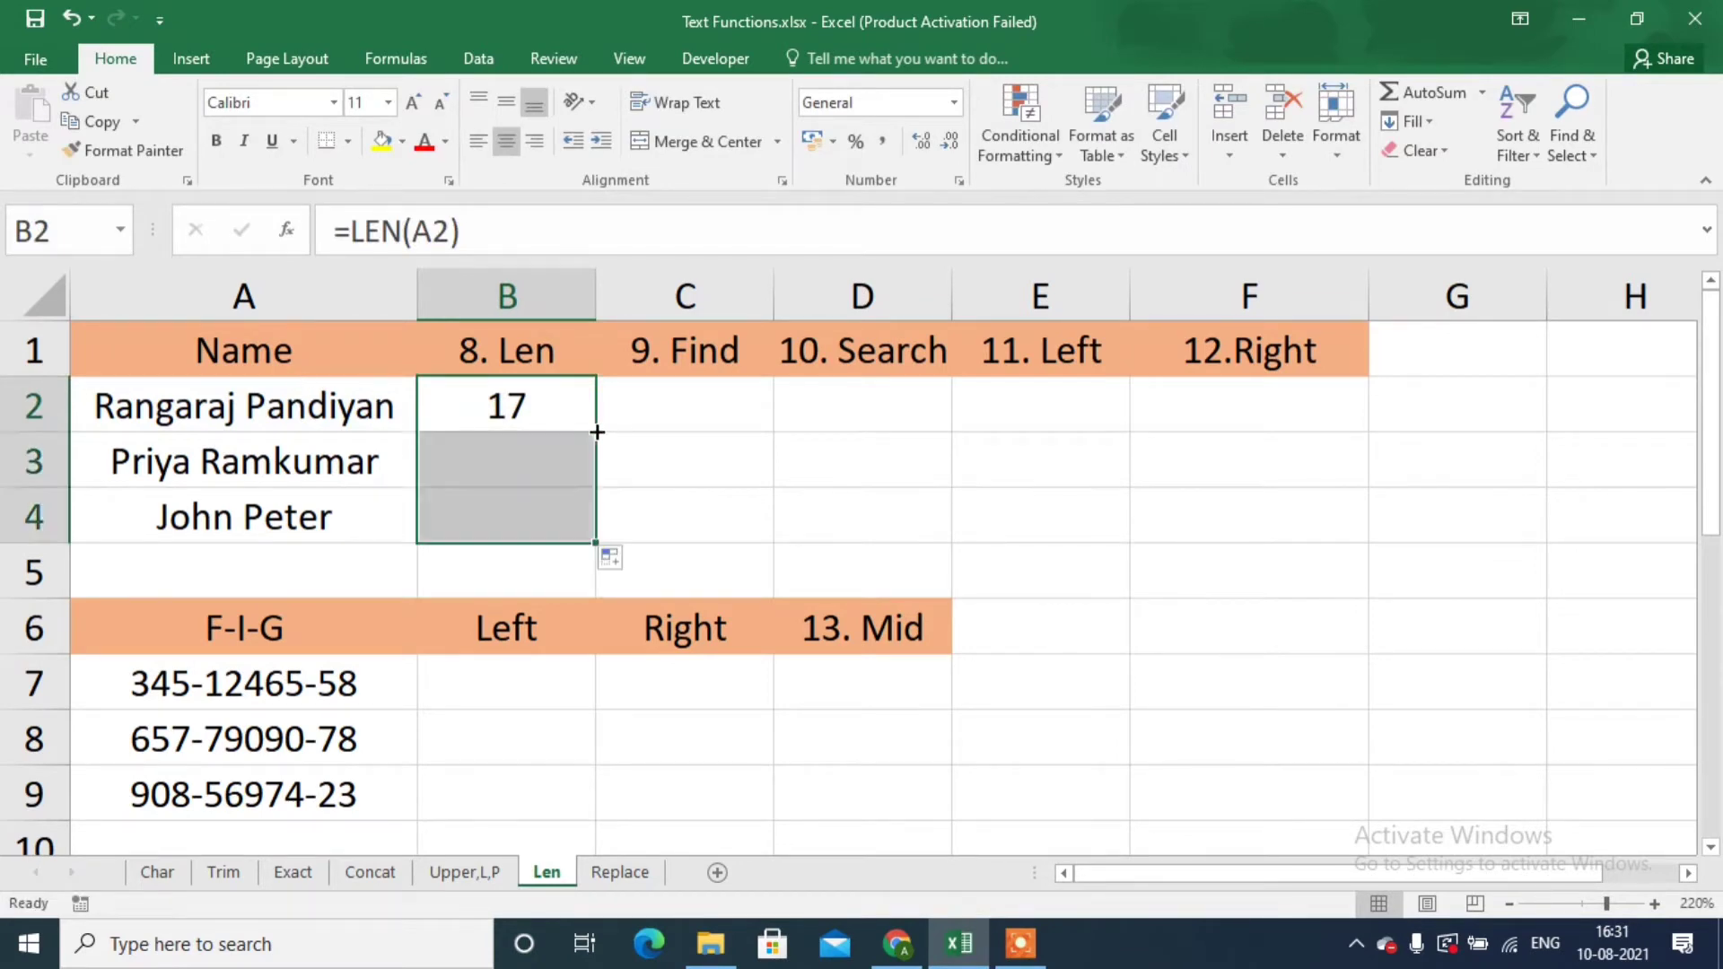
{"action": "left_click", "coordinate": [507, 517]}
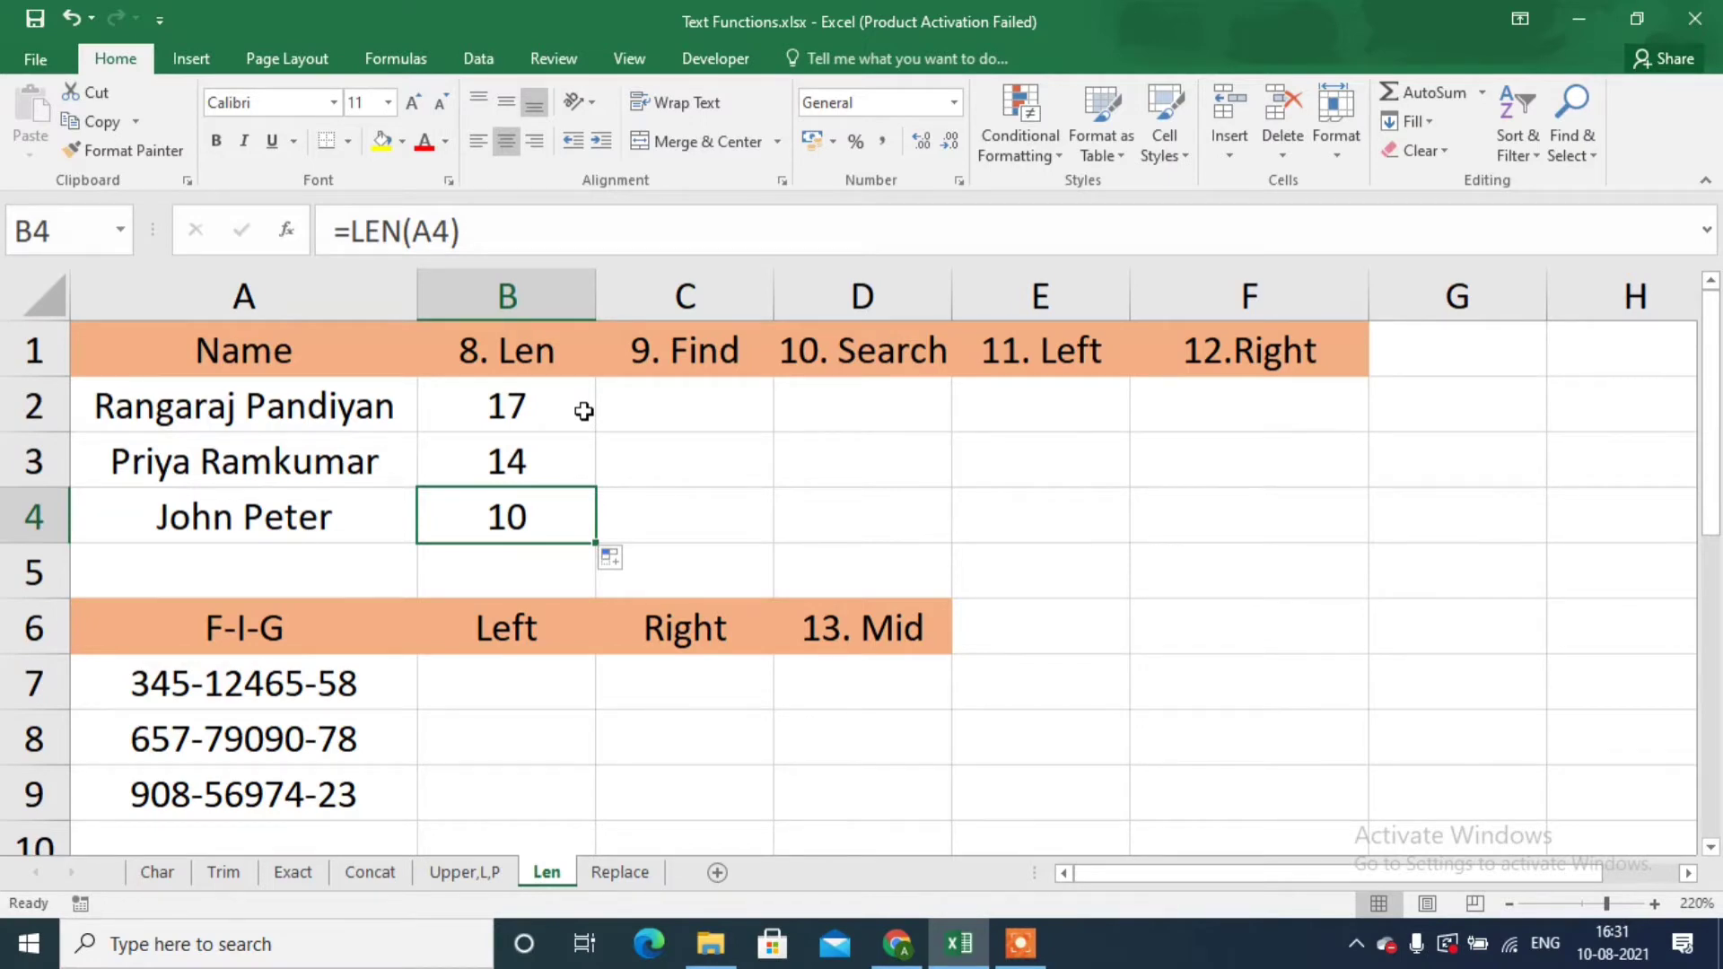
Enter =FIND("p",A2) in C2 under 9. Find, using a lowercase p as the text to find.
{"action": "left_click", "coordinate": [669, 401]}
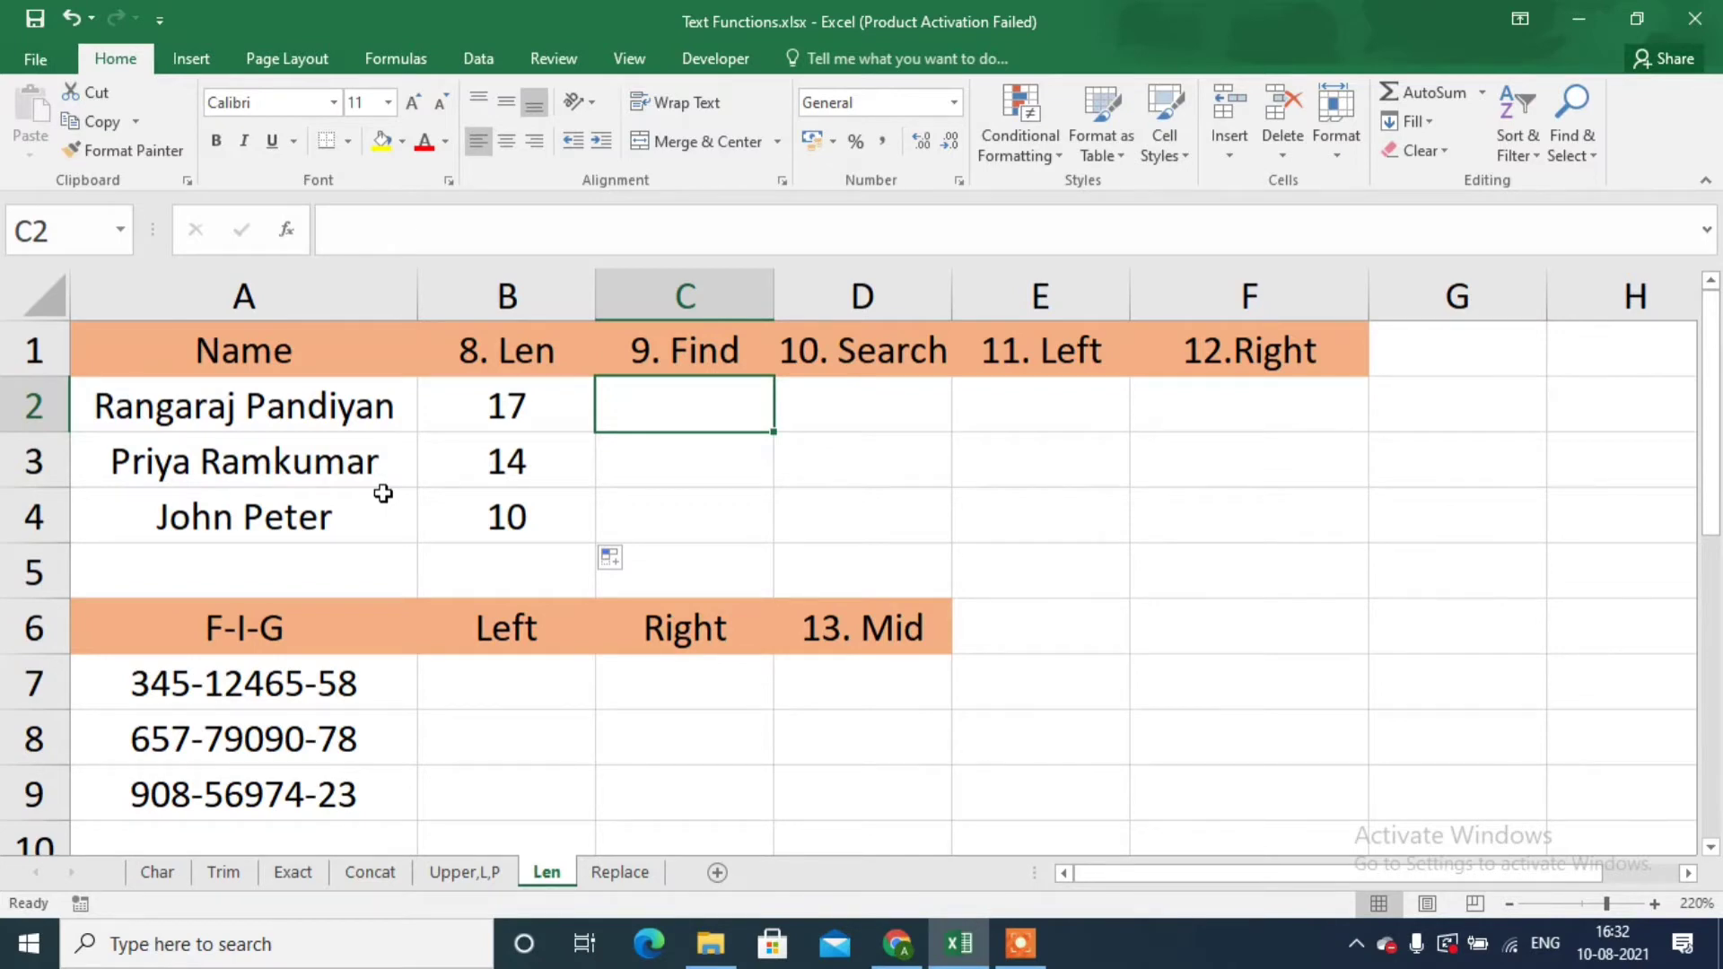
{"action": "type", "text": "="}
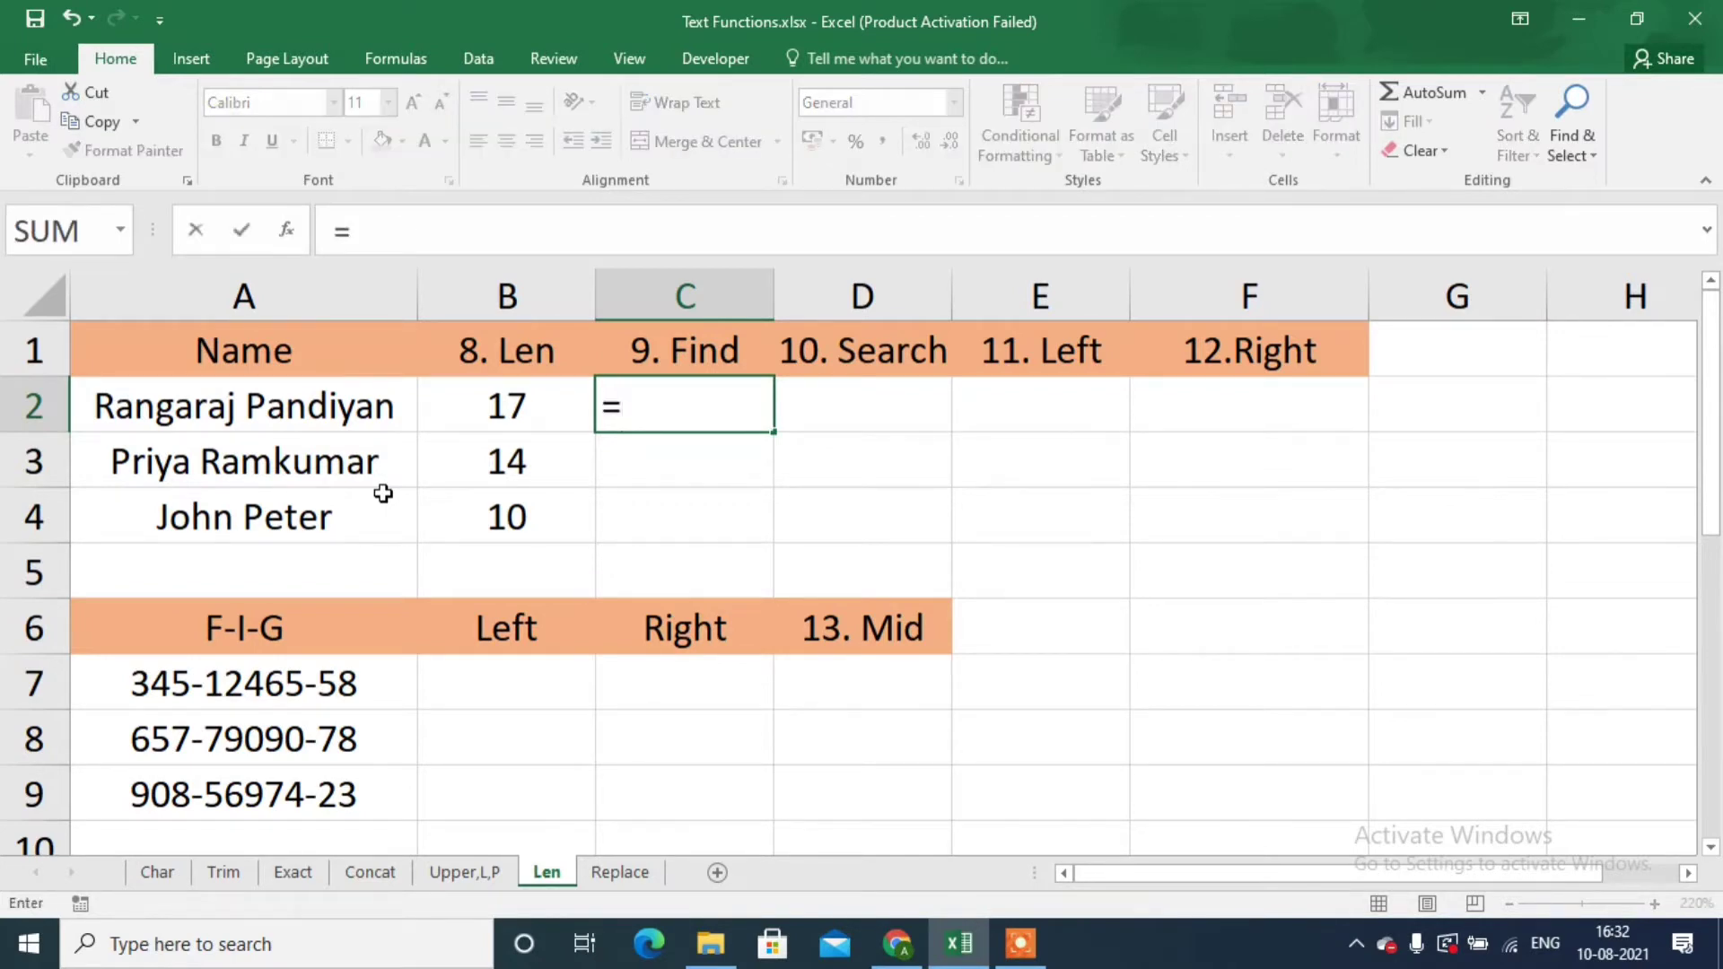
{"action": "type", "text": "find"}
{"action": "key", "text": "Tab"}
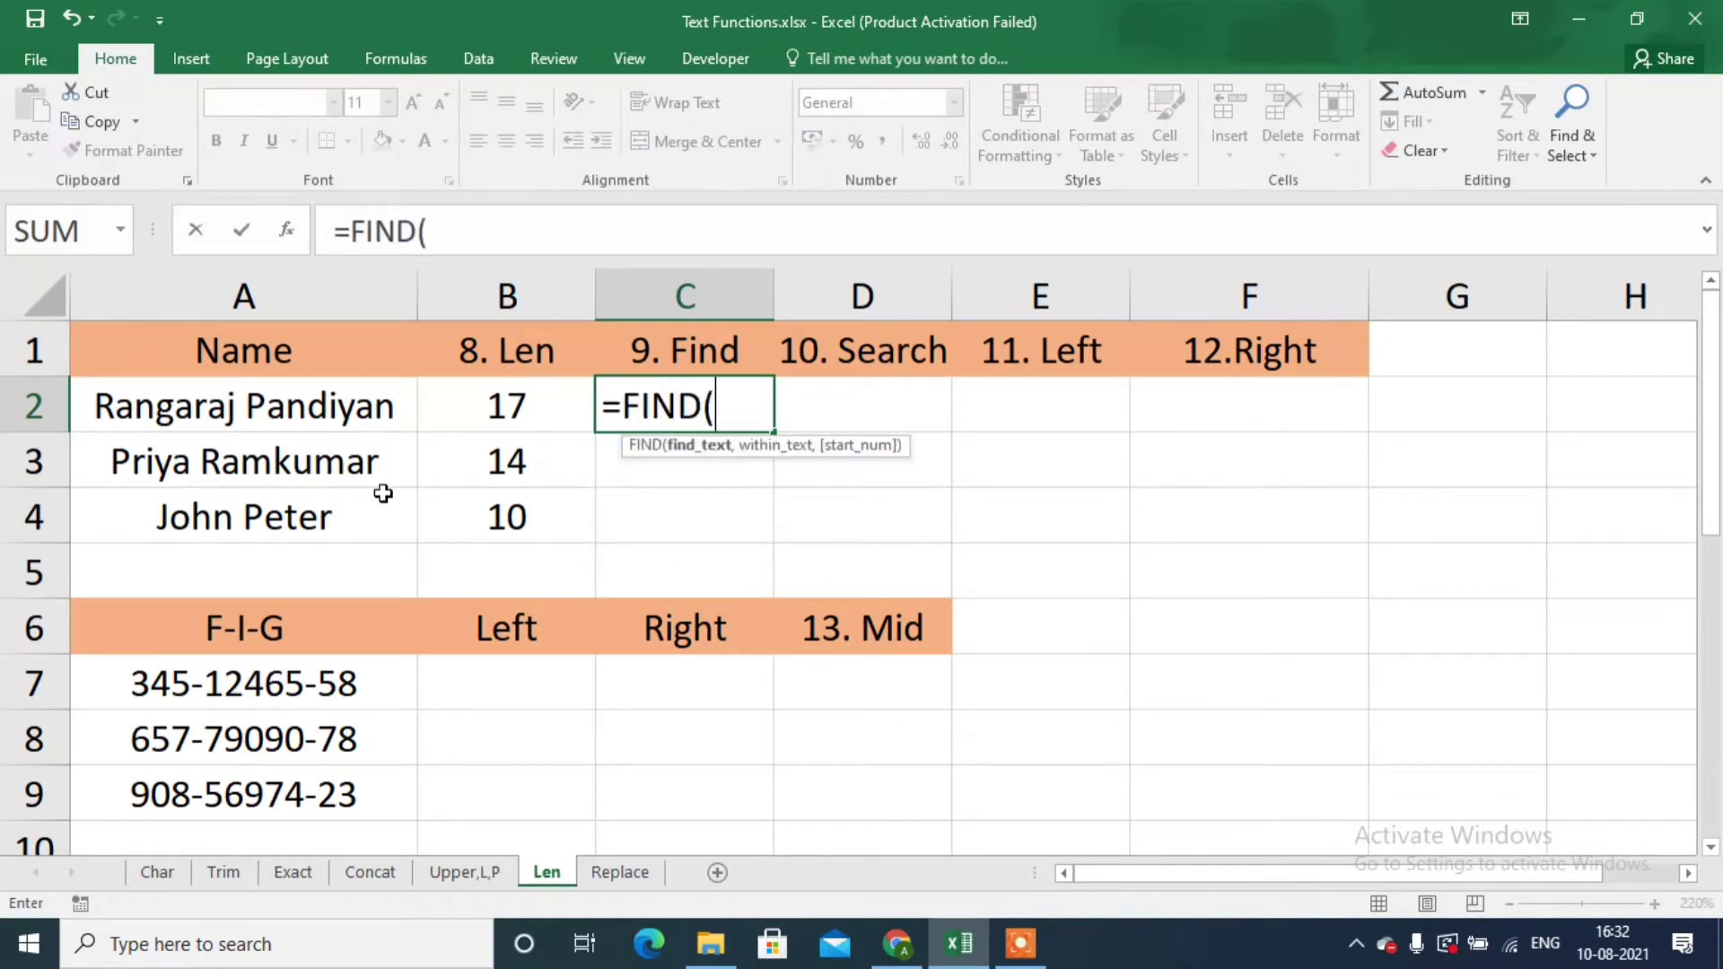
{"action": "left_click", "coordinate": [364, 421]}
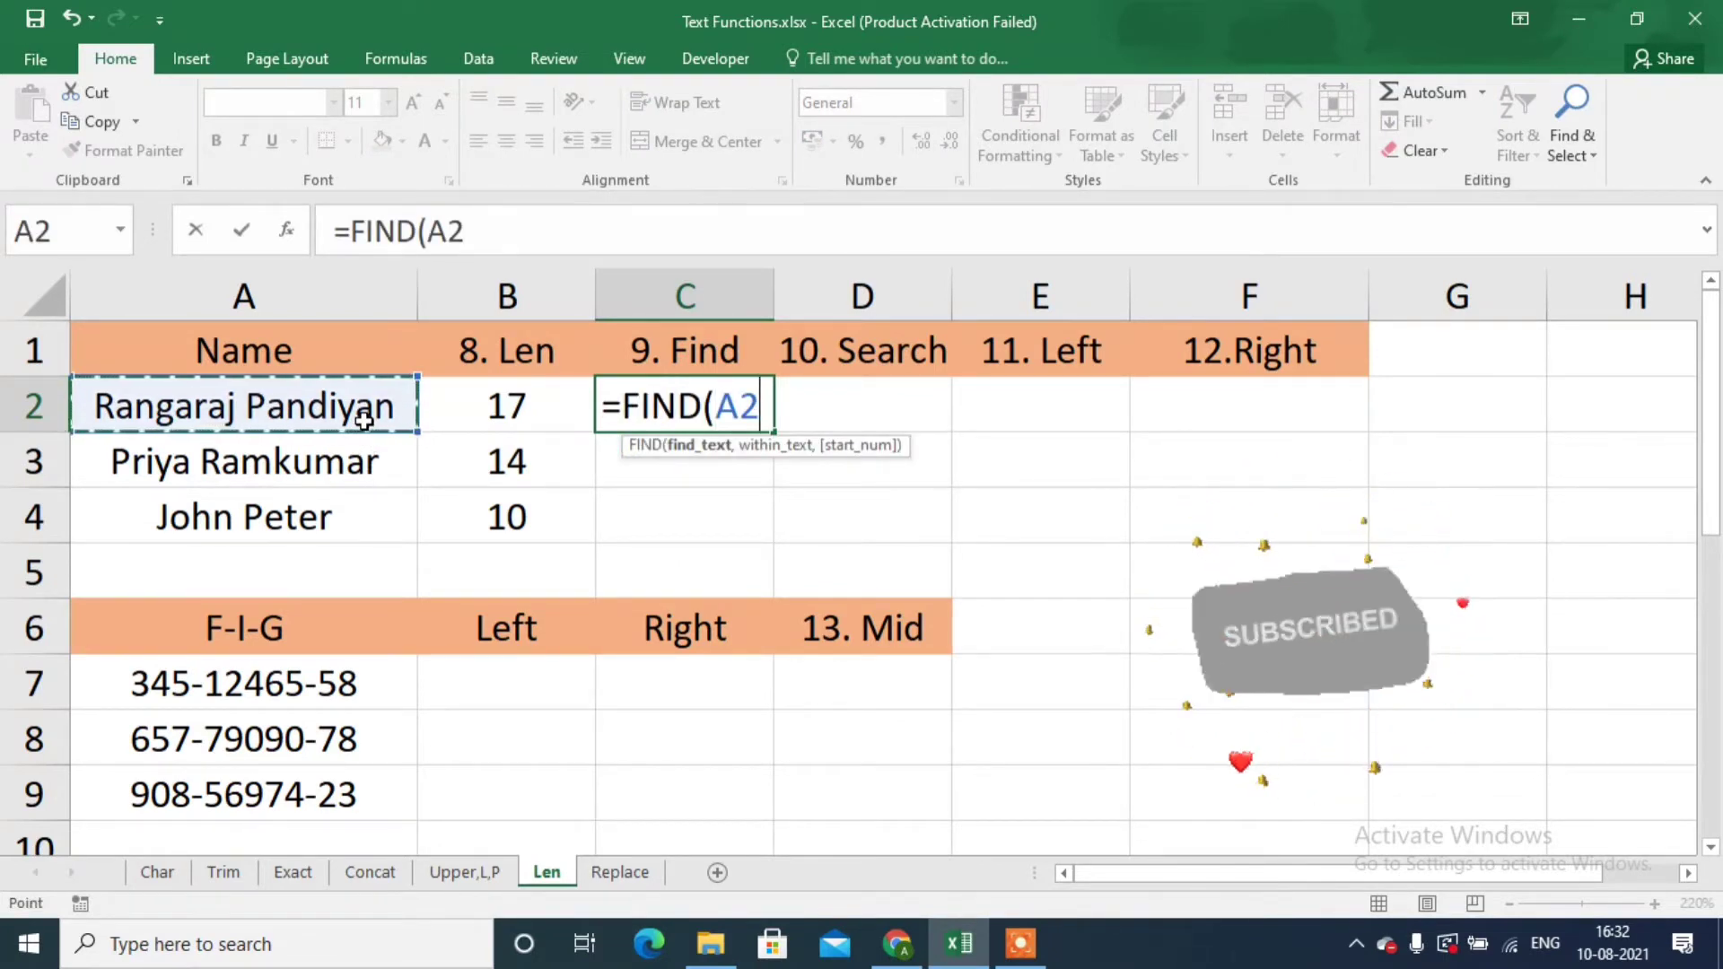
{"action": "key", "text": "BackSpace"}
{"action": "key", "text": "BackSpace"}
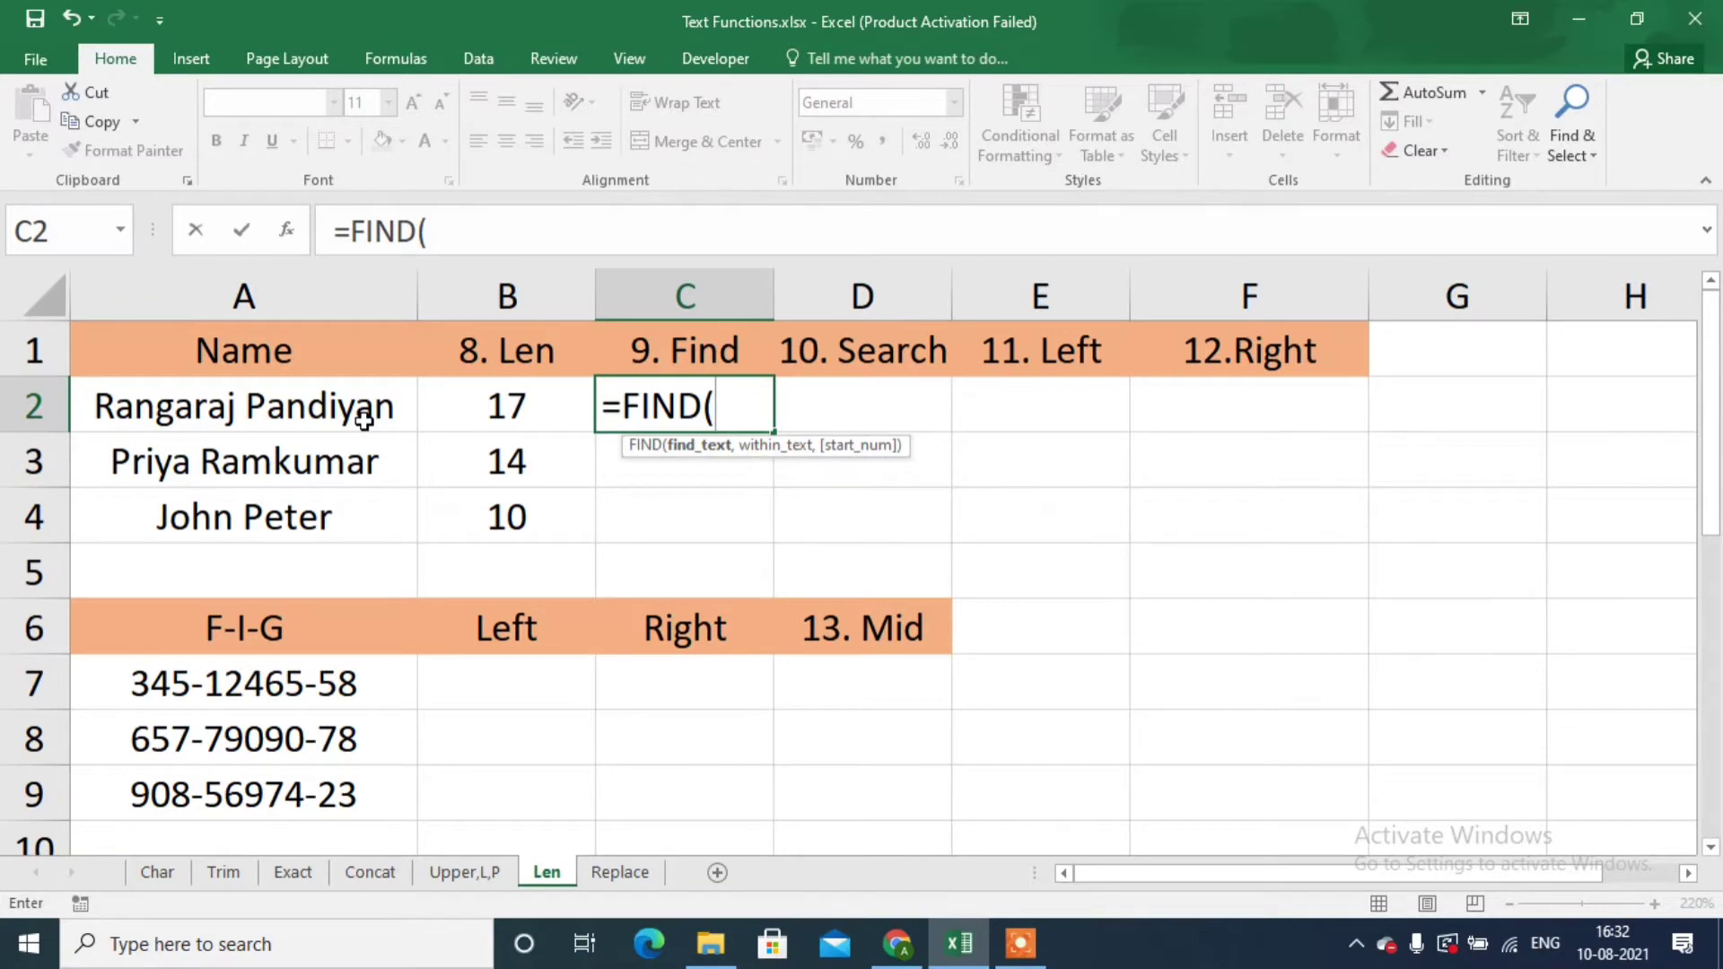
{"action": "type", "text": "\"p\""}
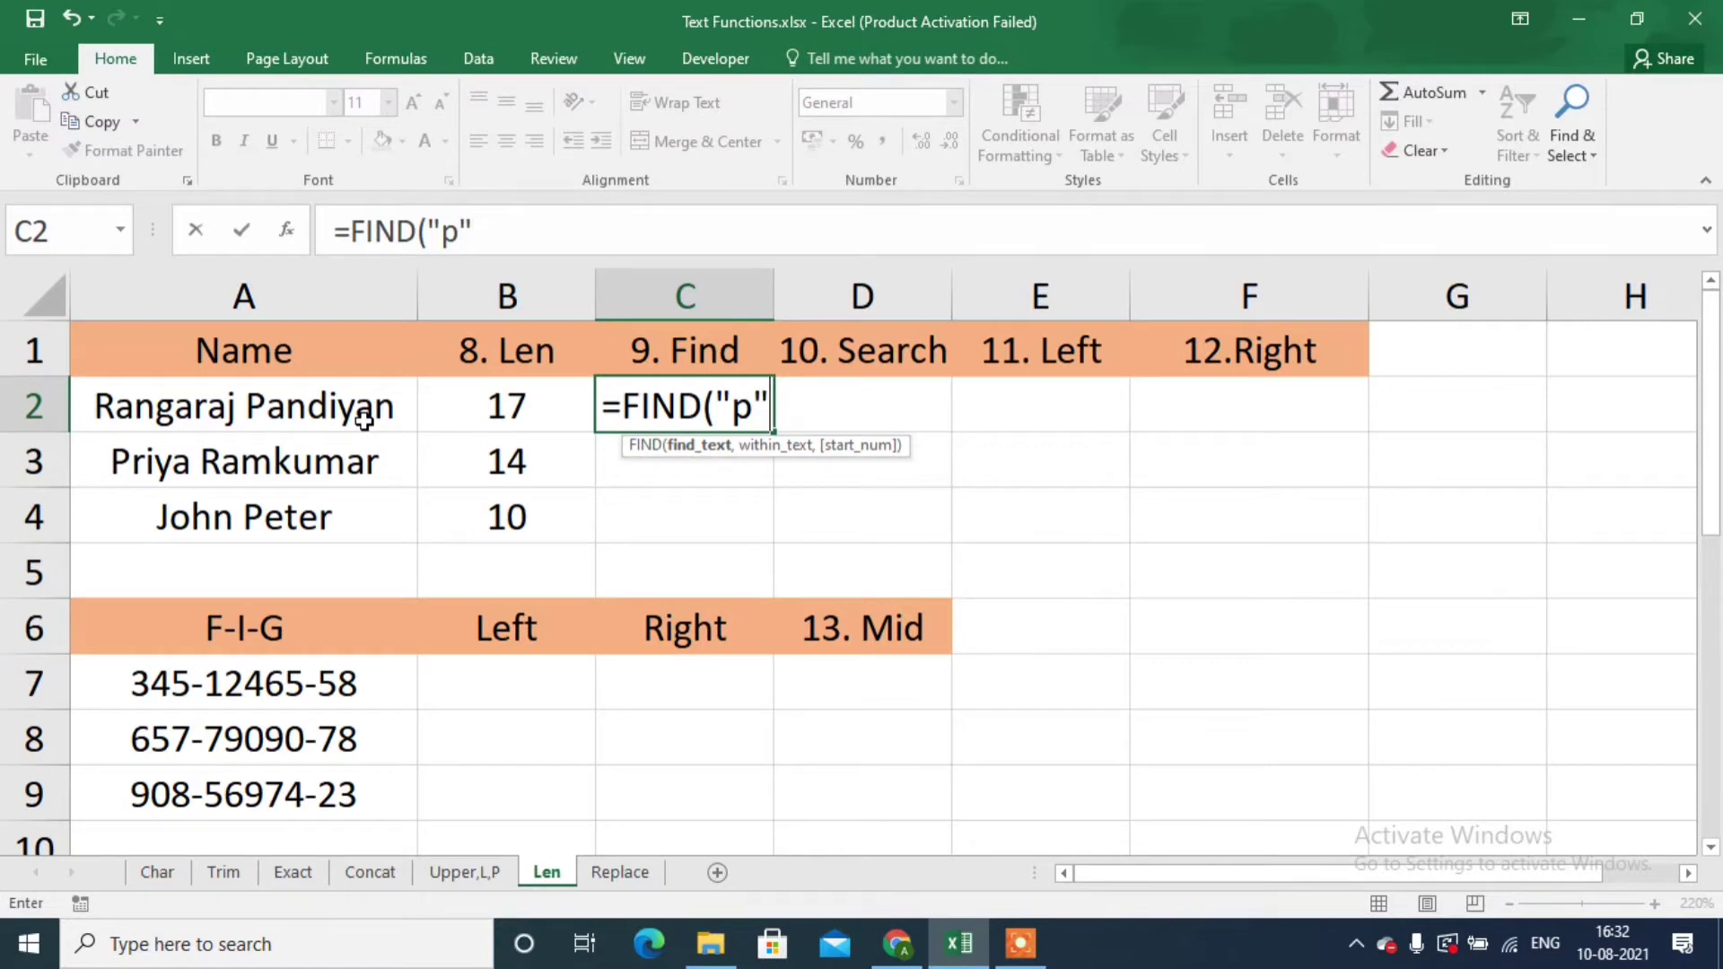
{"action": "type", "text": ","}
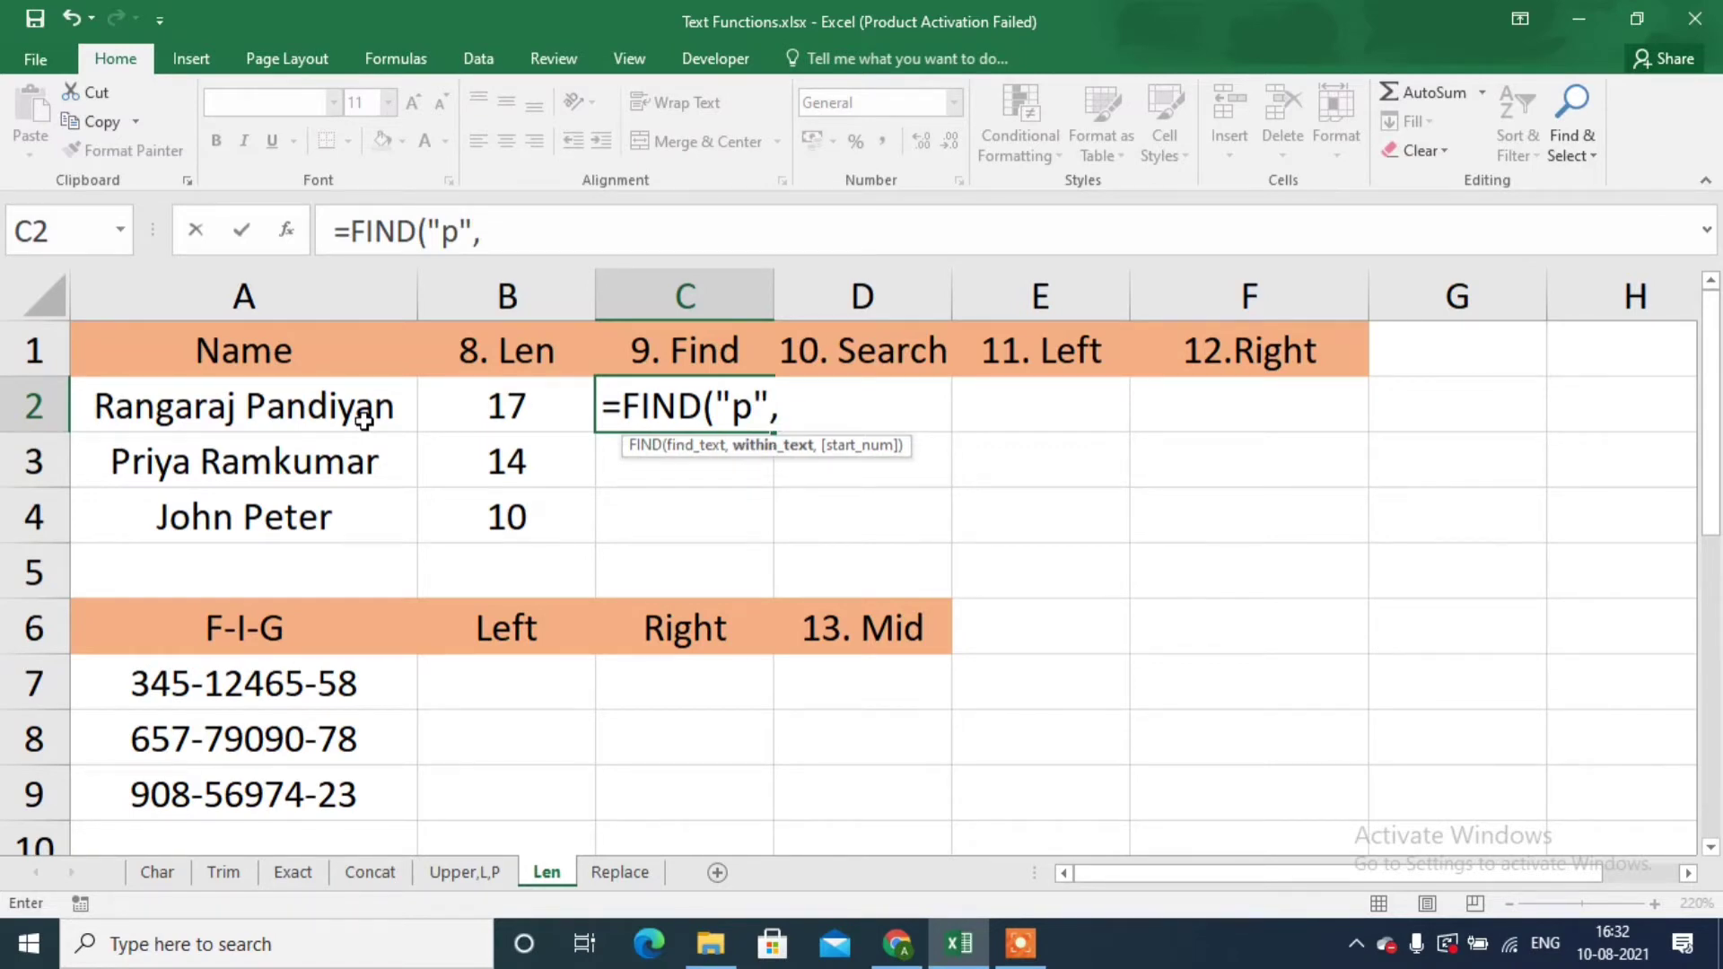
{"action": "left_click", "coordinate": [303, 409]}
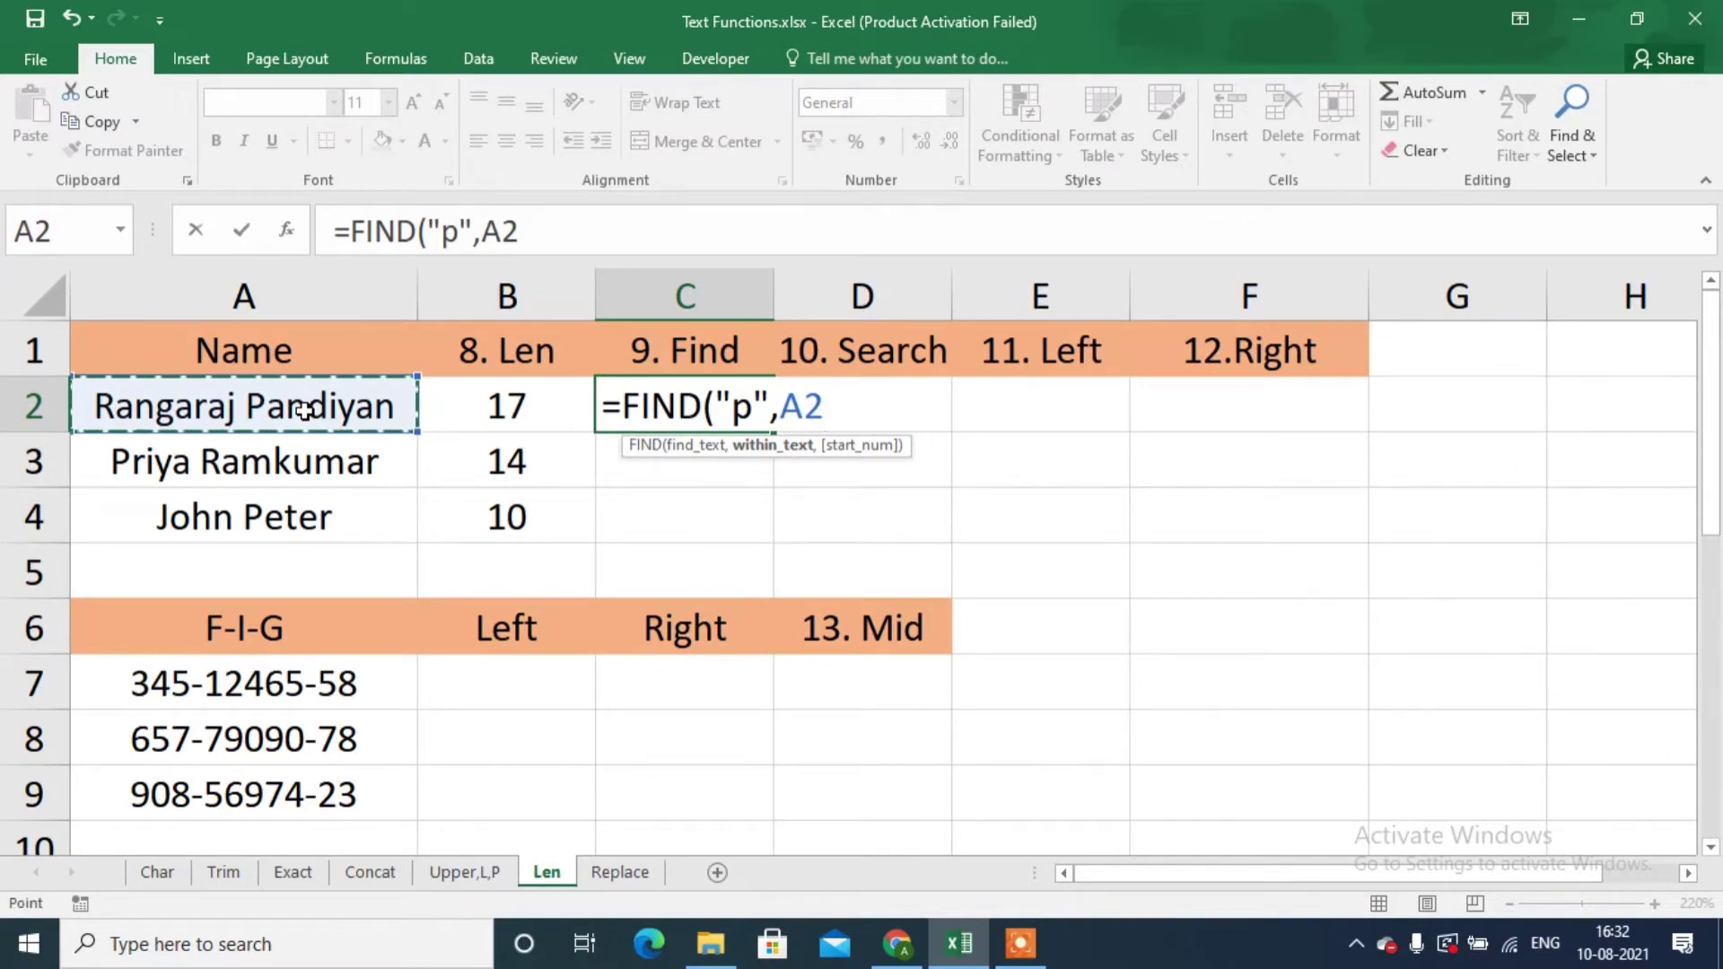
{"action": "type", "text": ")"}
{"action": "key", "text": "Return"}
{"action": "key", "text": "Up"}
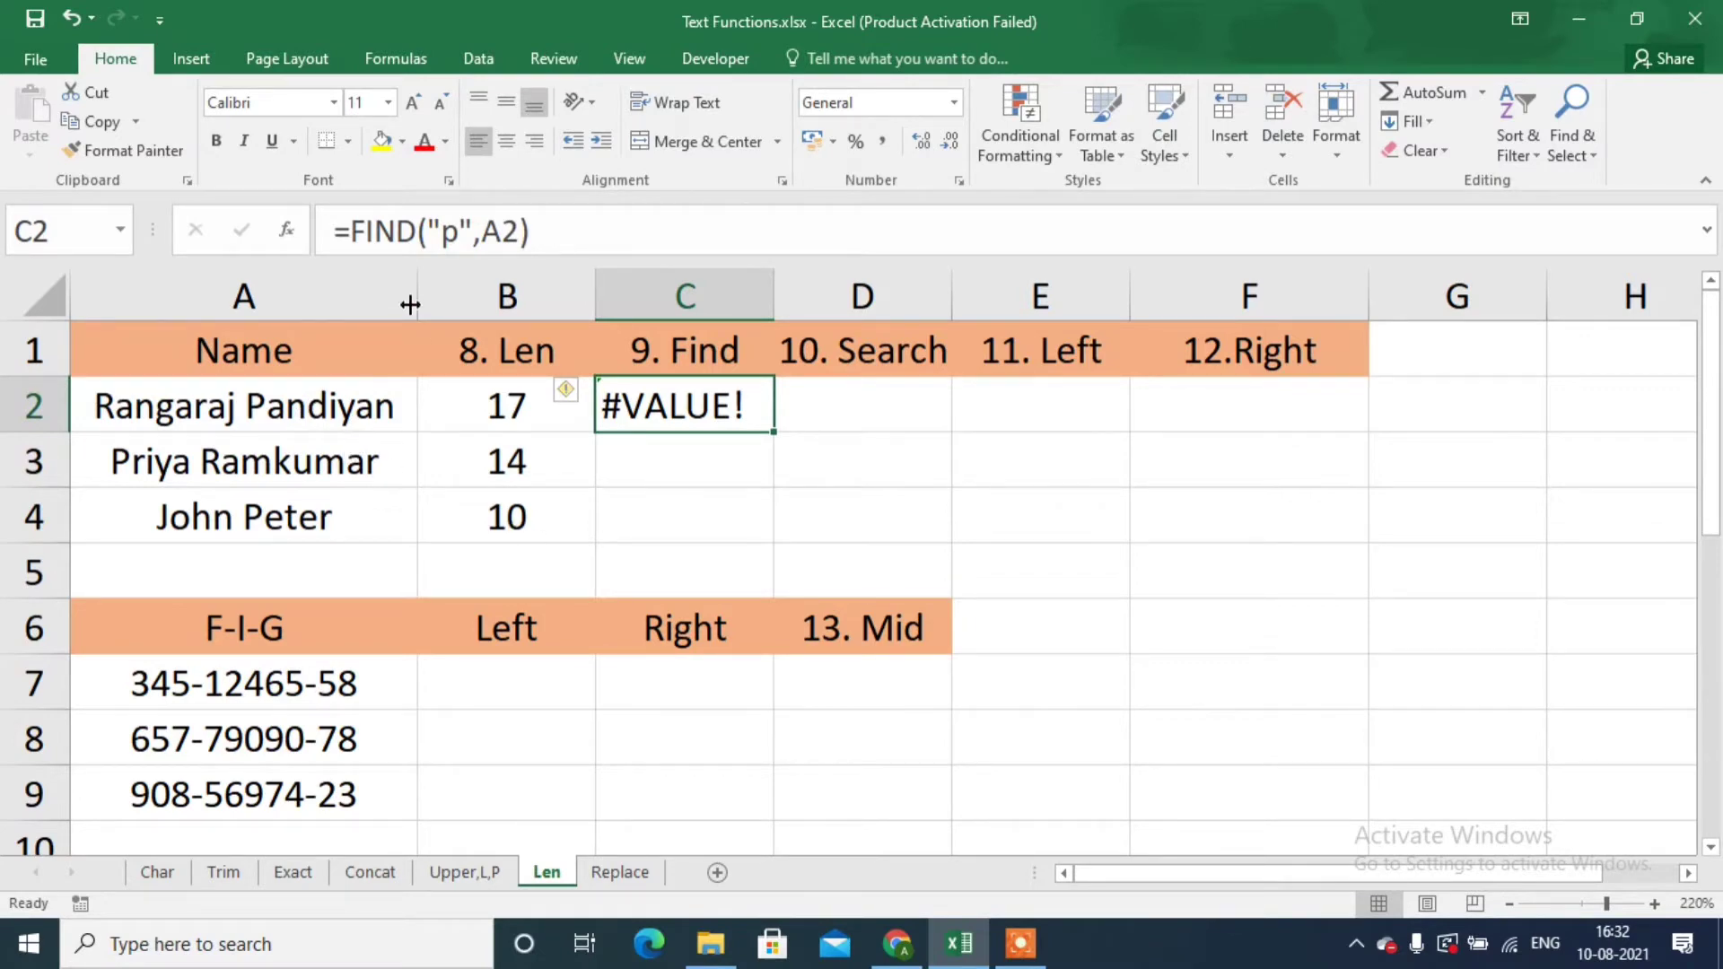
Change the search text in the C2 FIND formula to an uppercase P.
{"action": "left_click", "coordinate": [459, 231]}
{"action": "key", "text": "BackSpace"}
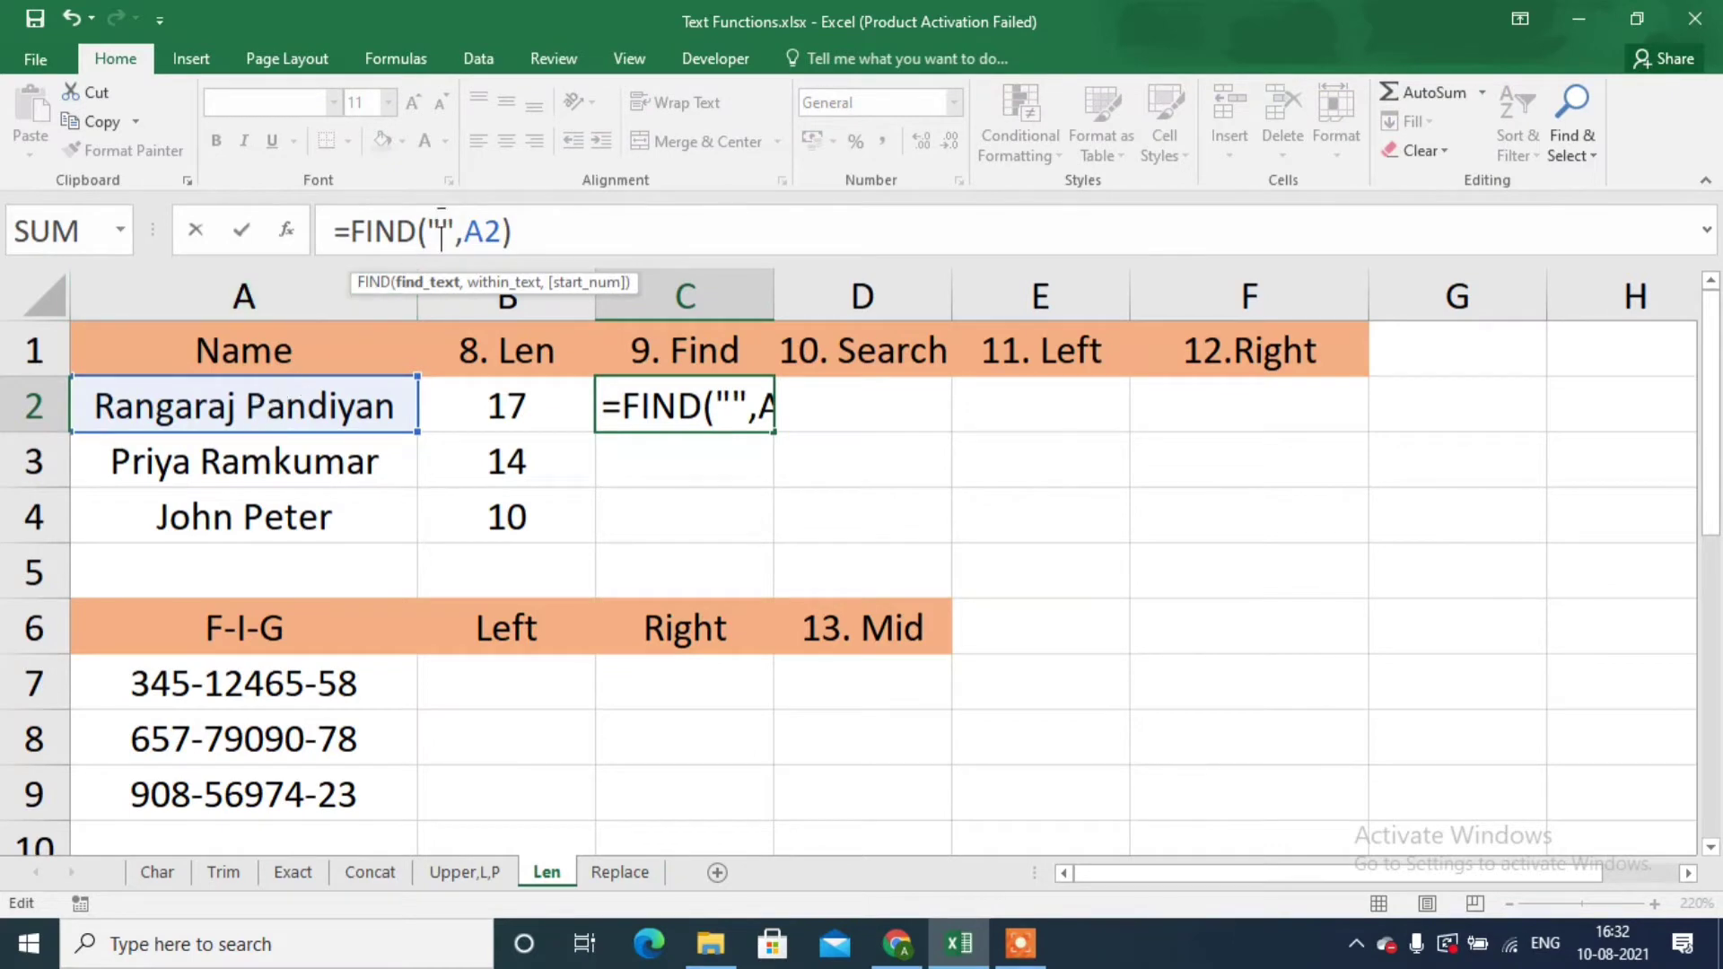
{"action": "type", "text": "P"}
{"action": "key", "text": "Return"}
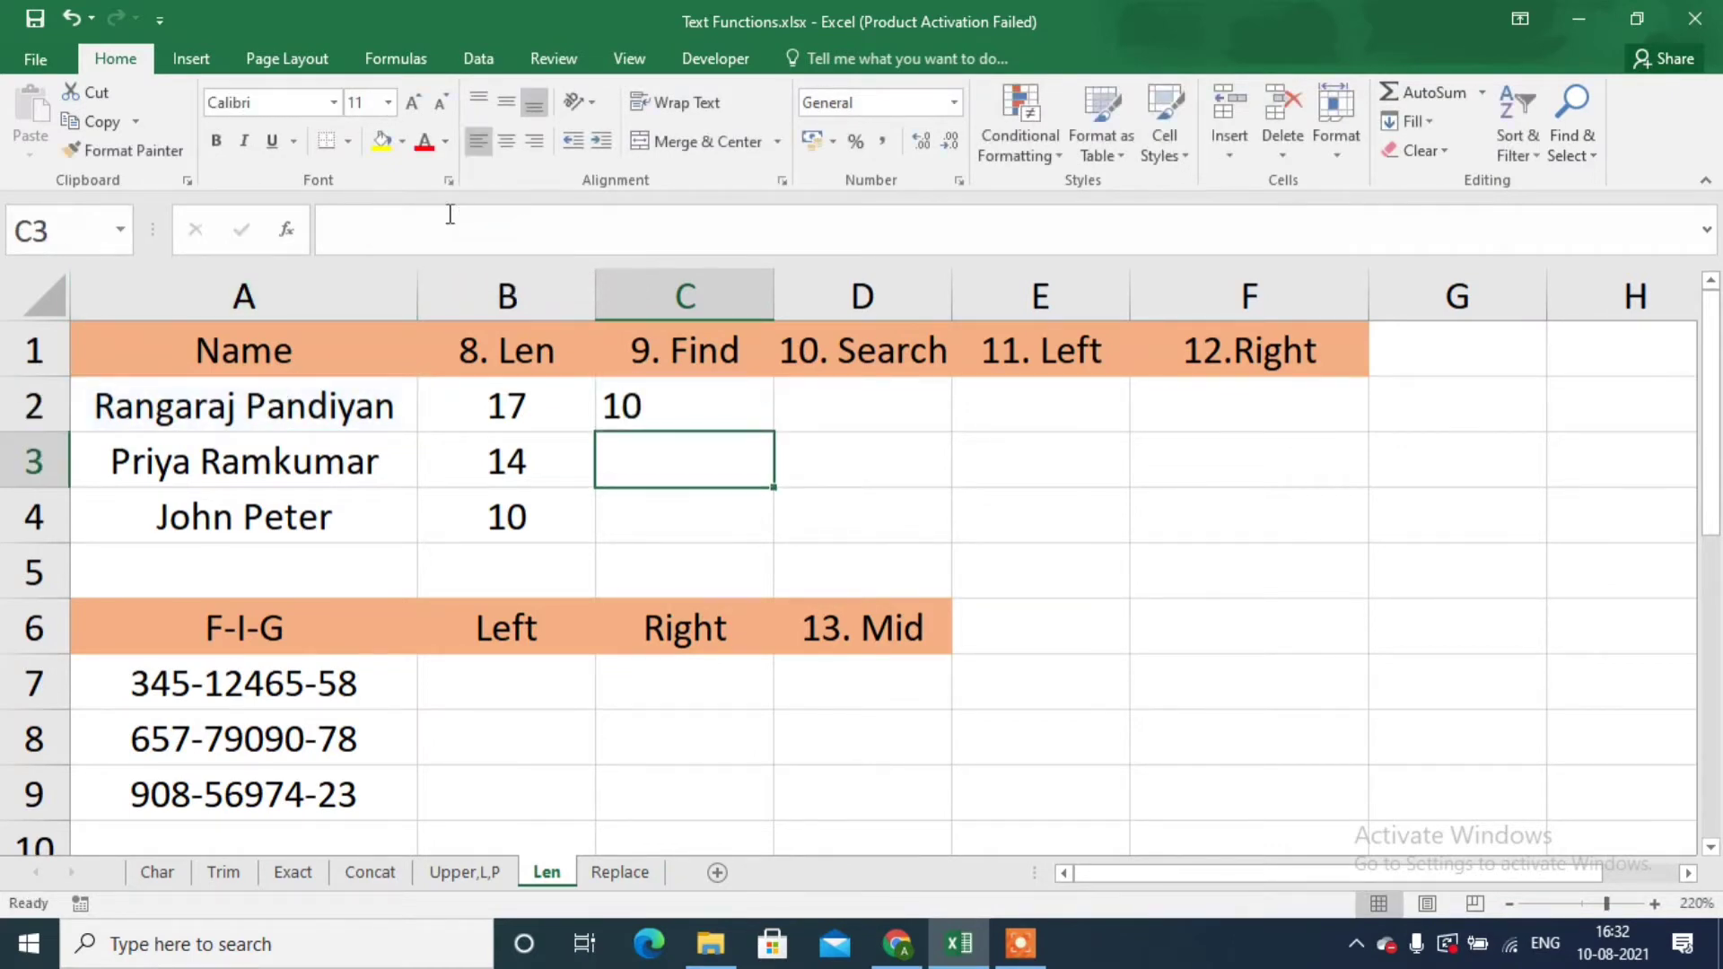
{"action": "key", "text": "Up"}
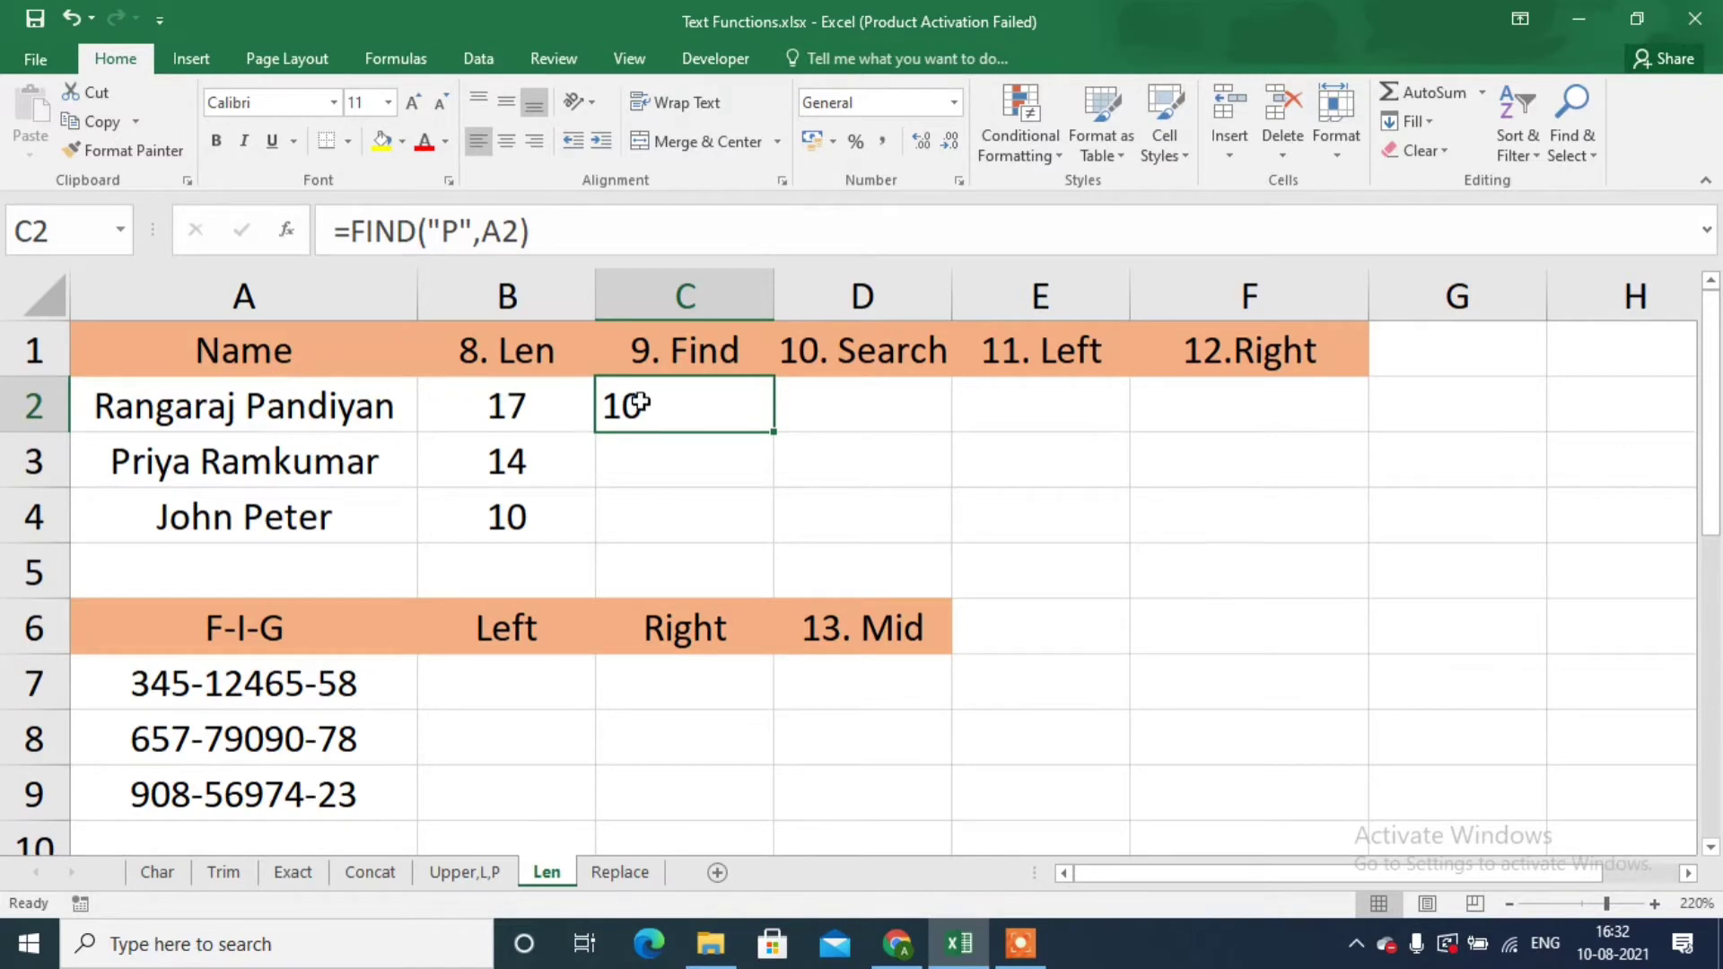
Enter =SEARCH("p",A2) in D2 under 10. Search and compare it with the FIND formula in C2.
{"action": "left_click", "coordinate": [877, 427]}
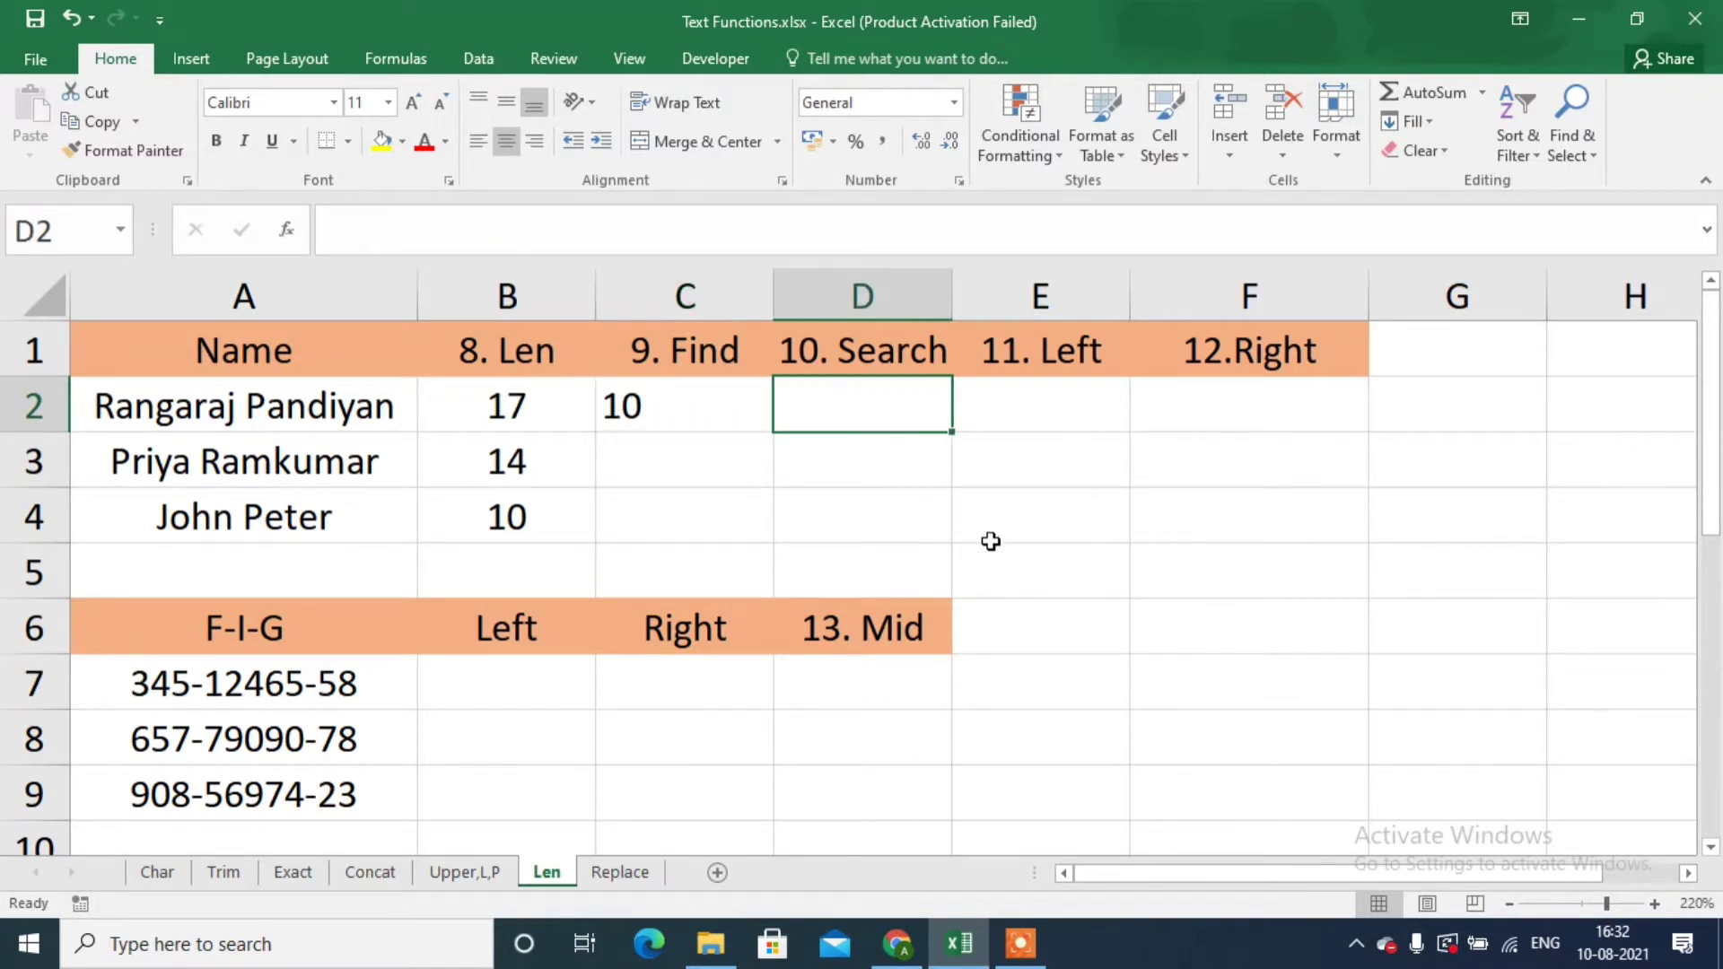
{"action": "type", "text": "=sea"}
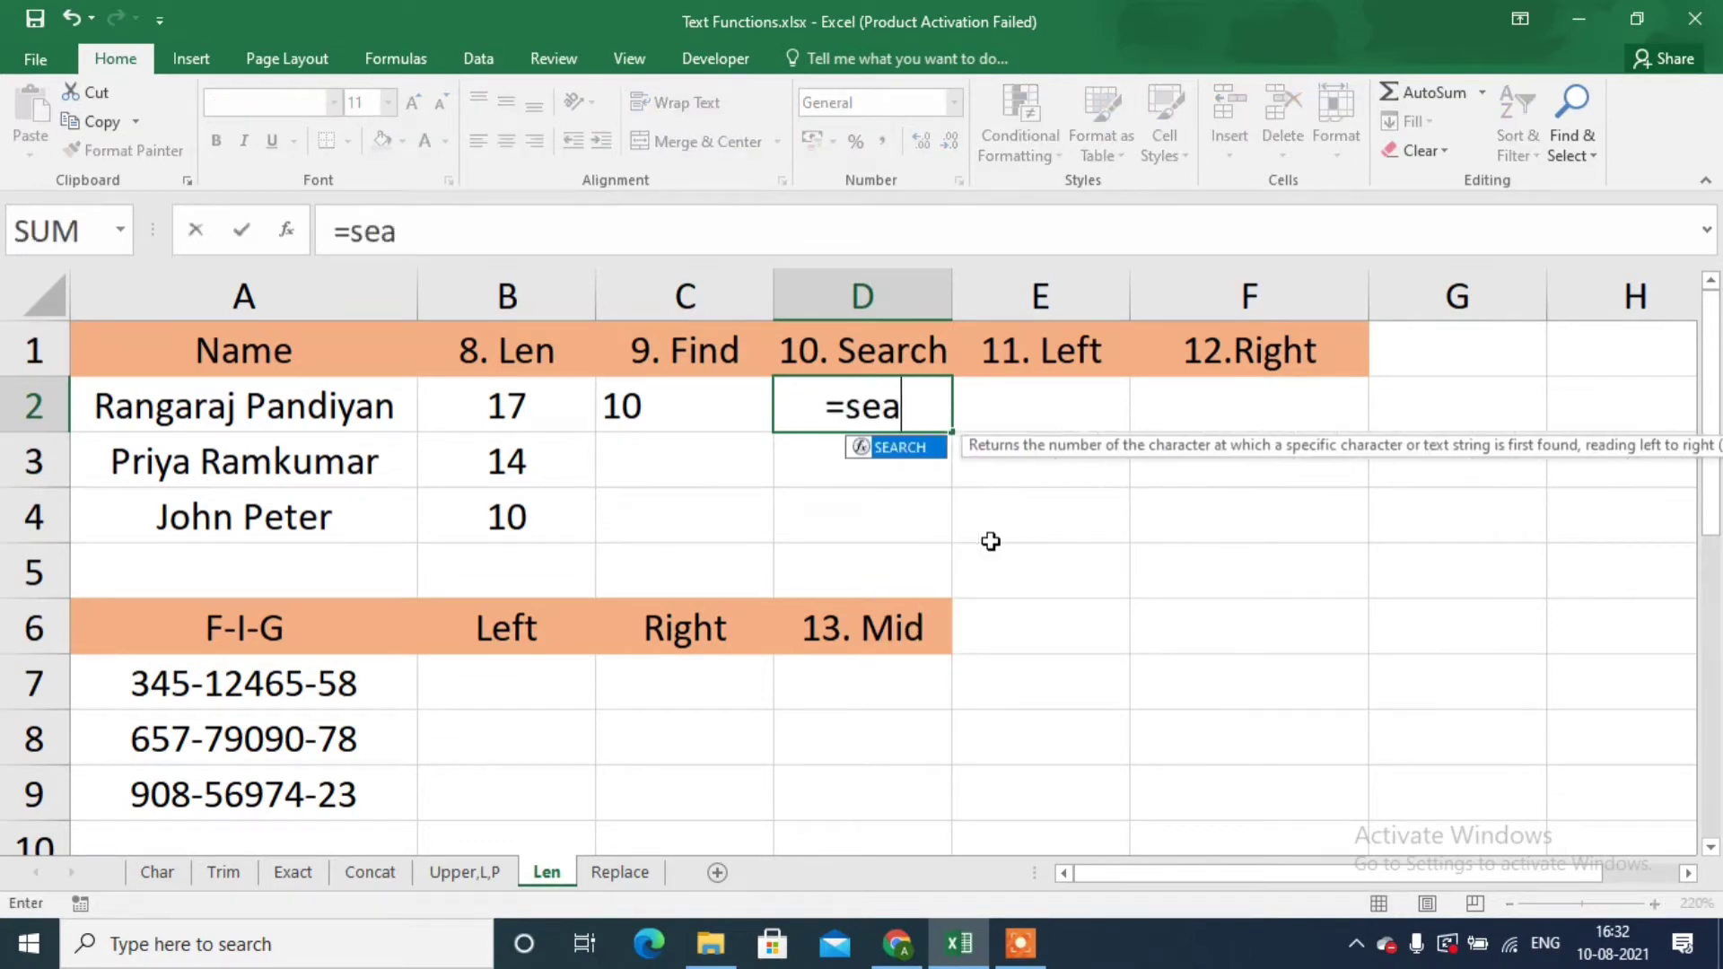
{"action": "key", "text": "Tab"}
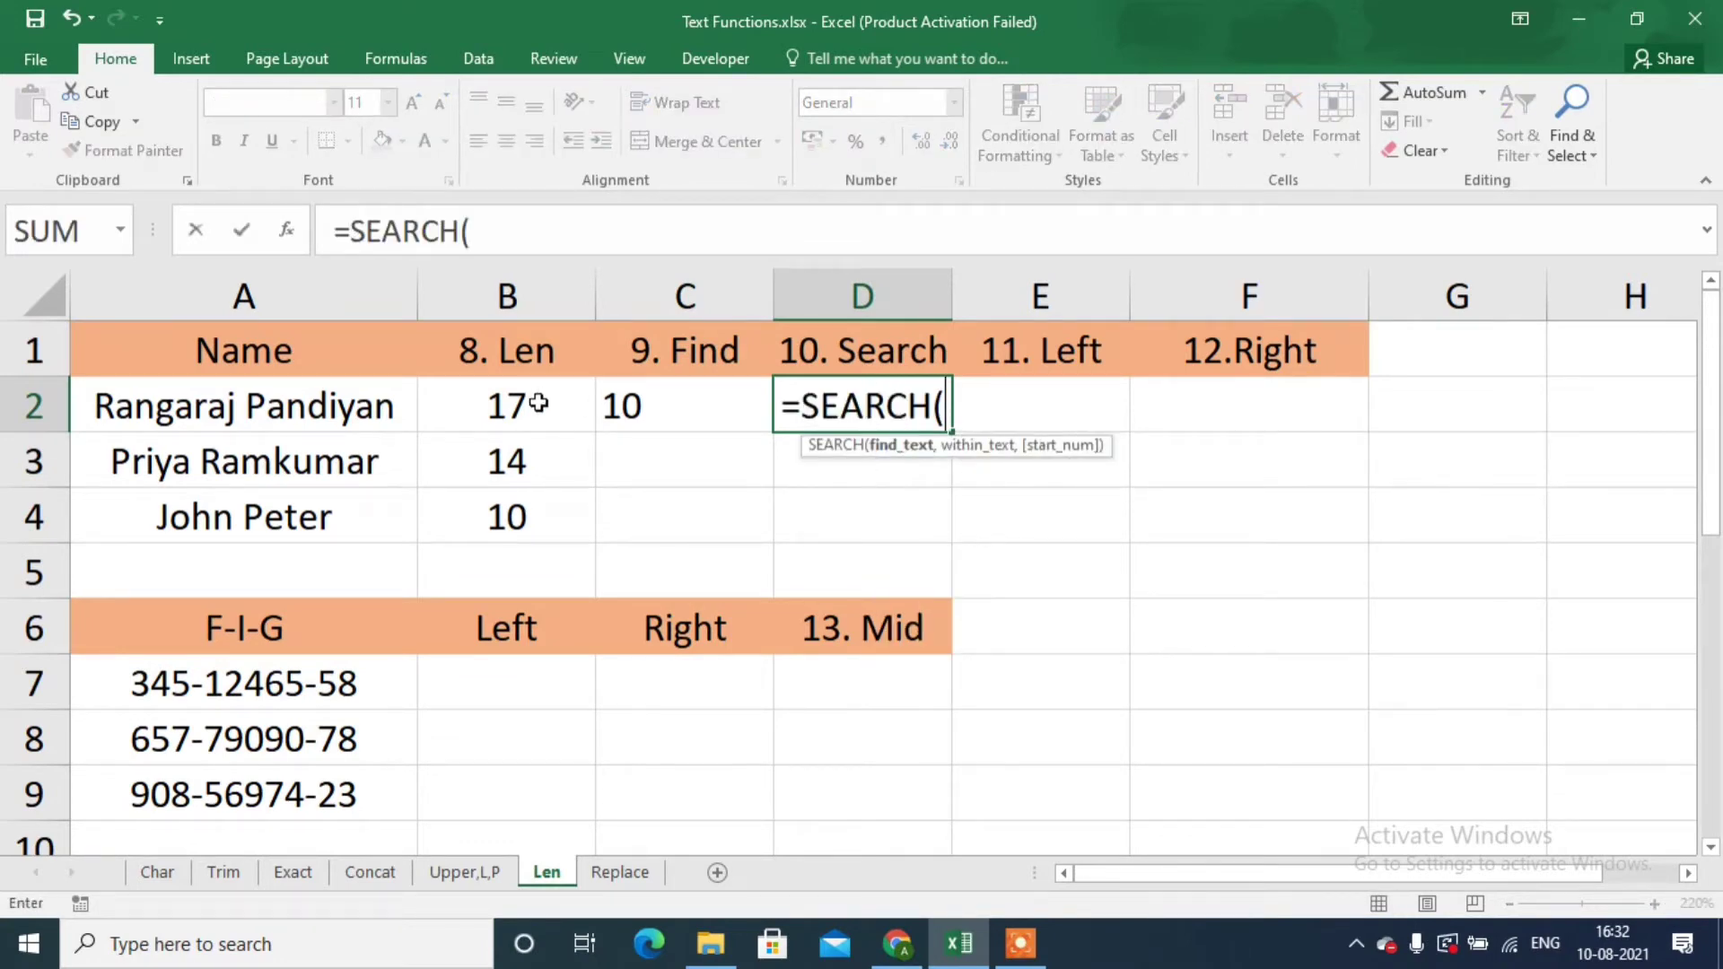
{"action": "type", "text": "\""}
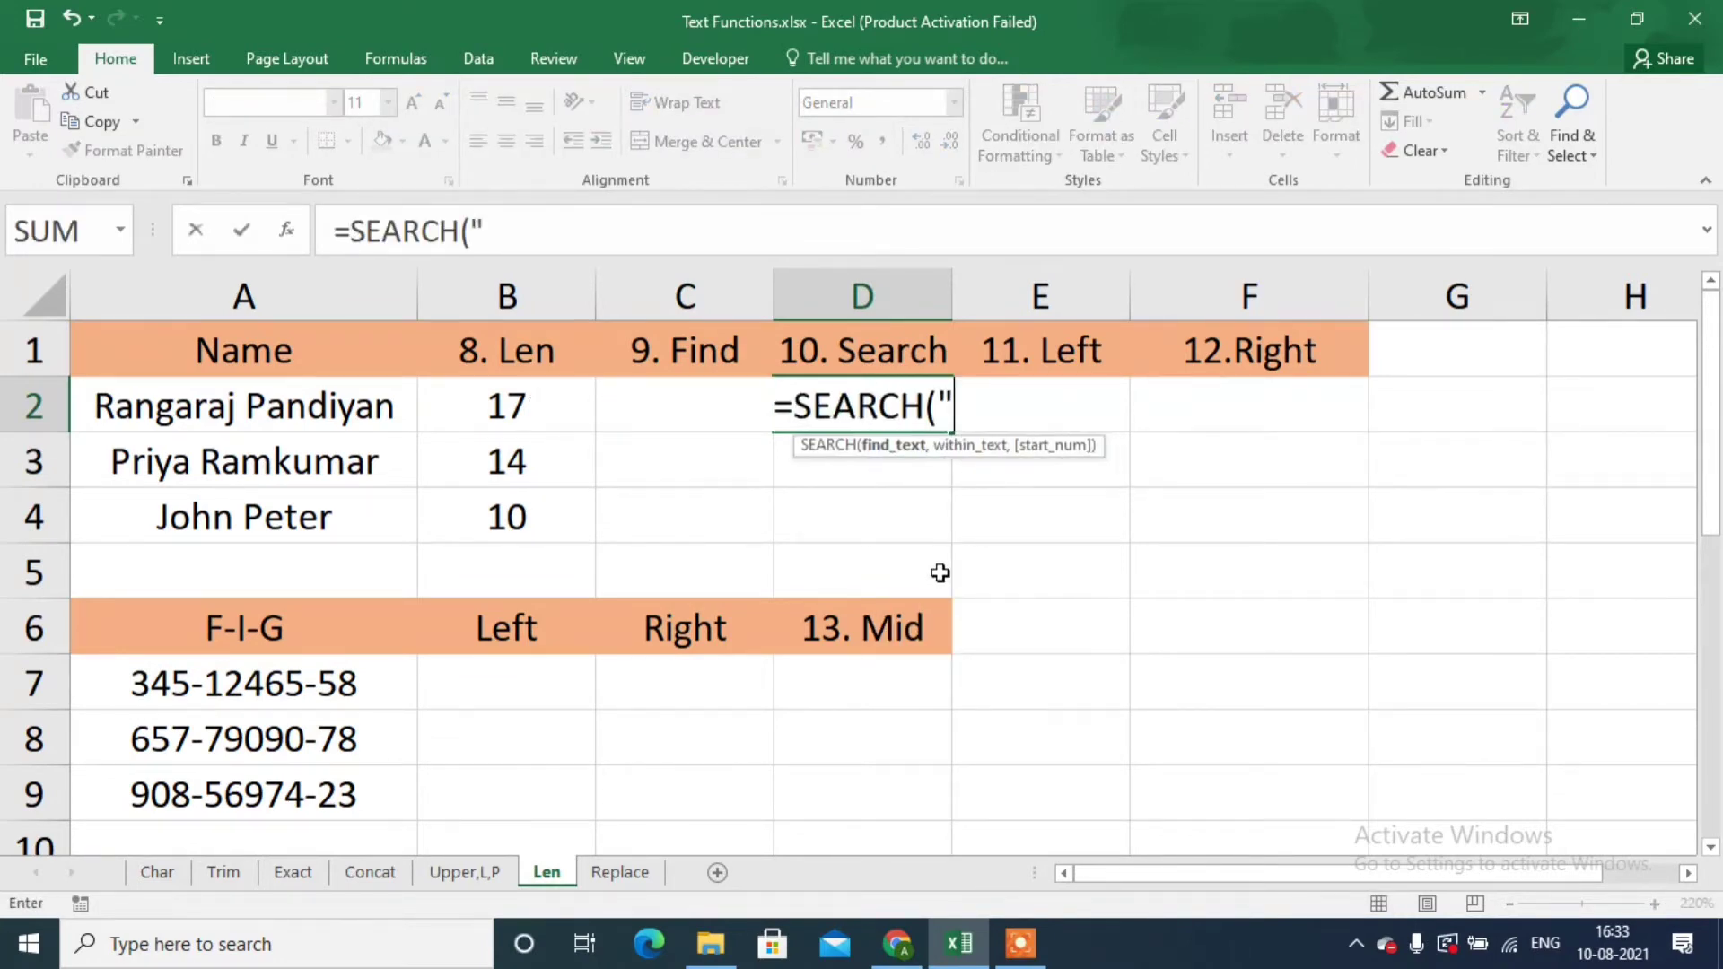
{"action": "type", "text": "p\""}
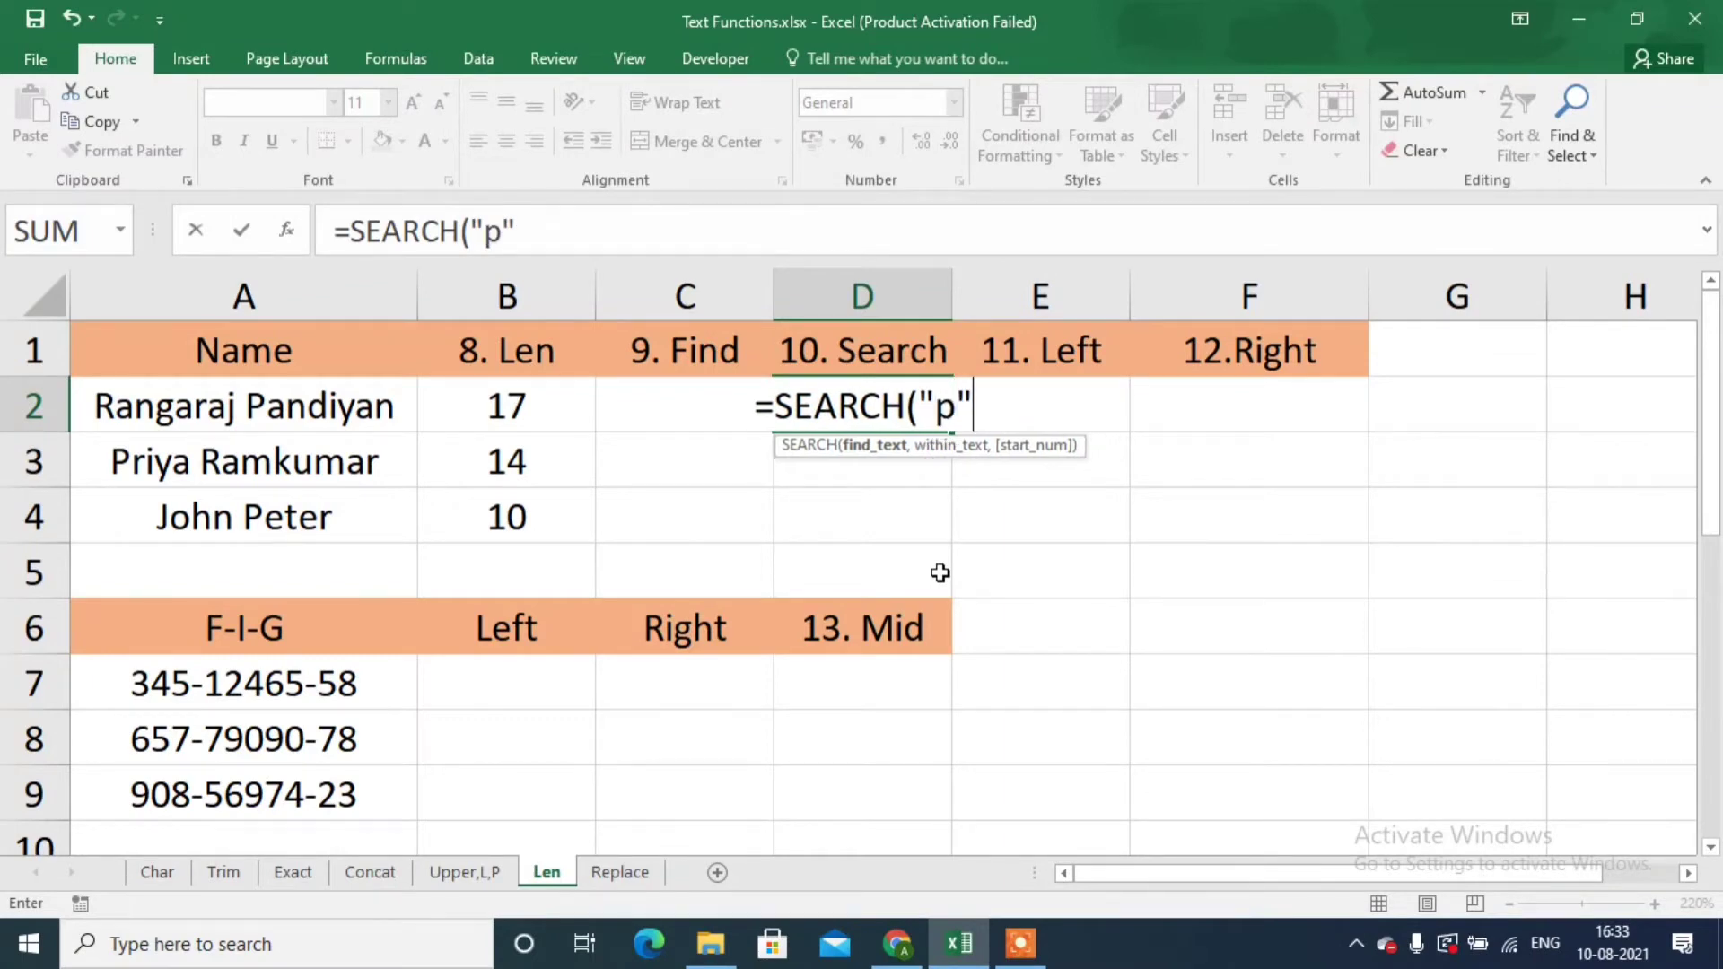
{"action": "type", "text": ","}
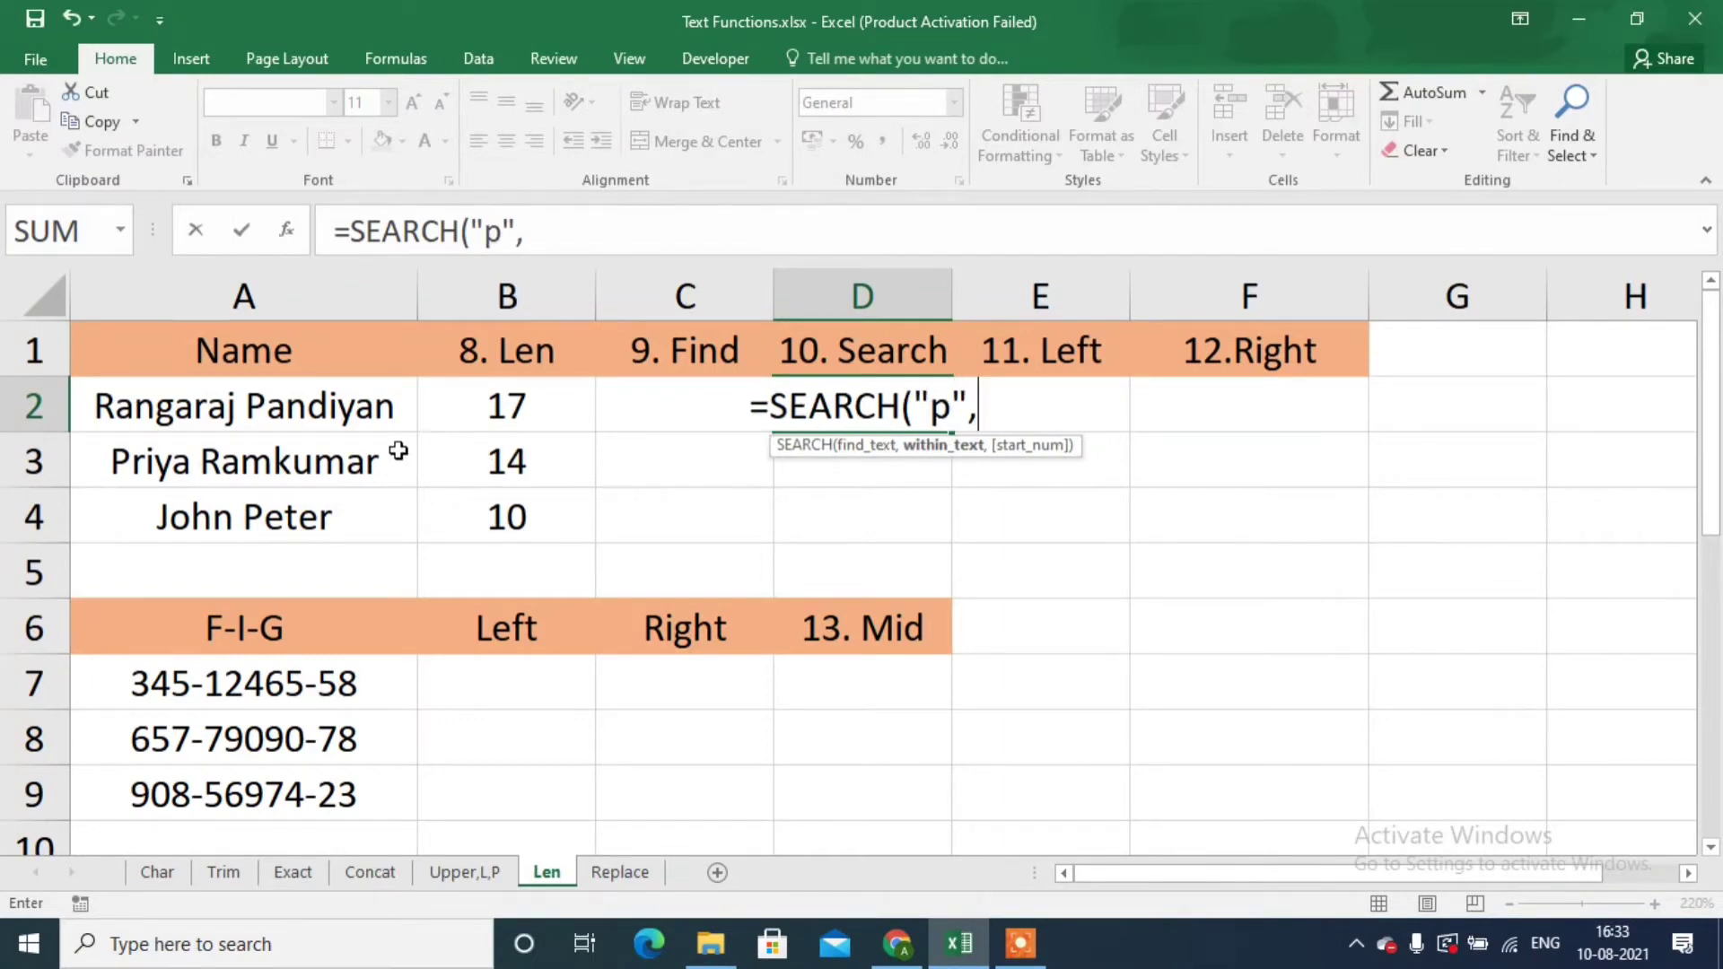
{"action": "left_click", "coordinate": [362, 429]}
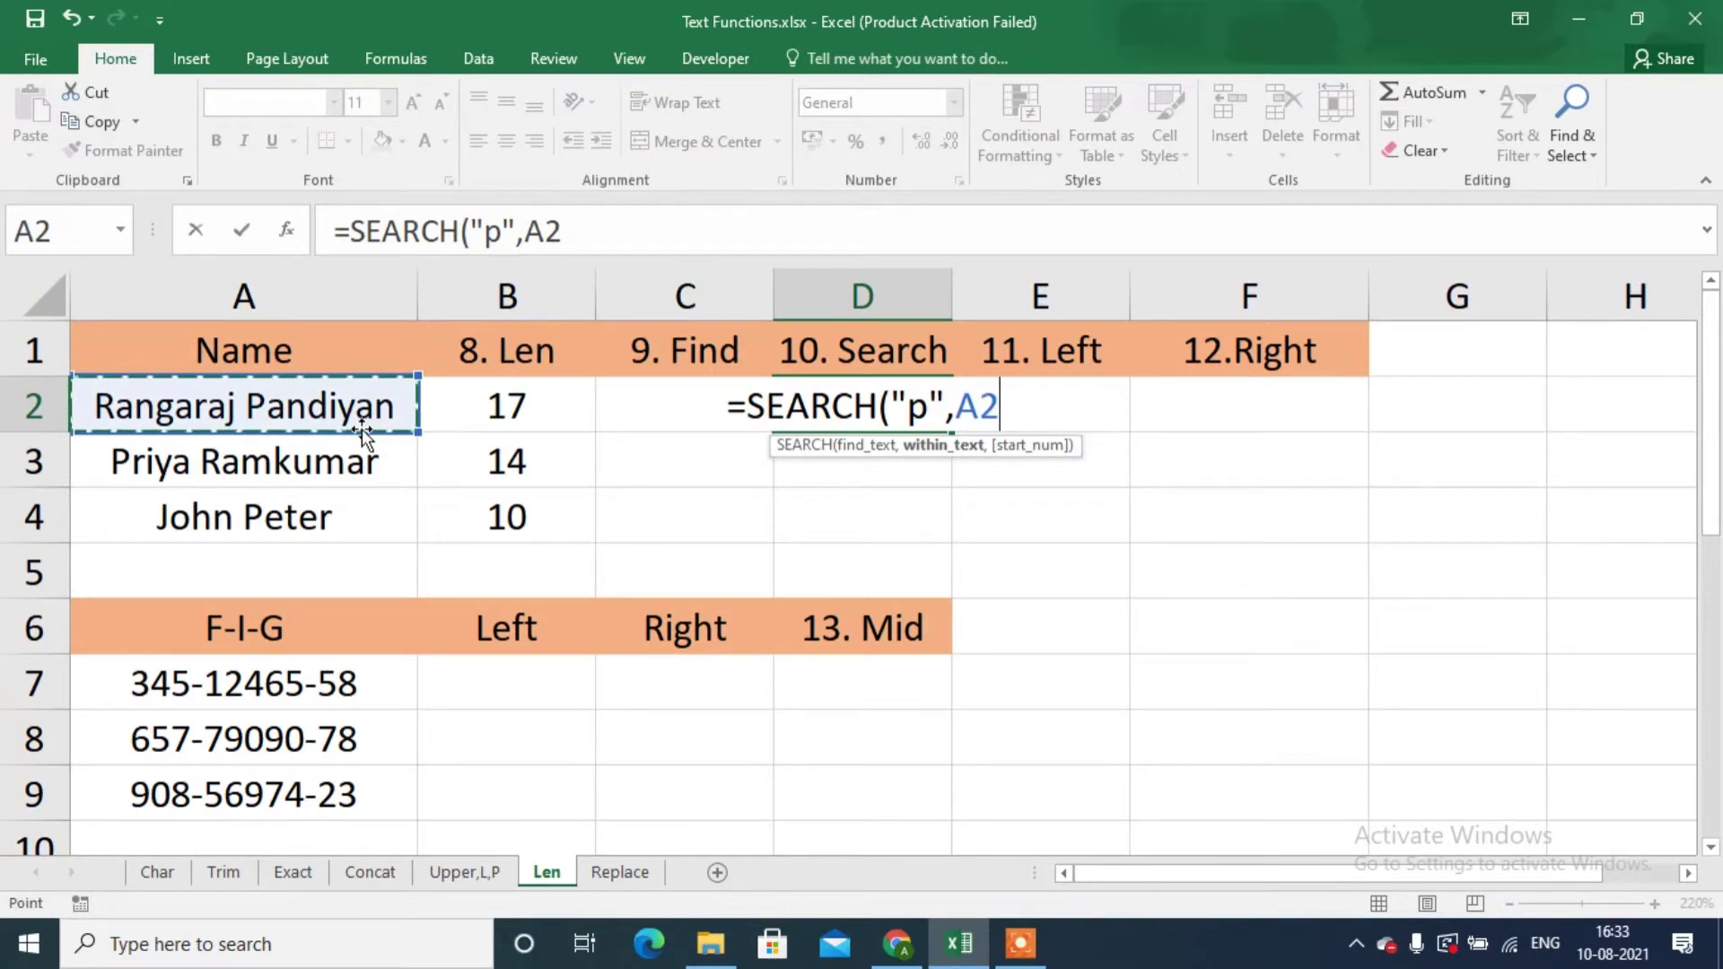
{"action": "type", "text": ")"}
{"action": "key", "text": "Return"}
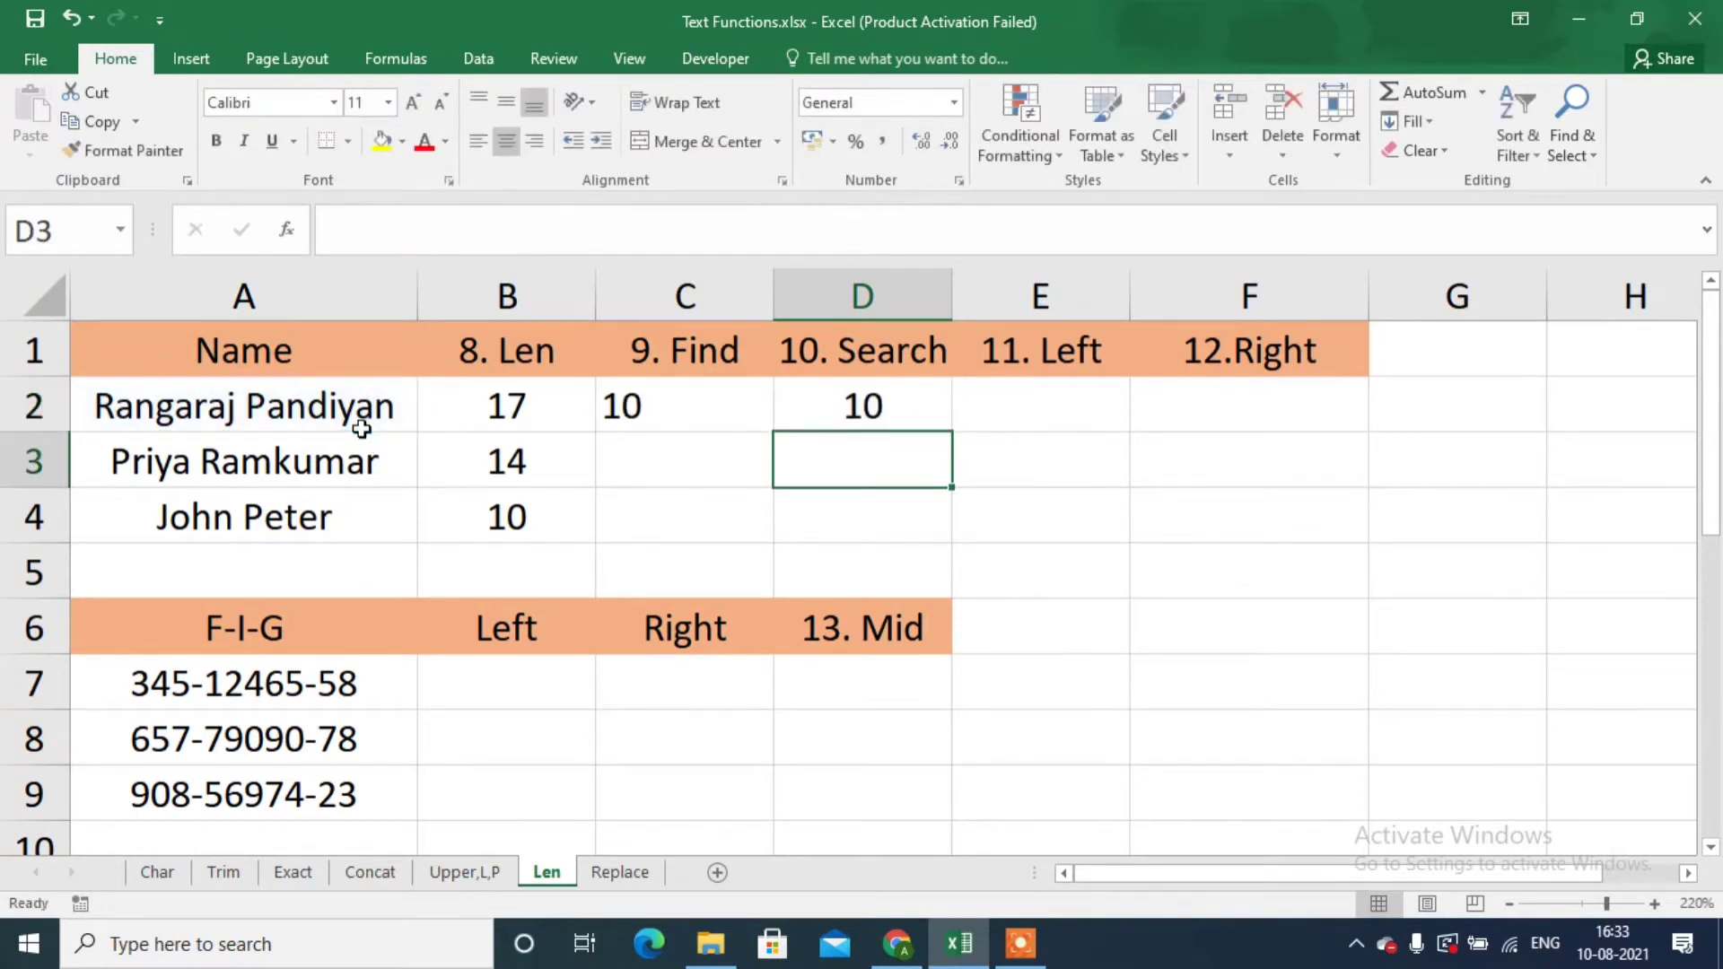
{"action": "key", "text": "Up"}
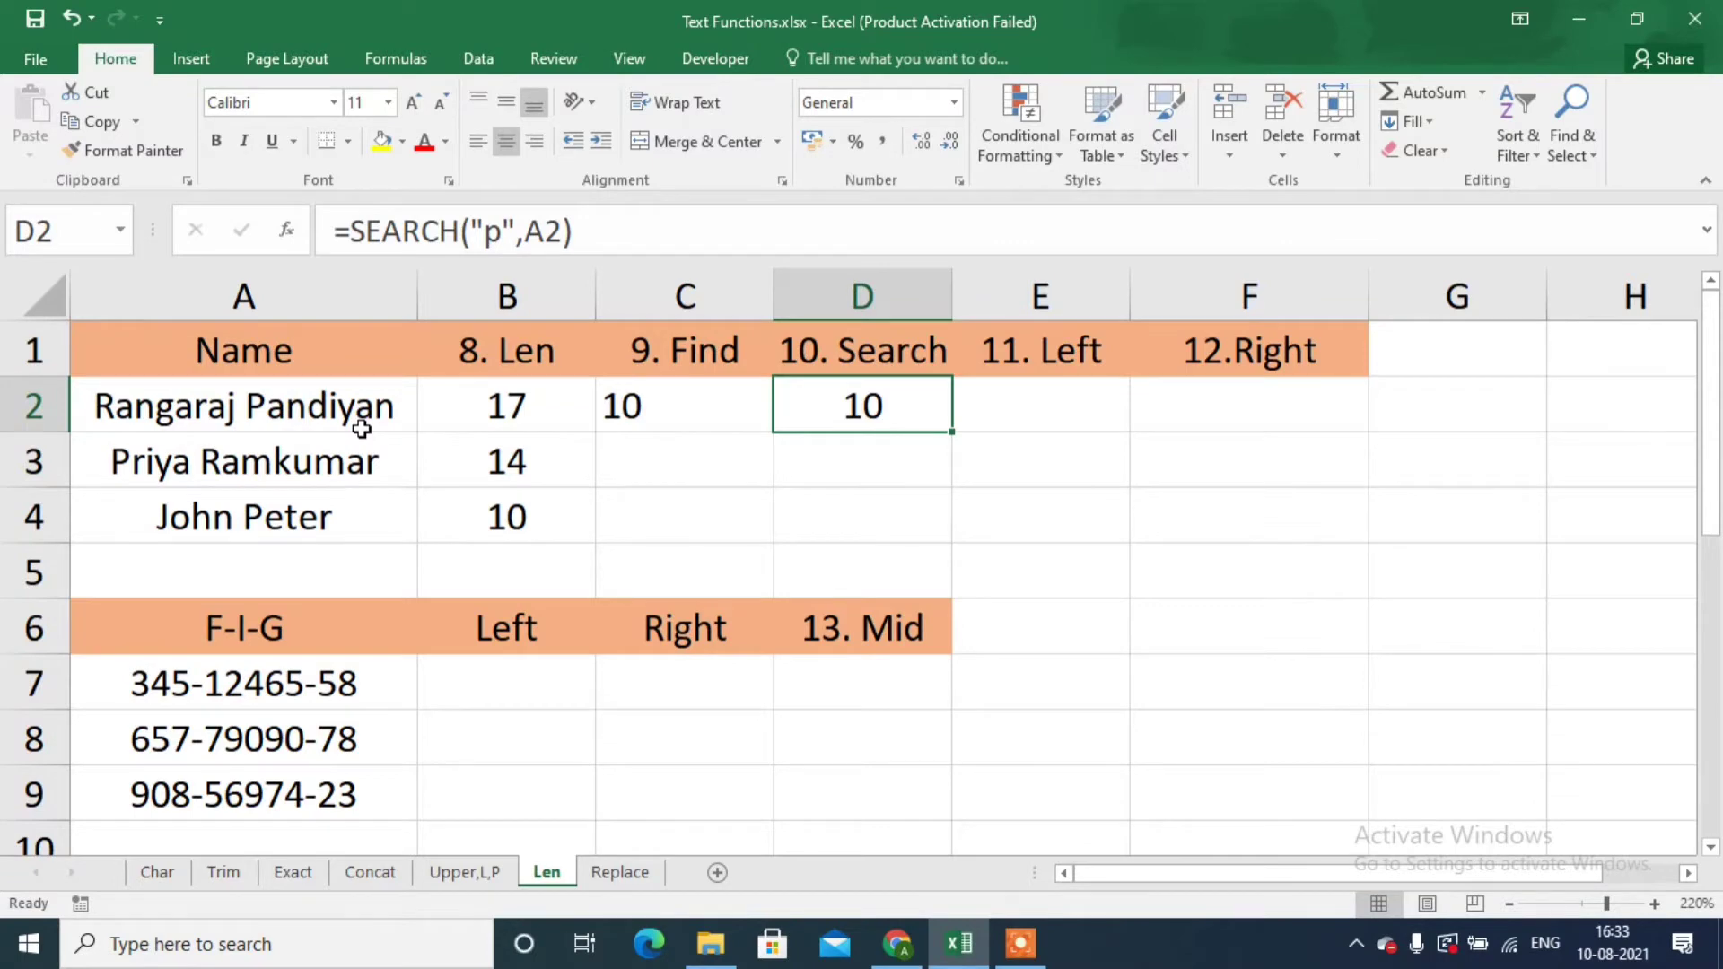
{"action": "key", "text": "Left"}
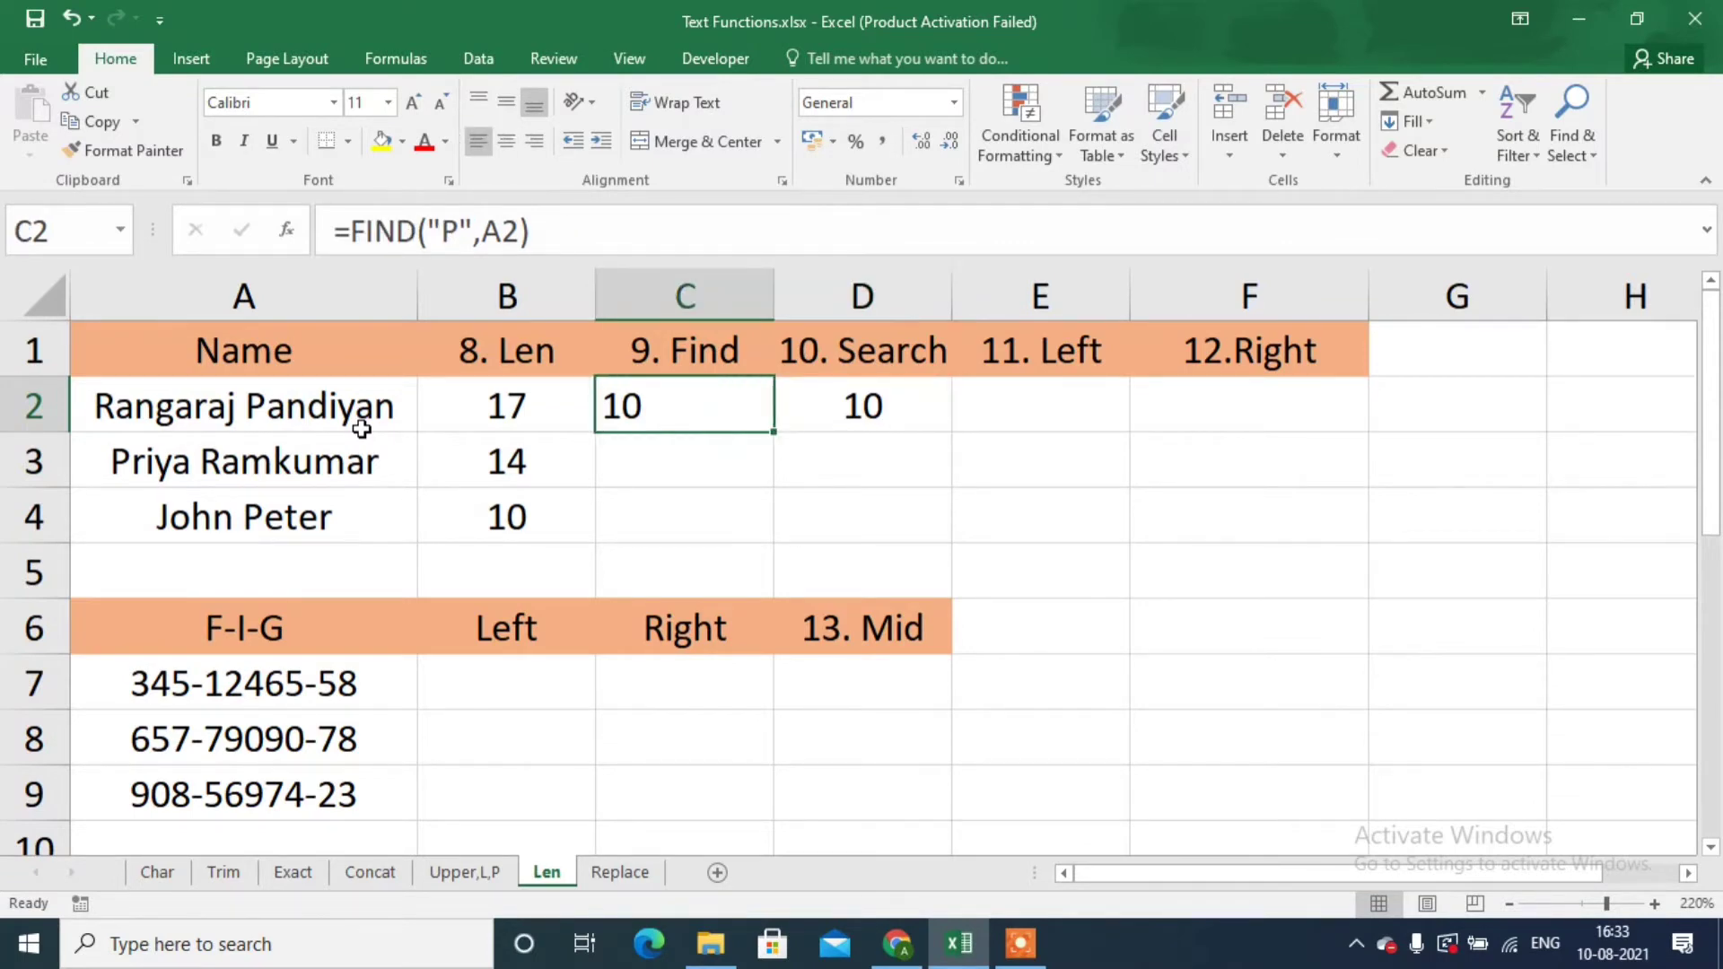
{"action": "key", "text": "Right"}
{"action": "key", "text": "Right"}
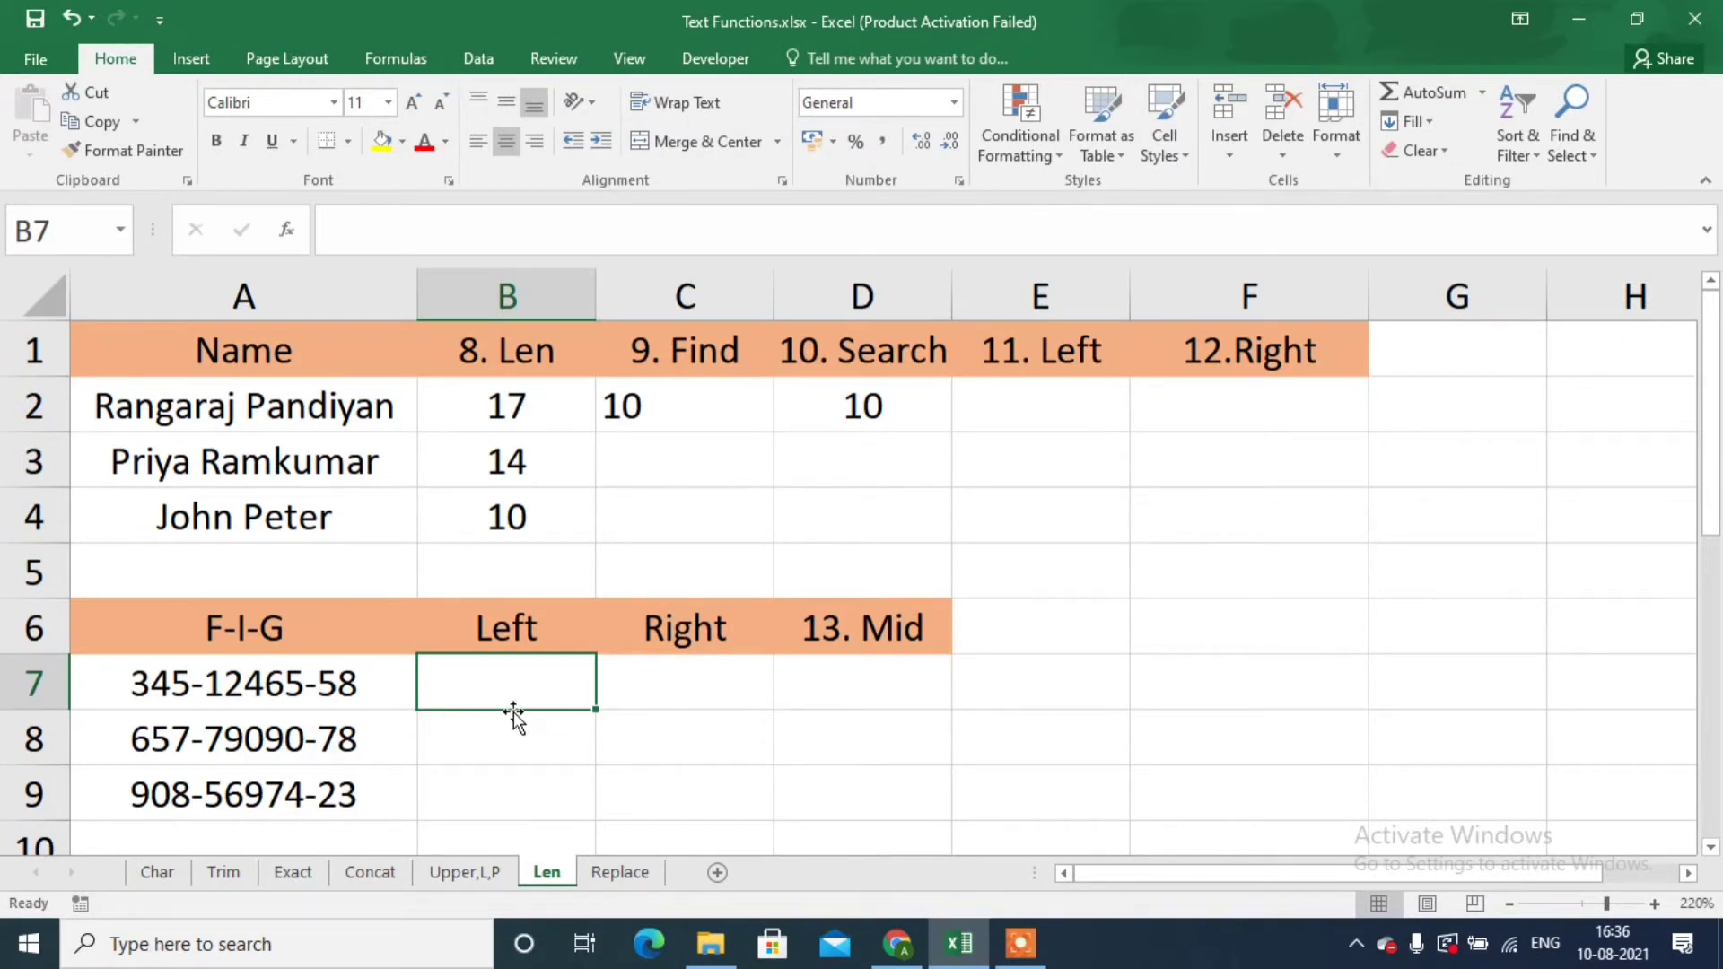
Enter =LEFT(A7,3) in B7 under the Left header of the F-I-G table.
{"action": "type", "text": "="}
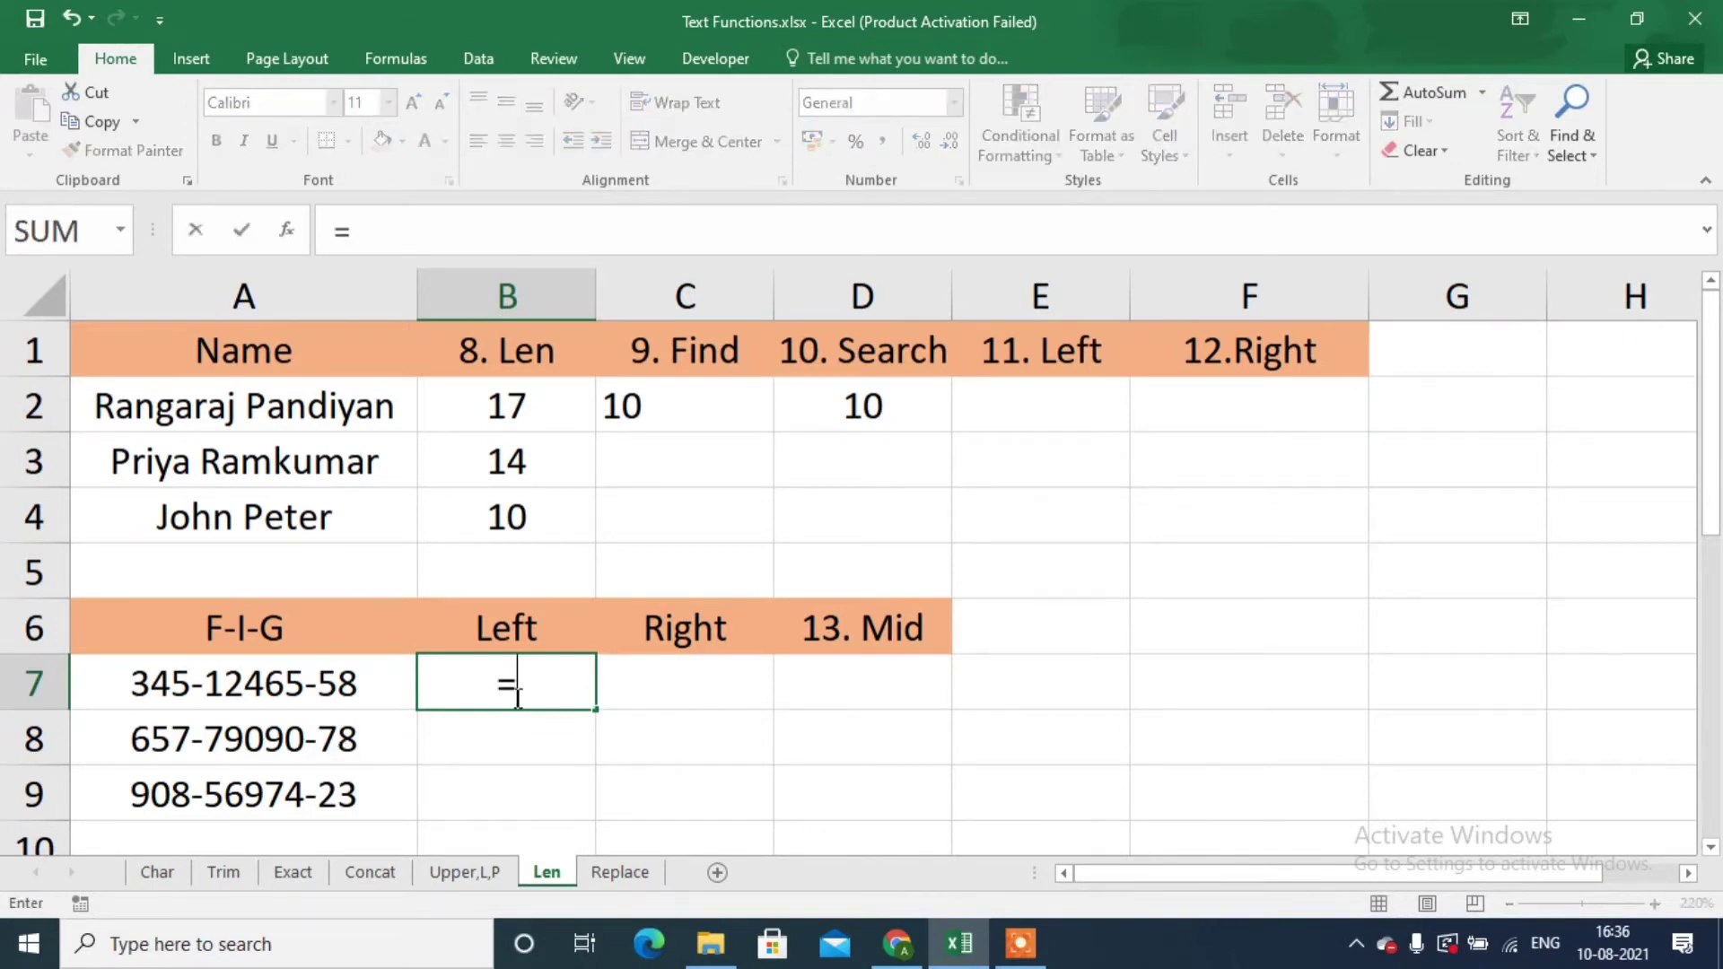
{"action": "type", "text": "left"}
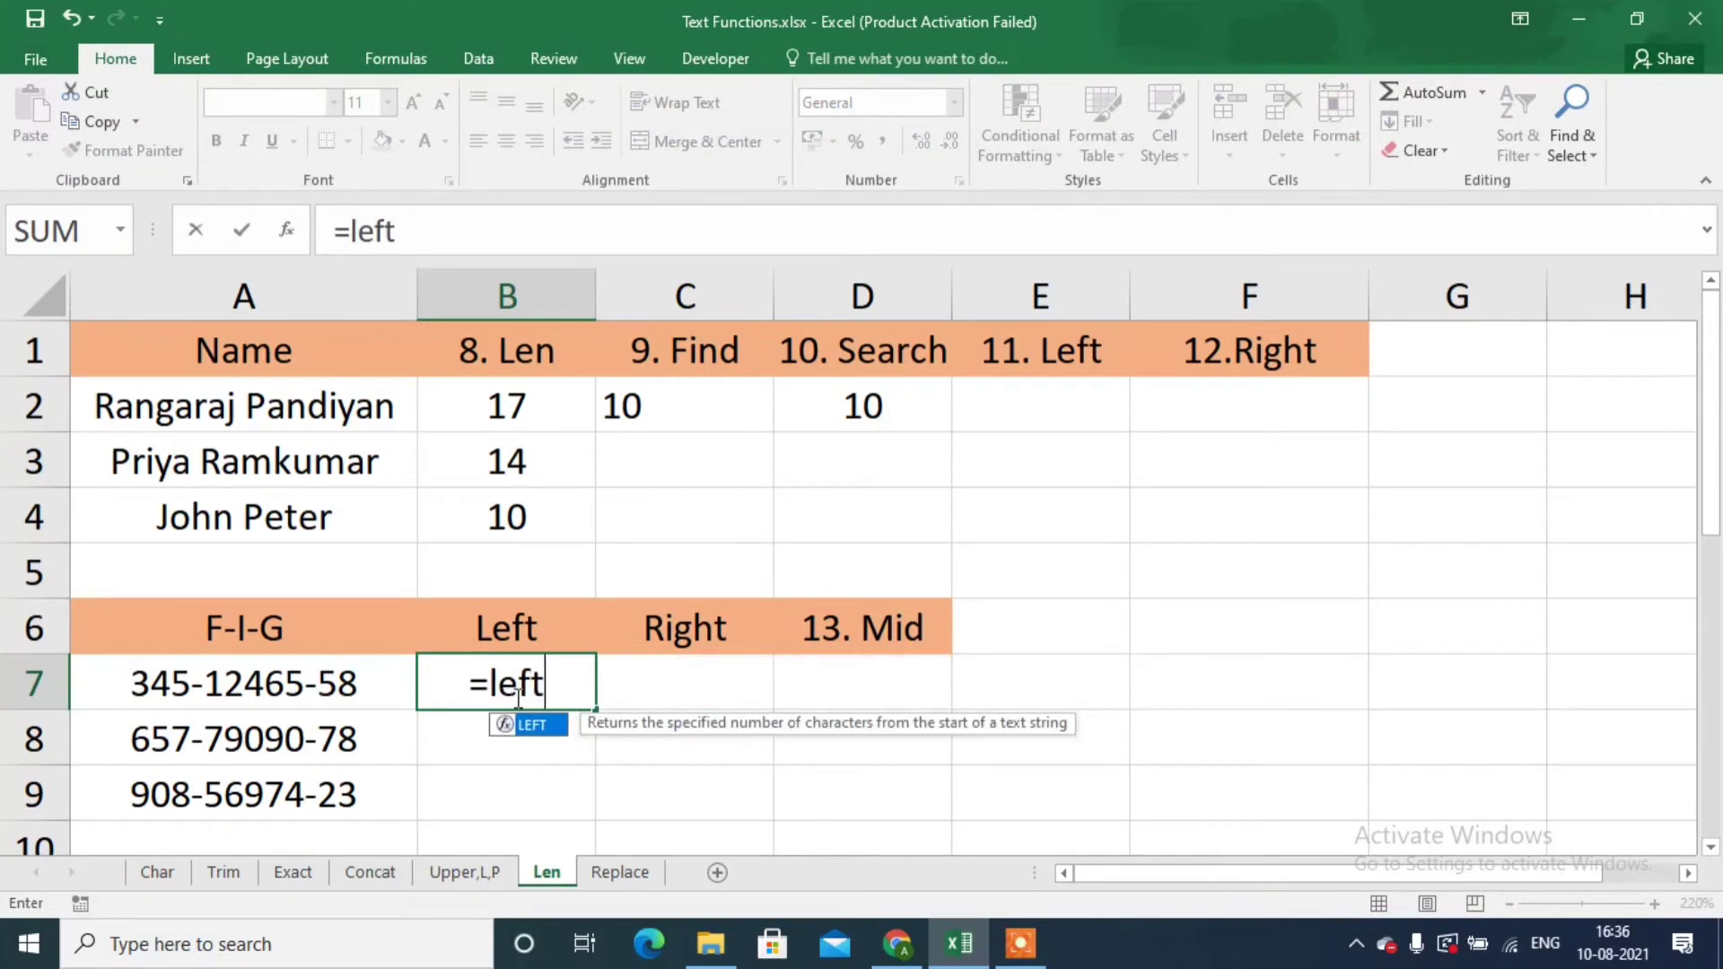
{"action": "key", "text": "Tab"}
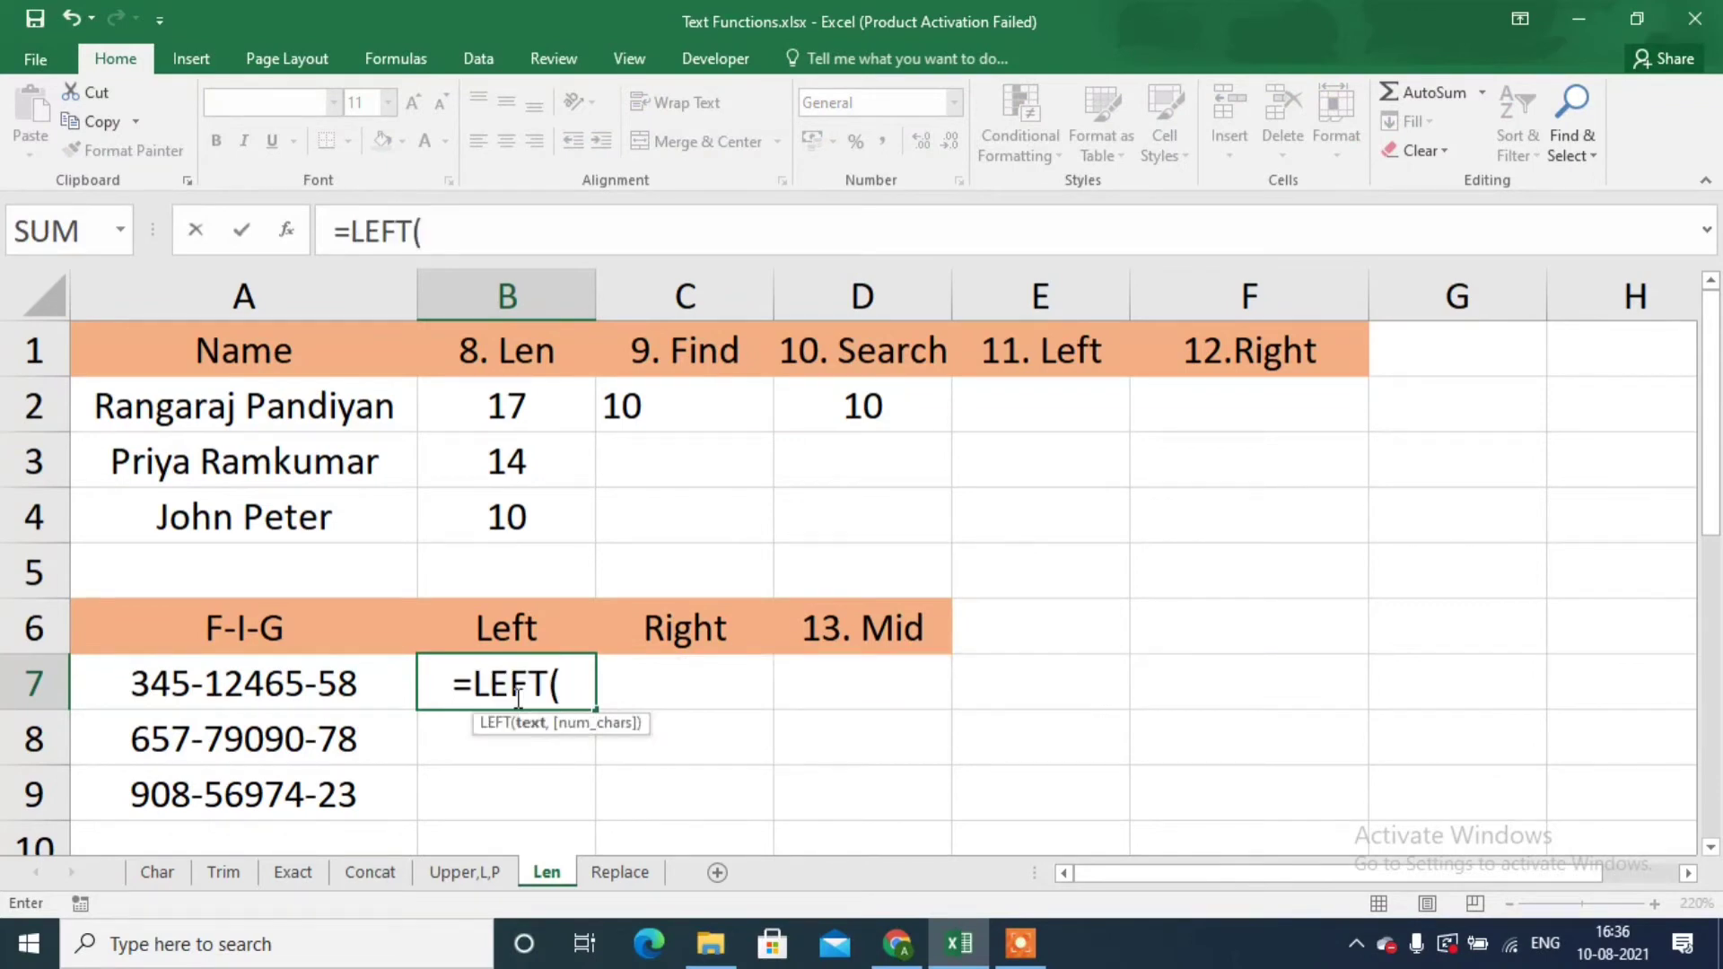
{"action": "left_click", "coordinate": [287, 689]}
{"action": "type", "text": ","}
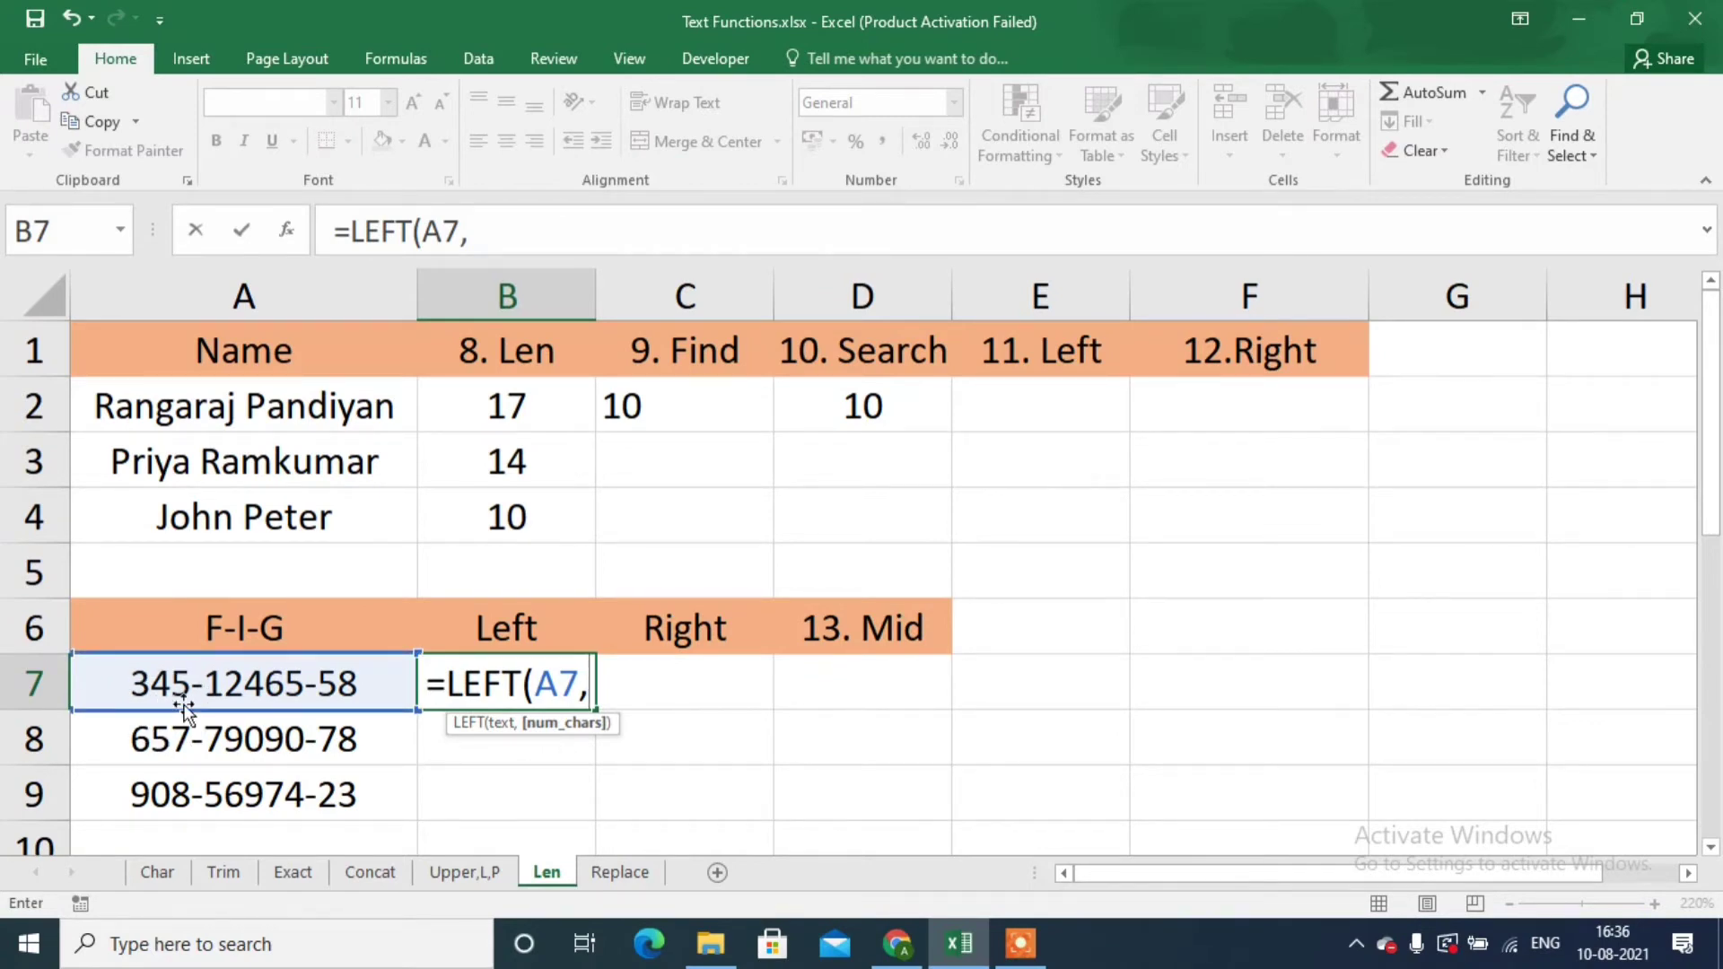
{"action": "type", "text": "3"}
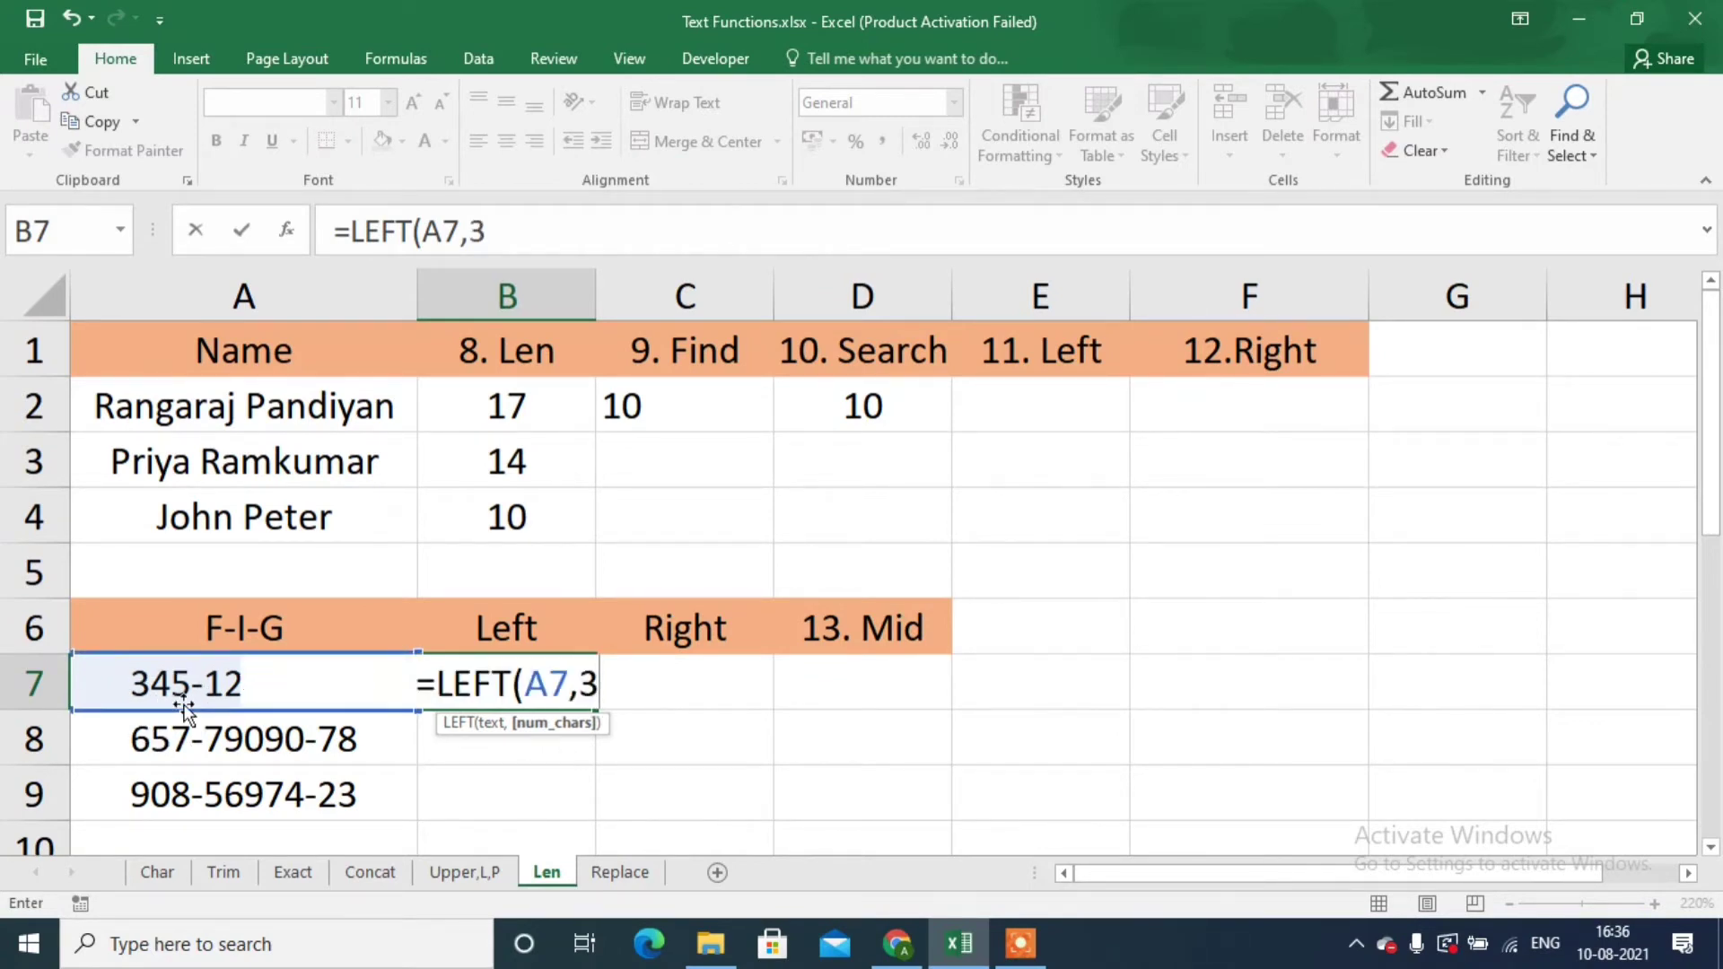
{"action": "type", "text": ")"}
{"action": "key", "text": "Return"}
{"action": "key", "text": "Up"}
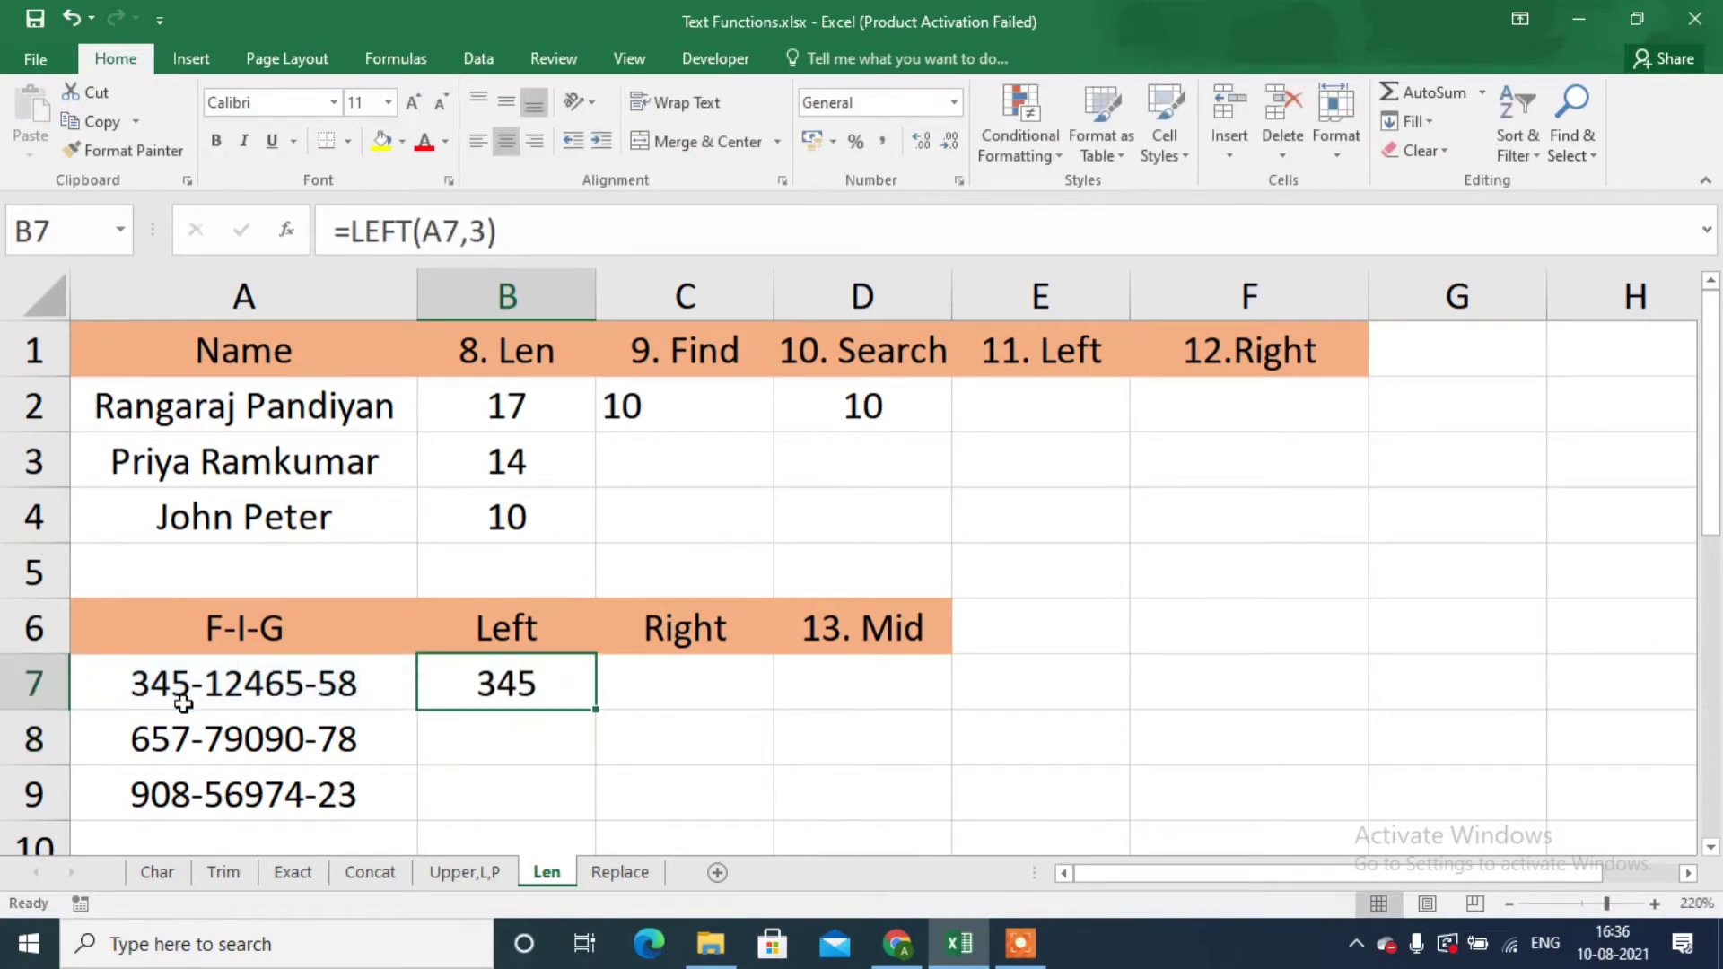
Fill the LEFT formula from B7 down to B9.
{"action": "left_click", "coordinate": [589, 716]}
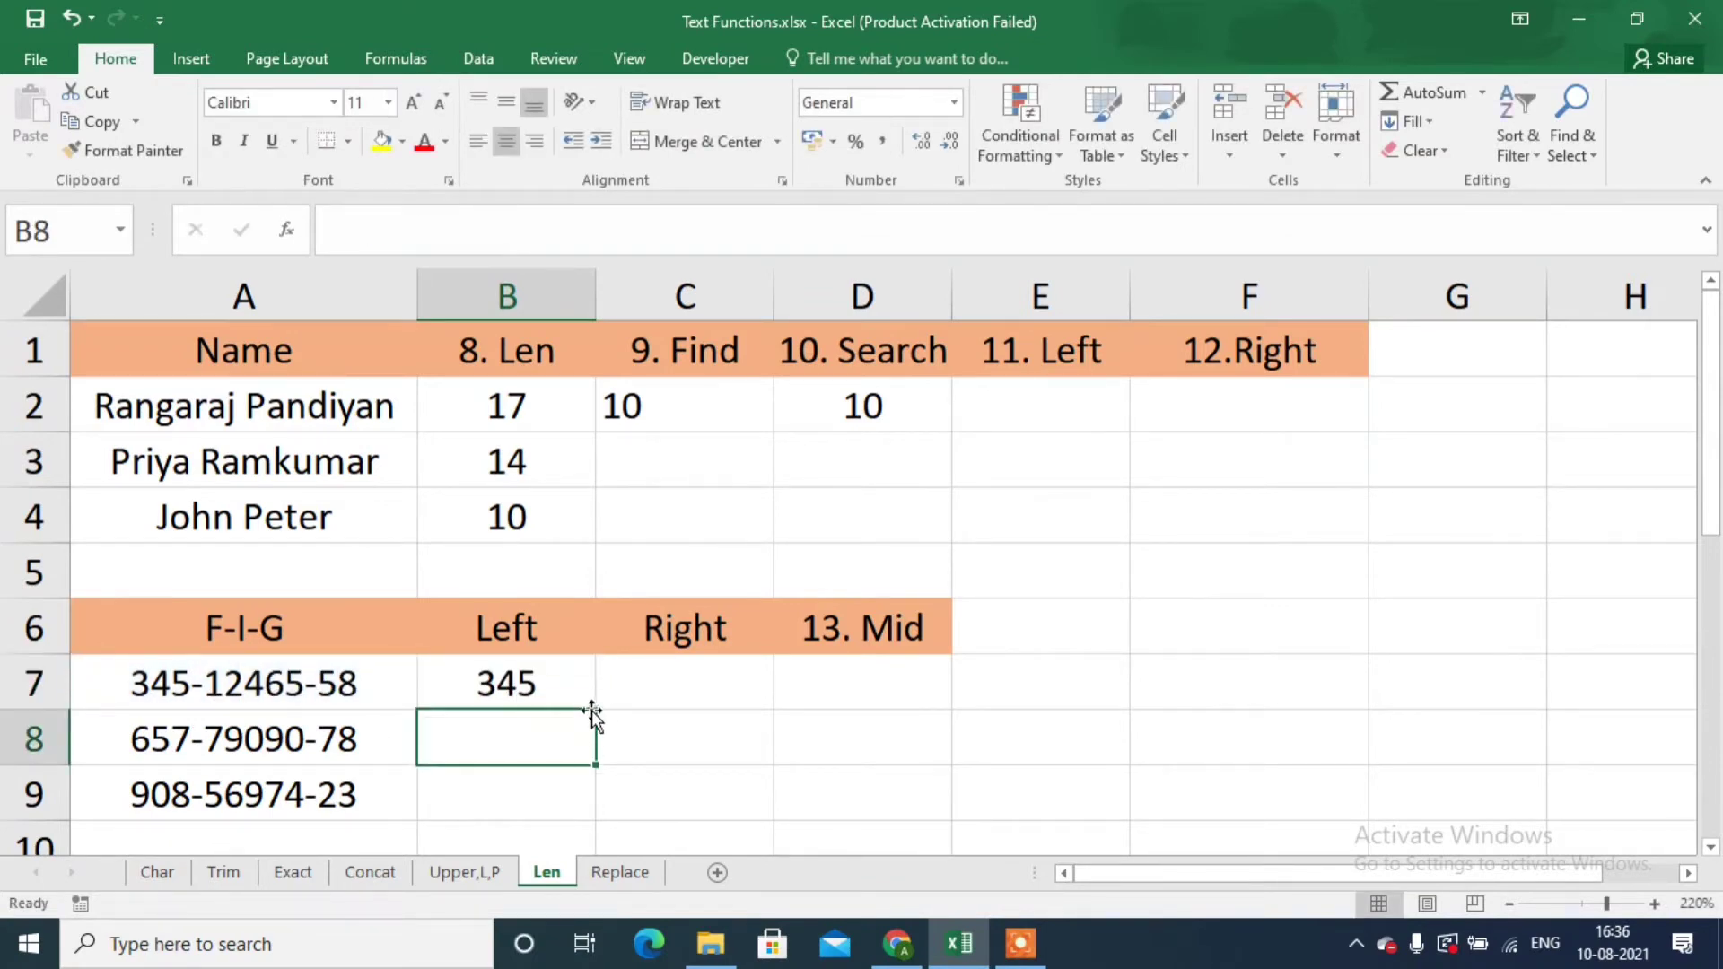
{"action": "left_click", "coordinate": [582, 693]}
{"action": "double_click", "coordinate": [595, 714]}
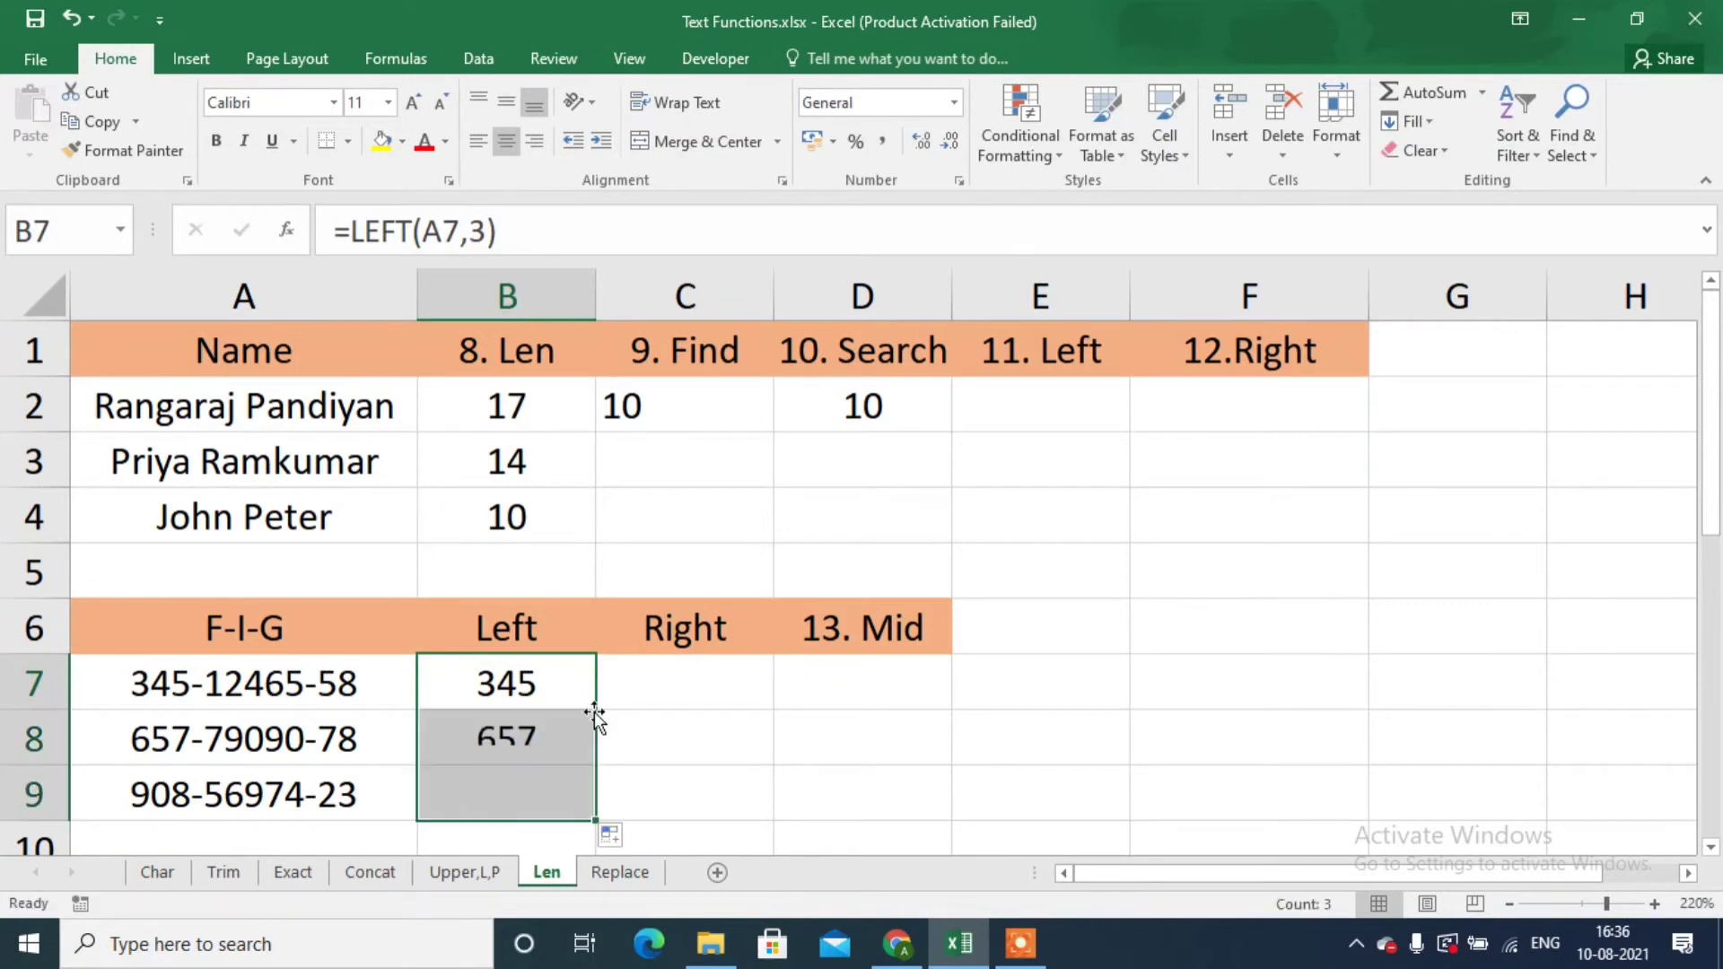
{"action": "left_click", "coordinate": [551, 715]}
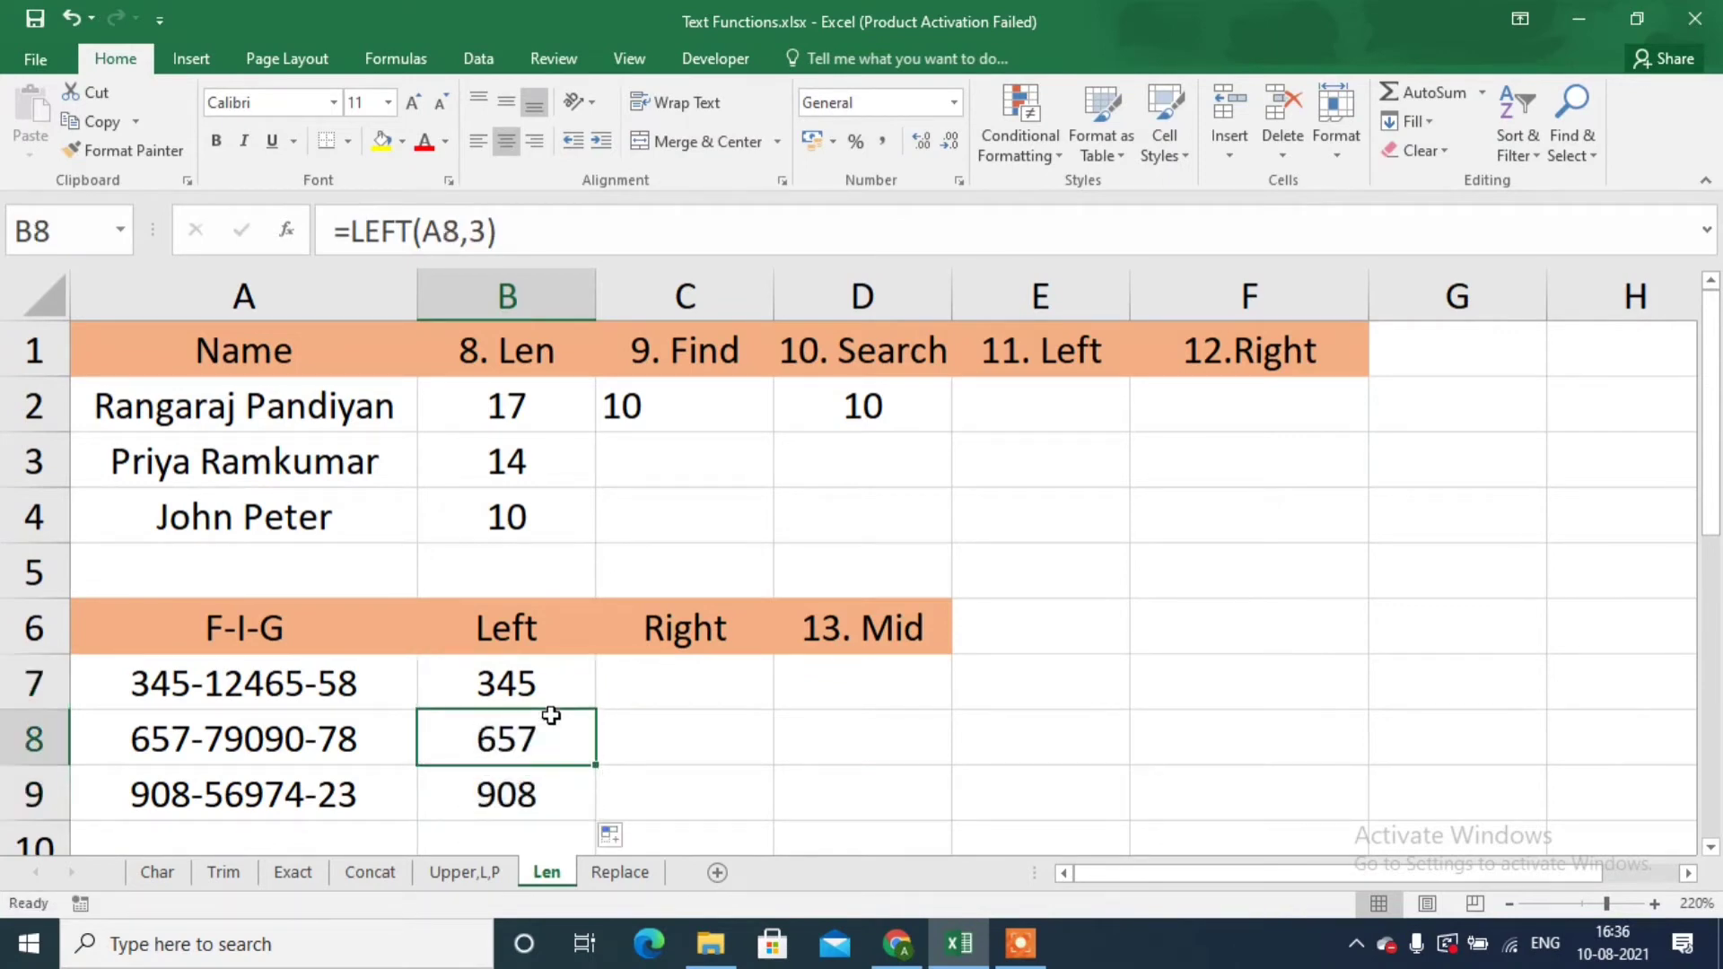
Enter =RIGHT(A7,2) in C7 under Right and fill the formula down to C9.
{"action": "left_click", "coordinate": [680, 681]}
{"action": "type", "text": "=righ"}
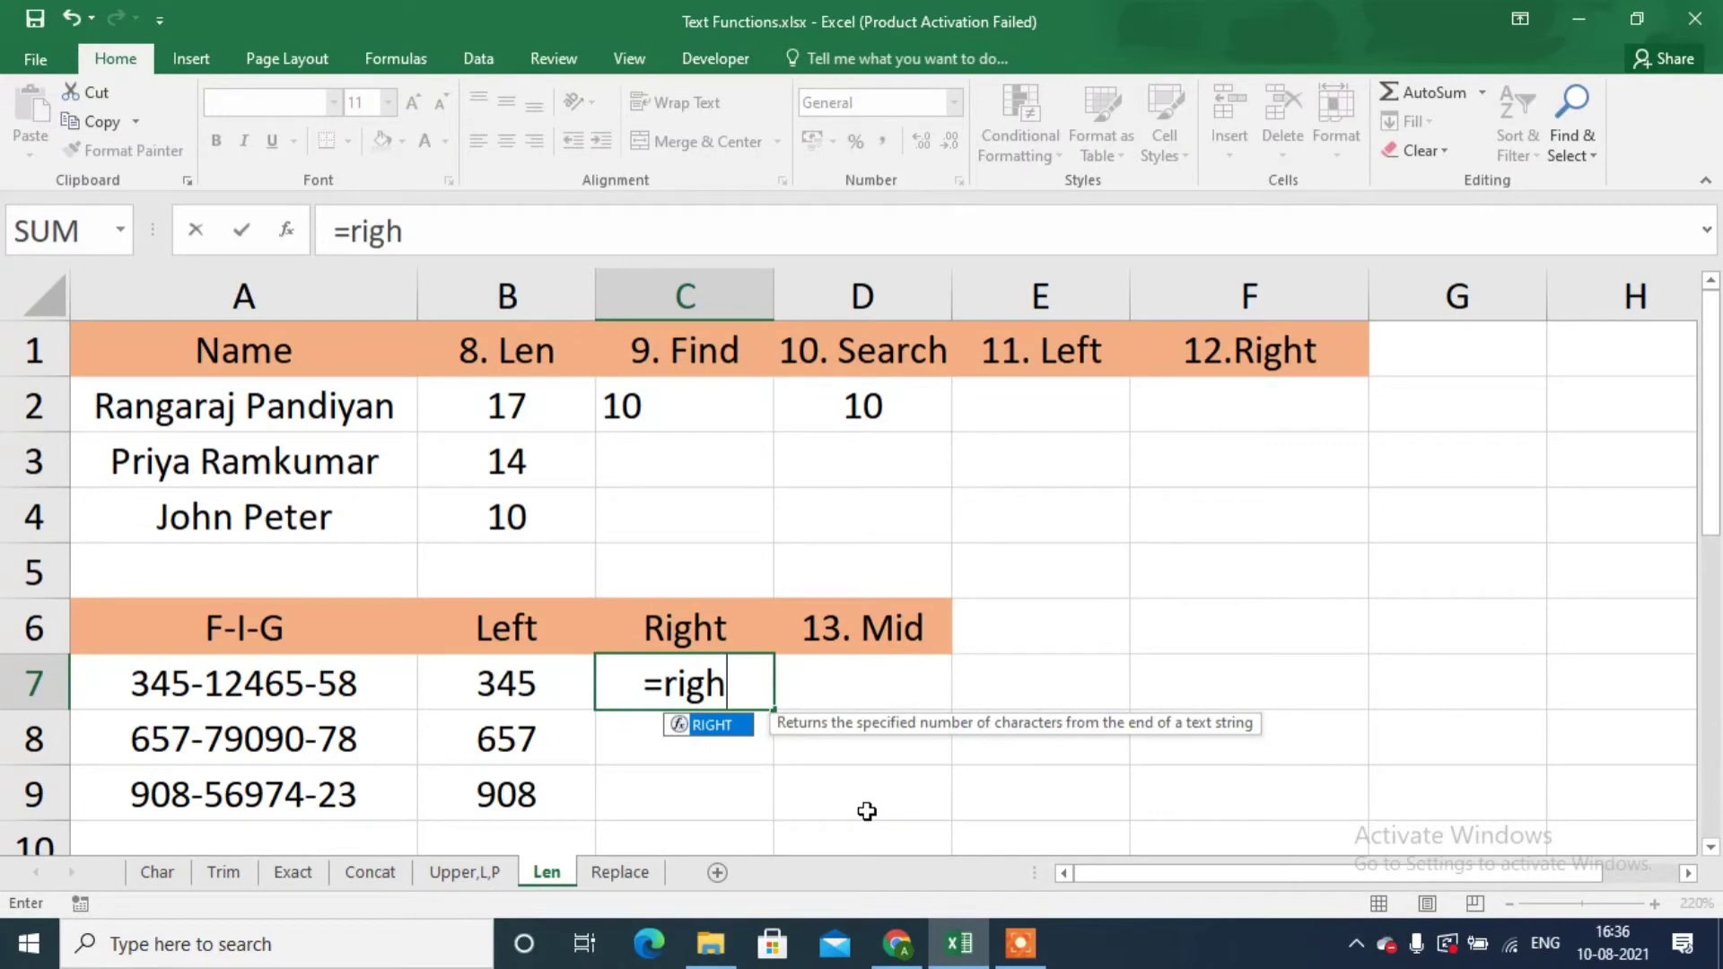
{"action": "key", "text": "Tab"}
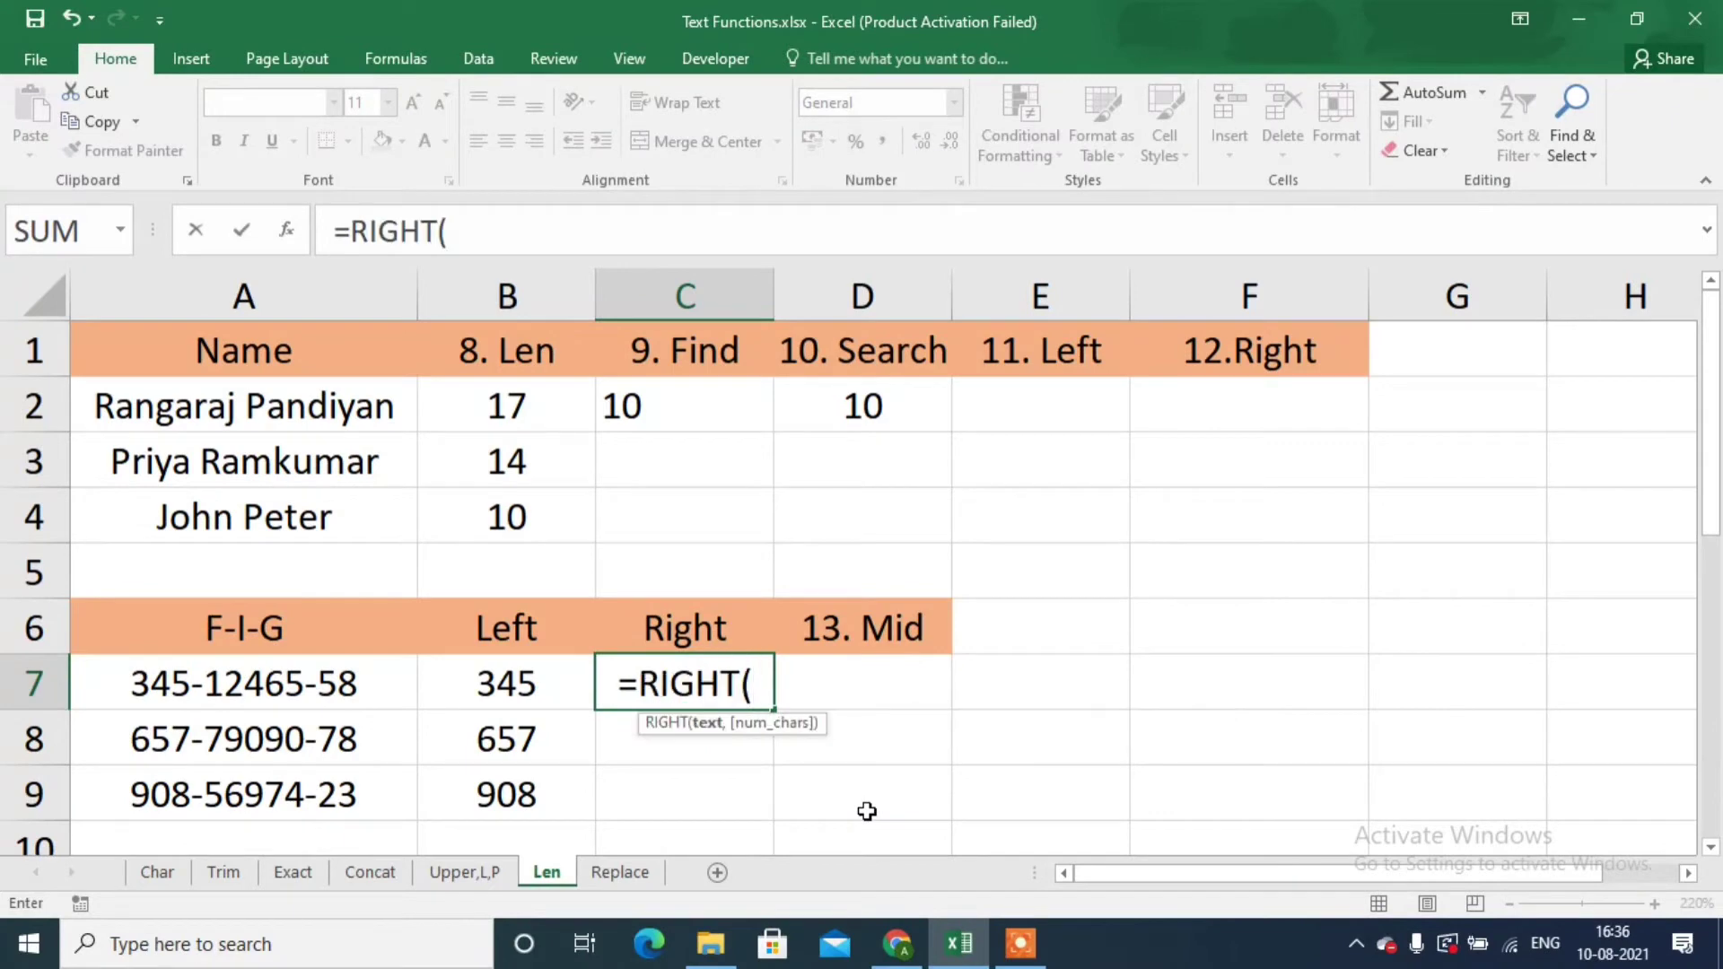
{"action": "left_click", "coordinate": [381, 672]}
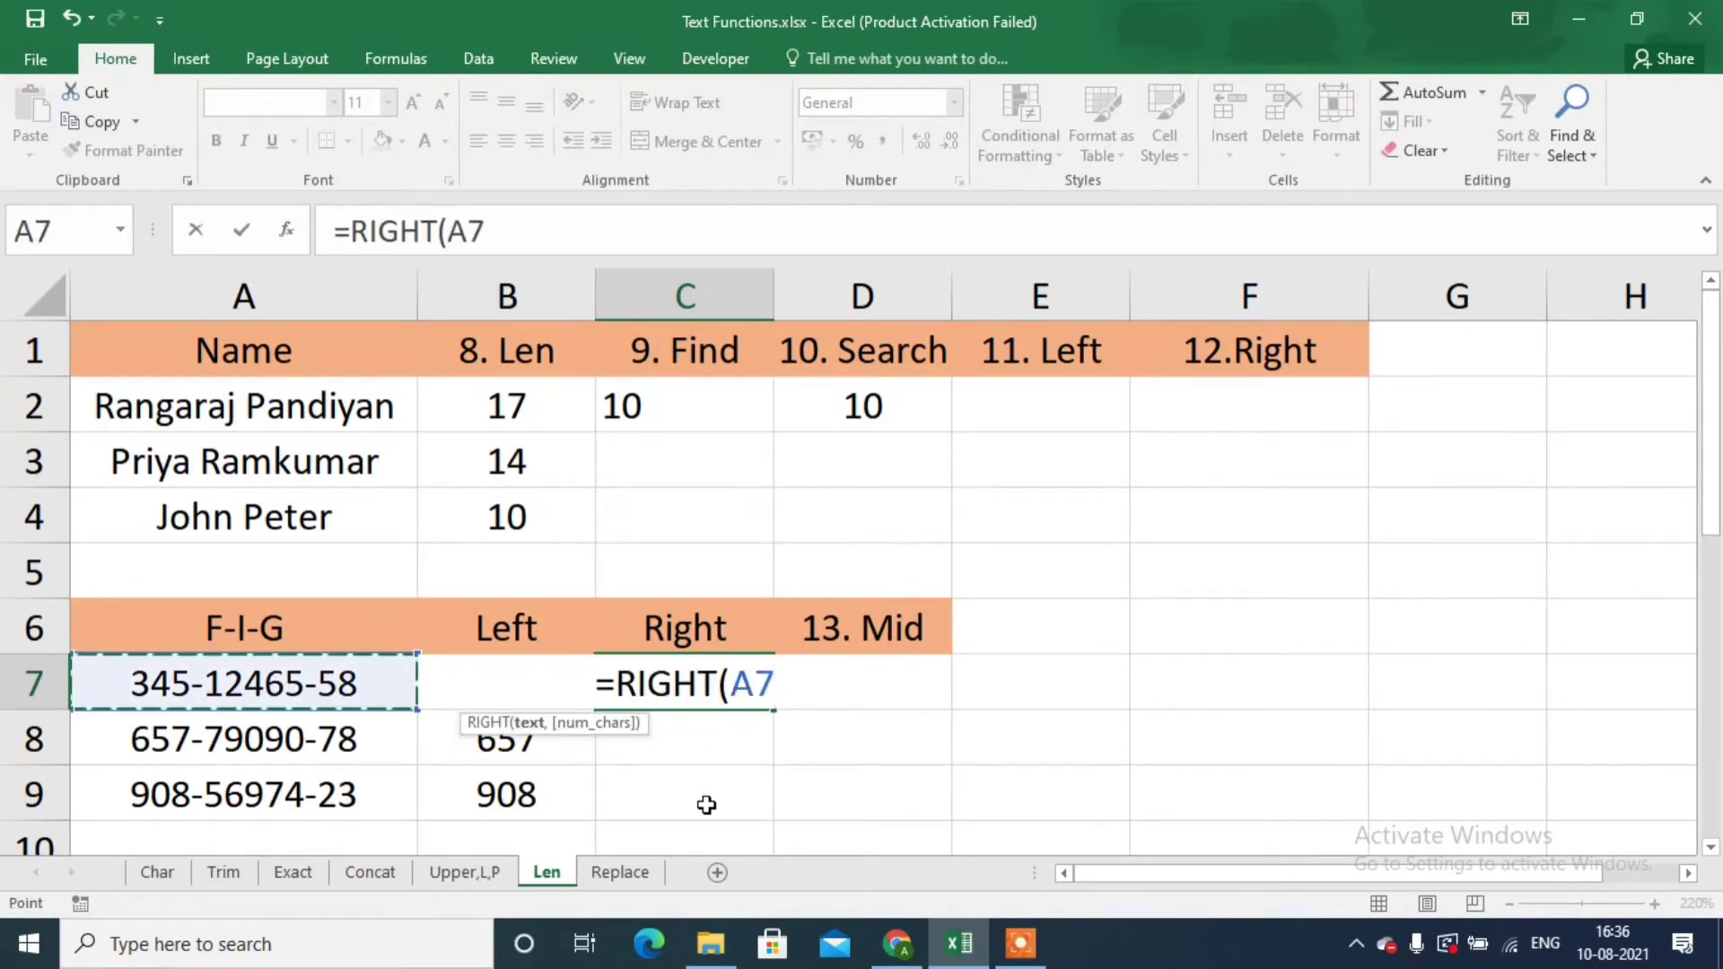
{"action": "type", "text": ","}
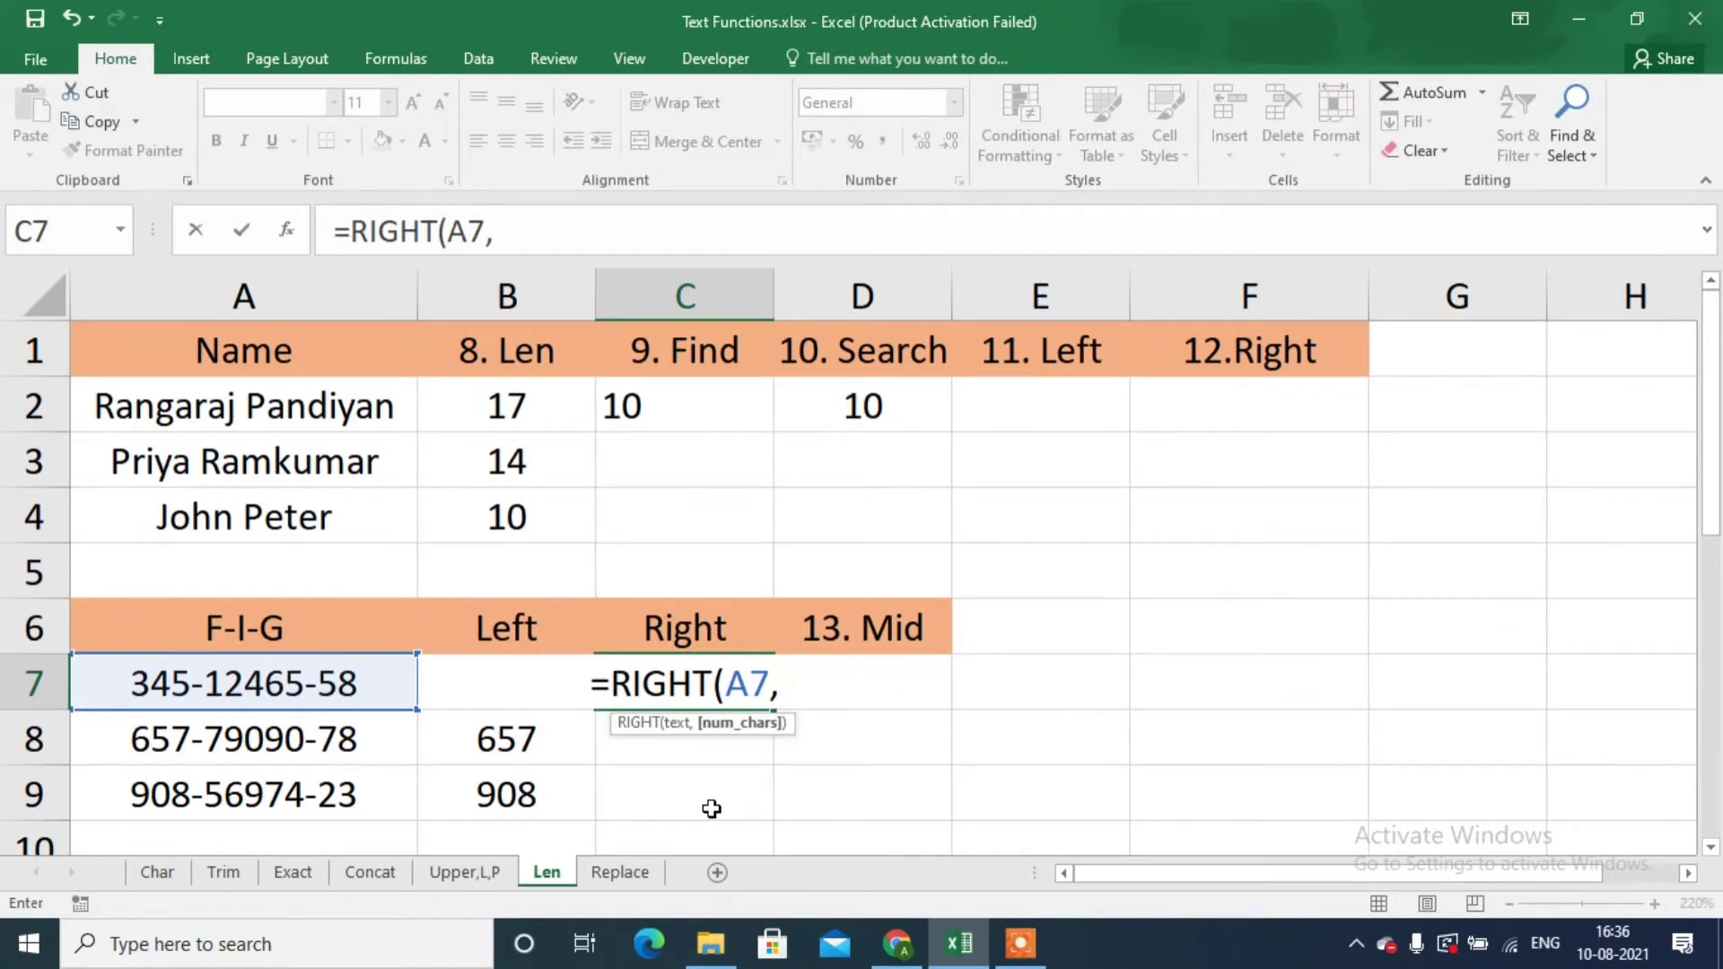
{"action": "type", "text": "2"}
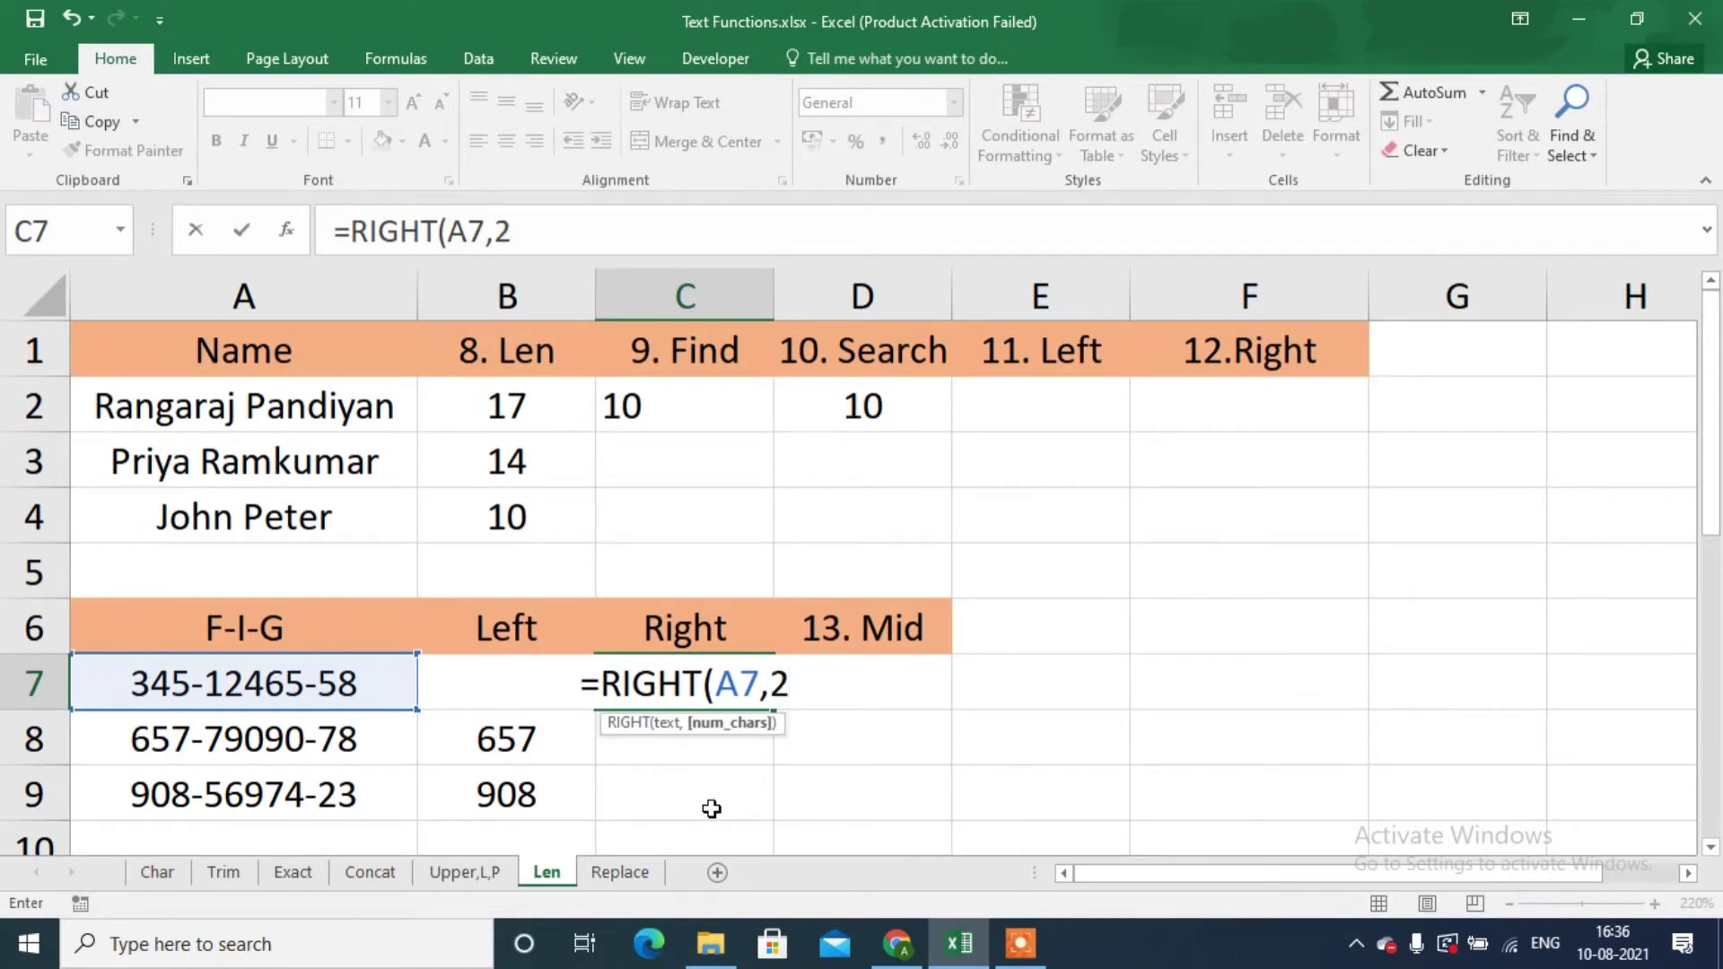
{"action": "type", "text": ")"}
{"action": "key", "text": "Return"}
{"action": "key", "text": "Up"}
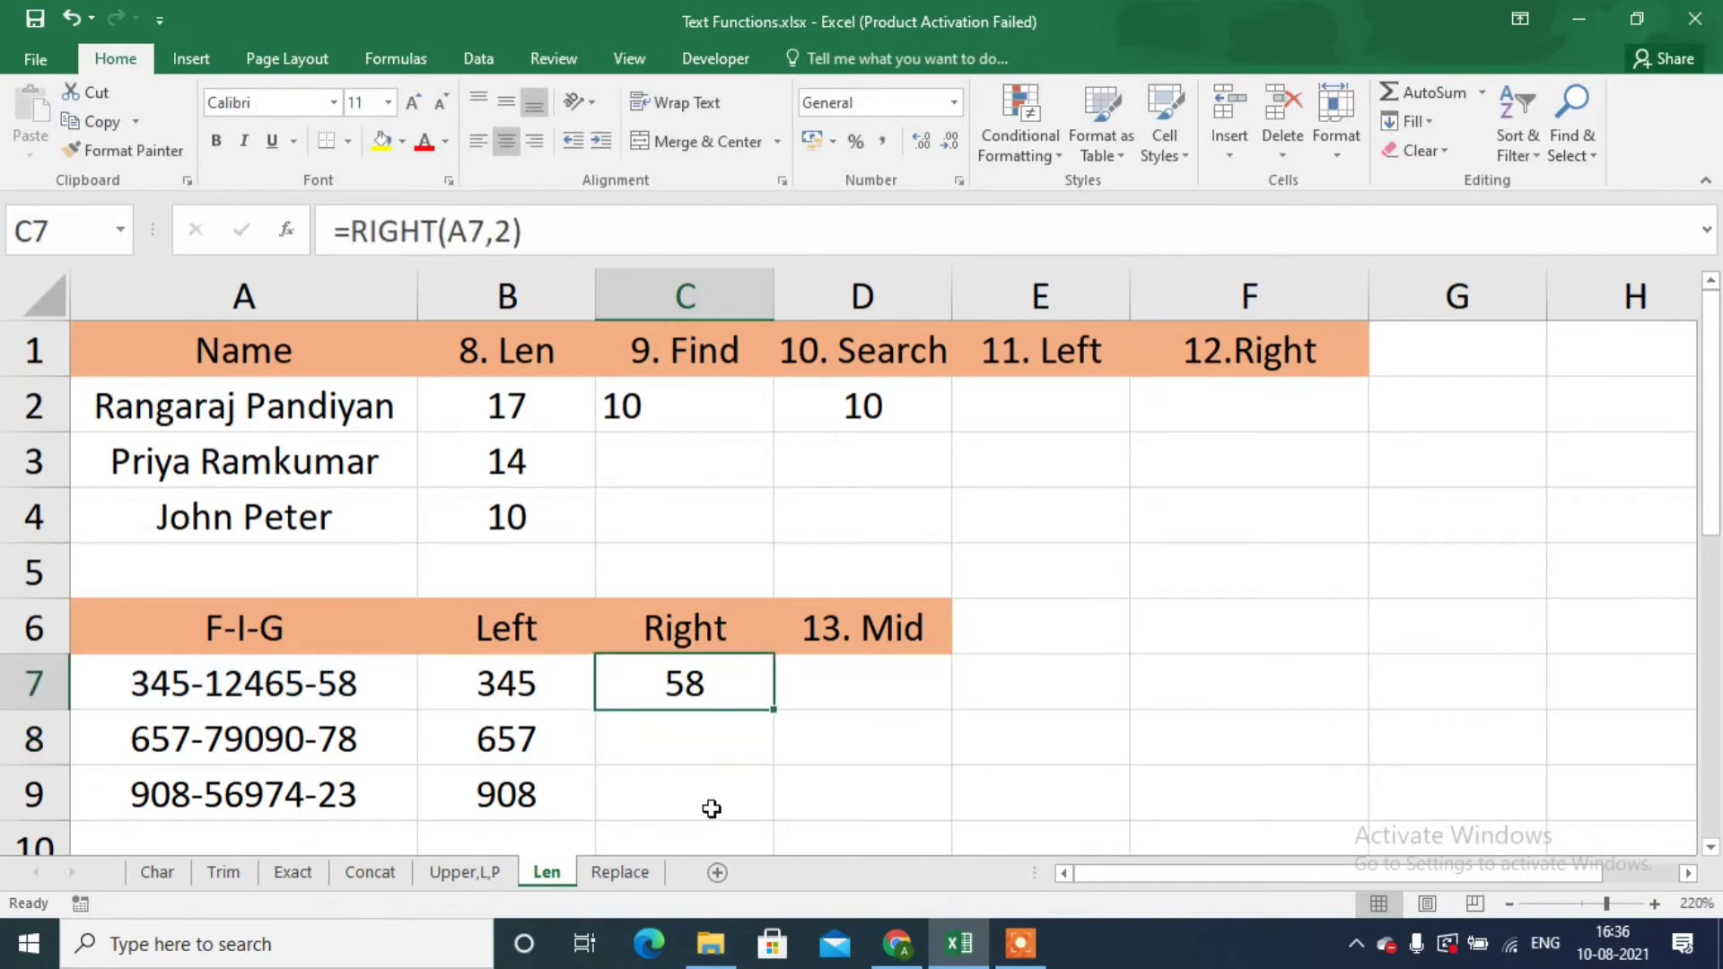
{"action": "left_click_drag", "start_coordinate": [776, 707], "coordinate": [776, 815]}
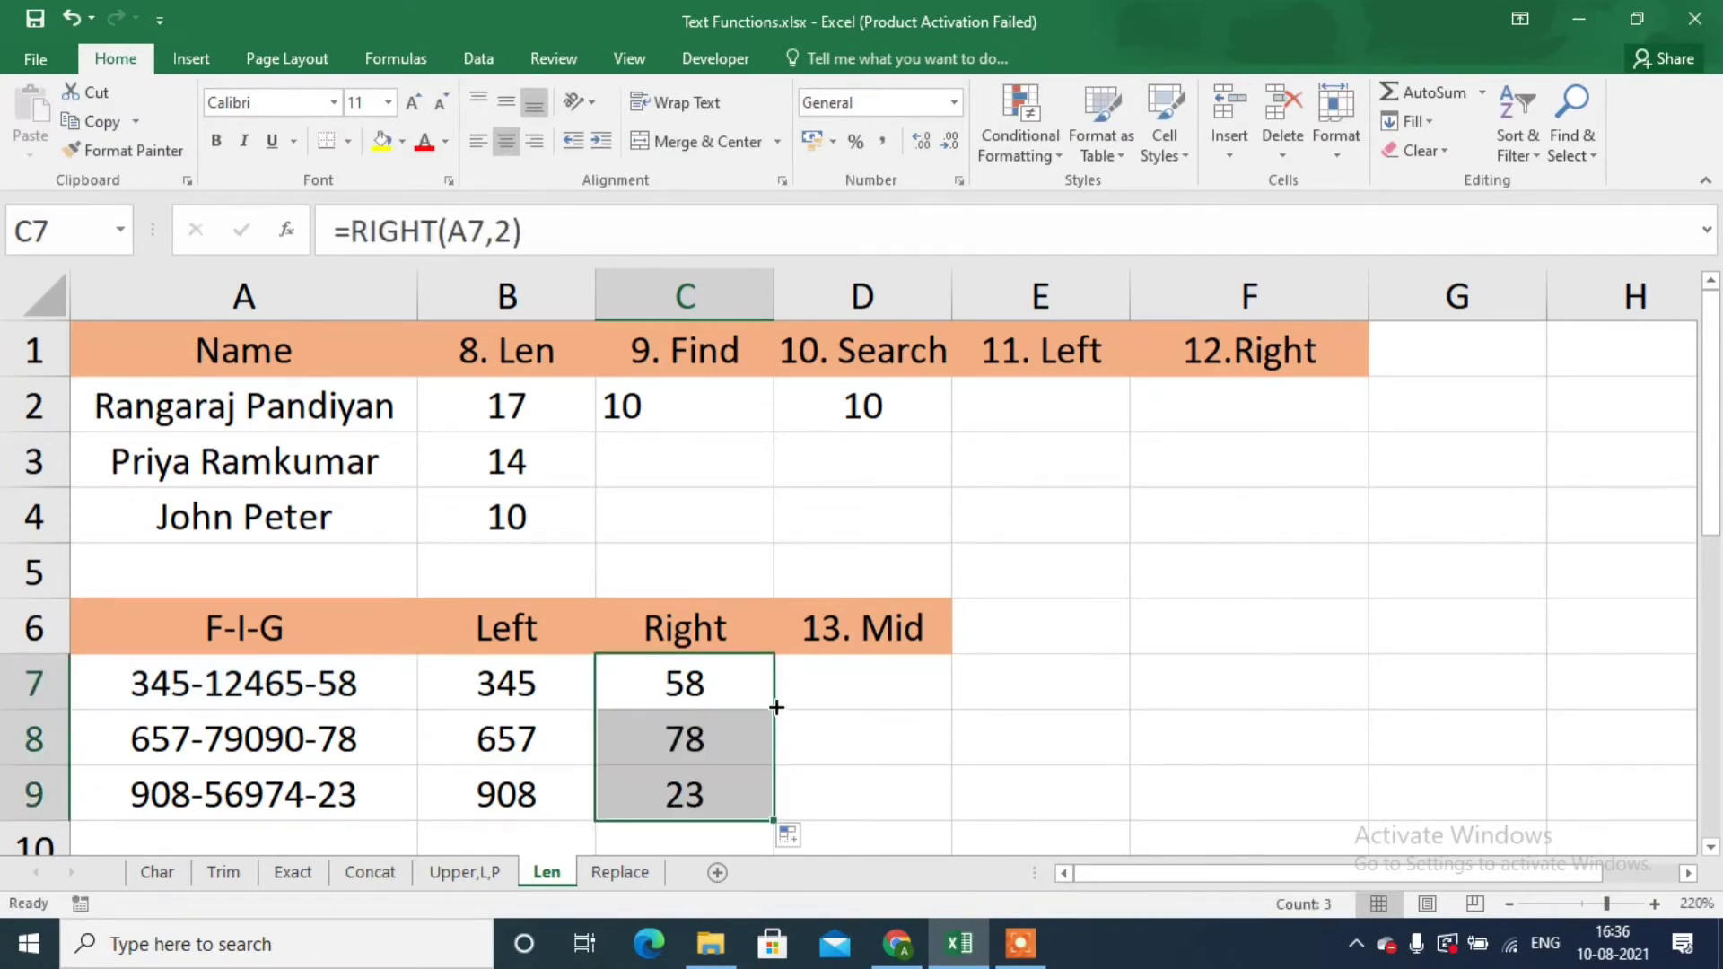
Enter =MID(A7,5,5) in D7 under 13. Mid and fill the formula down to D9.
{"action": "left_click", "coordinate": [819, 688]}
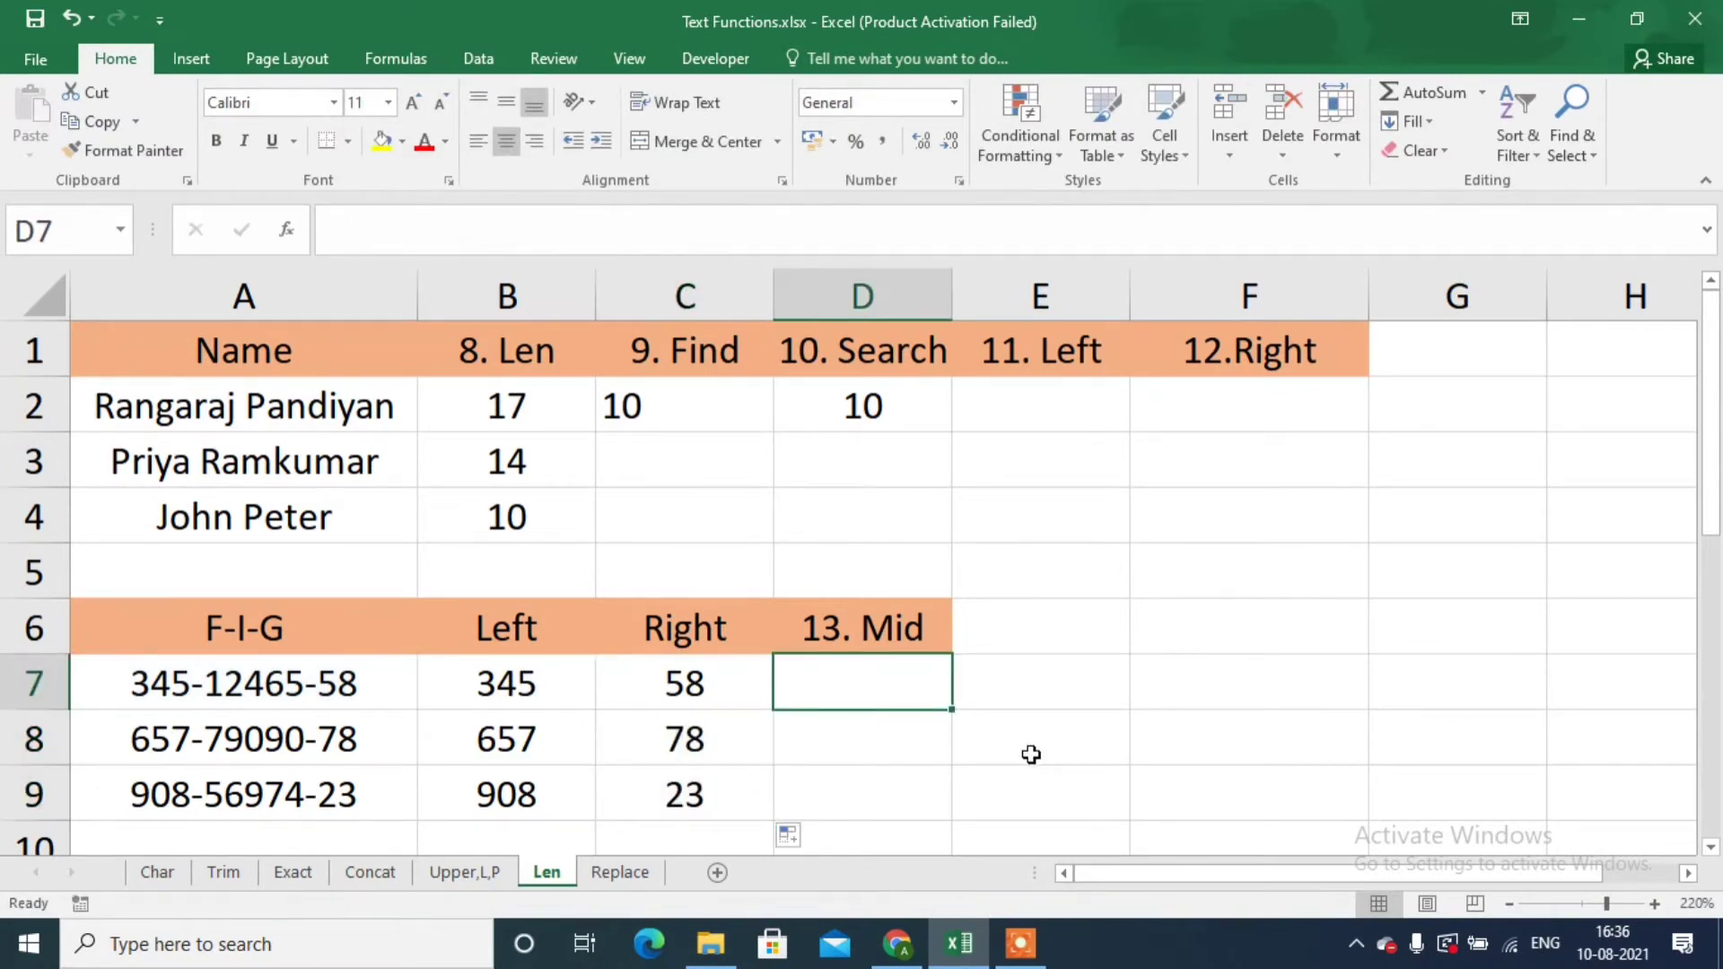
{"action": "type", "text": "=mid"}
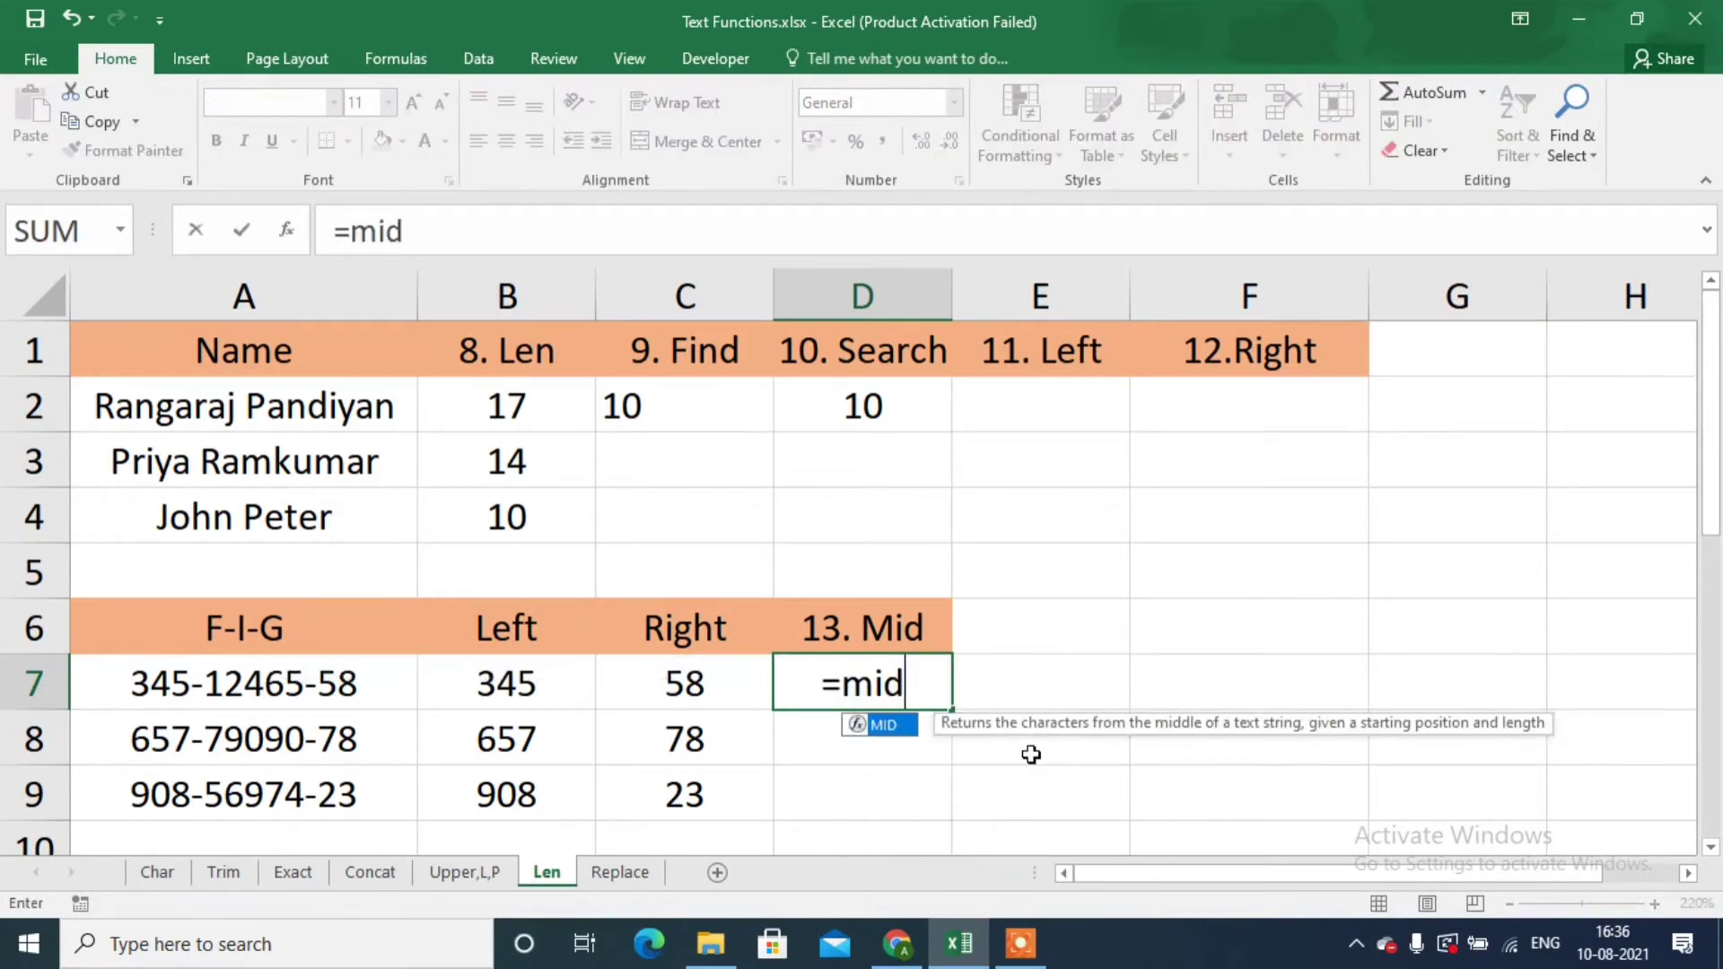
{"action": "key", "text": "Tab"}
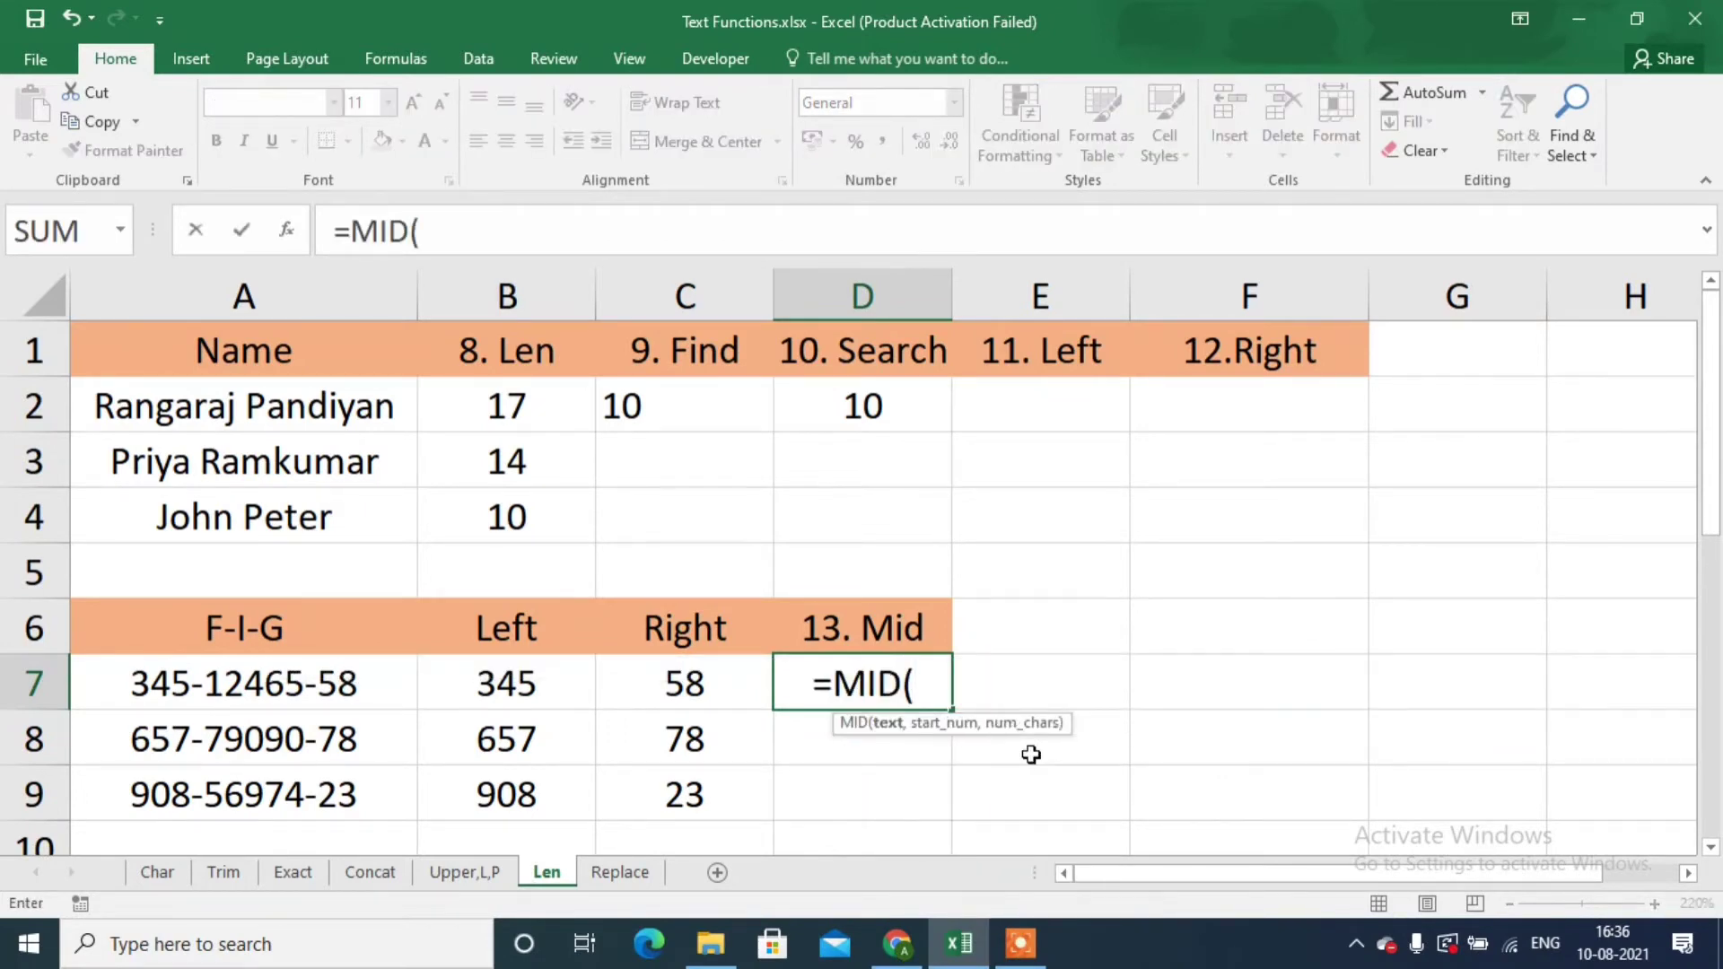
{"action": "left_click", "coordinate": [377, 696]}
{"action": "type", "text": ","}
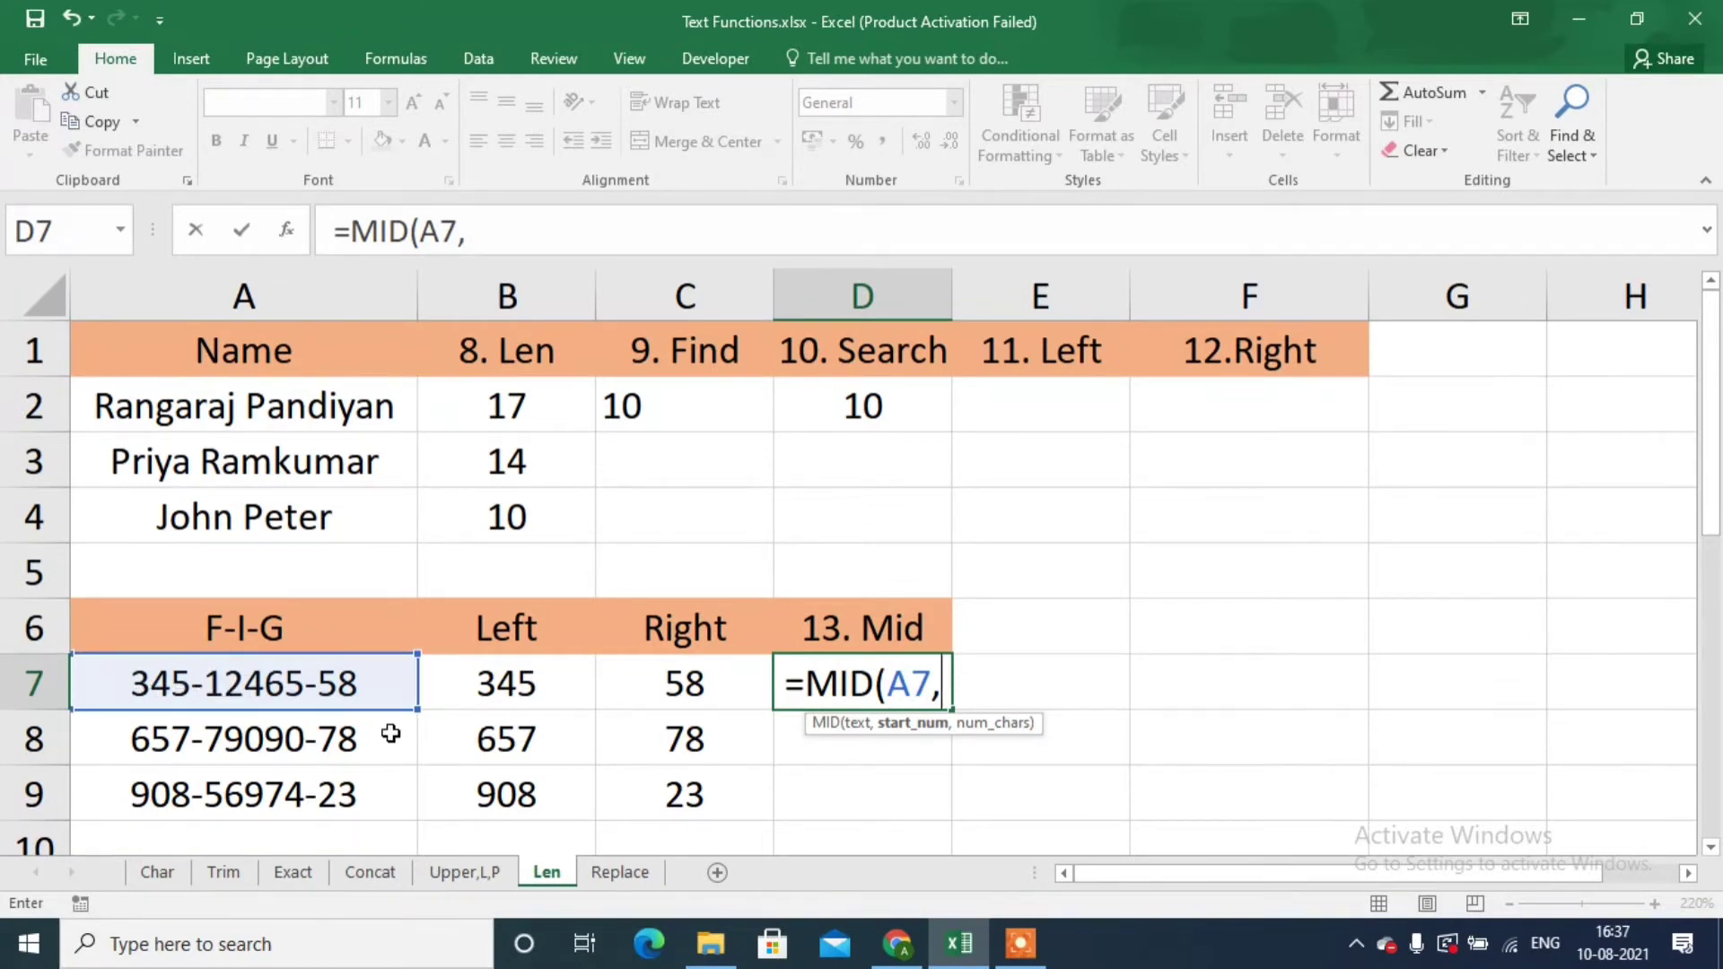
{"action": "type", "text": "5"}
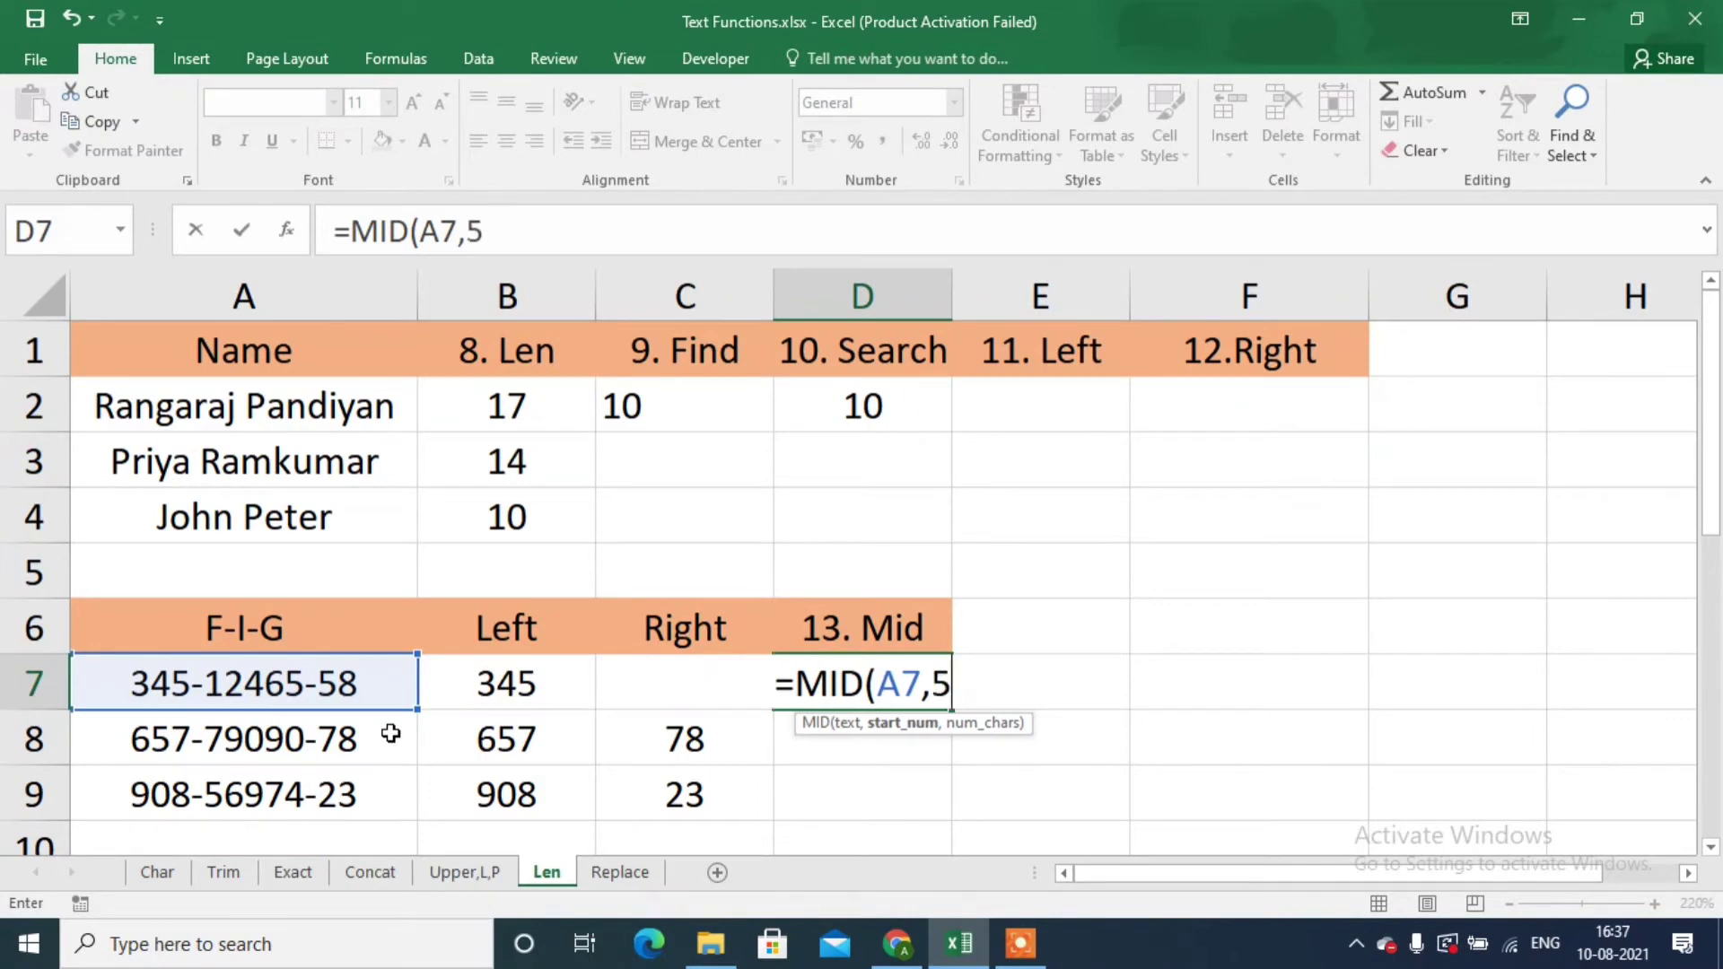
{"action": "type", "text": ","}
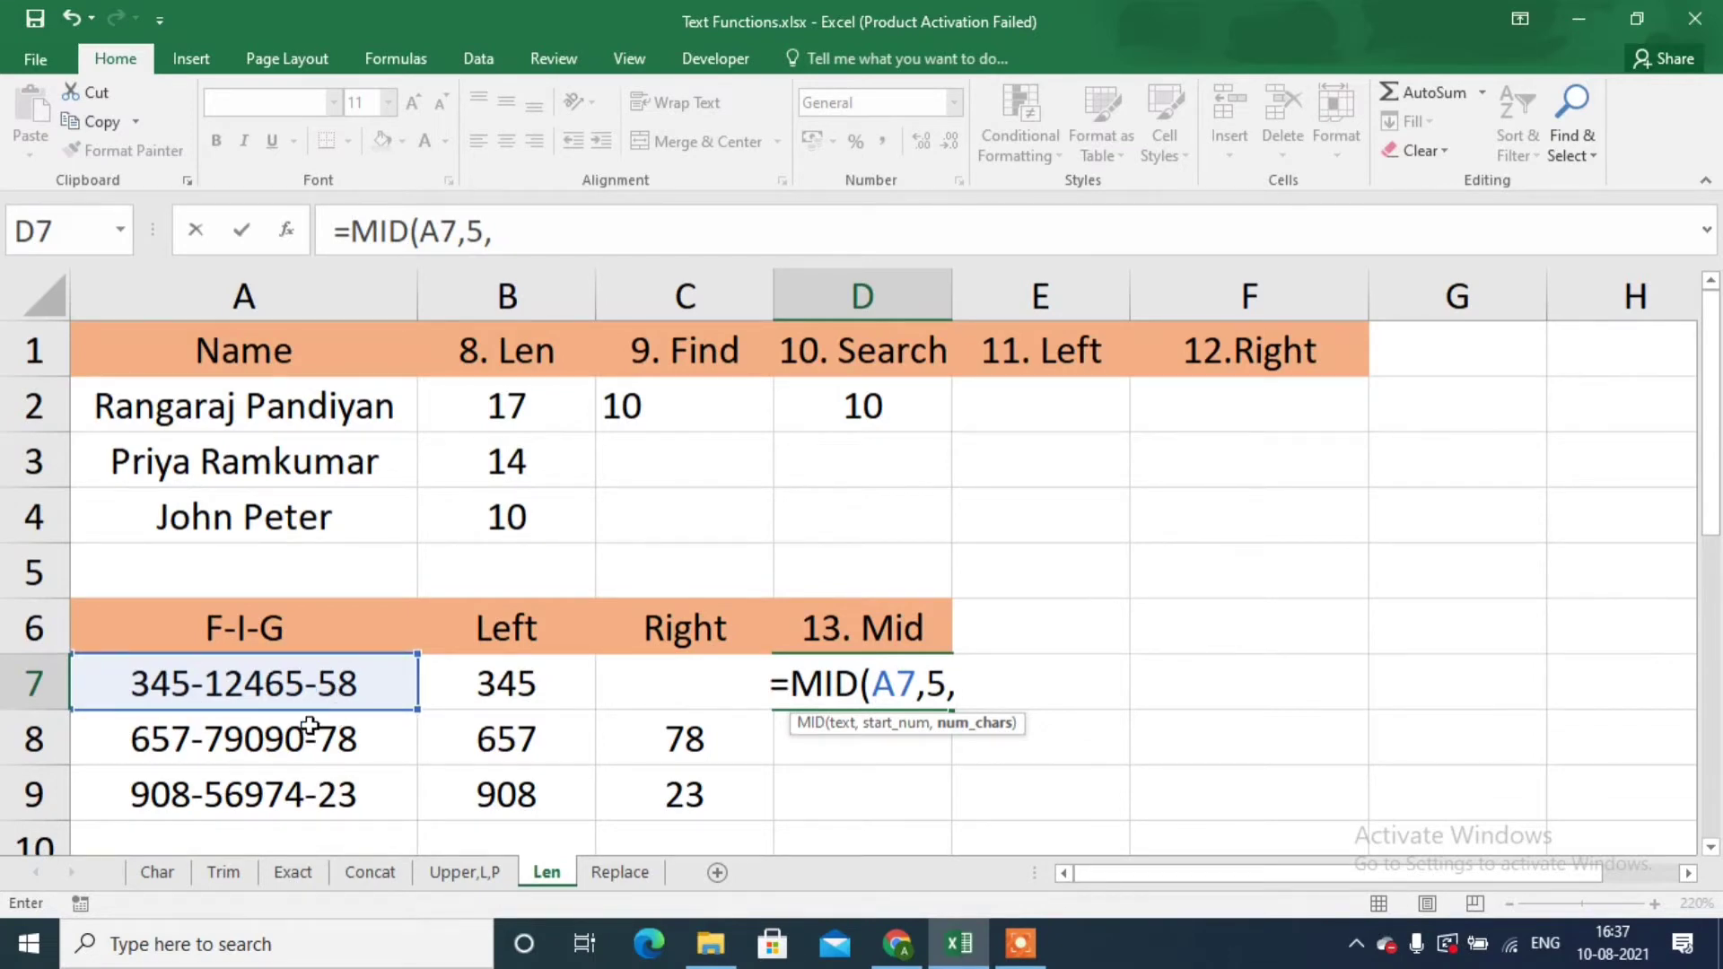
{"action": "type", "text": "5)"}
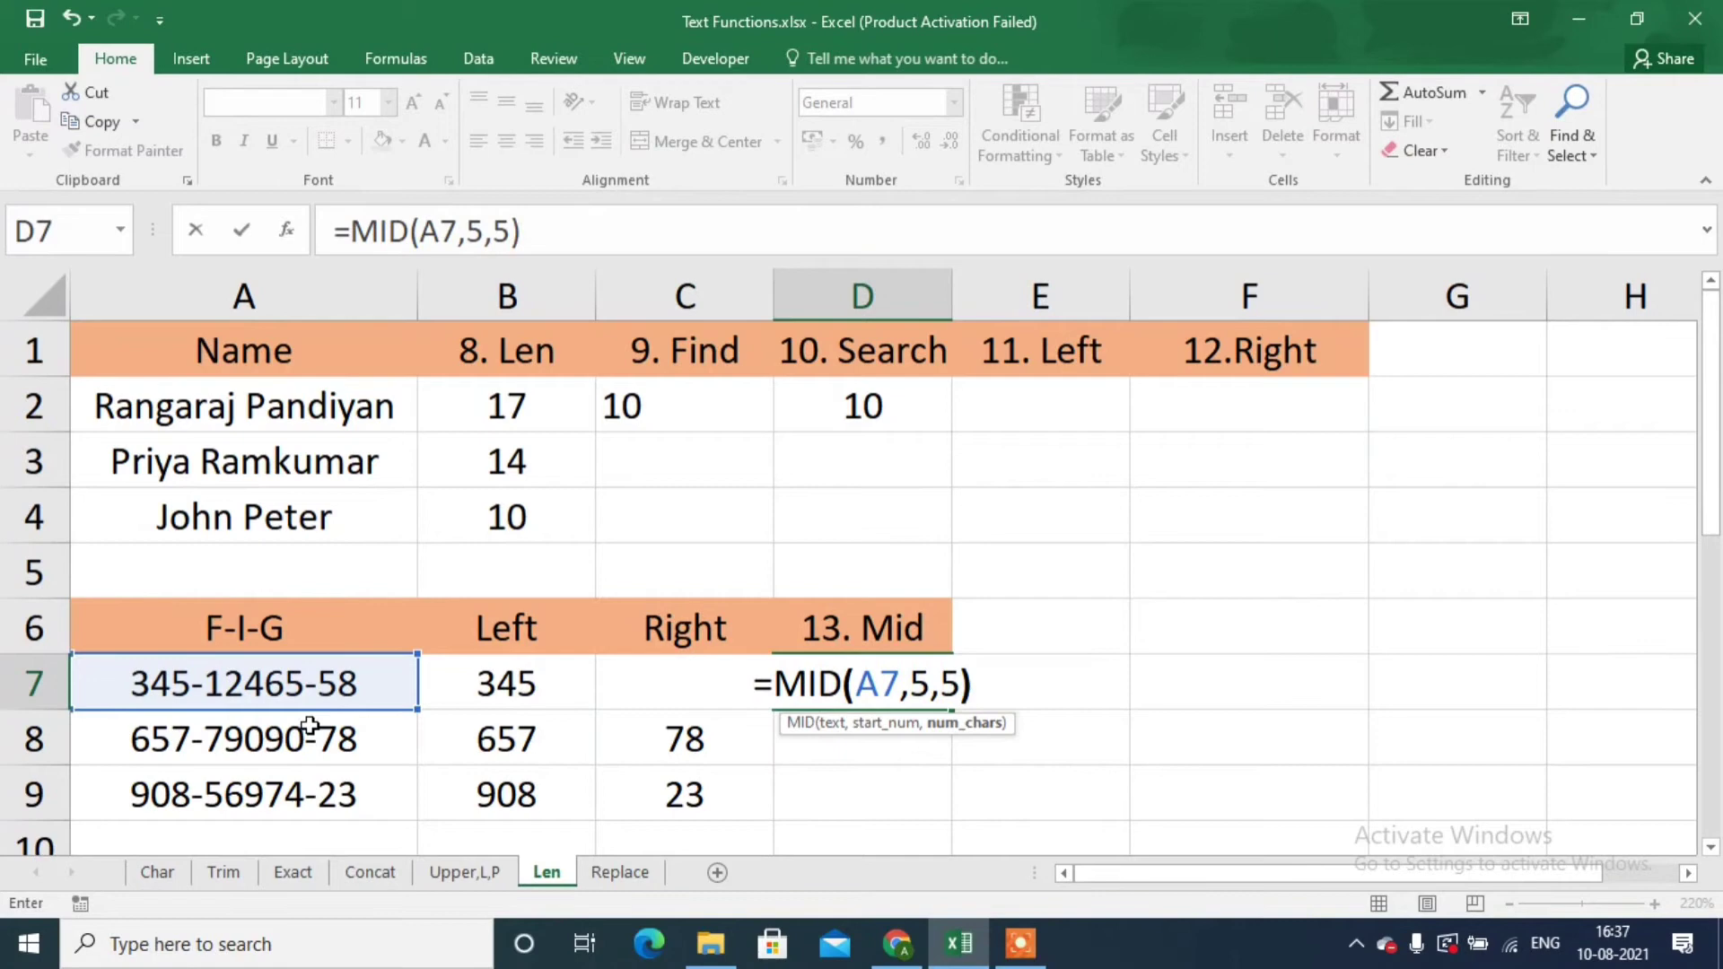
{"action": "key", "text": "Return"}
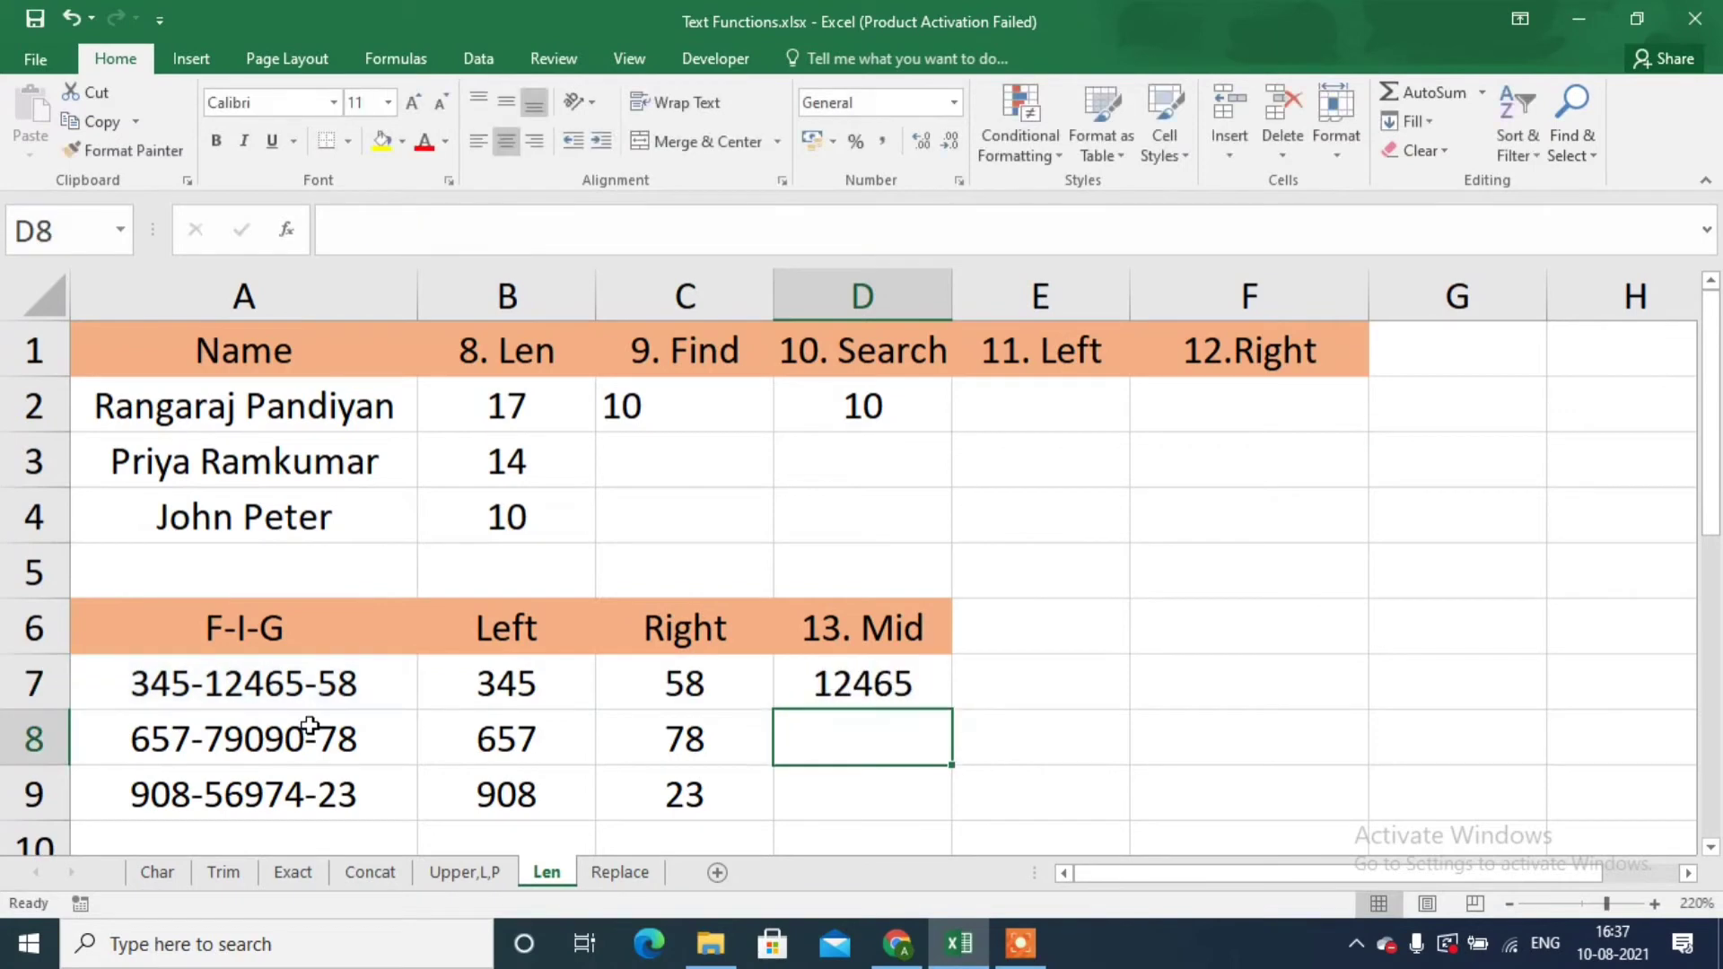
{"action": "key", "text": "Up"}
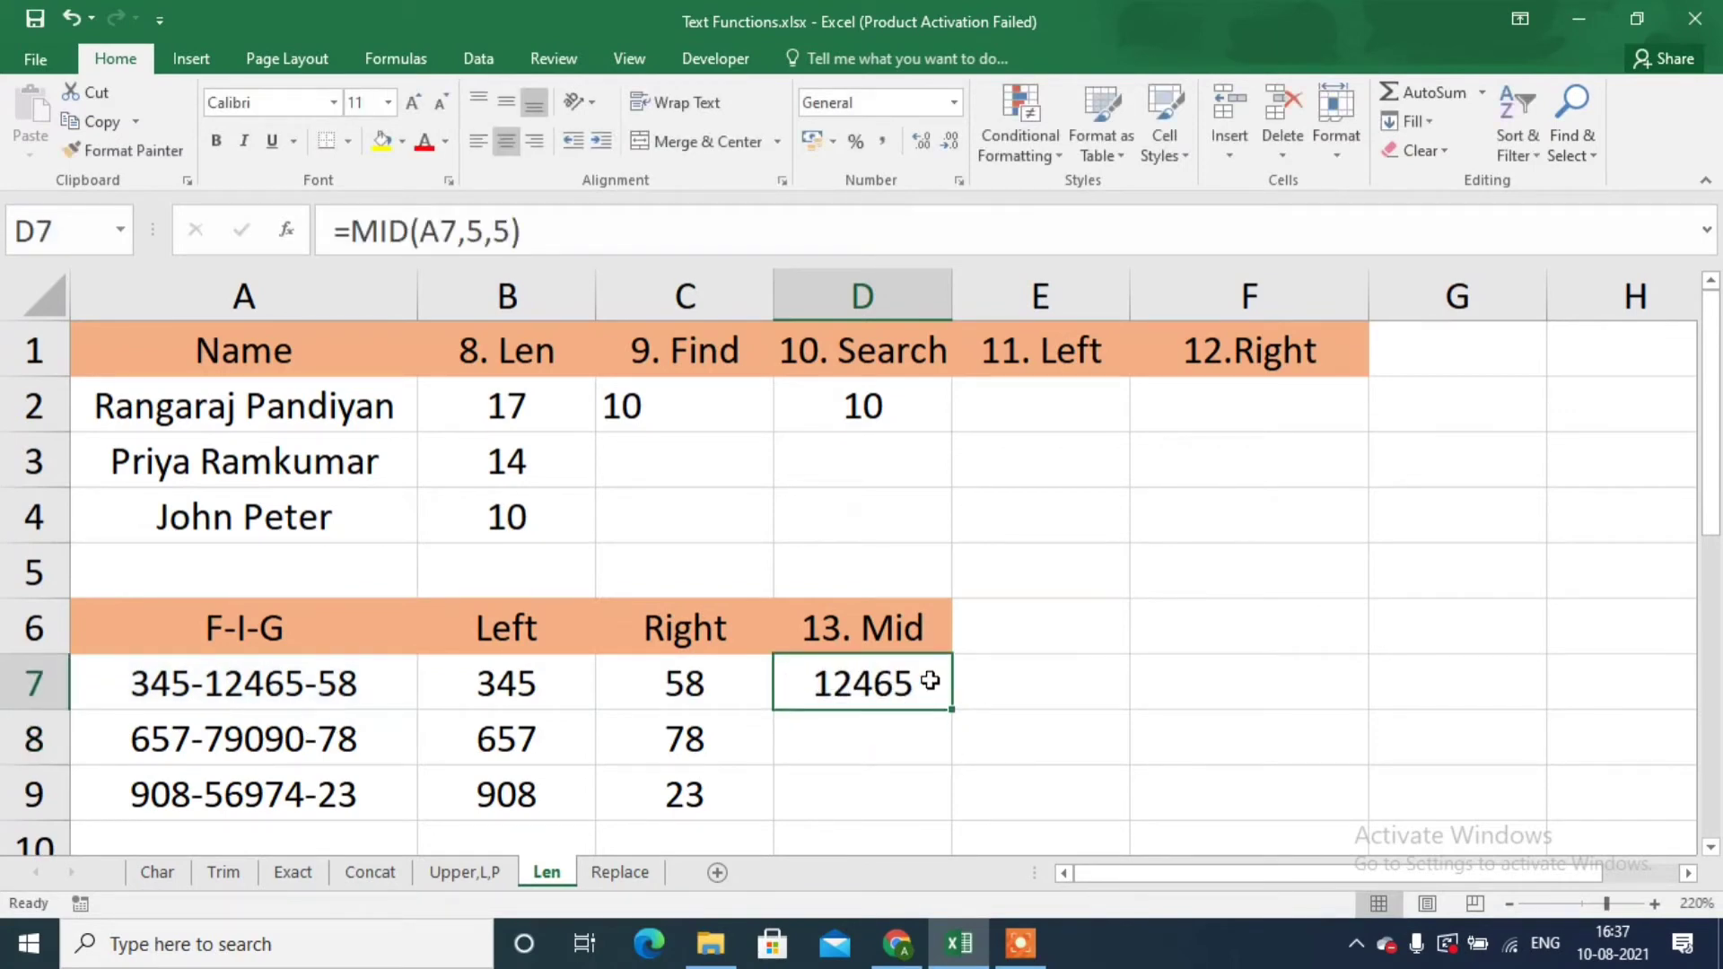
{"action": "double_click", "coordinate": [950, 711]}
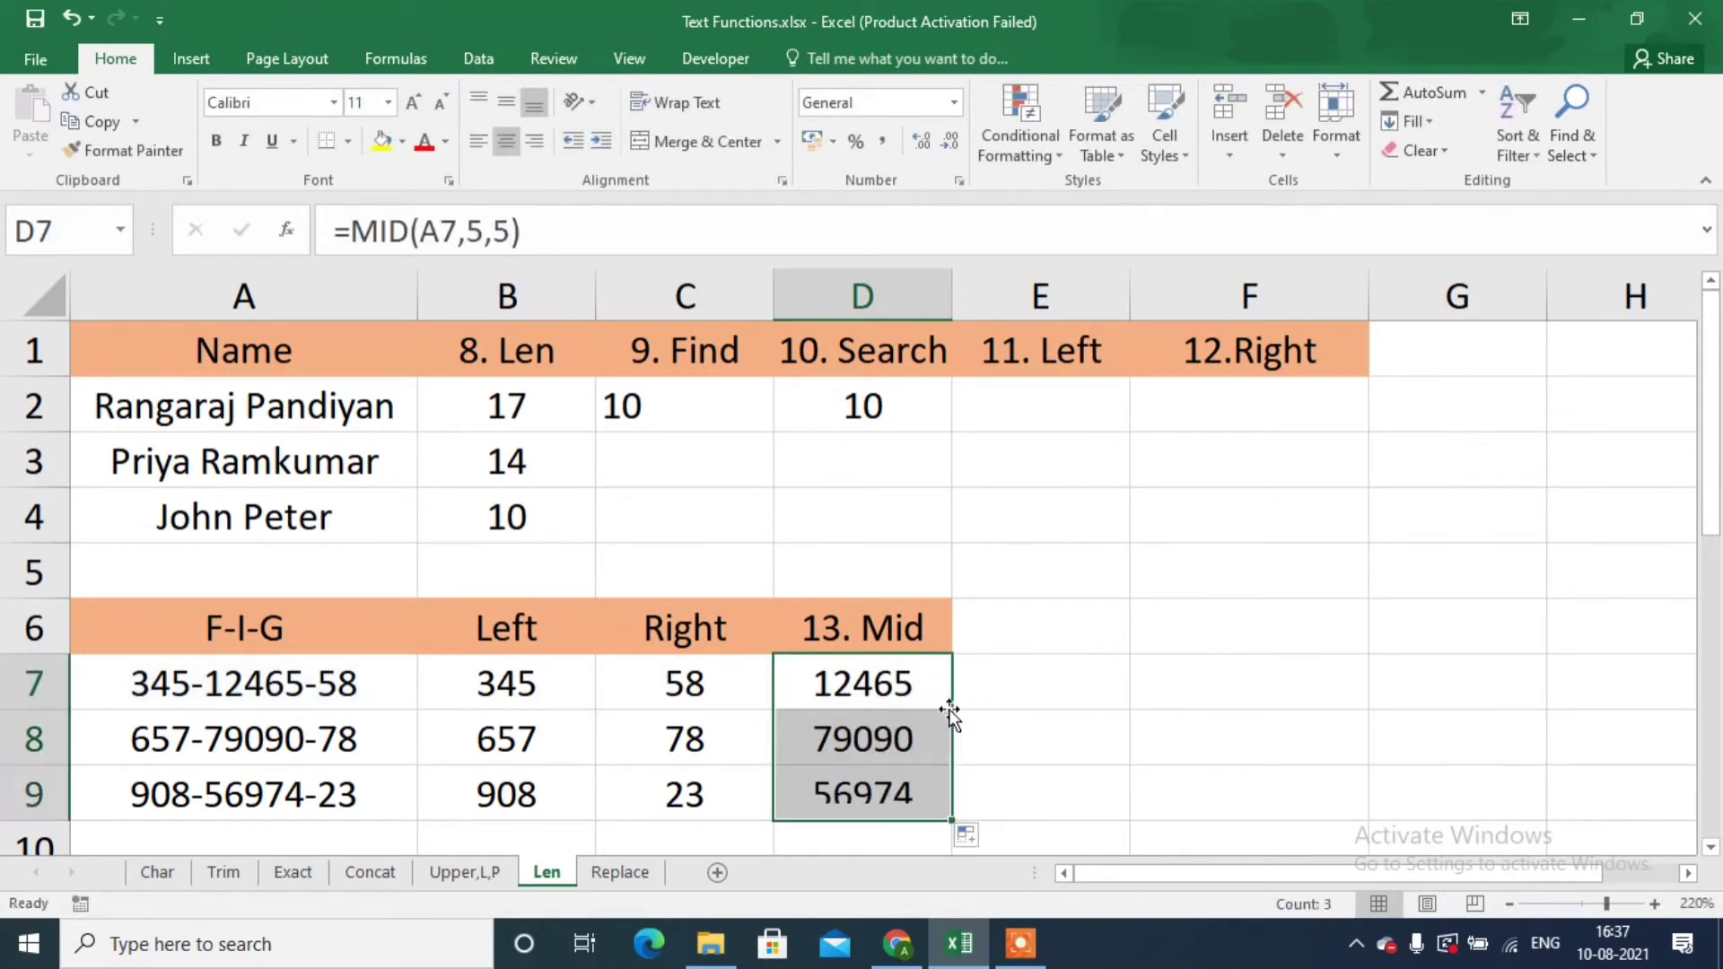
{"action": "left_click", "coordinate": [902, 721]}
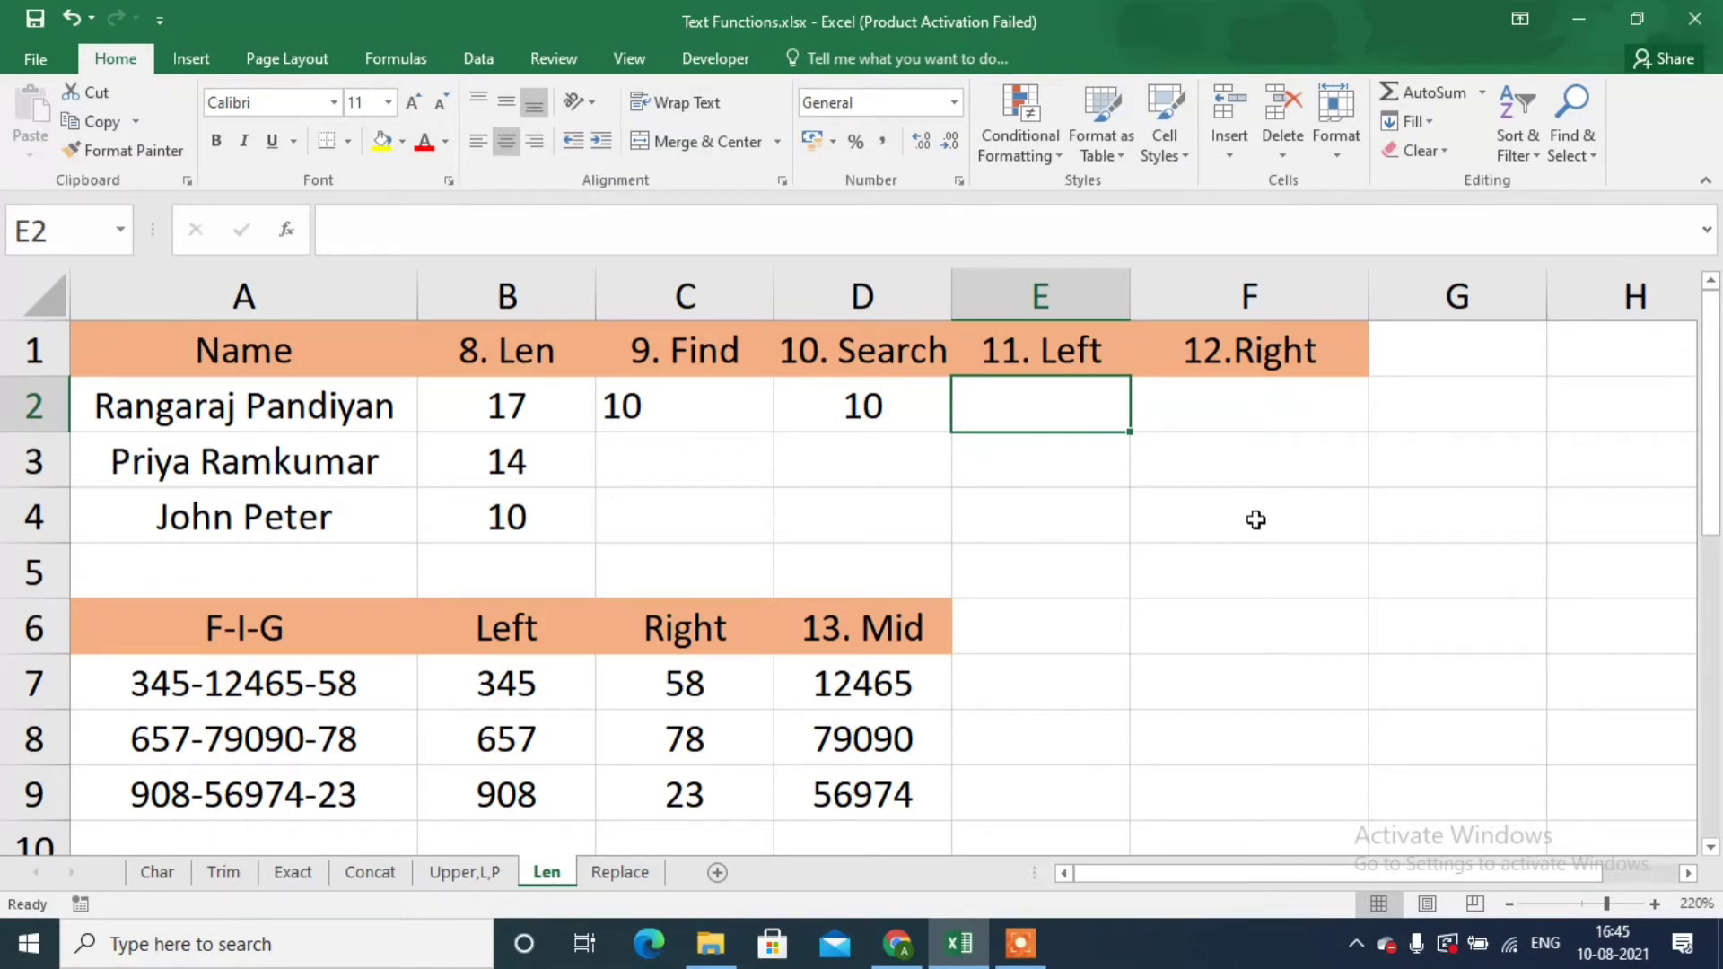
Enter =LEFT(A2,FIND(" ",A2)) in E2 under 11. Left to extract the first name.
{"action": "type", "text": "=left"}
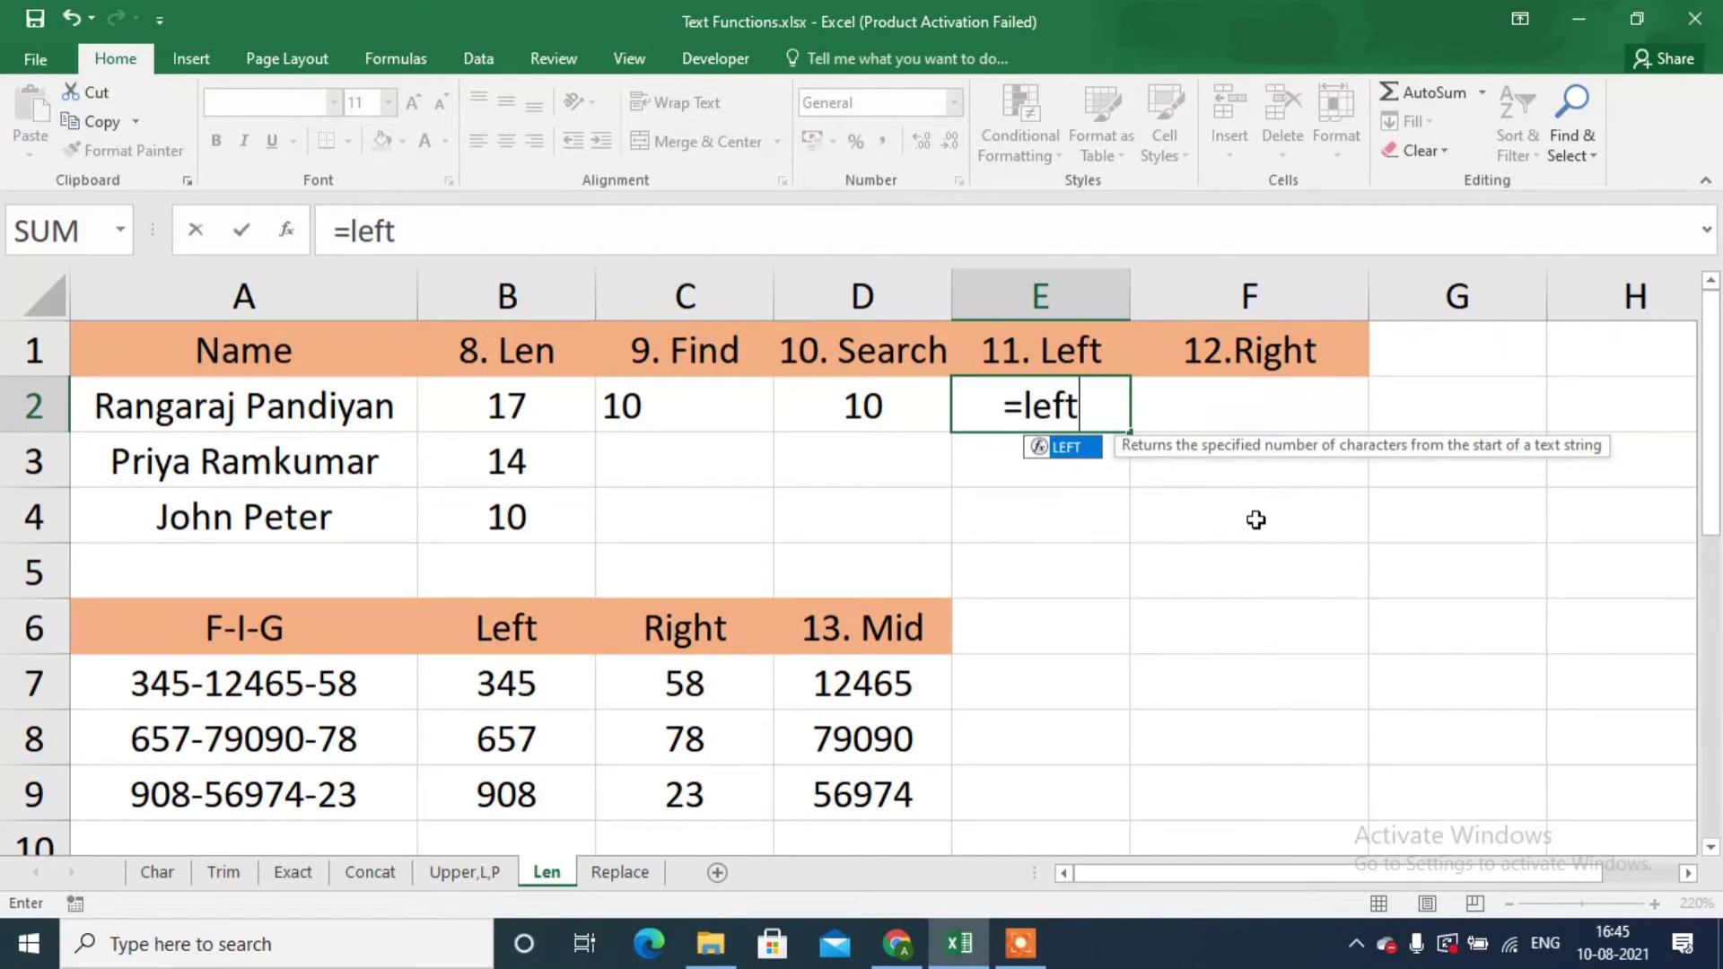
{"action": "key", "text": "Tab"}
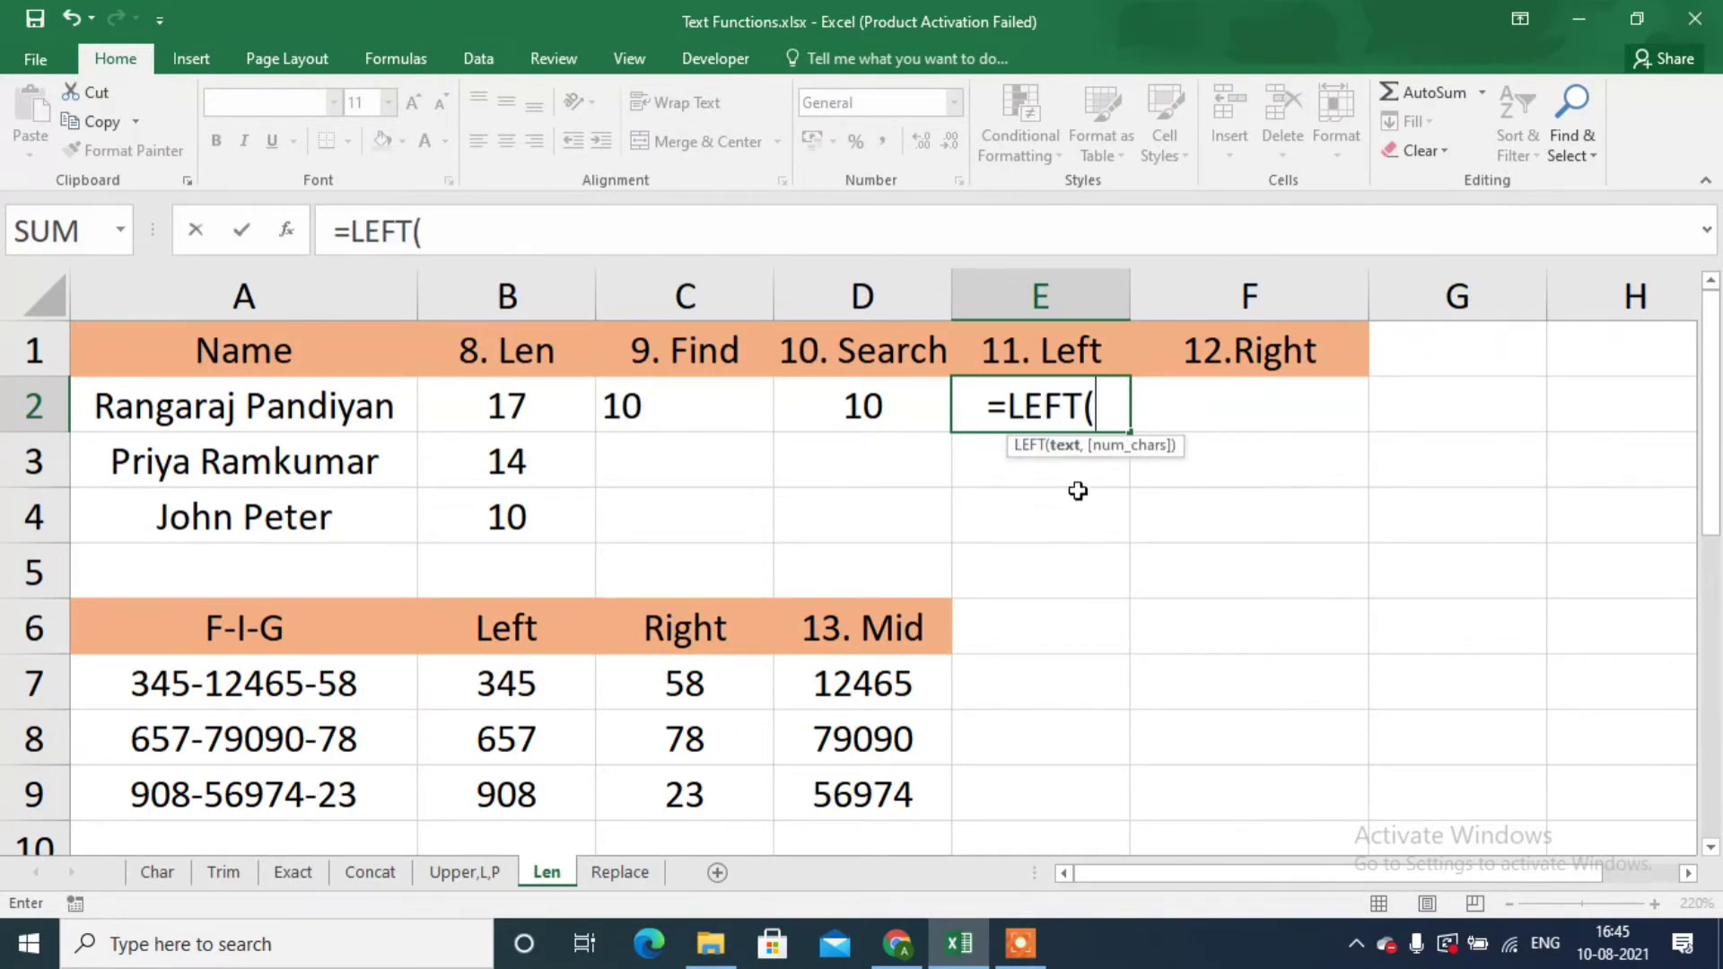
{"action": "left_click", "coordinate": [386, 411]}
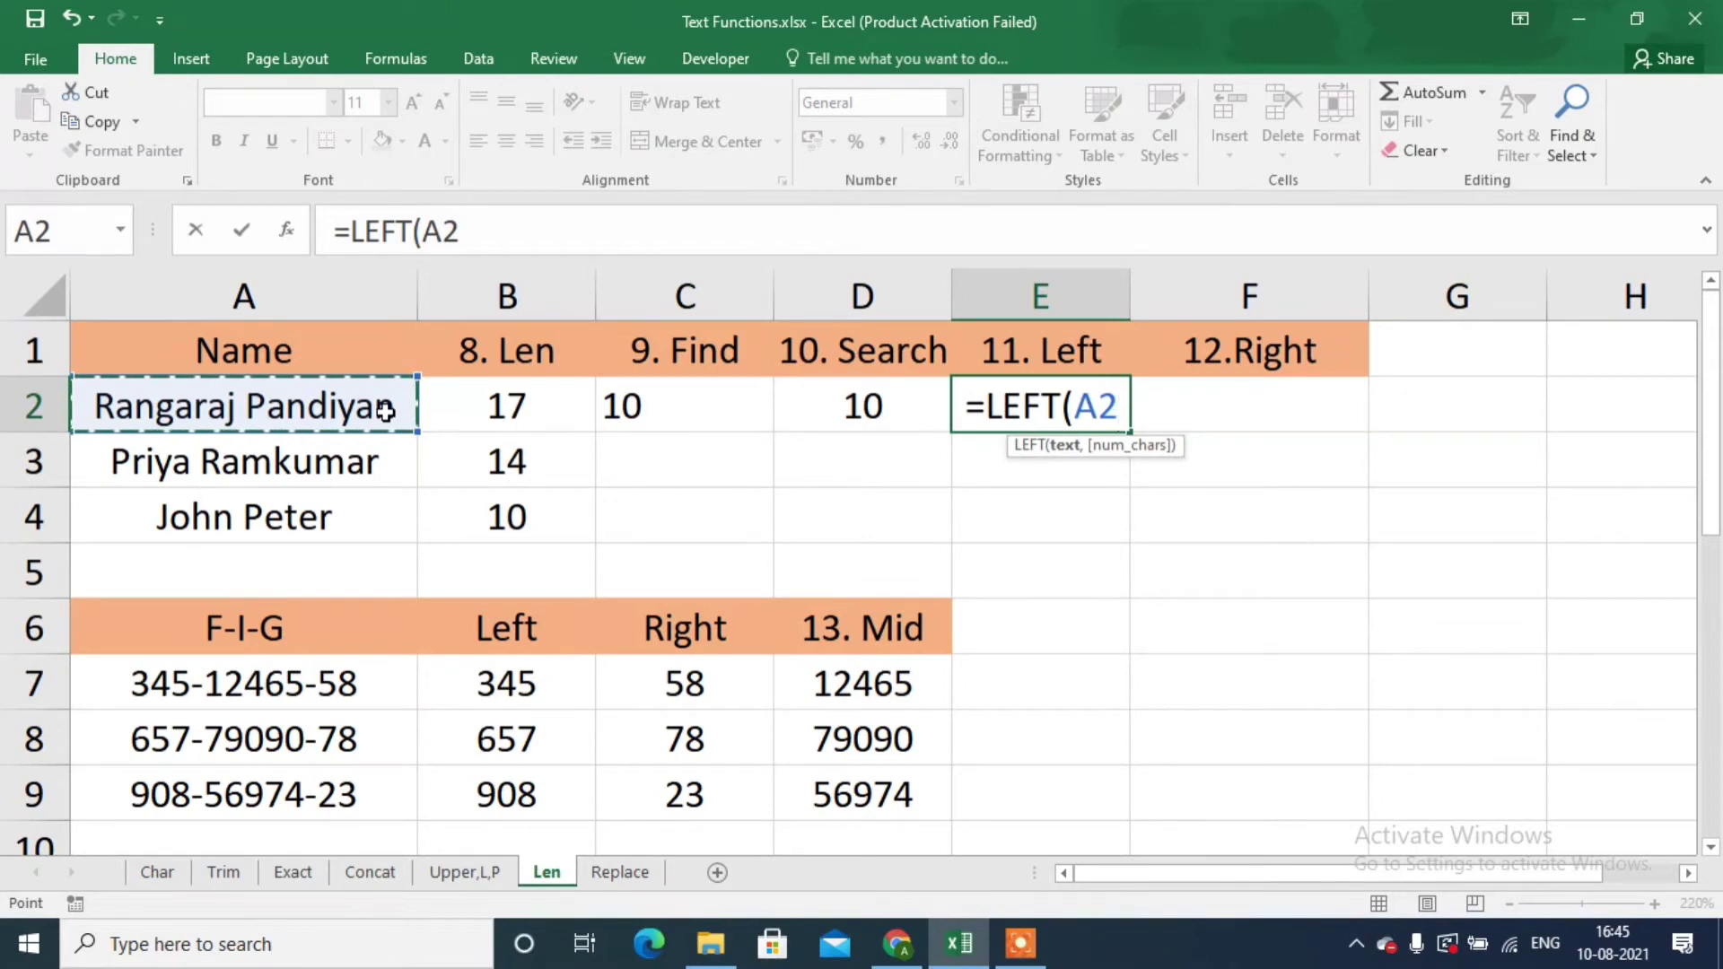
{"action": "type", "text": ",find"}
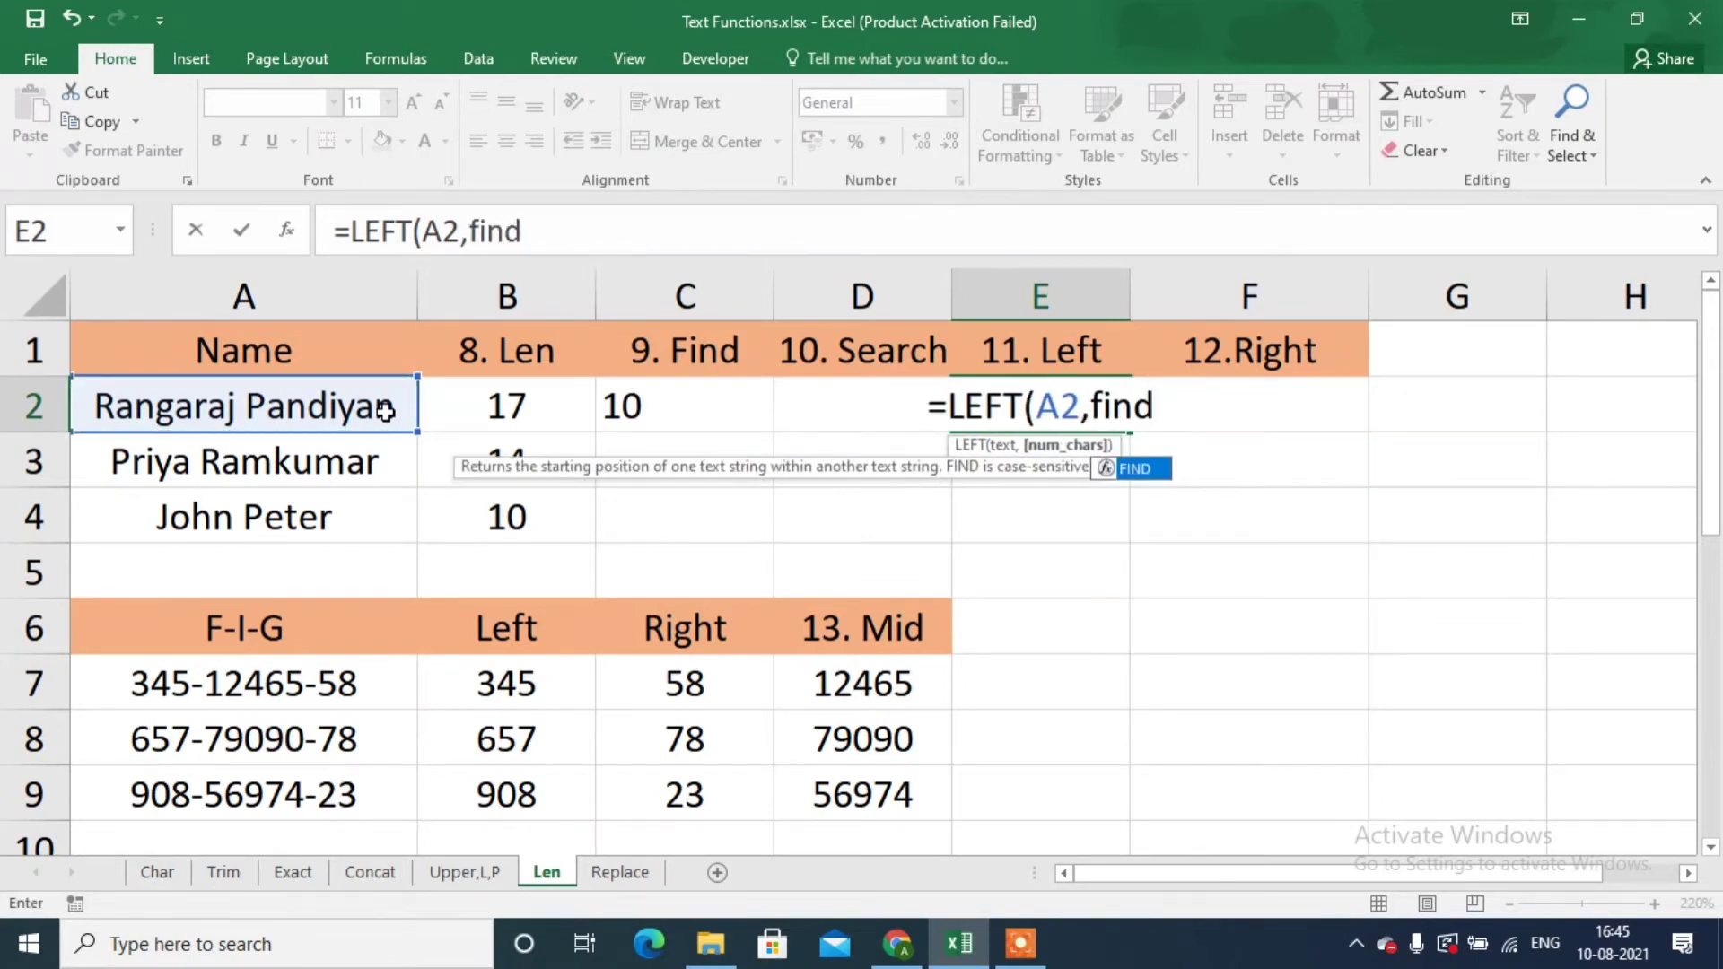
{"action": "key", "text": "Tab"}
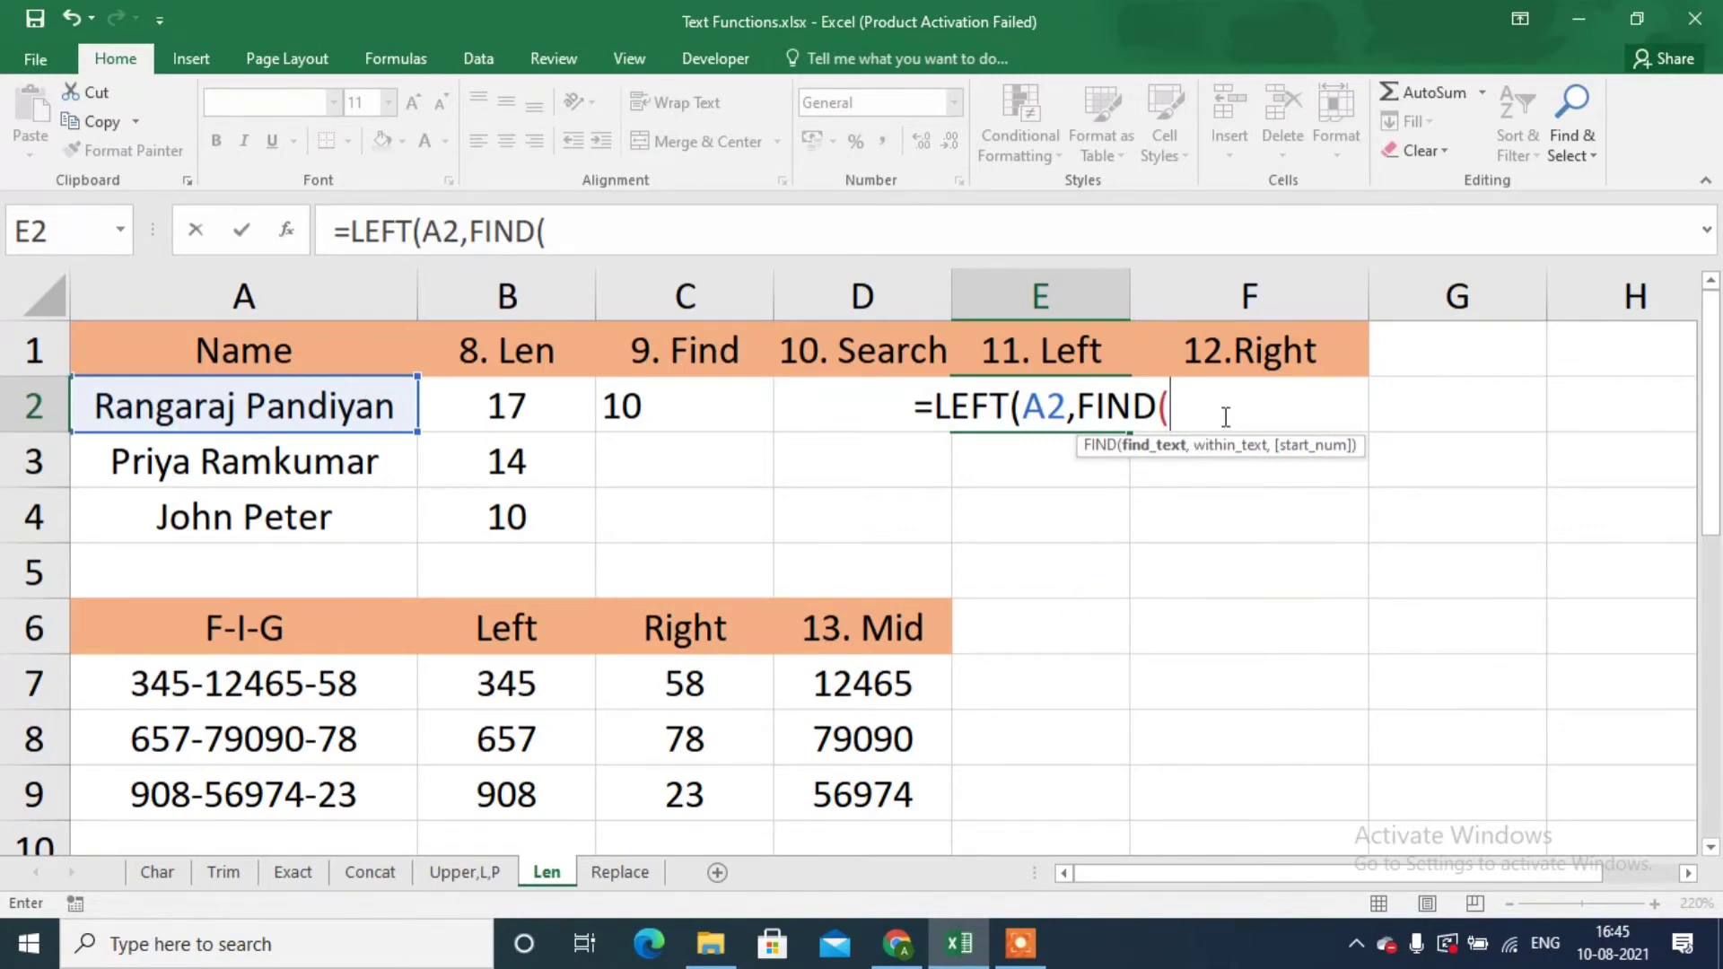
{"action": "type", "text": "\""}
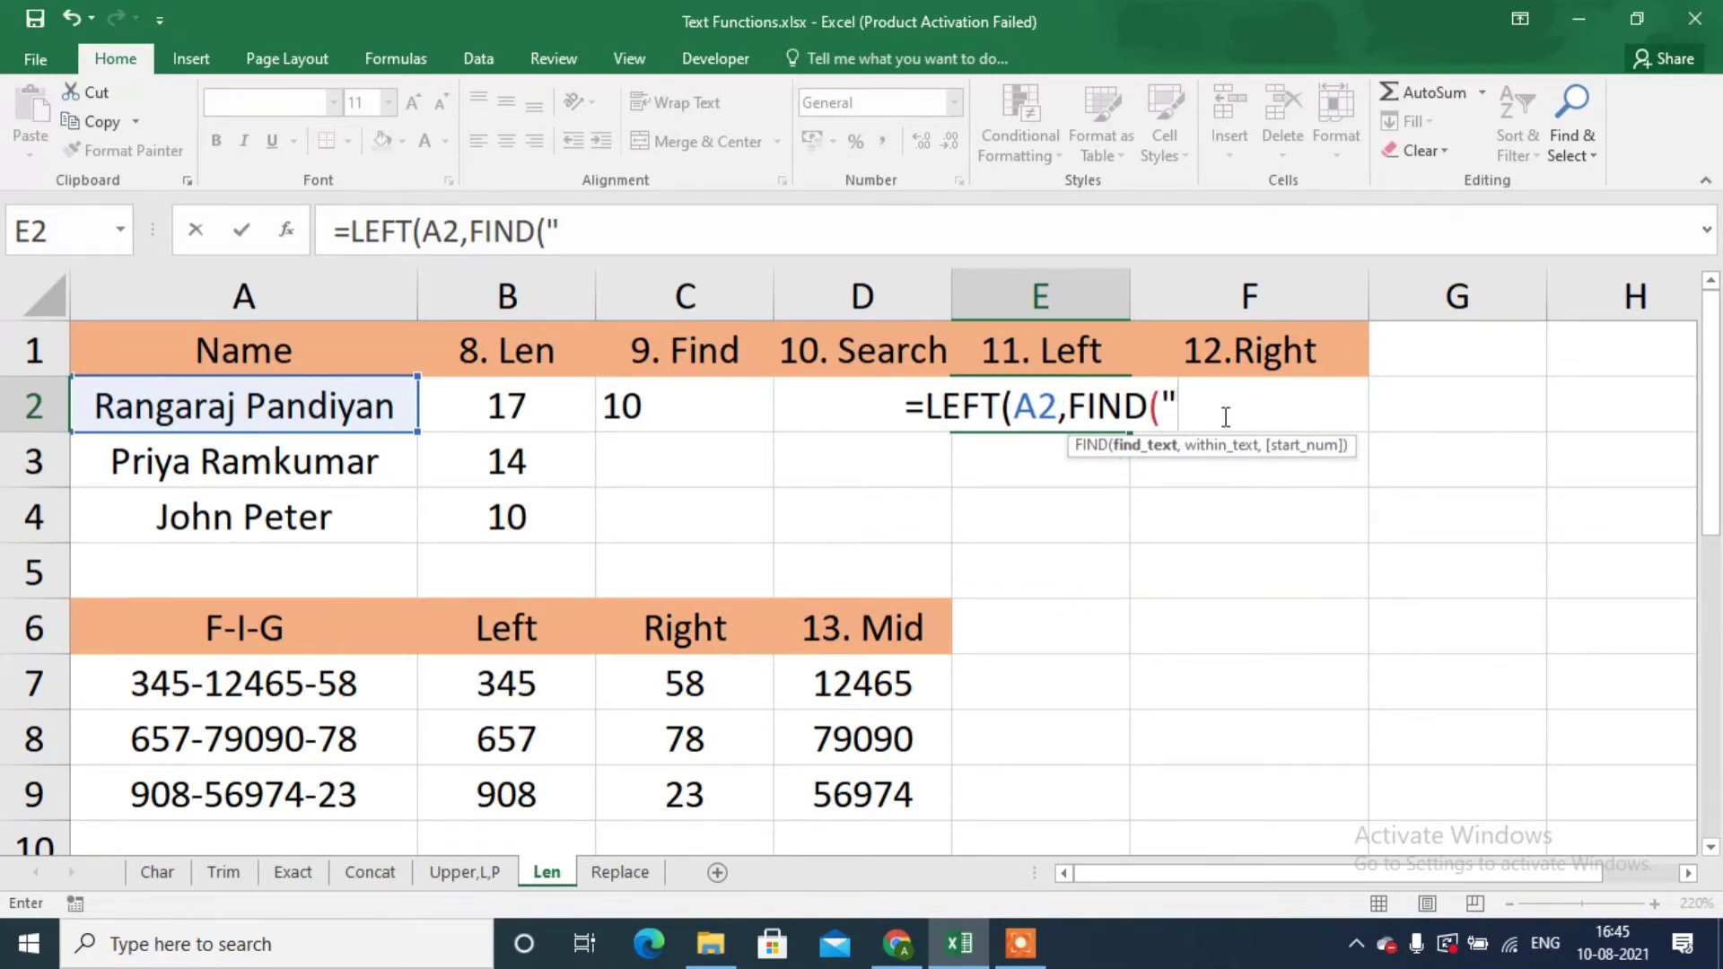
{"action": "type", "text": " \","}
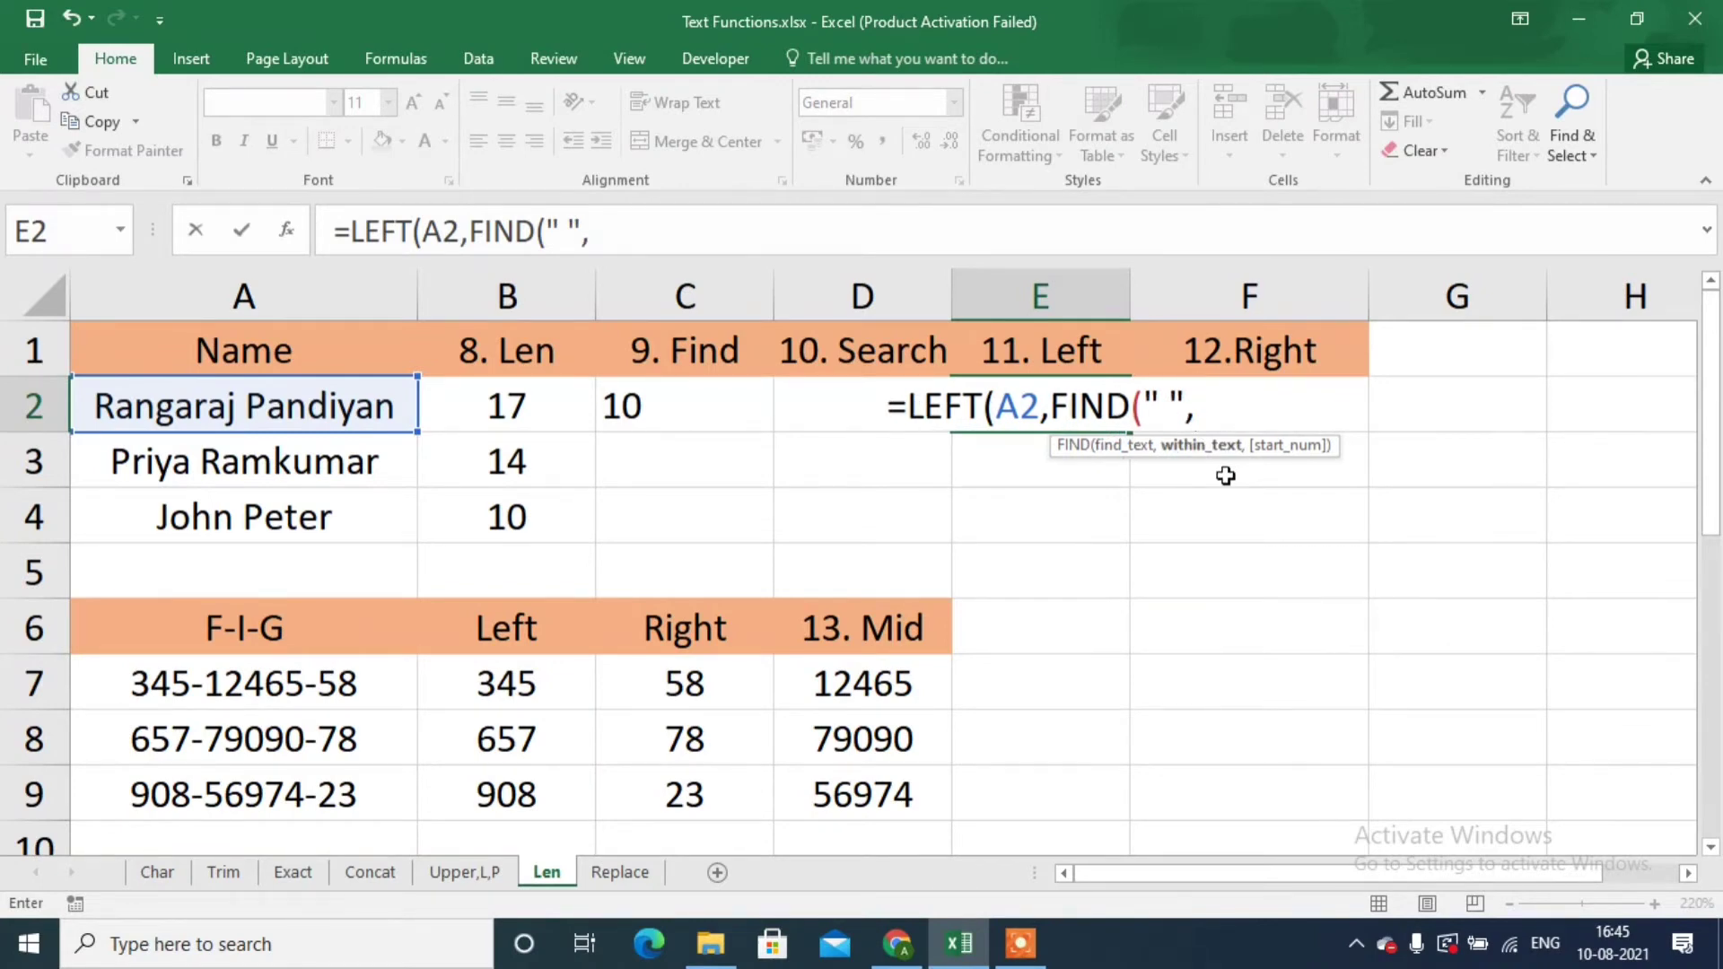
{"action": "left_click", "coordinate": [273, 408]}
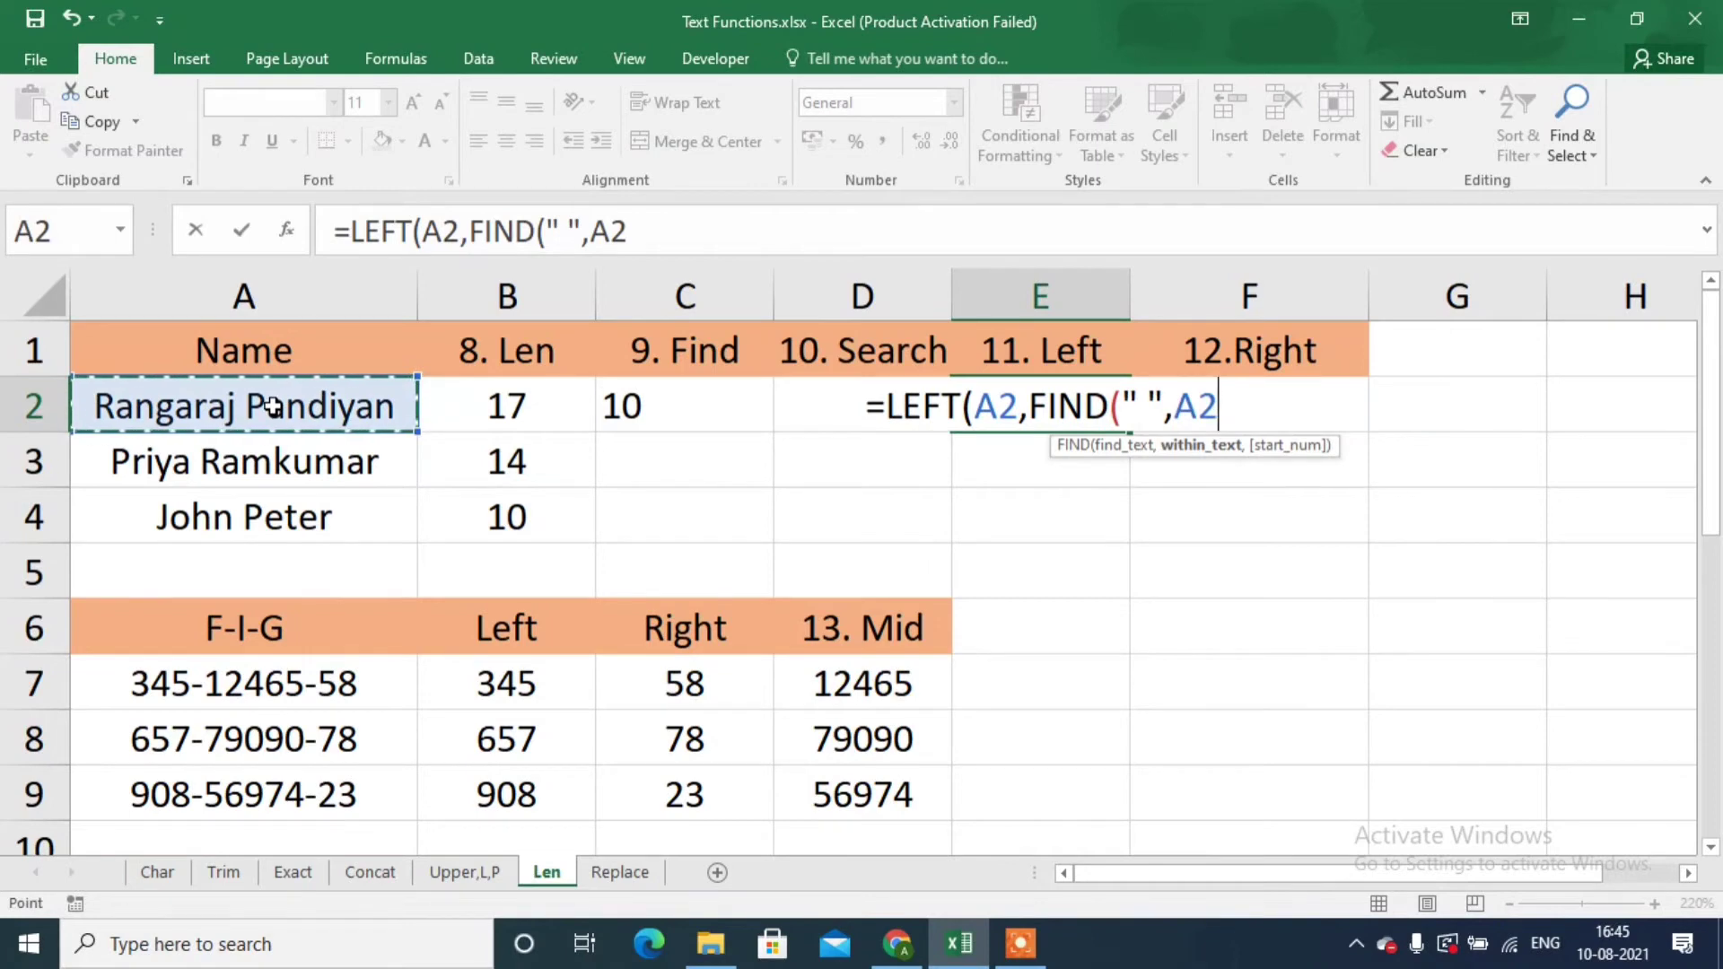
{"action": "type", "text": ")"}
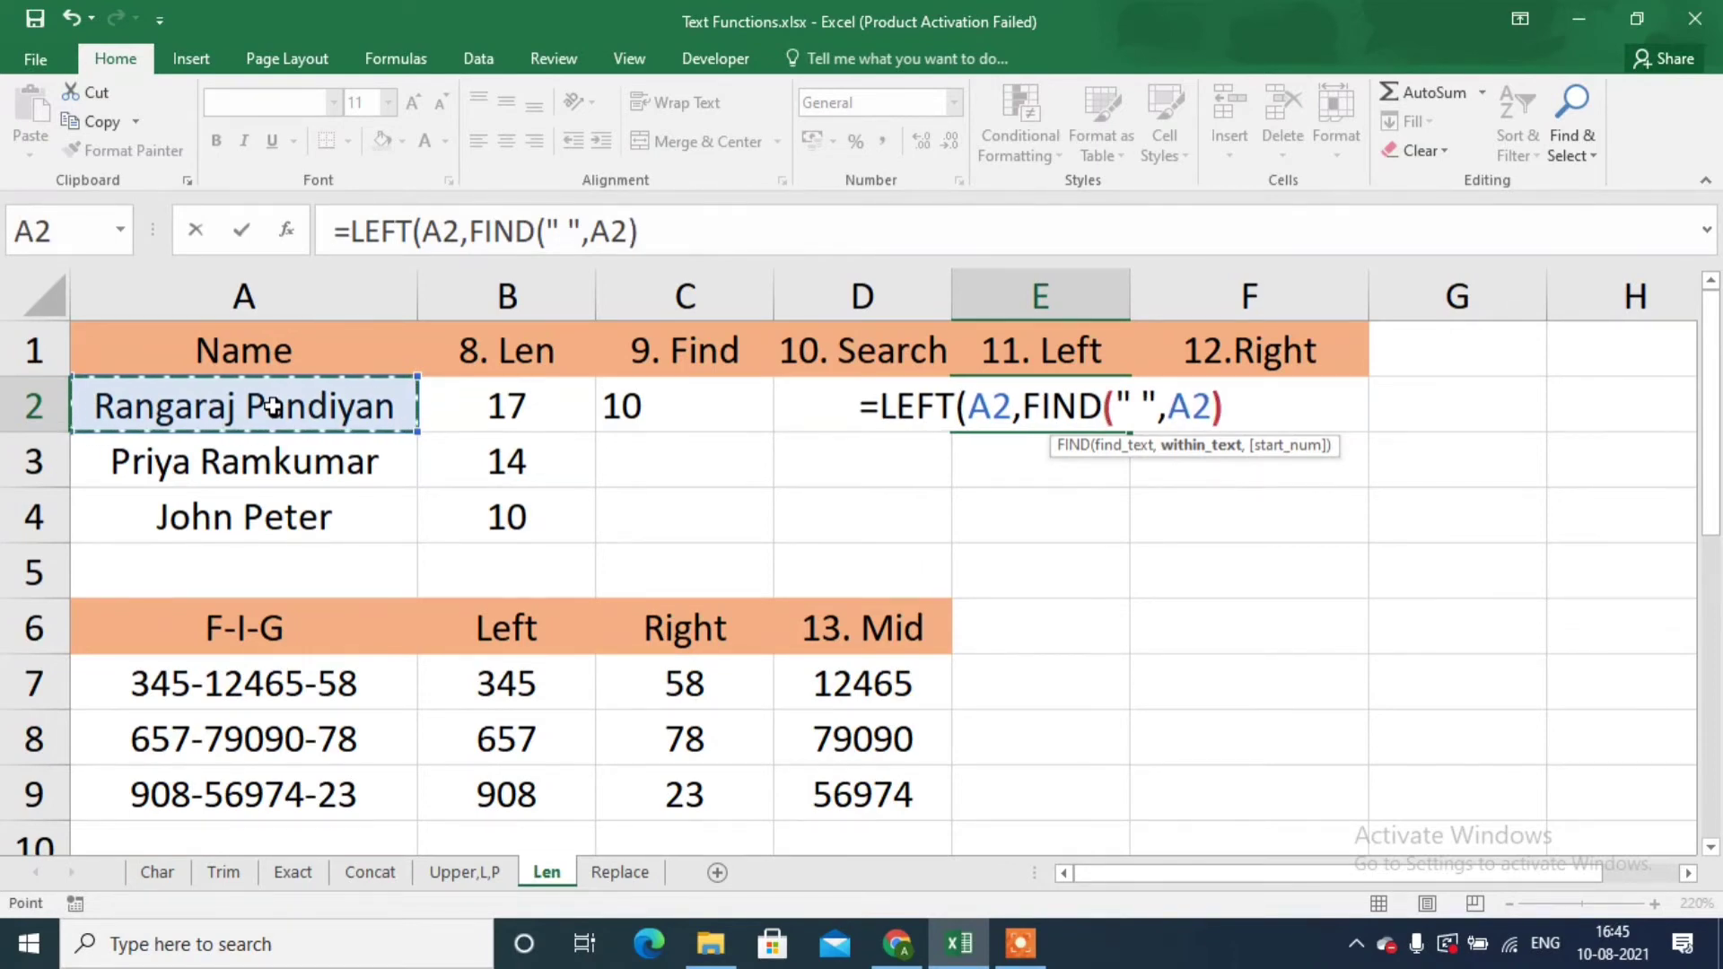
{"action": "type", "text": ")"}
{"action": "key", "text": "Return"}
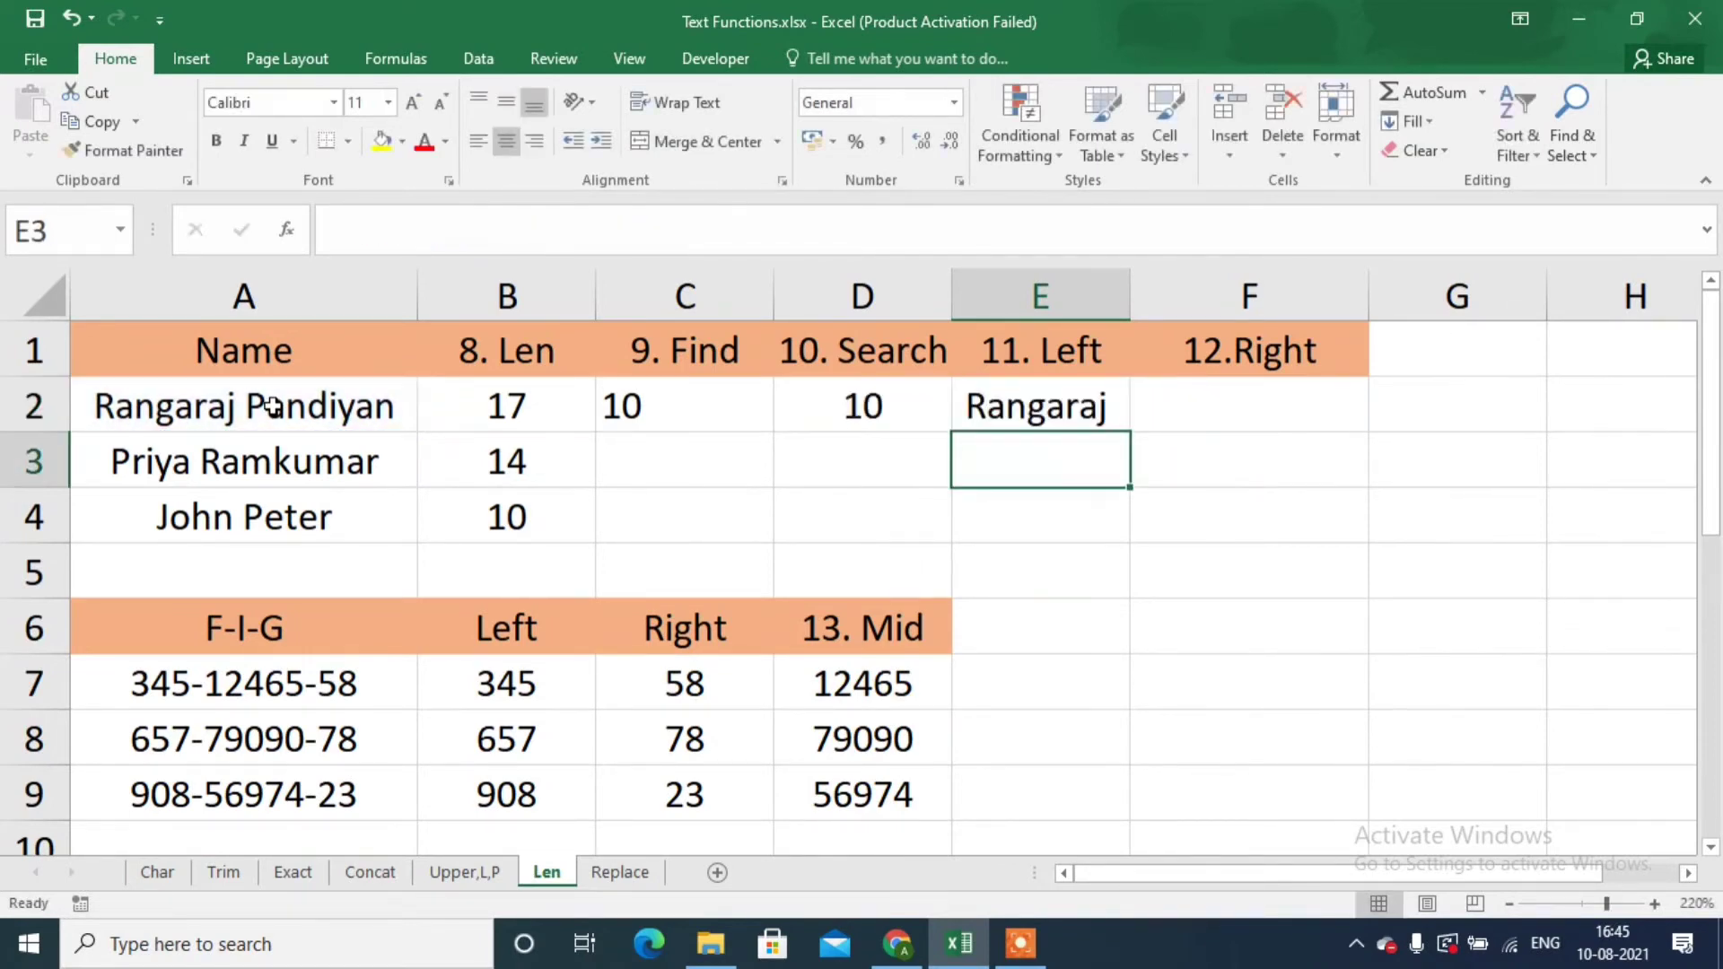
Change the E2 formula to =LEFT(A2,FIND(" ",A2)-1) and fill it down to E4.
{"action": "key", "text": "Up"}
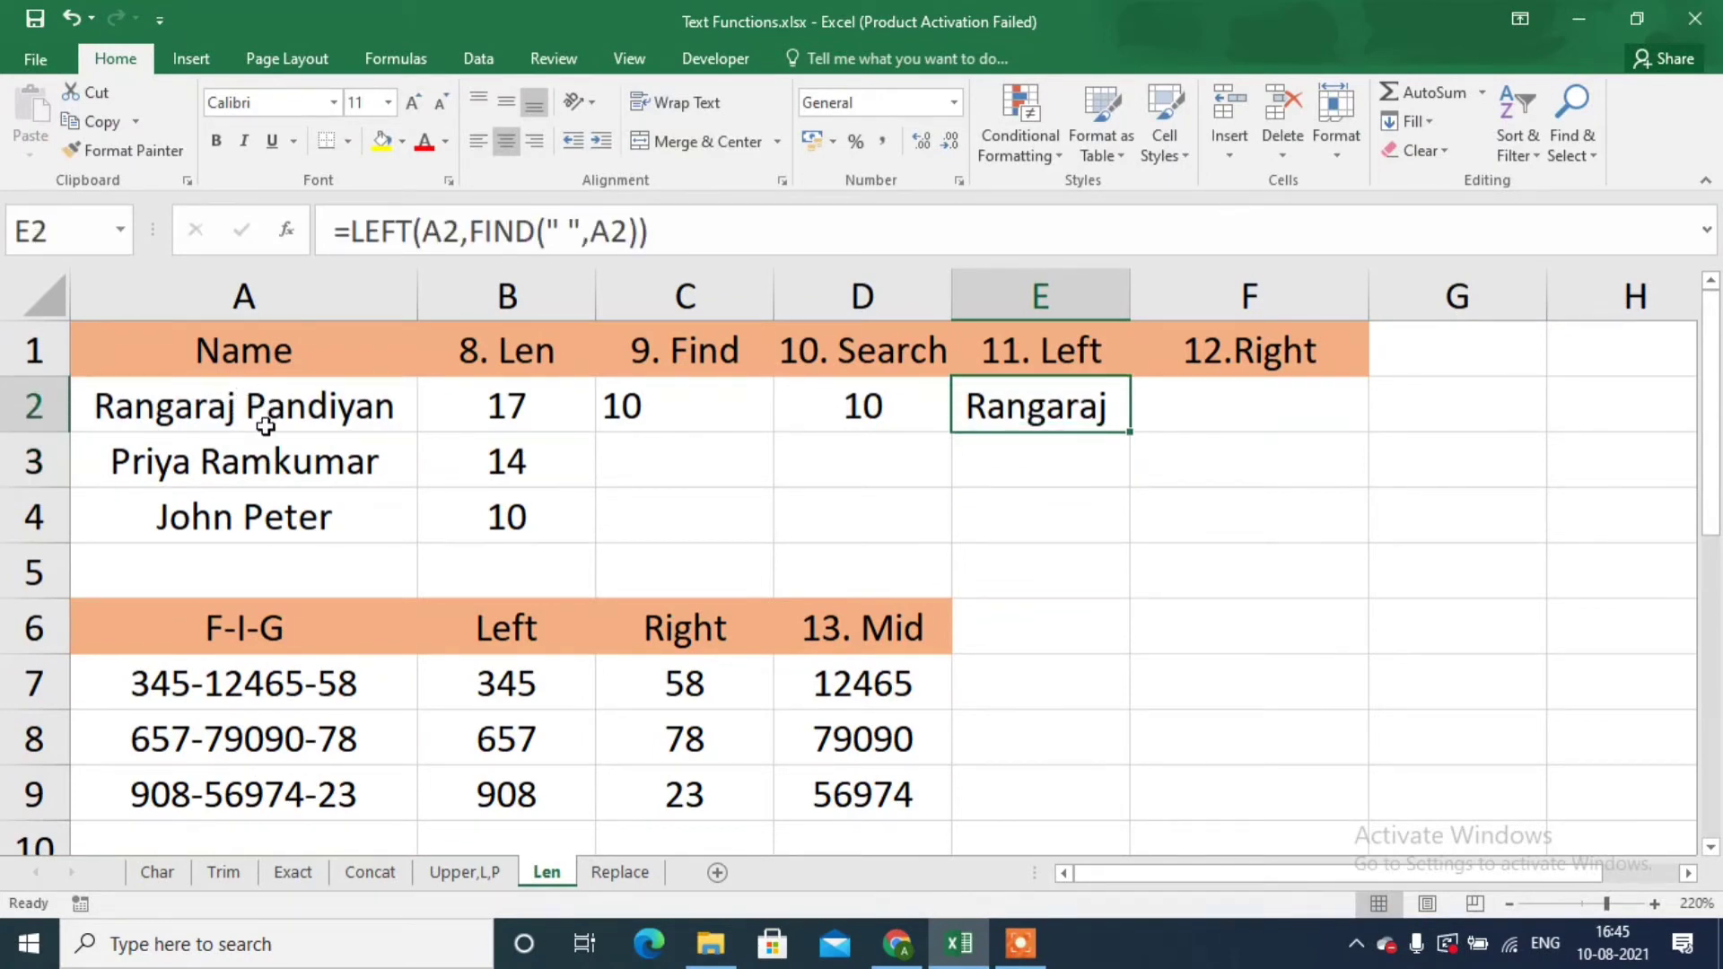
{"action": "left_click", "coordinate": [660, 229]}
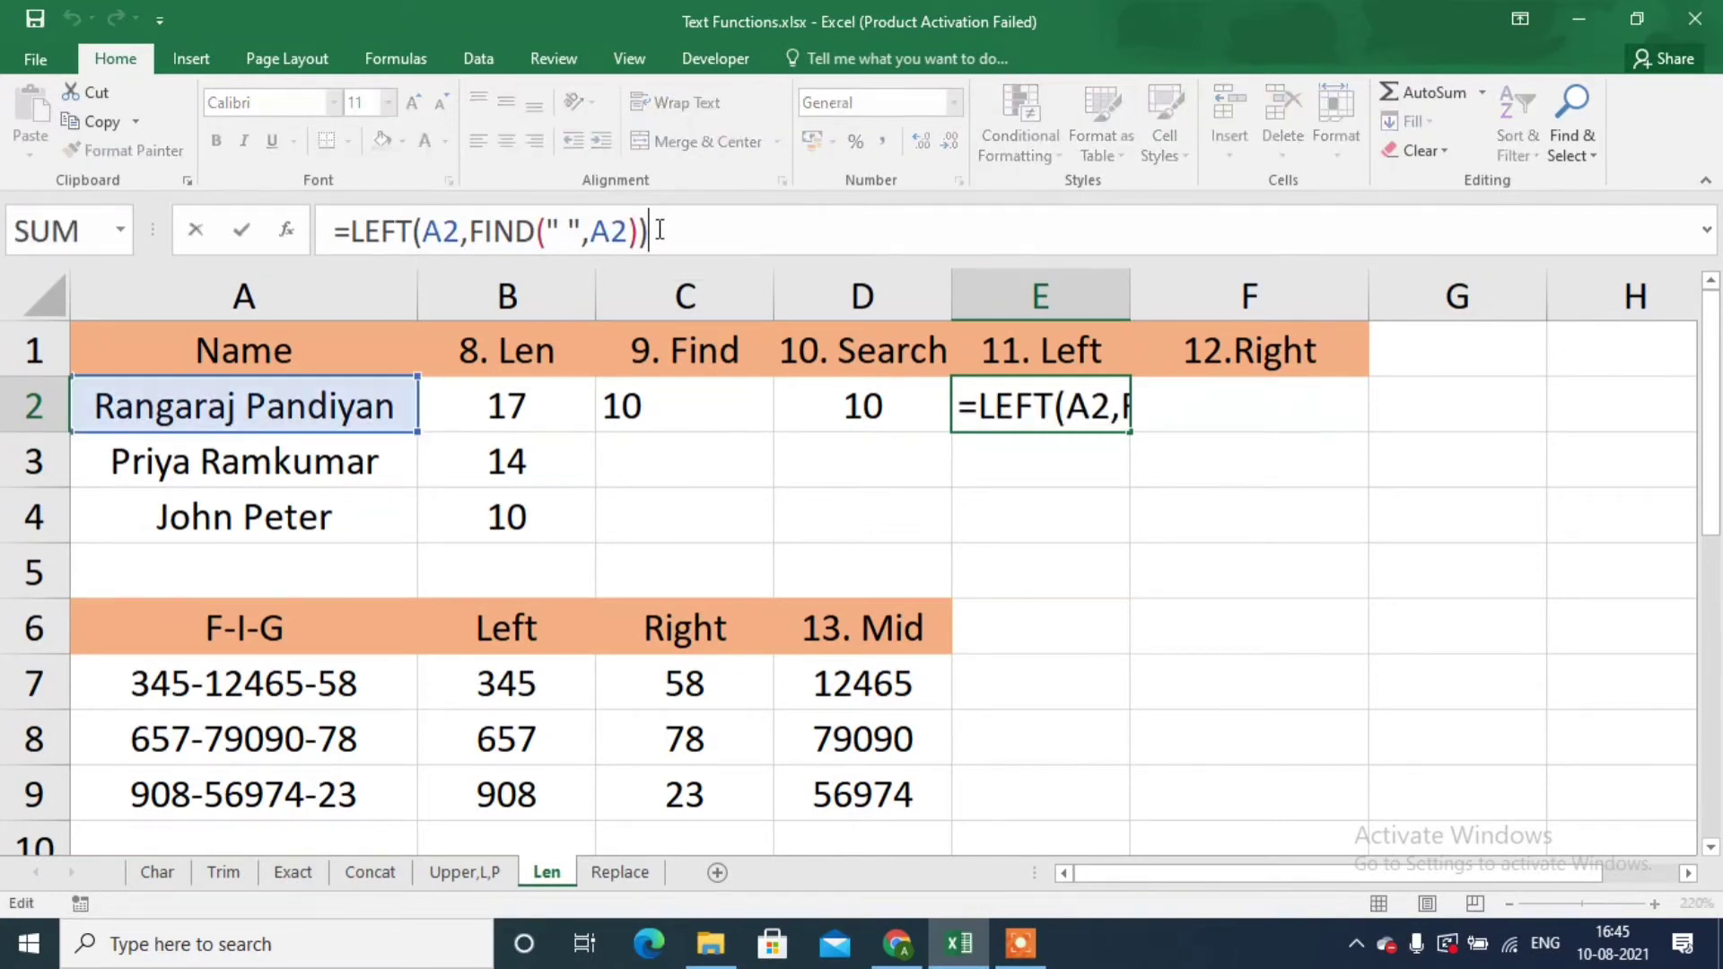
{"action": "key", "text": "BackSpace"}
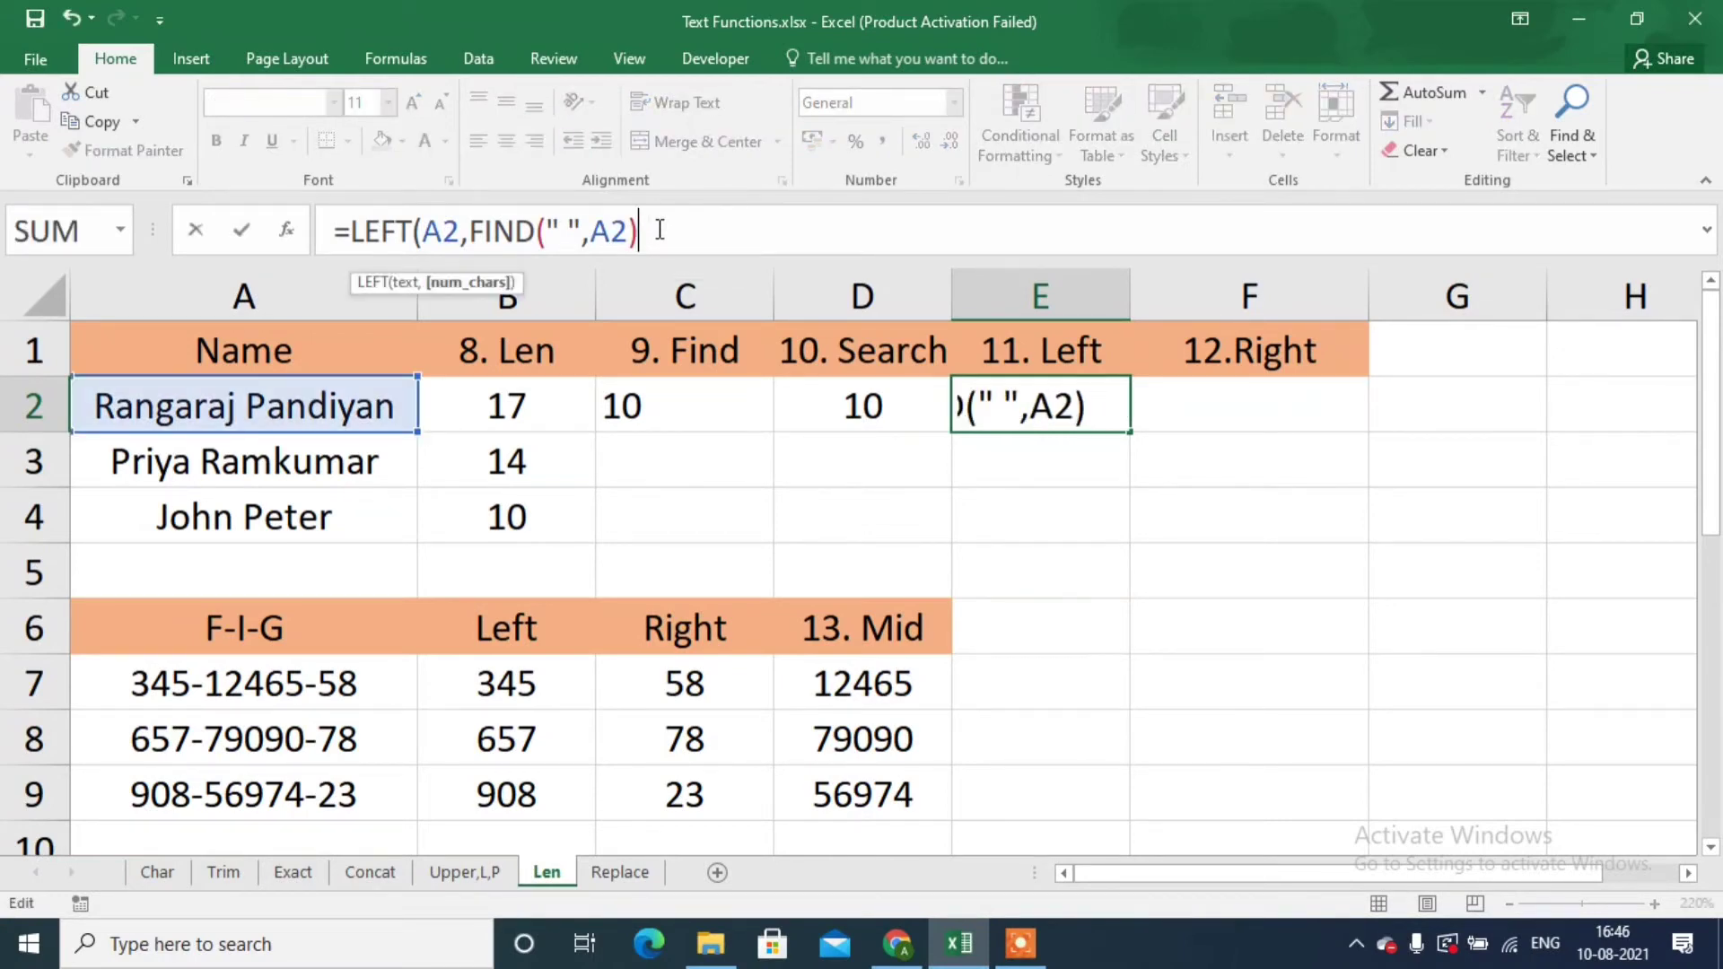
{"action": "type", "text": "-1)"}
{"action": "key", "text": "Return"}
{"action": "key", "text": "Up"}
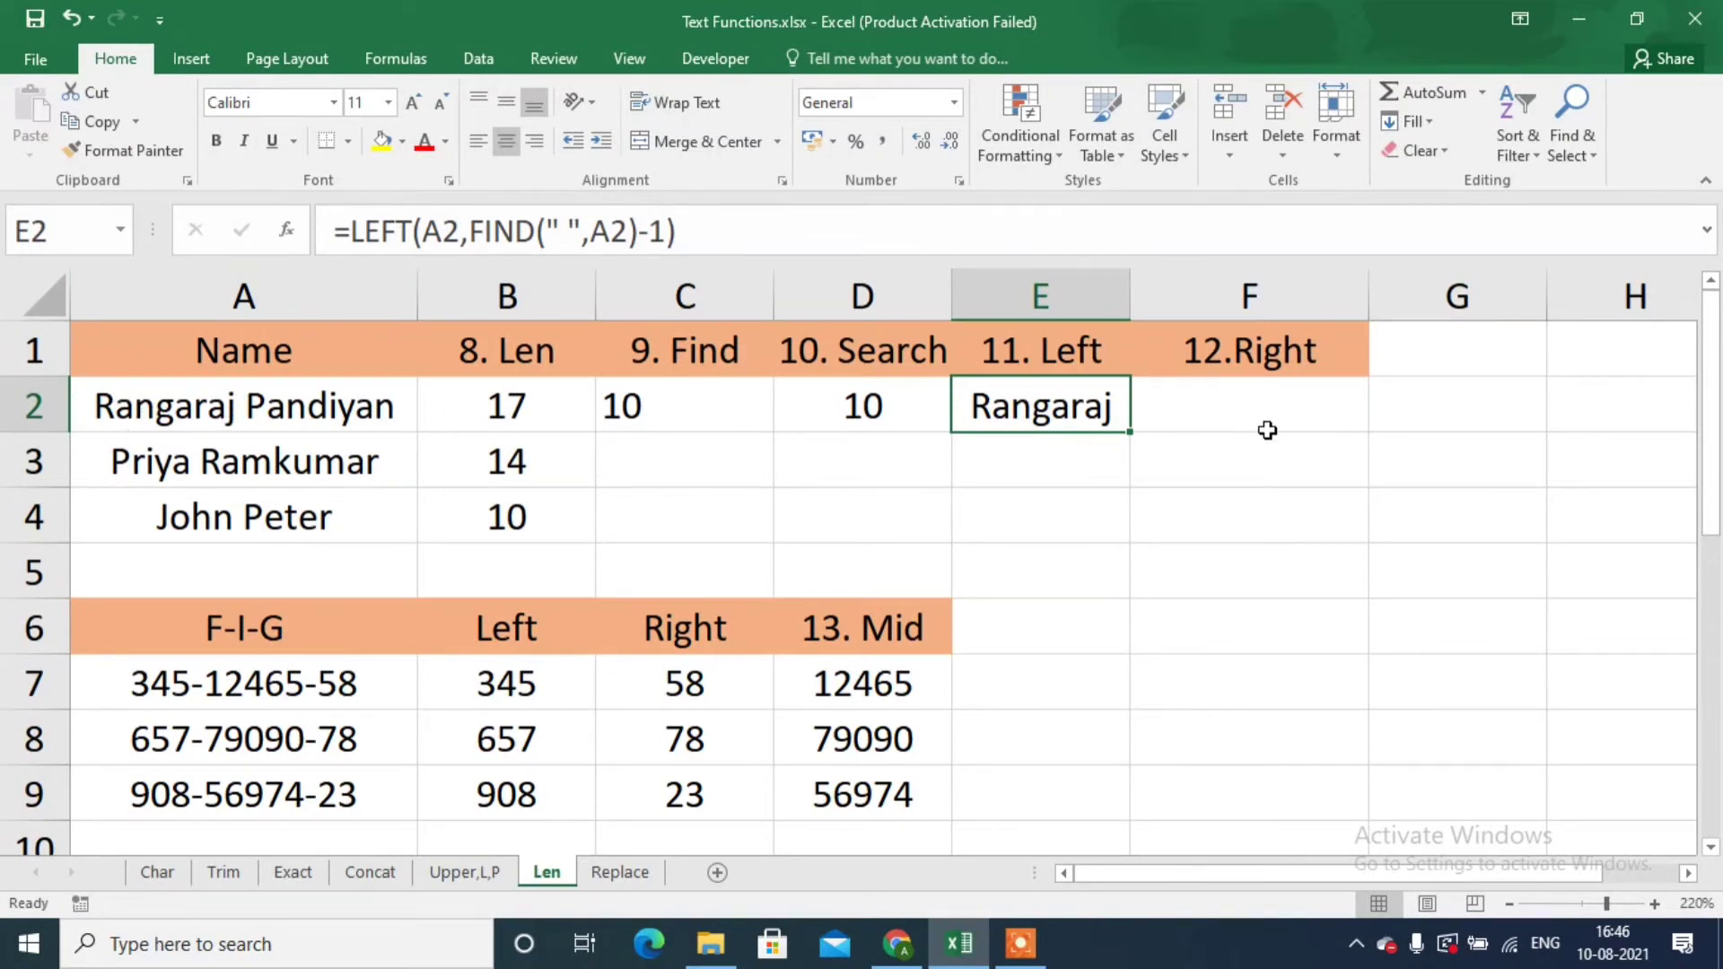
{"action": "double_click", "coordinate": [1130, 432]}
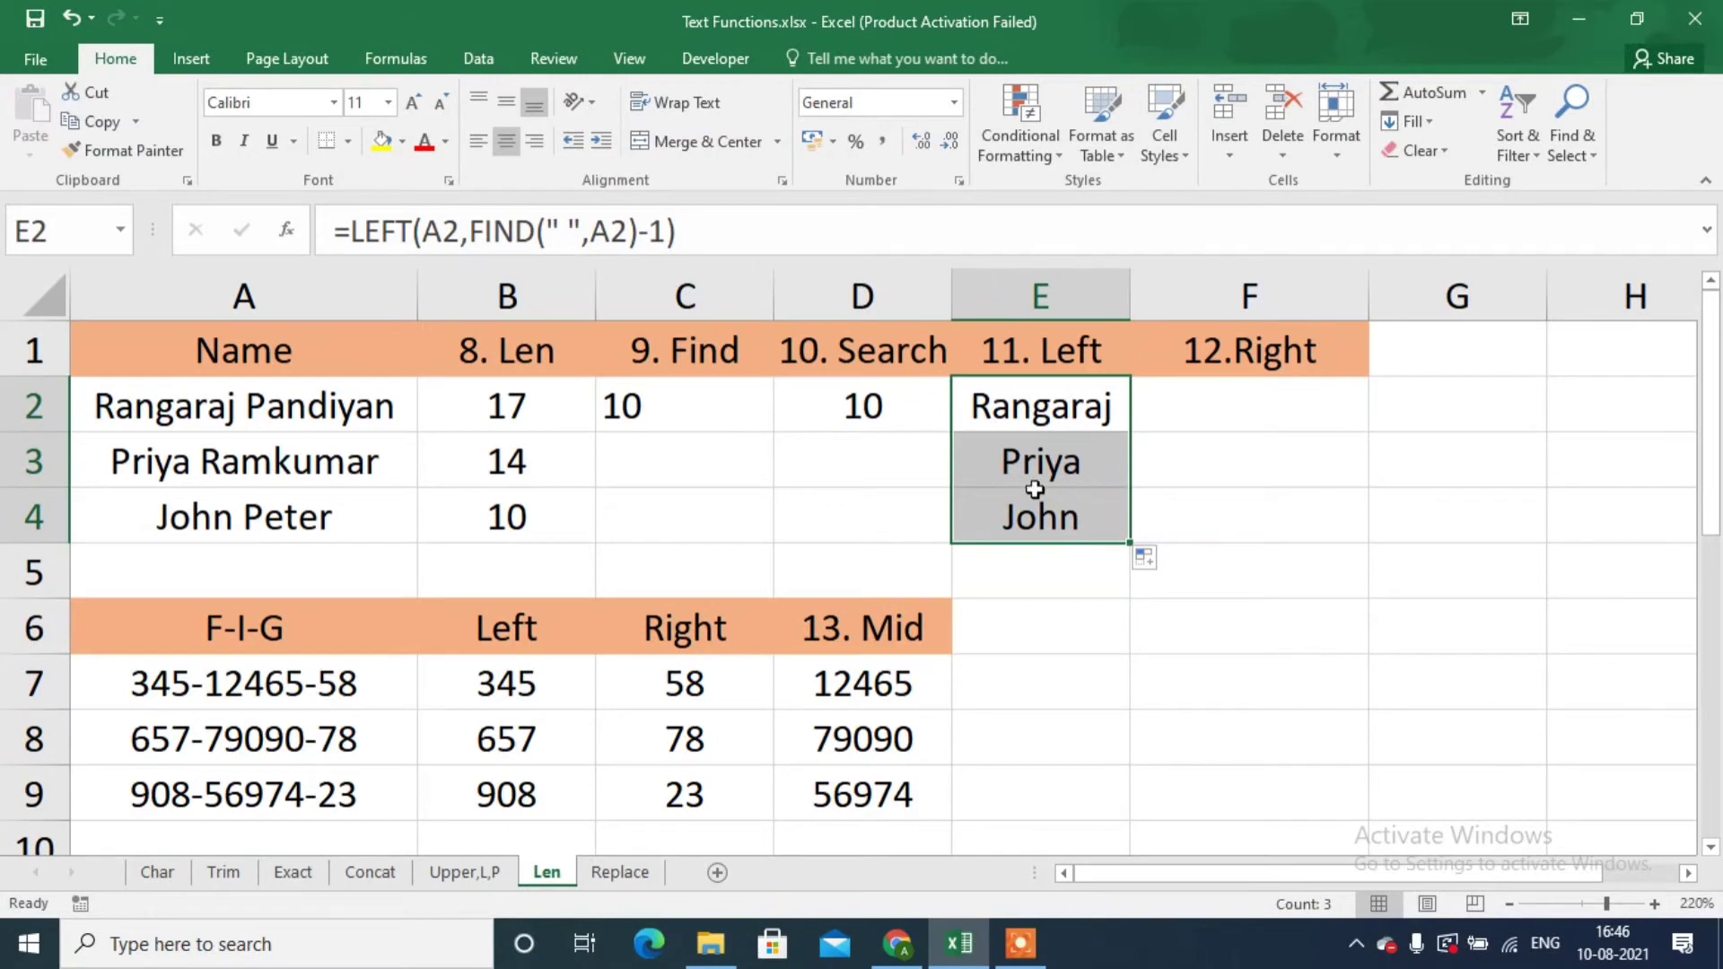
Enter =RIGHT(A2,LEN(A2)-FIND(" ",A2)) in F2 under 12.Right to extract the last name.
{"action": "left_click", "coordinate": [1217, 403]}
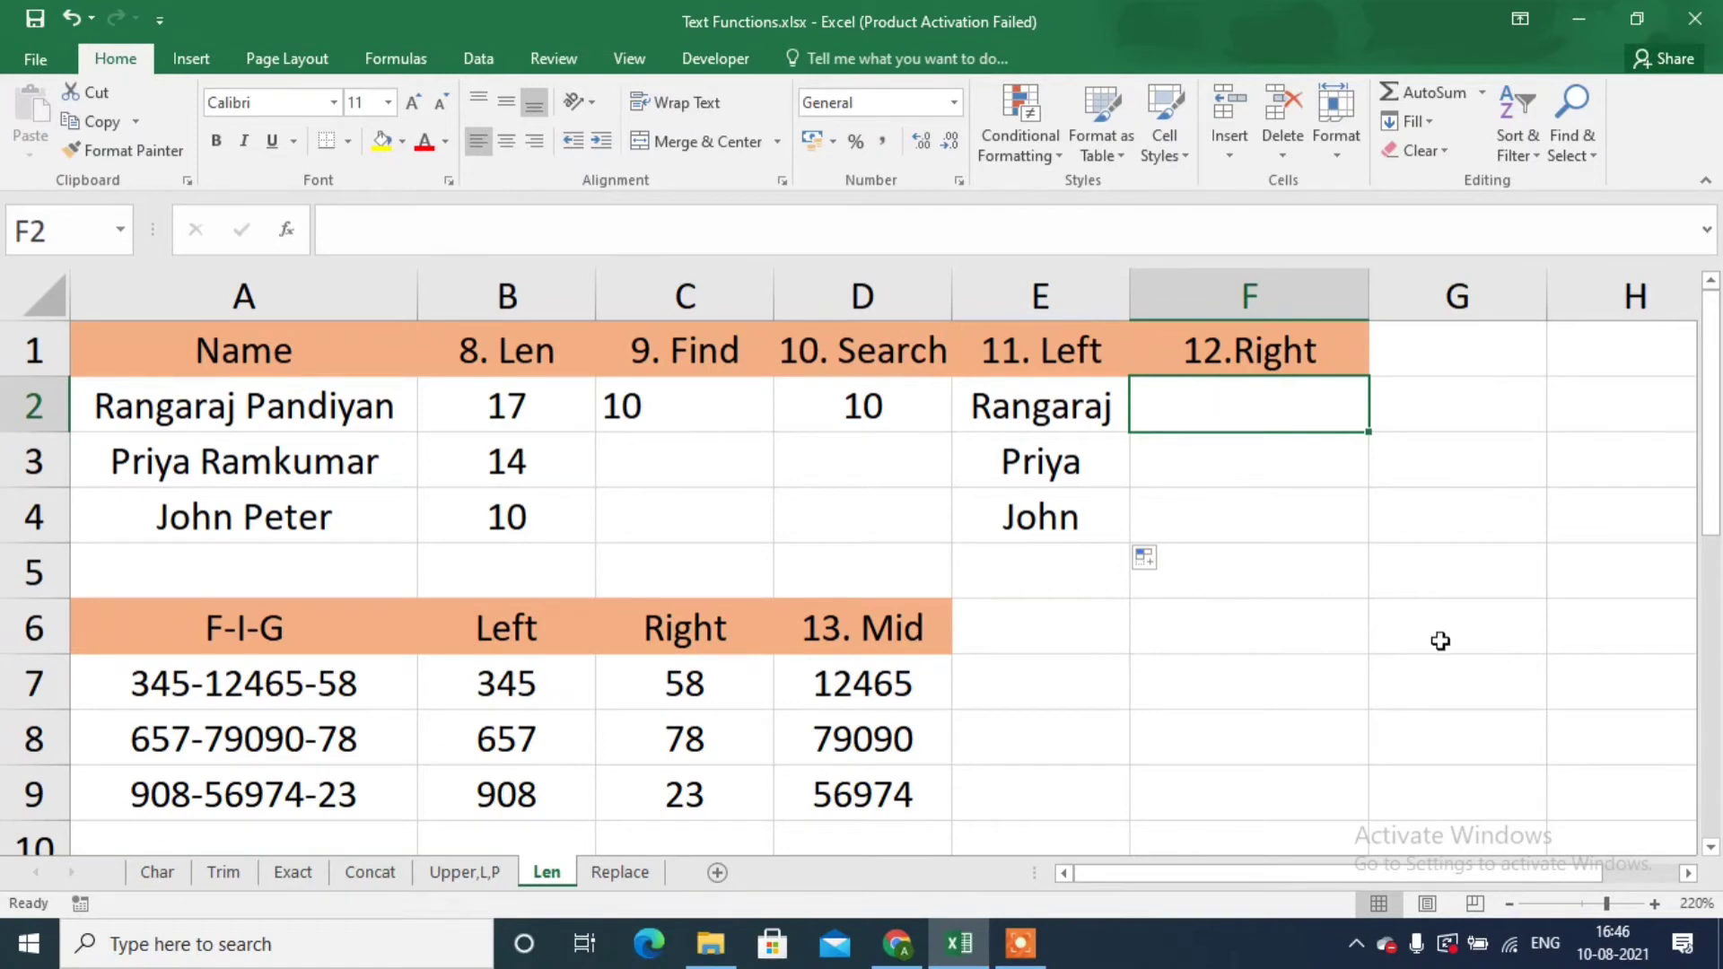
{"action": "type", "text": "=righ"}
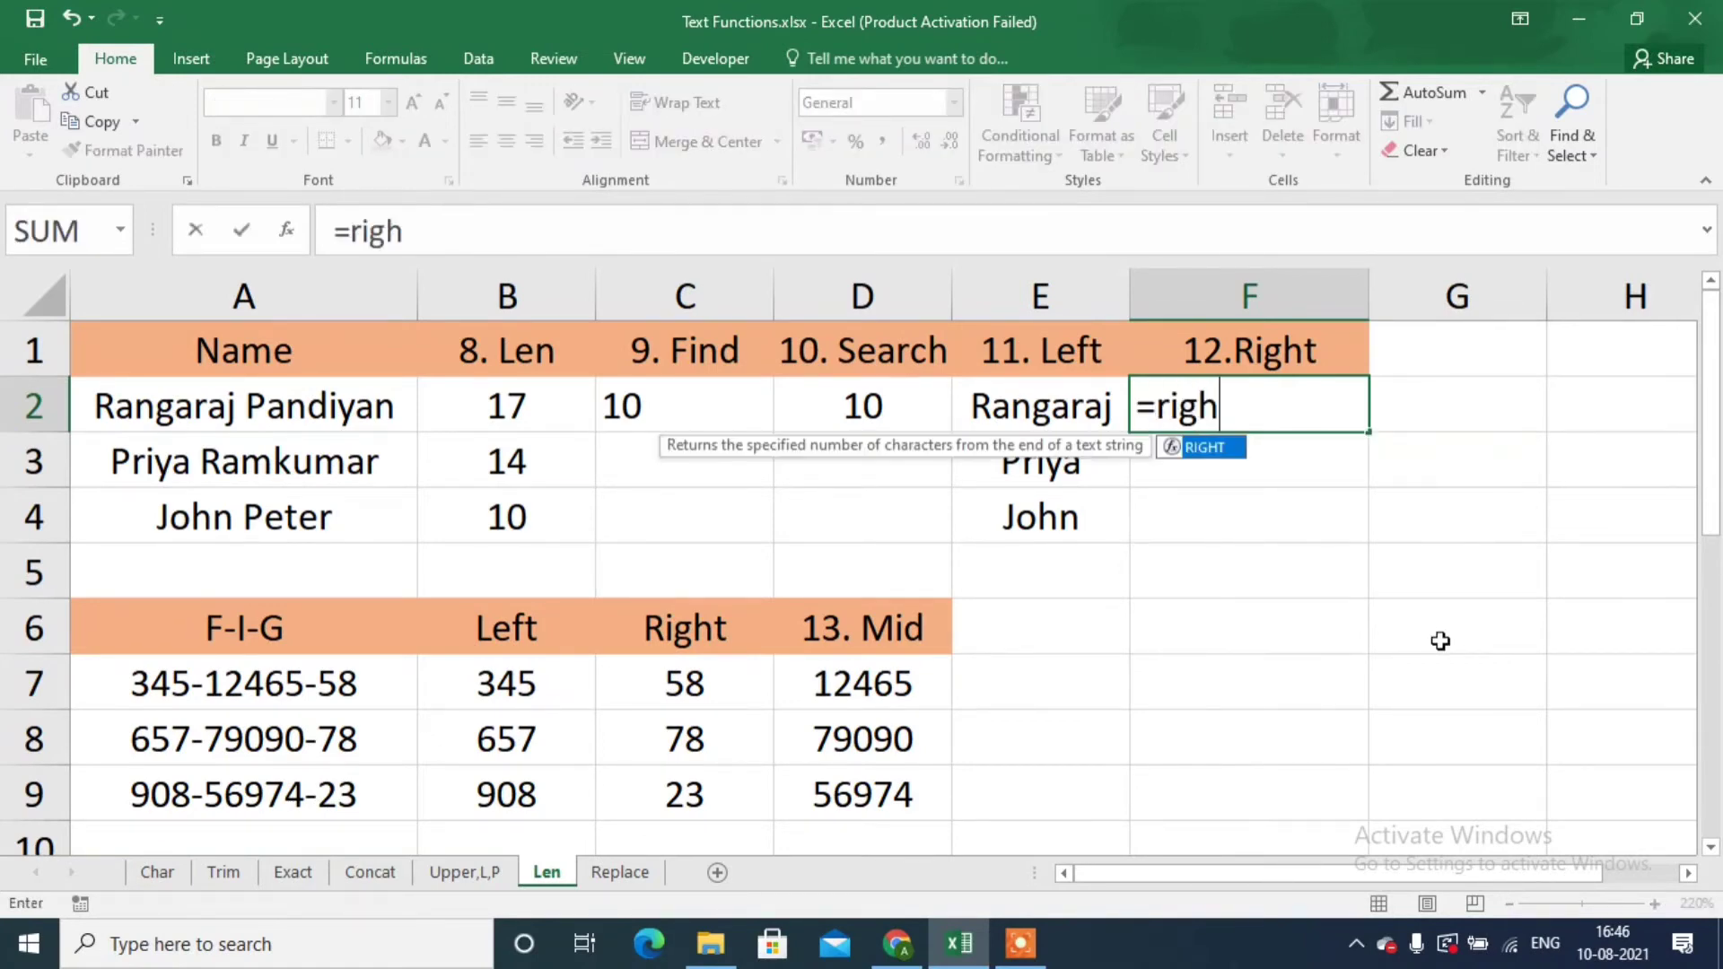
{"action": "key", "text": "Tab"}
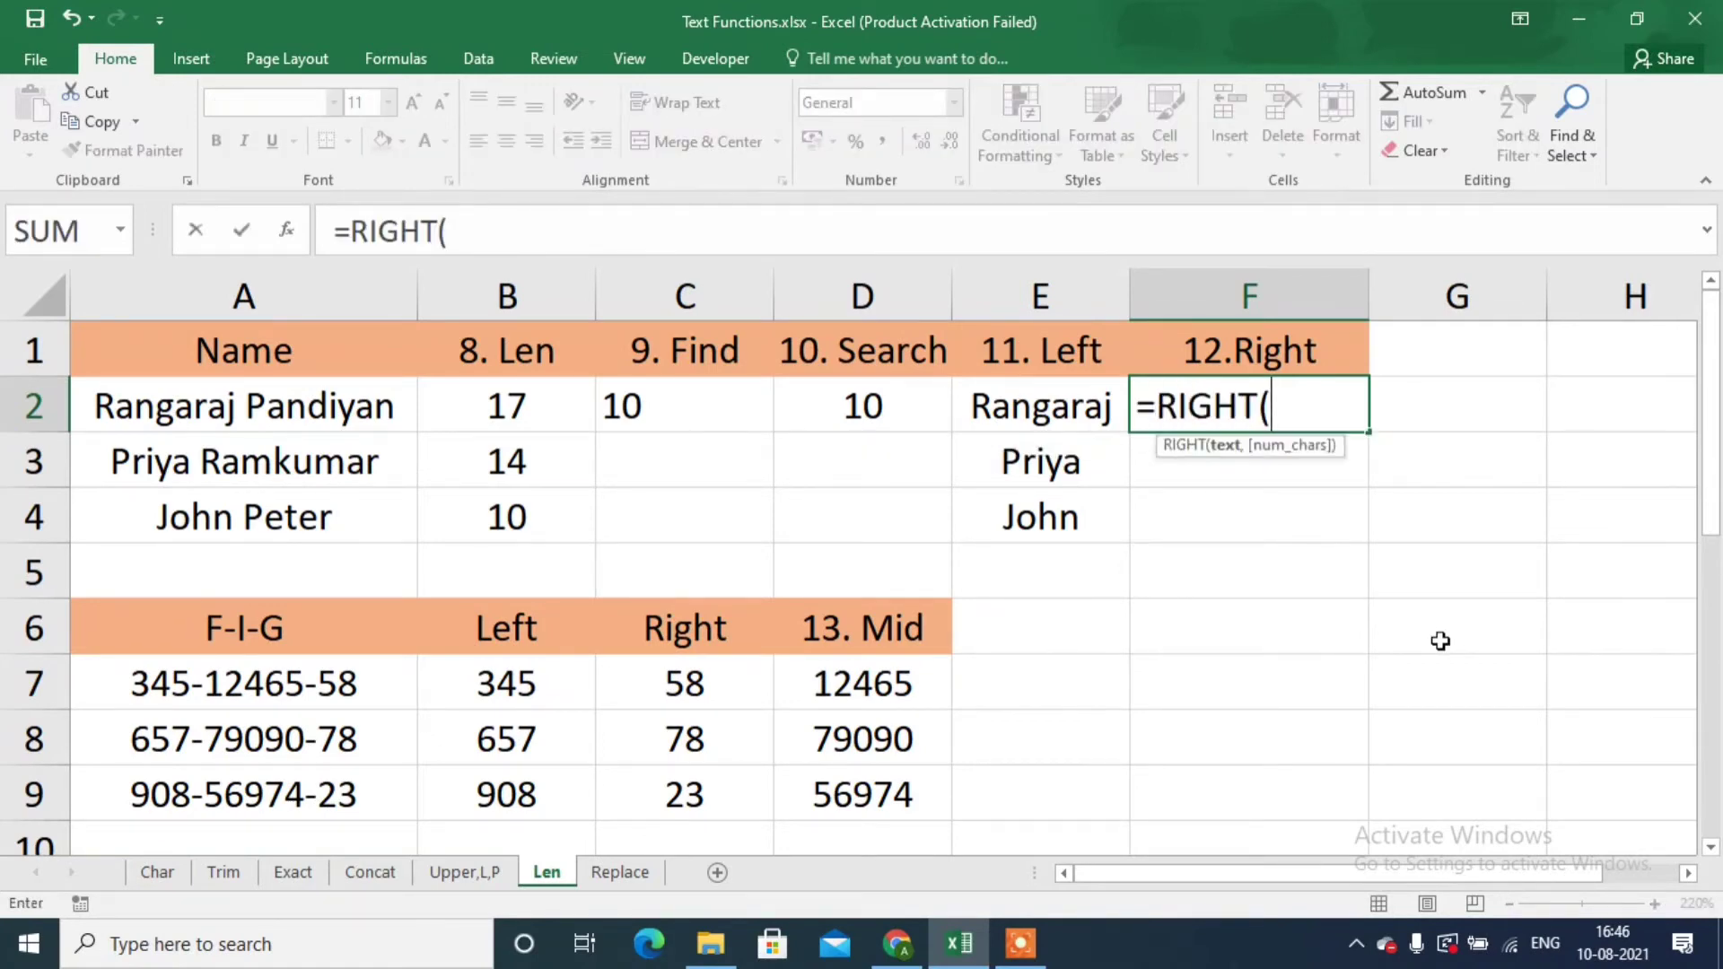
{"action": "left_click", "coordinate": [338, 396]}
{"action": "type", "text": ","}
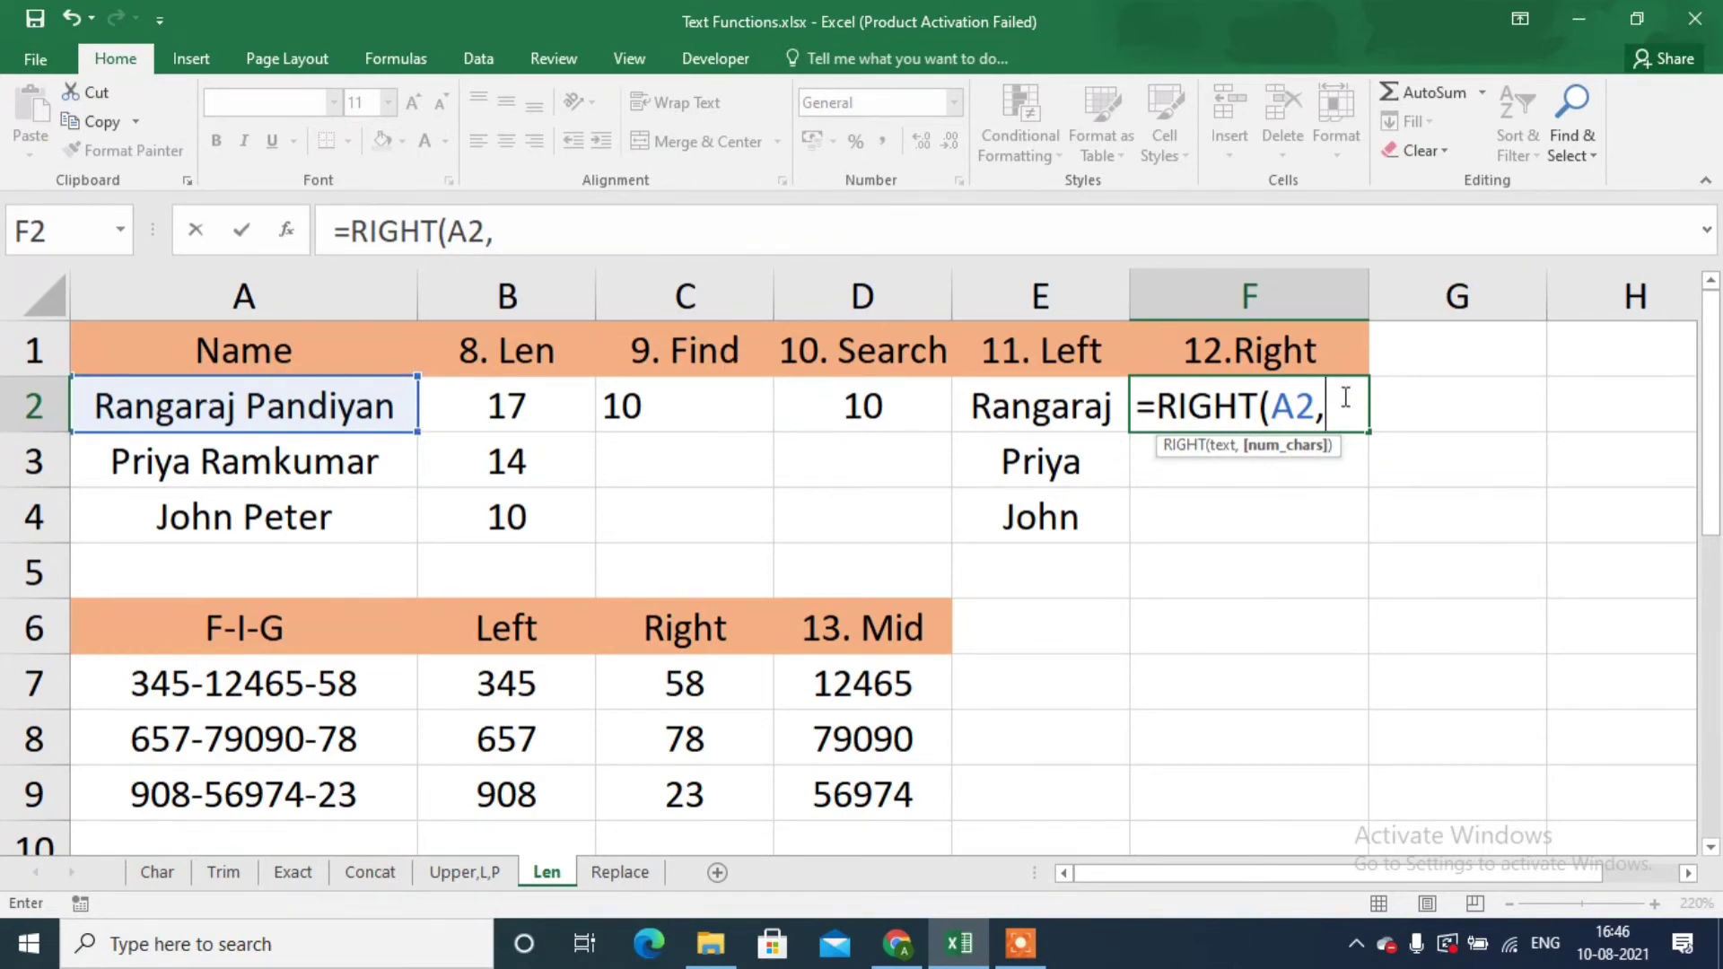
{"action": "type", "text": "len("}
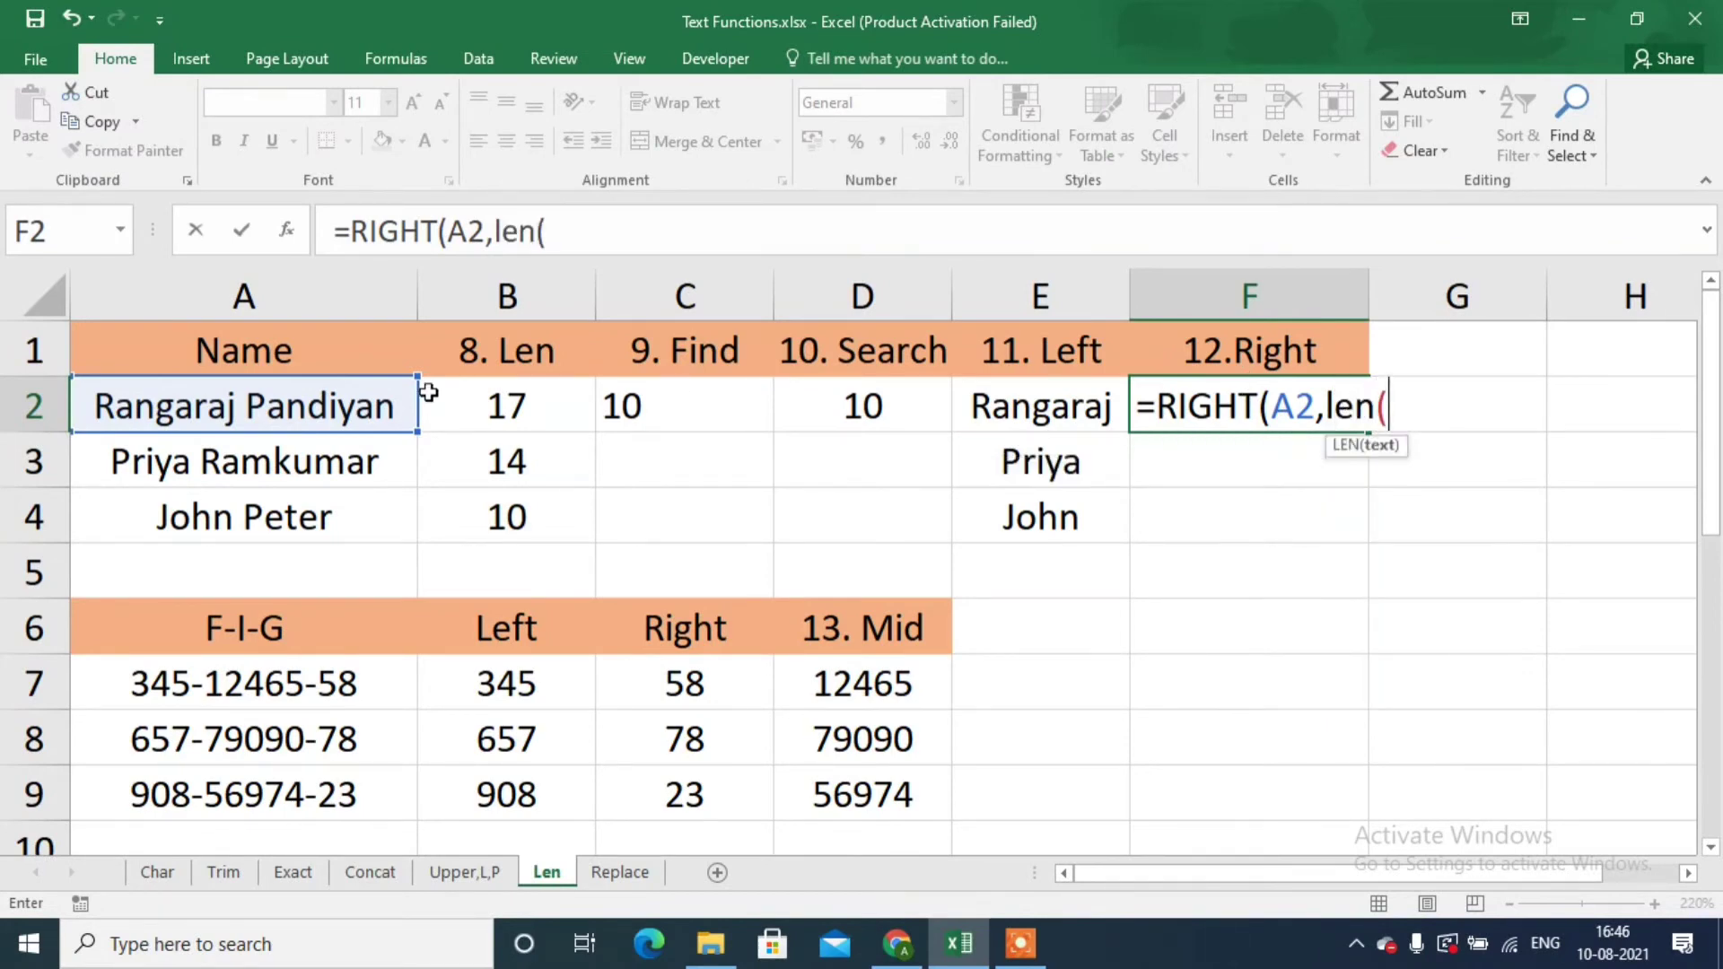
{"action": "left_click", "coordinate": [360, 395]}
{"action": "type", "text": ")-"}
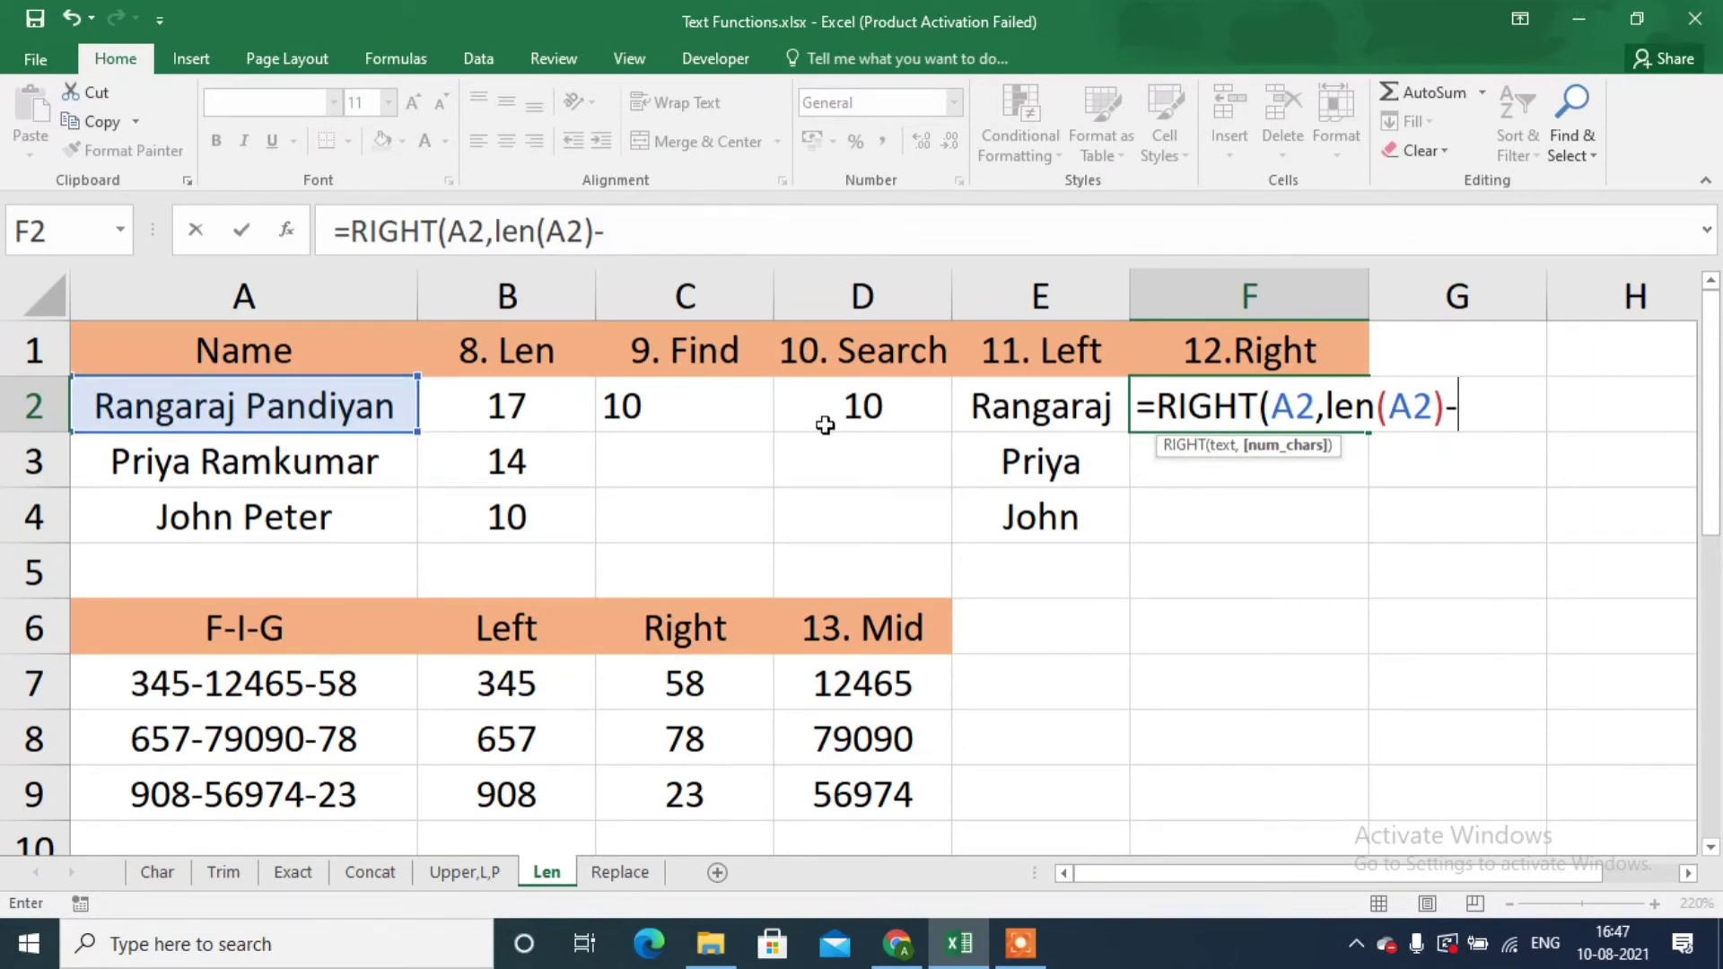
{"action": "type", "text": "fo"}
{"action": "key", "text": "BackSpace"}
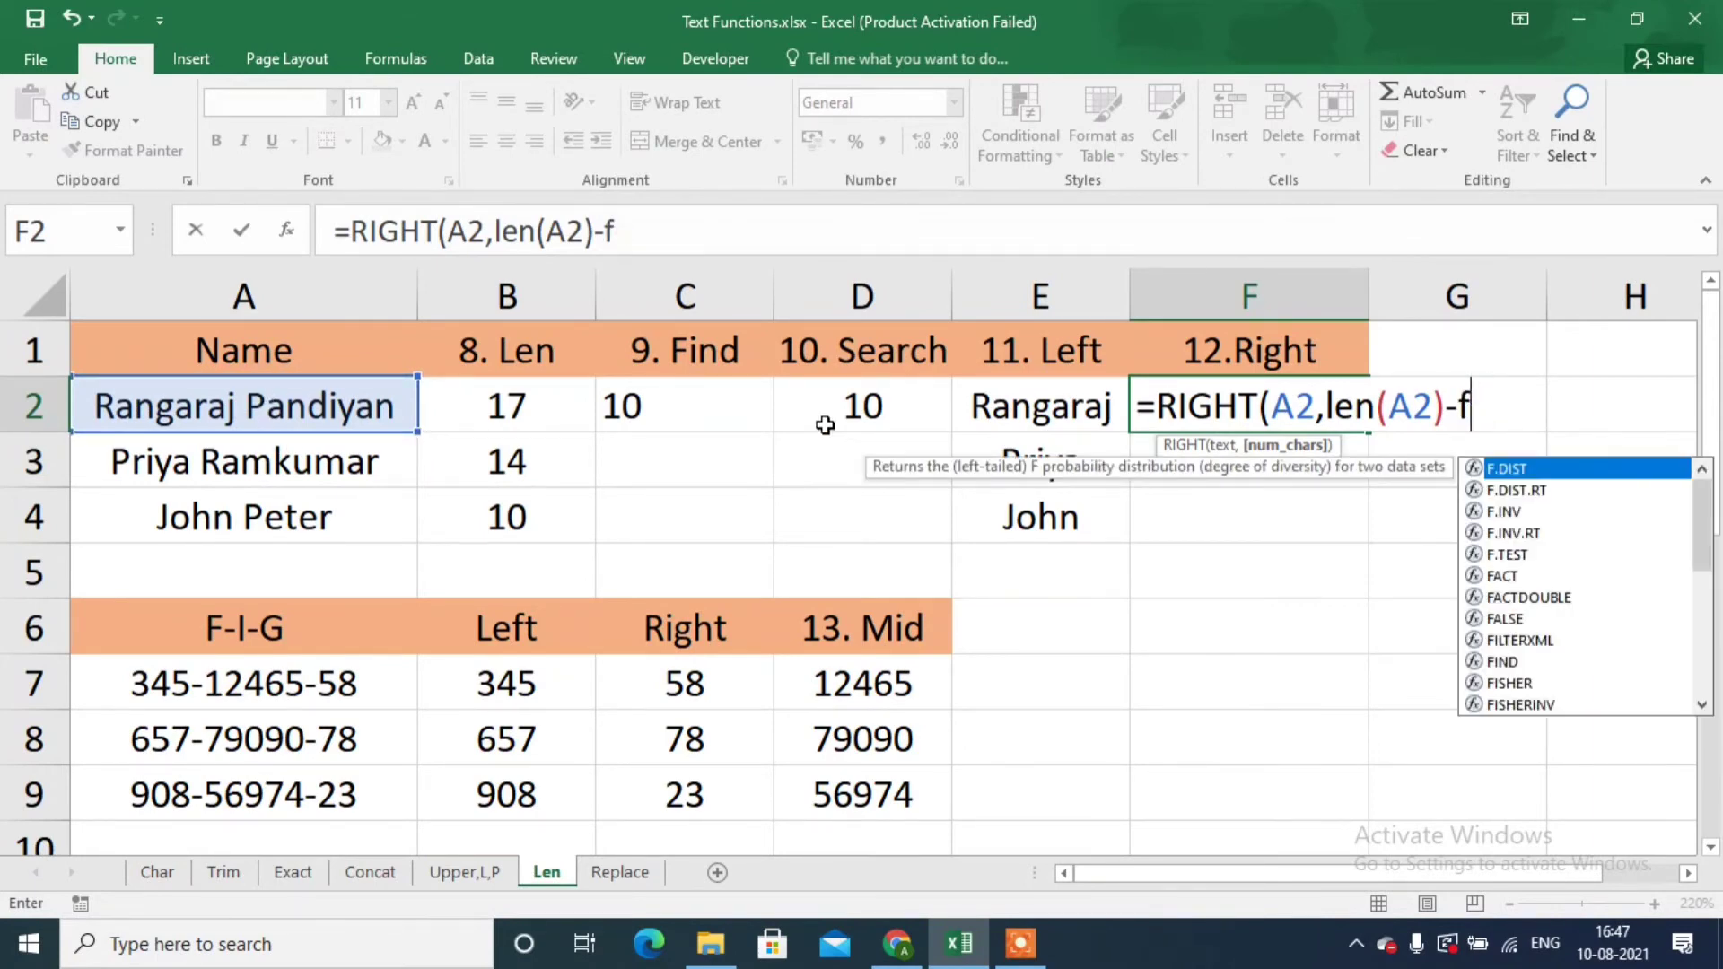
{"action": "type", "text": "ind"}
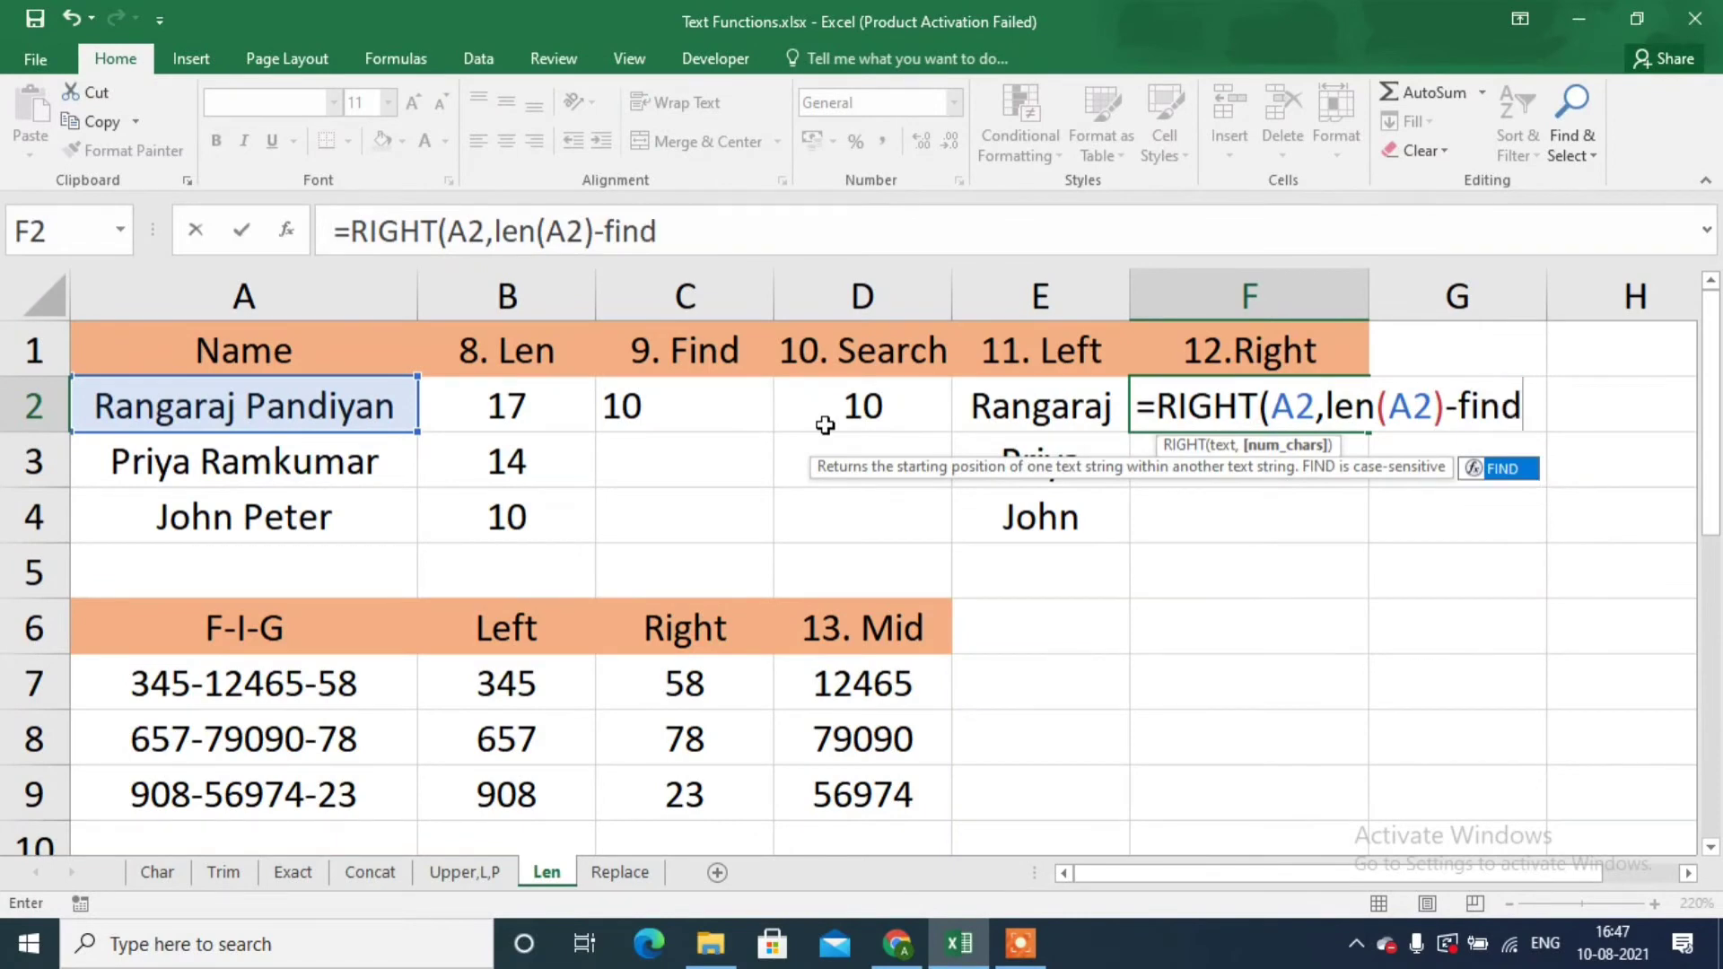
{"action": "type", "text": "(\" \","}
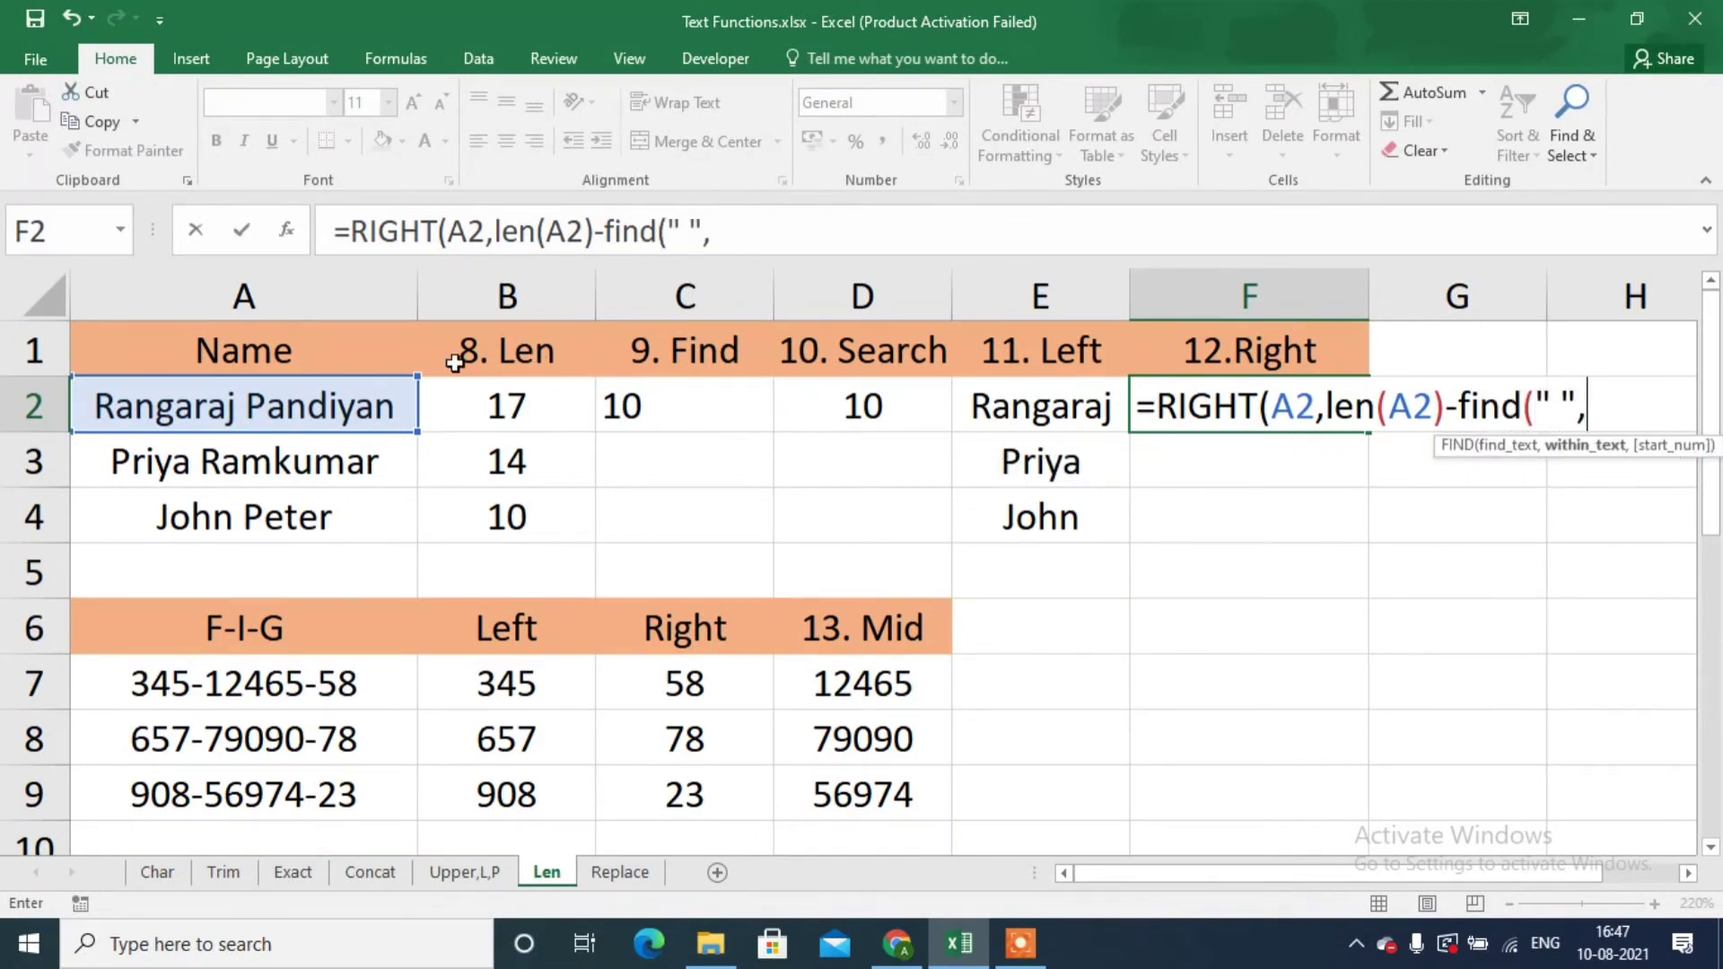
{"action": "left_click", "coordinate": [346, 406]}
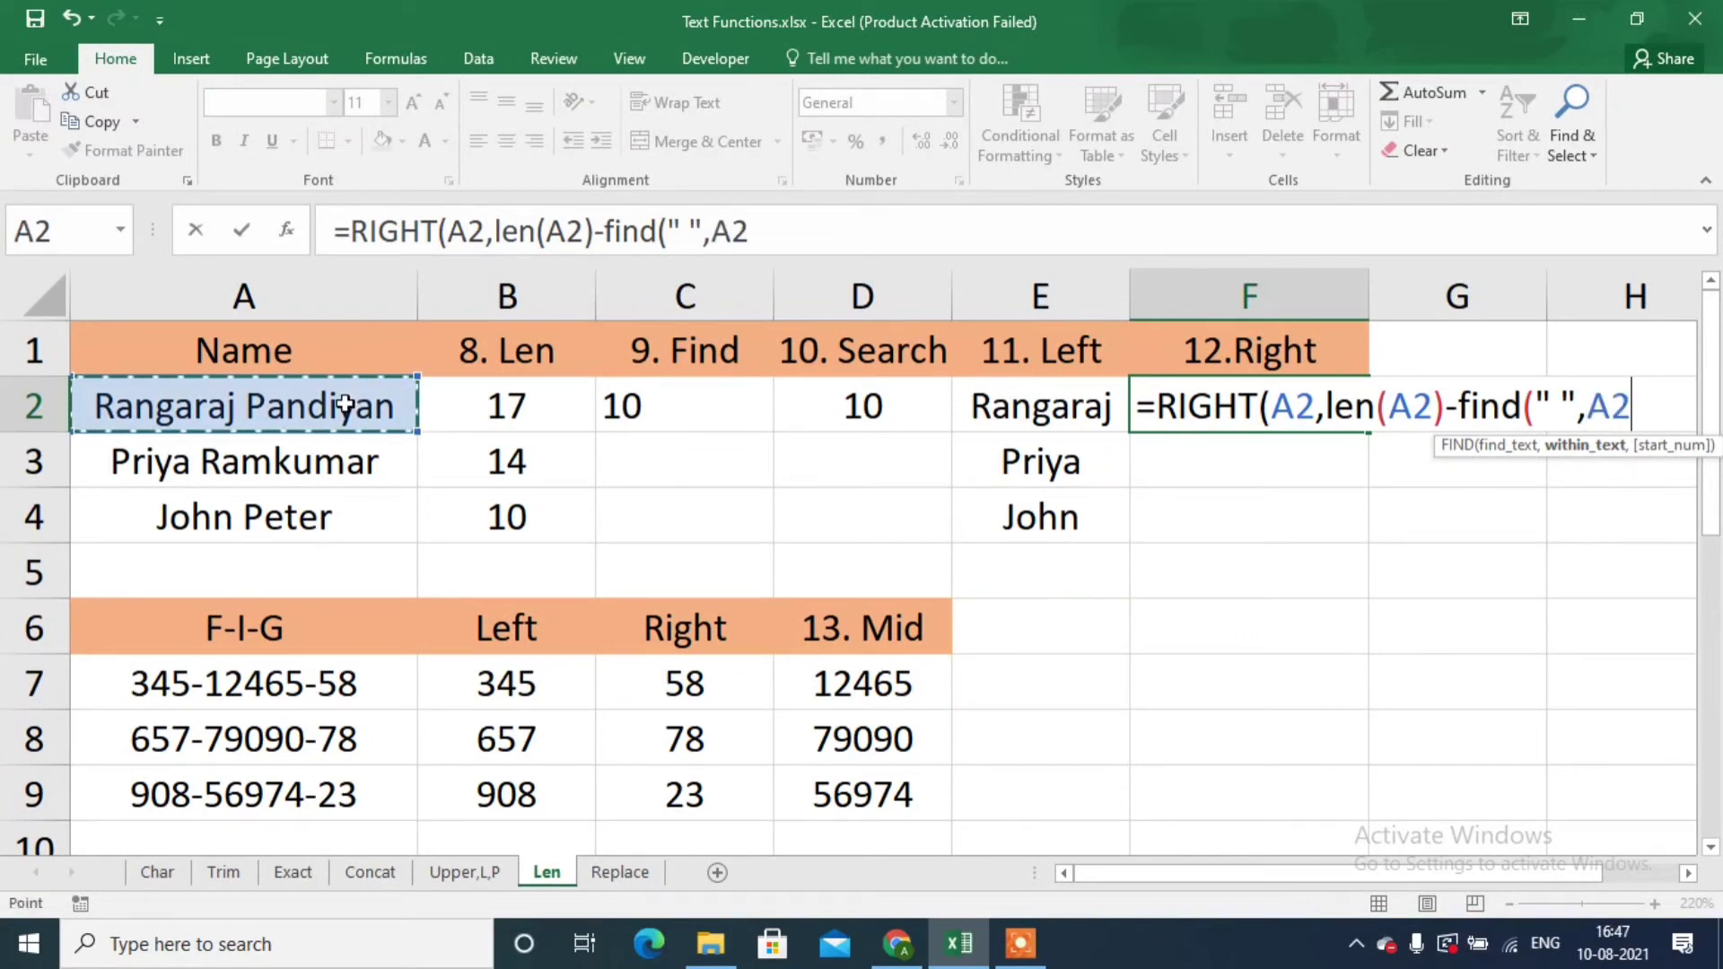
{"action": "type", "text": "))"}
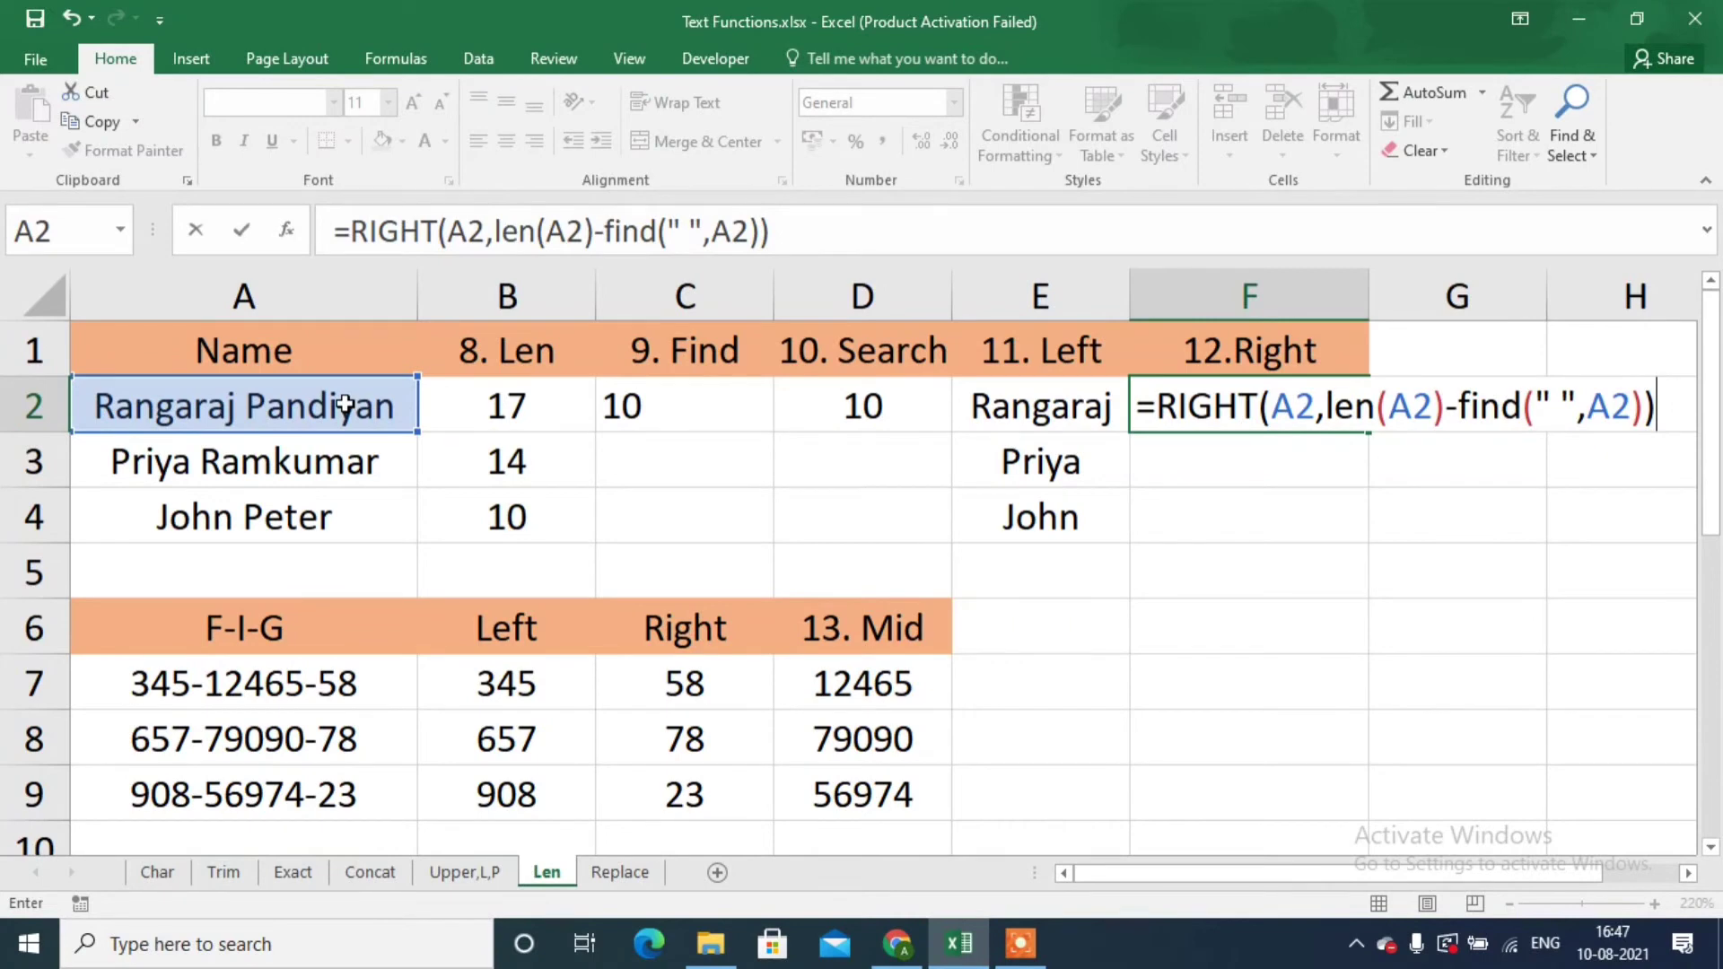
{"action": "key", "text": "Return"}
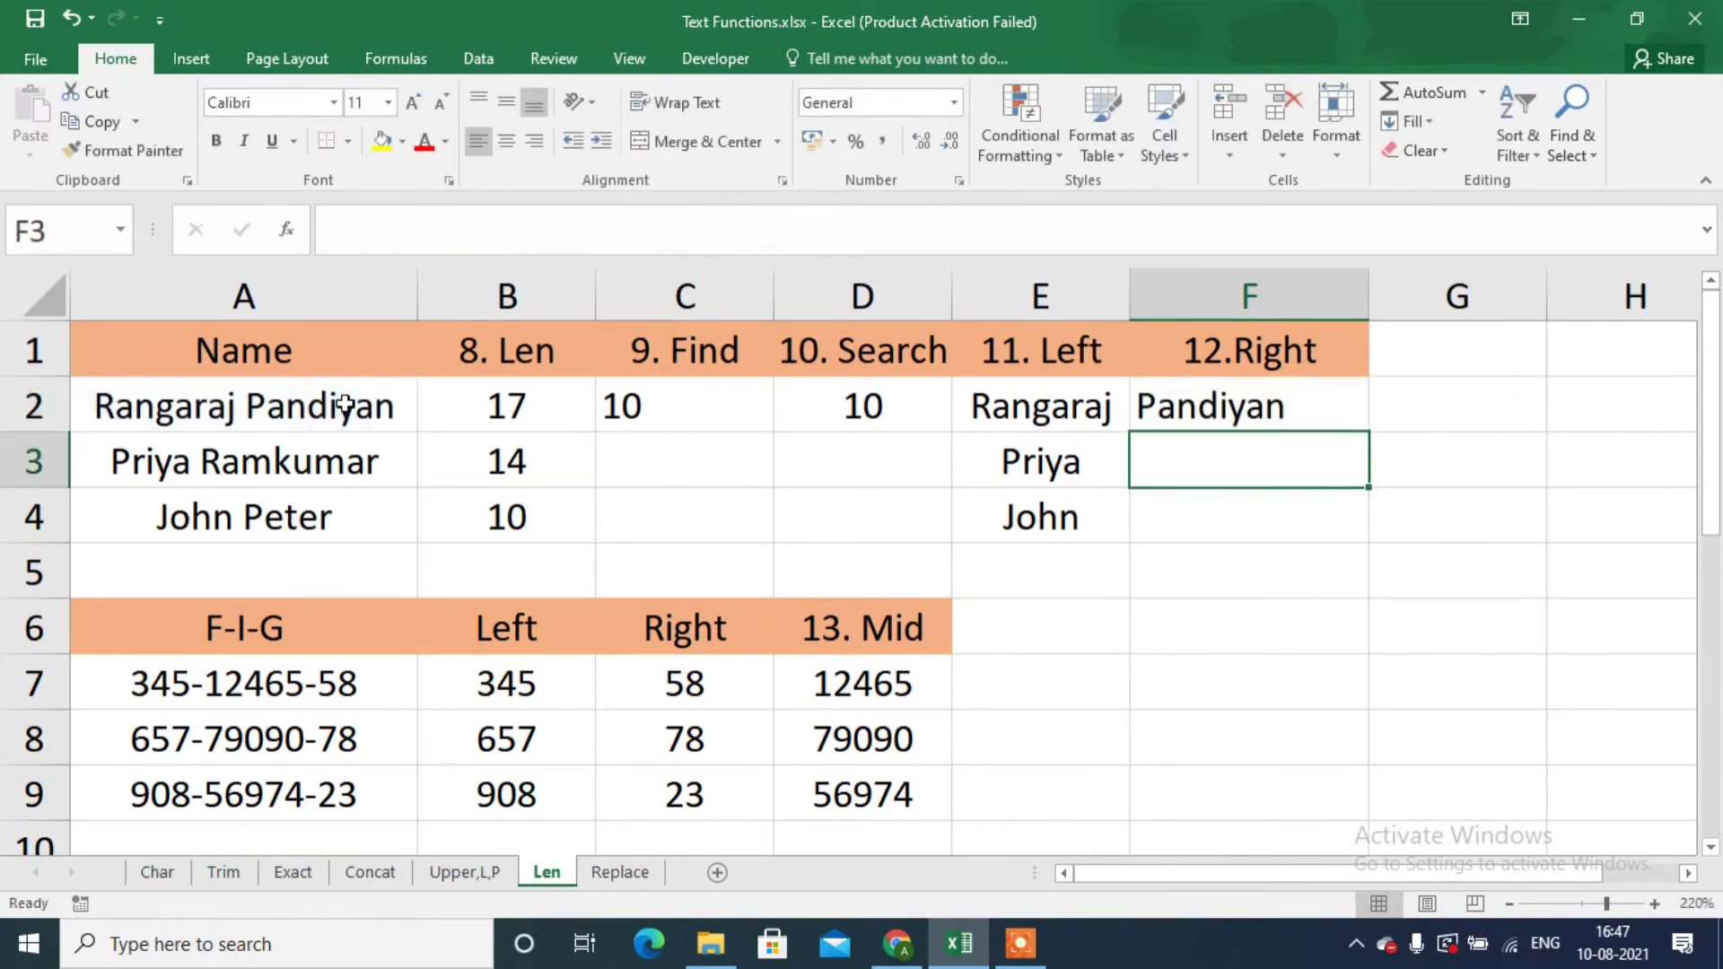
Fill the RIGHT formula from F2 down to F4.
{"action": "key", "text": "Up"}
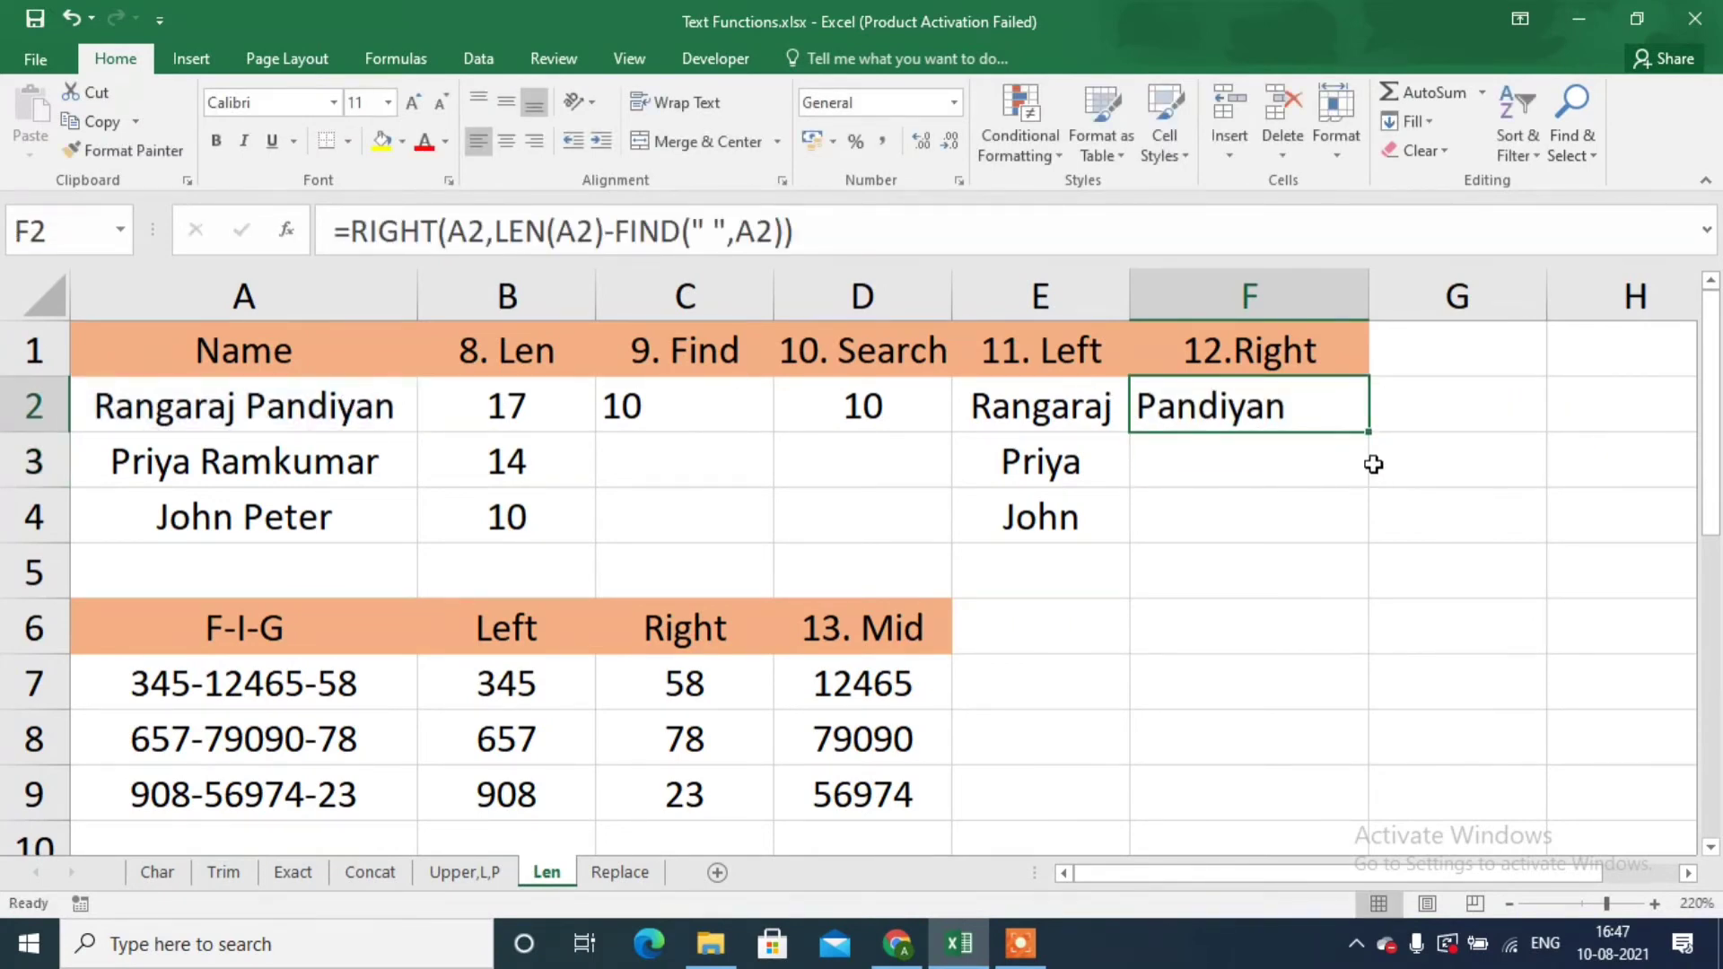
{"action": "double_click", "coordinate": [1366, 435]}
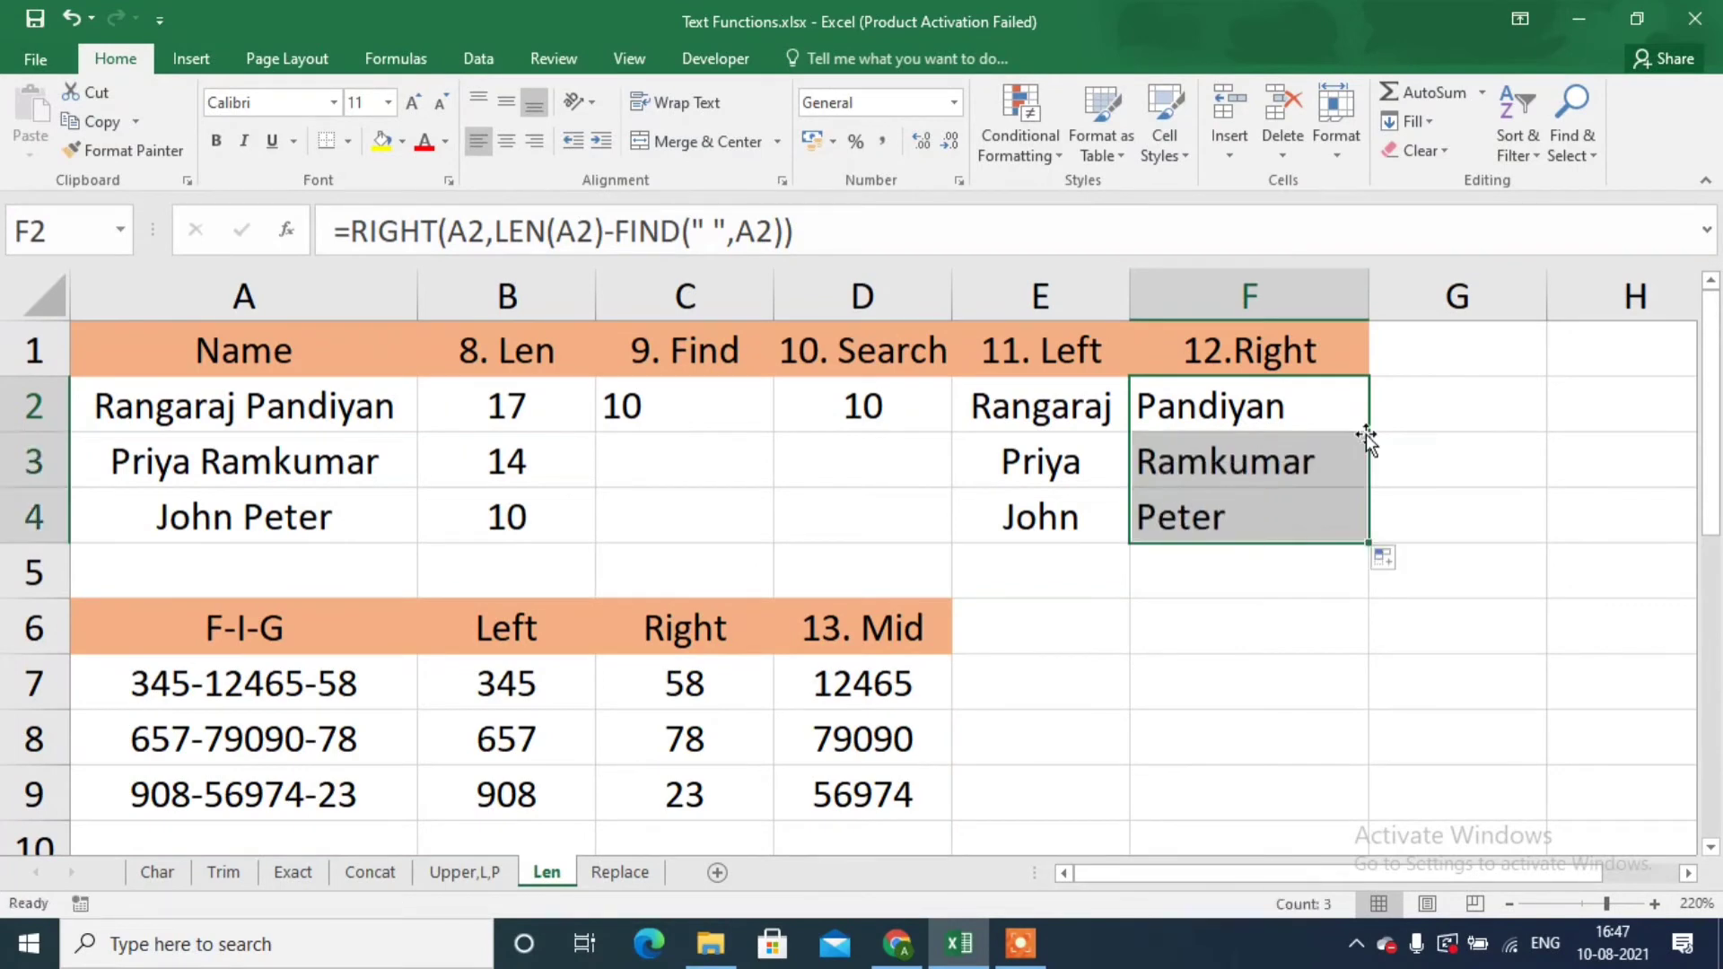
{"action": "left_click", "coordinate": [1276, 445]}
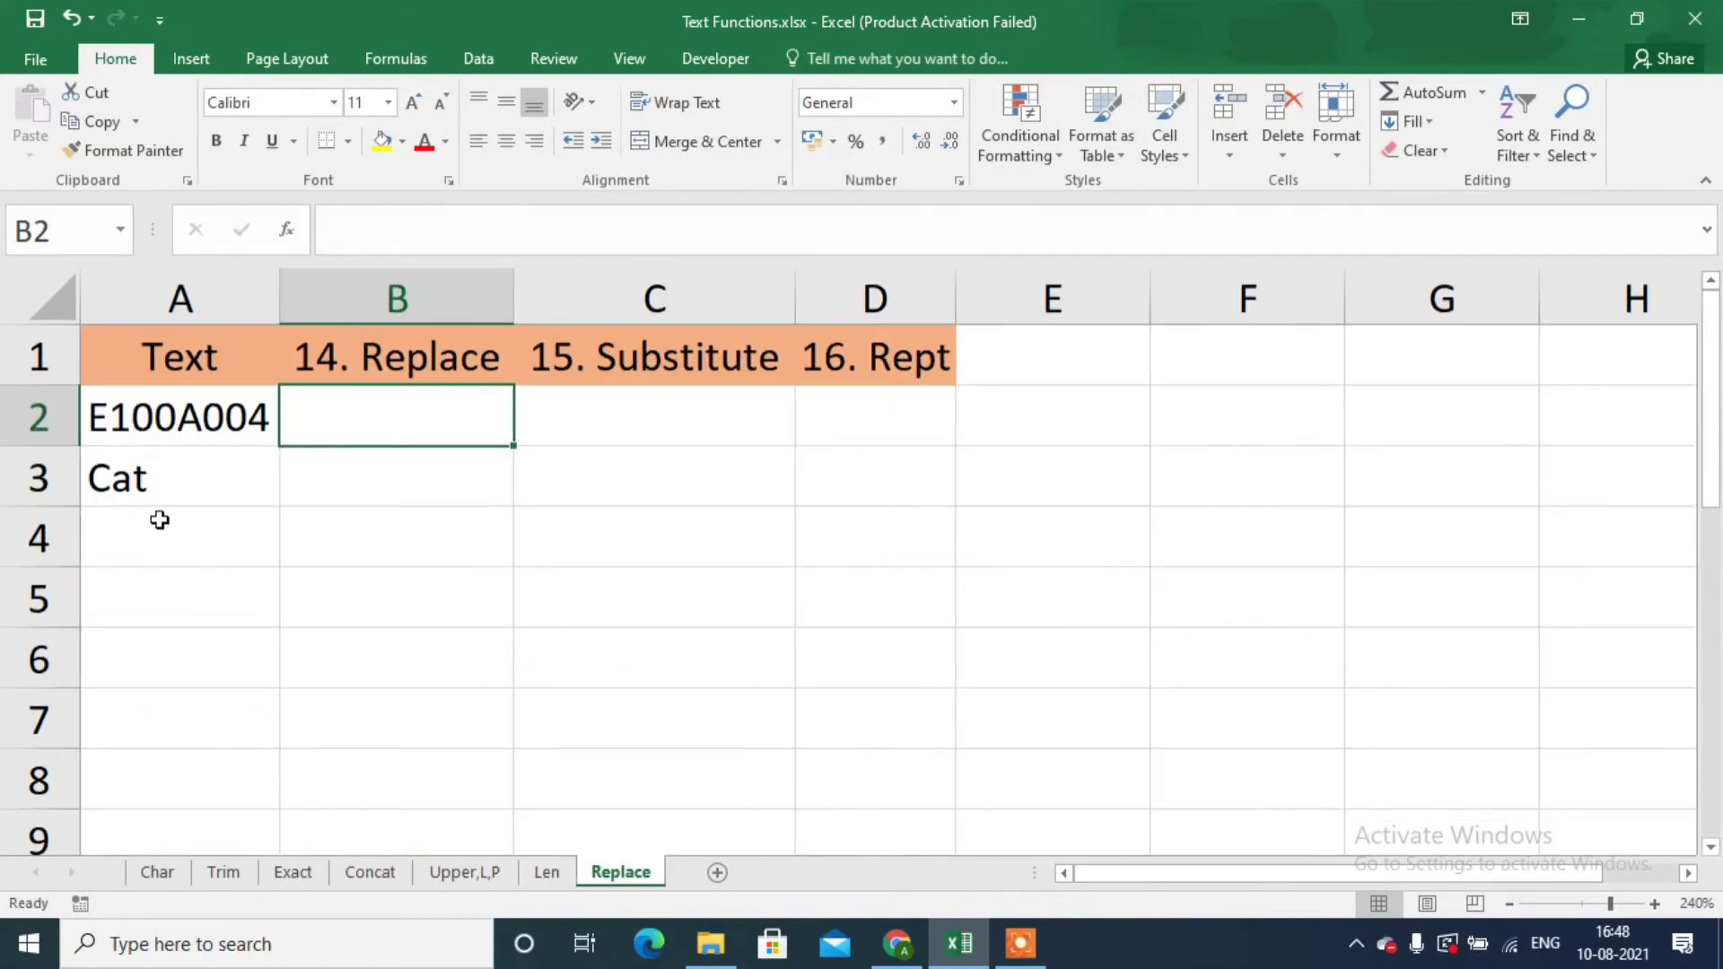
Enter =REPLACE(A2,3,1,"D") in B2 under 14. Replace to swap the third character of the code for D.
{"action": "left_click", "coordinate": [403, 439]}
{"action": "type", "text": "=repl"}
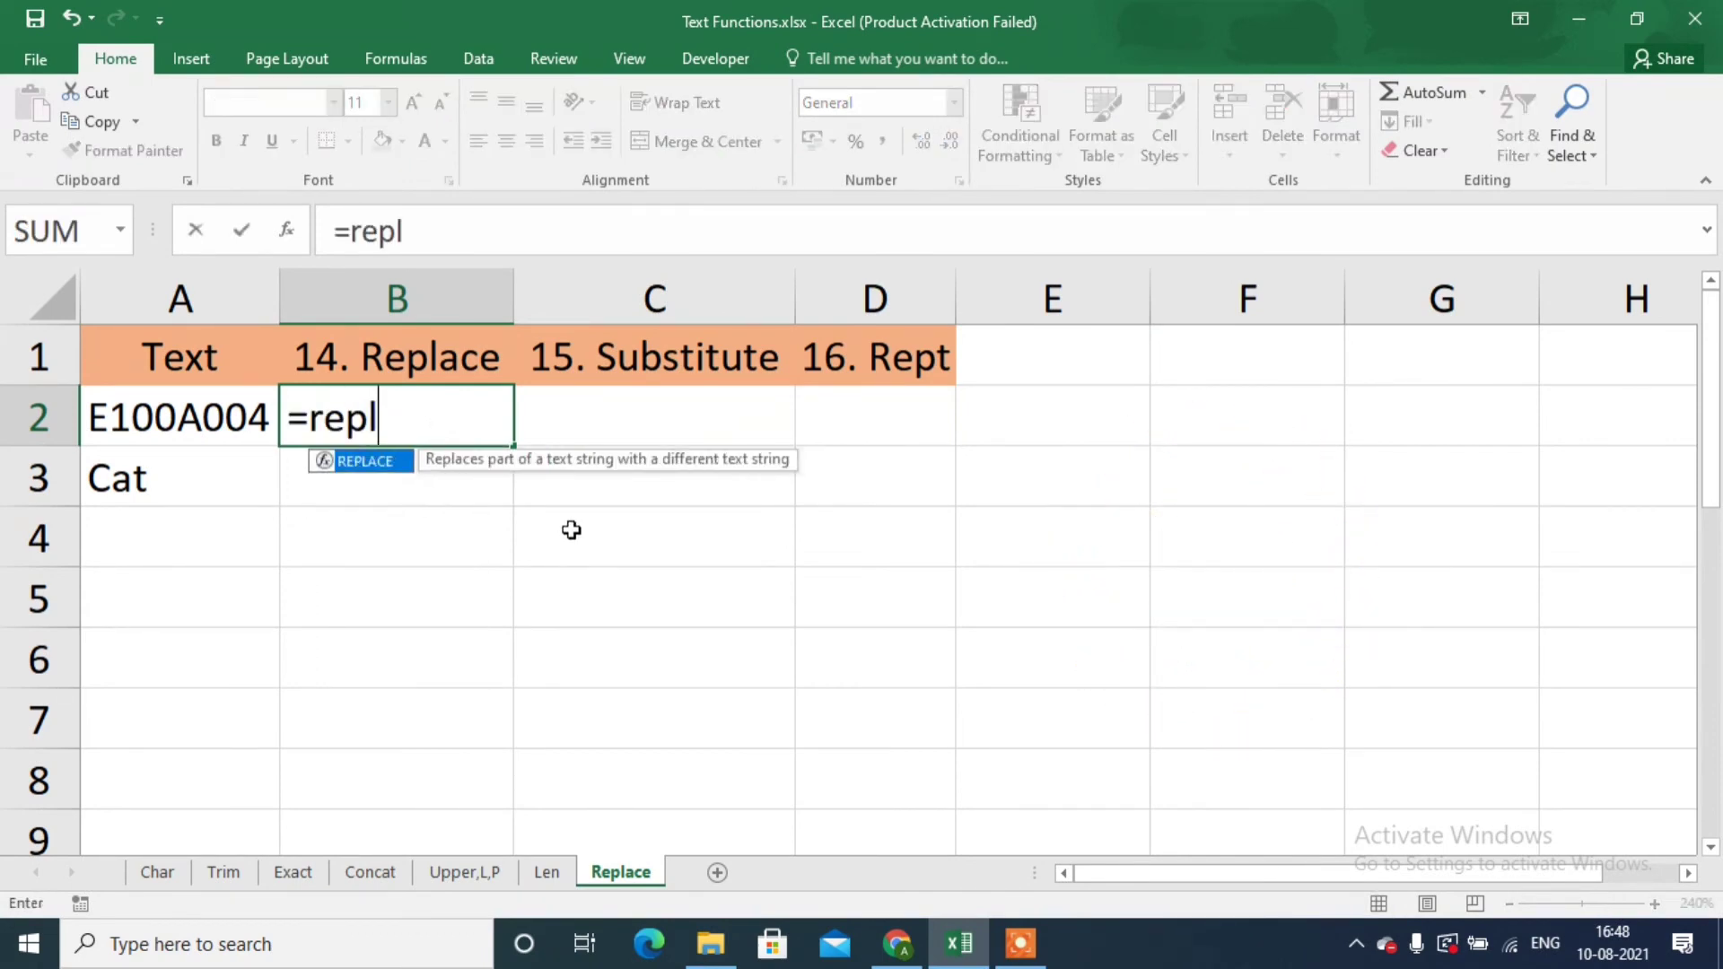
{"action": "key", "text": "Tab"}
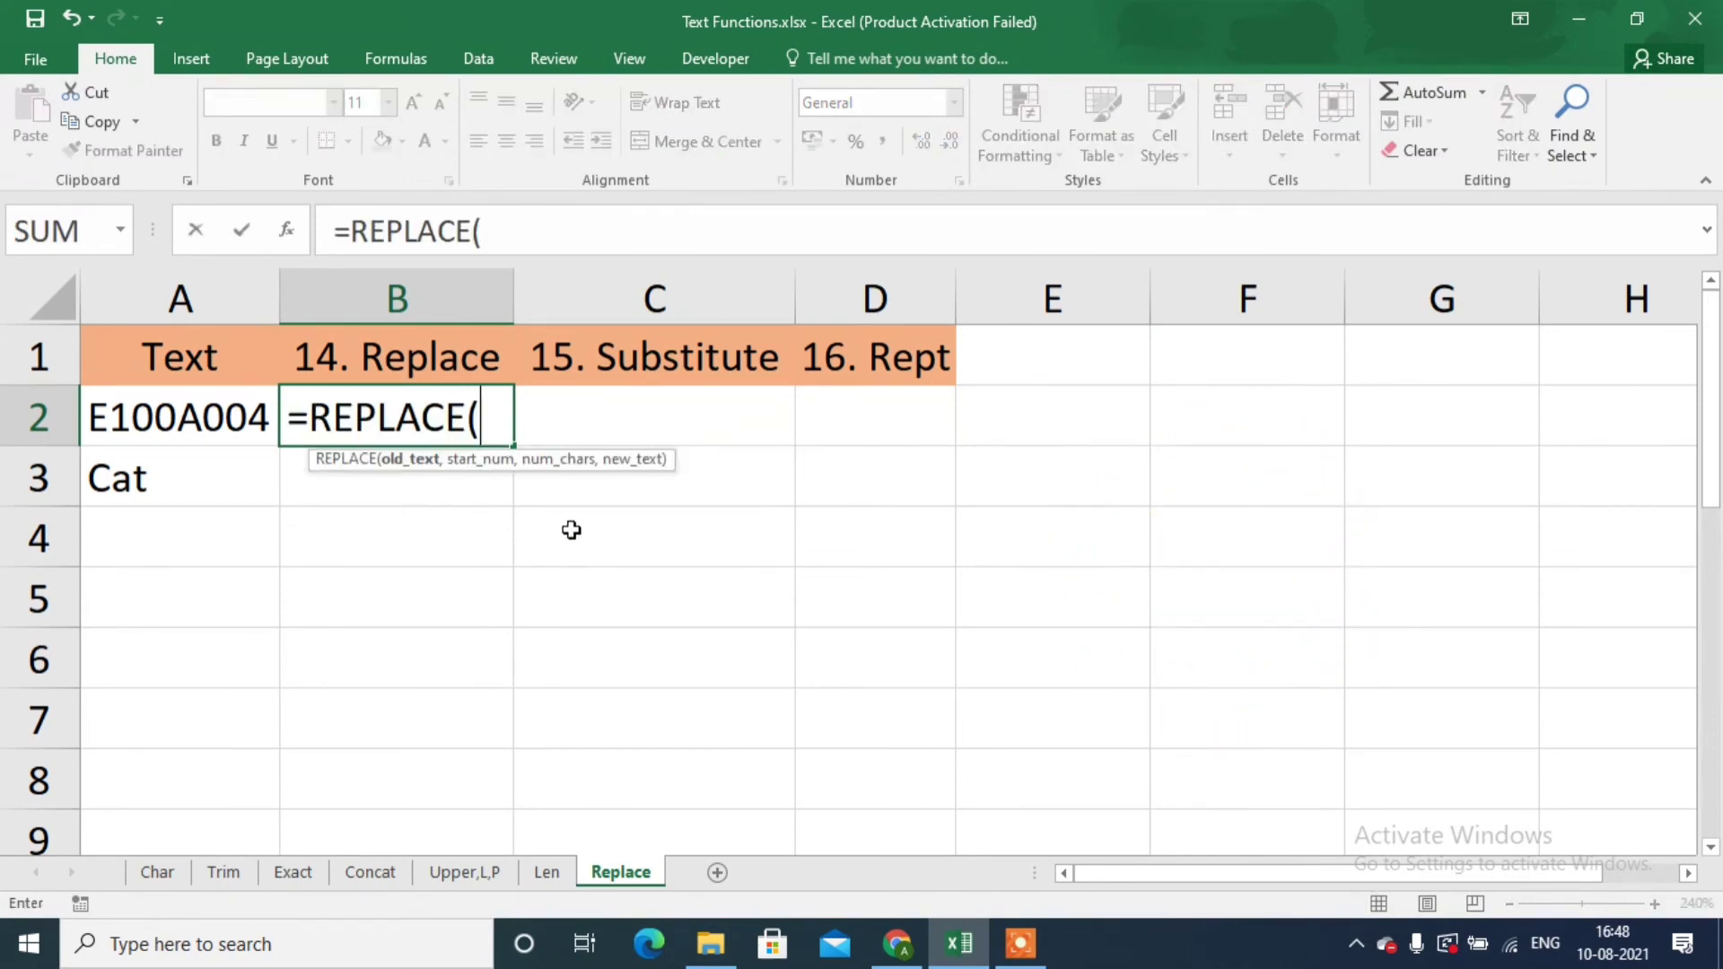
{"action": "left_click", "coordinate": [197, 416]}
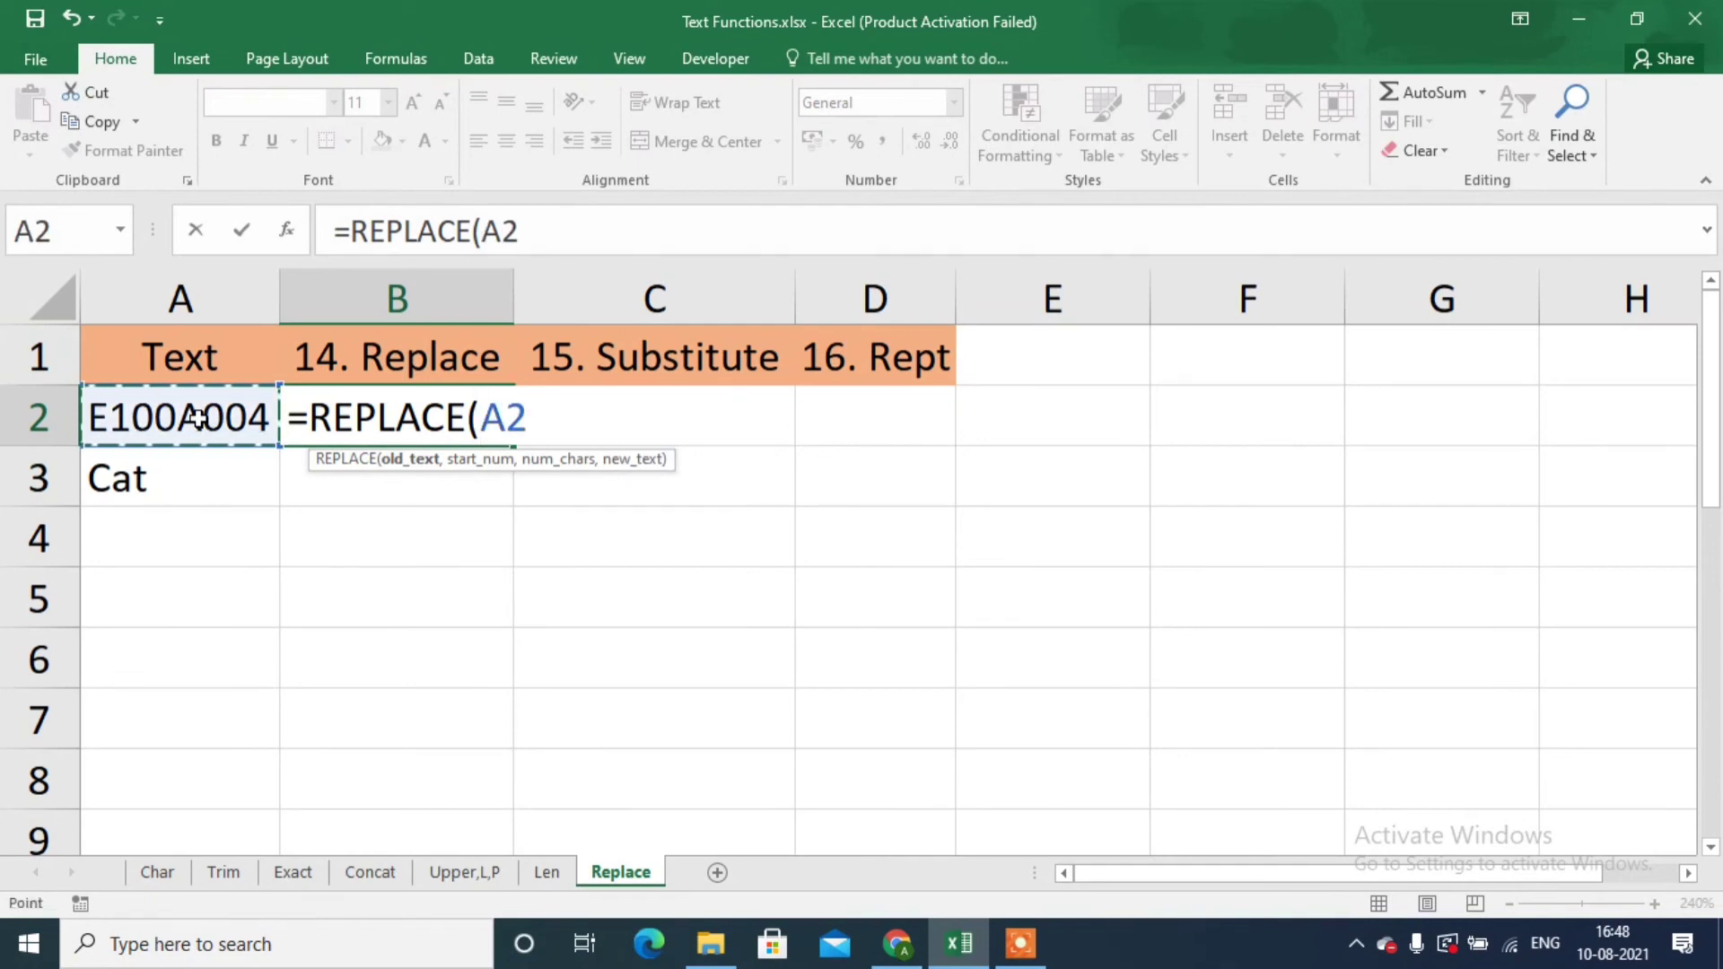
{"action": "type", "text": ","}
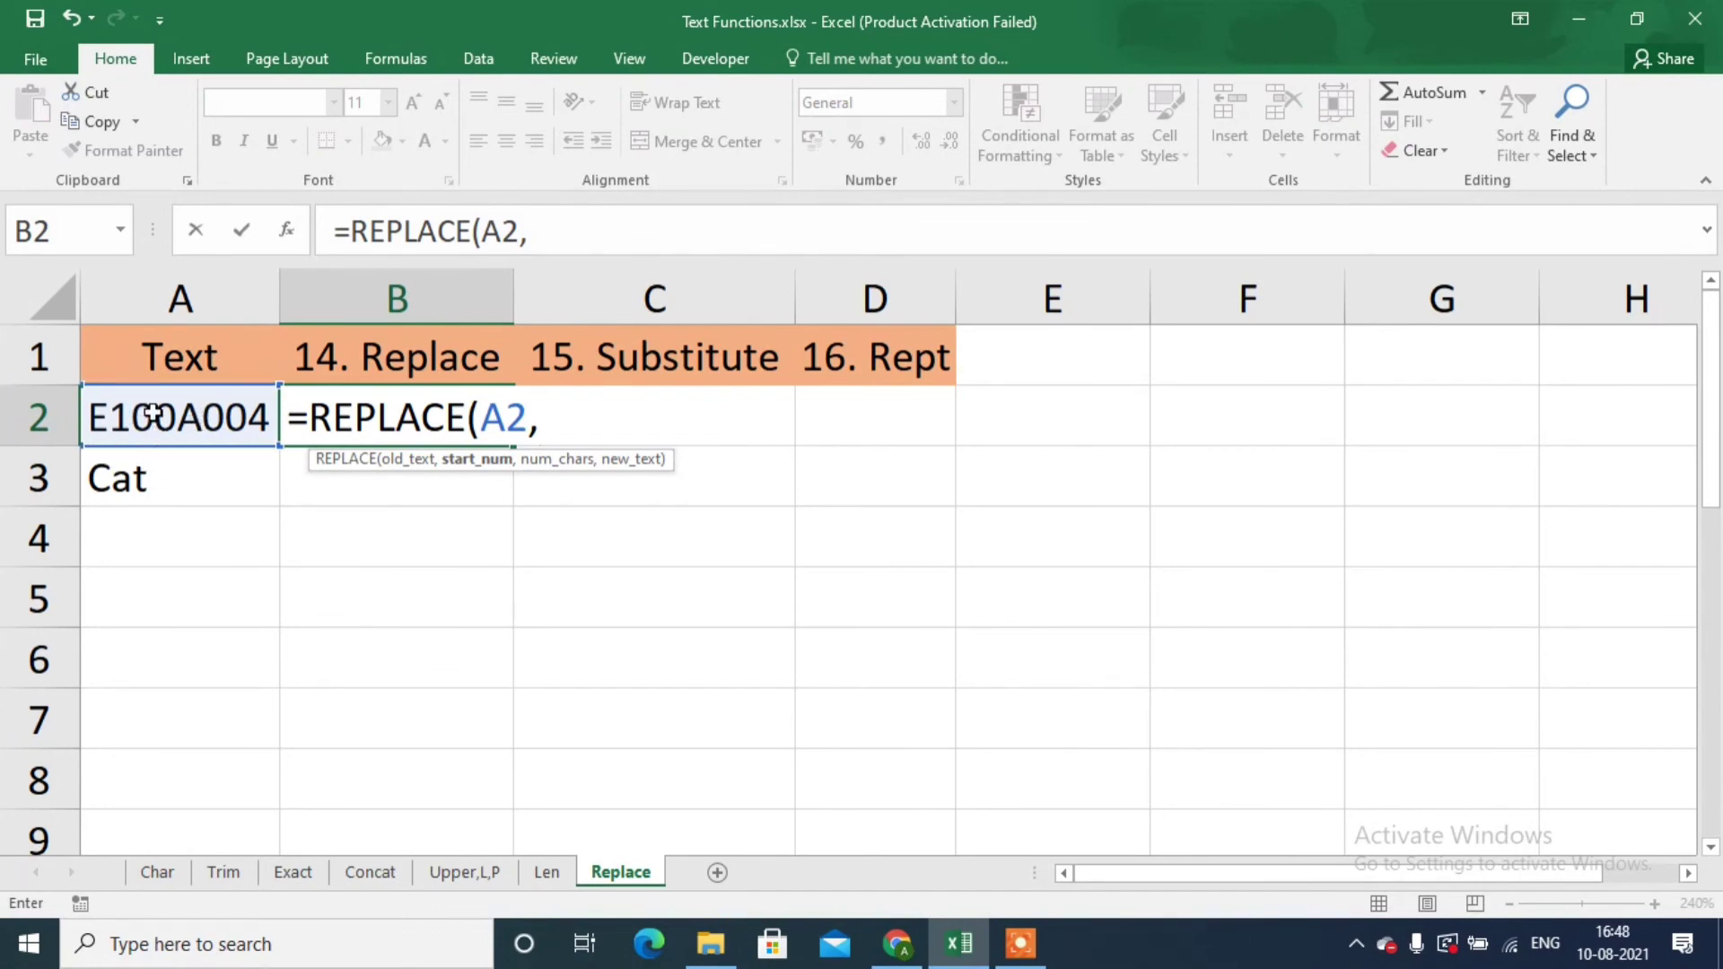
{"action": "type", "text": "3,"}
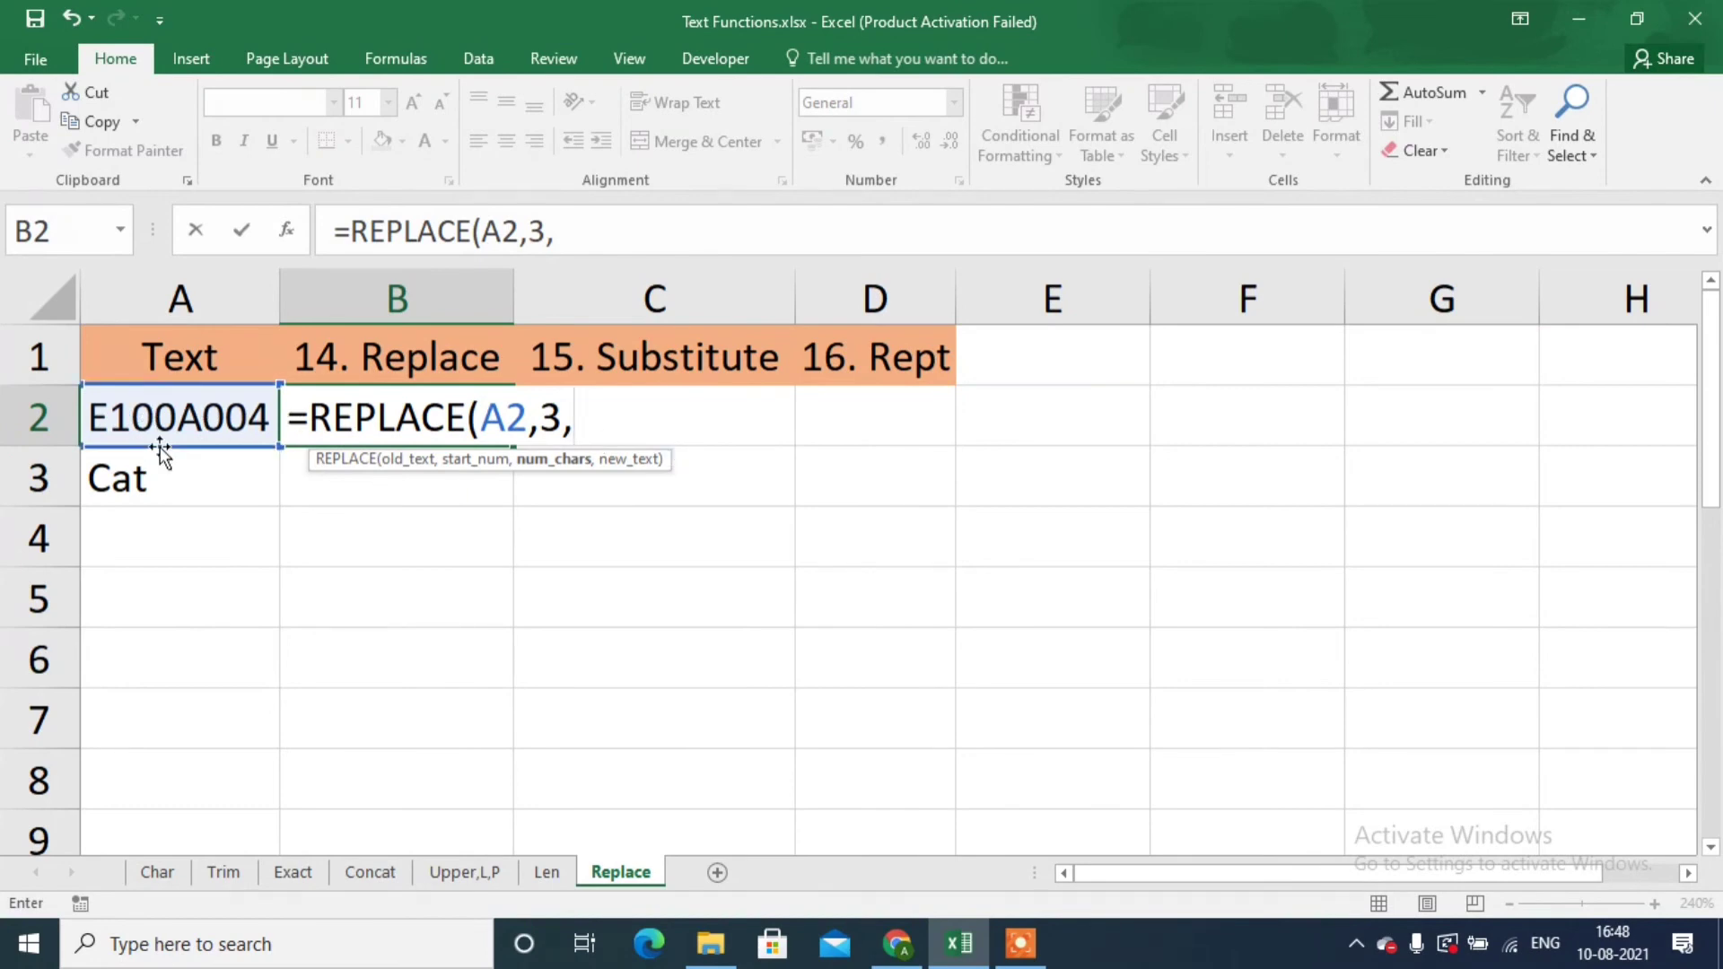
{"action": "type", "text": "1,\""}
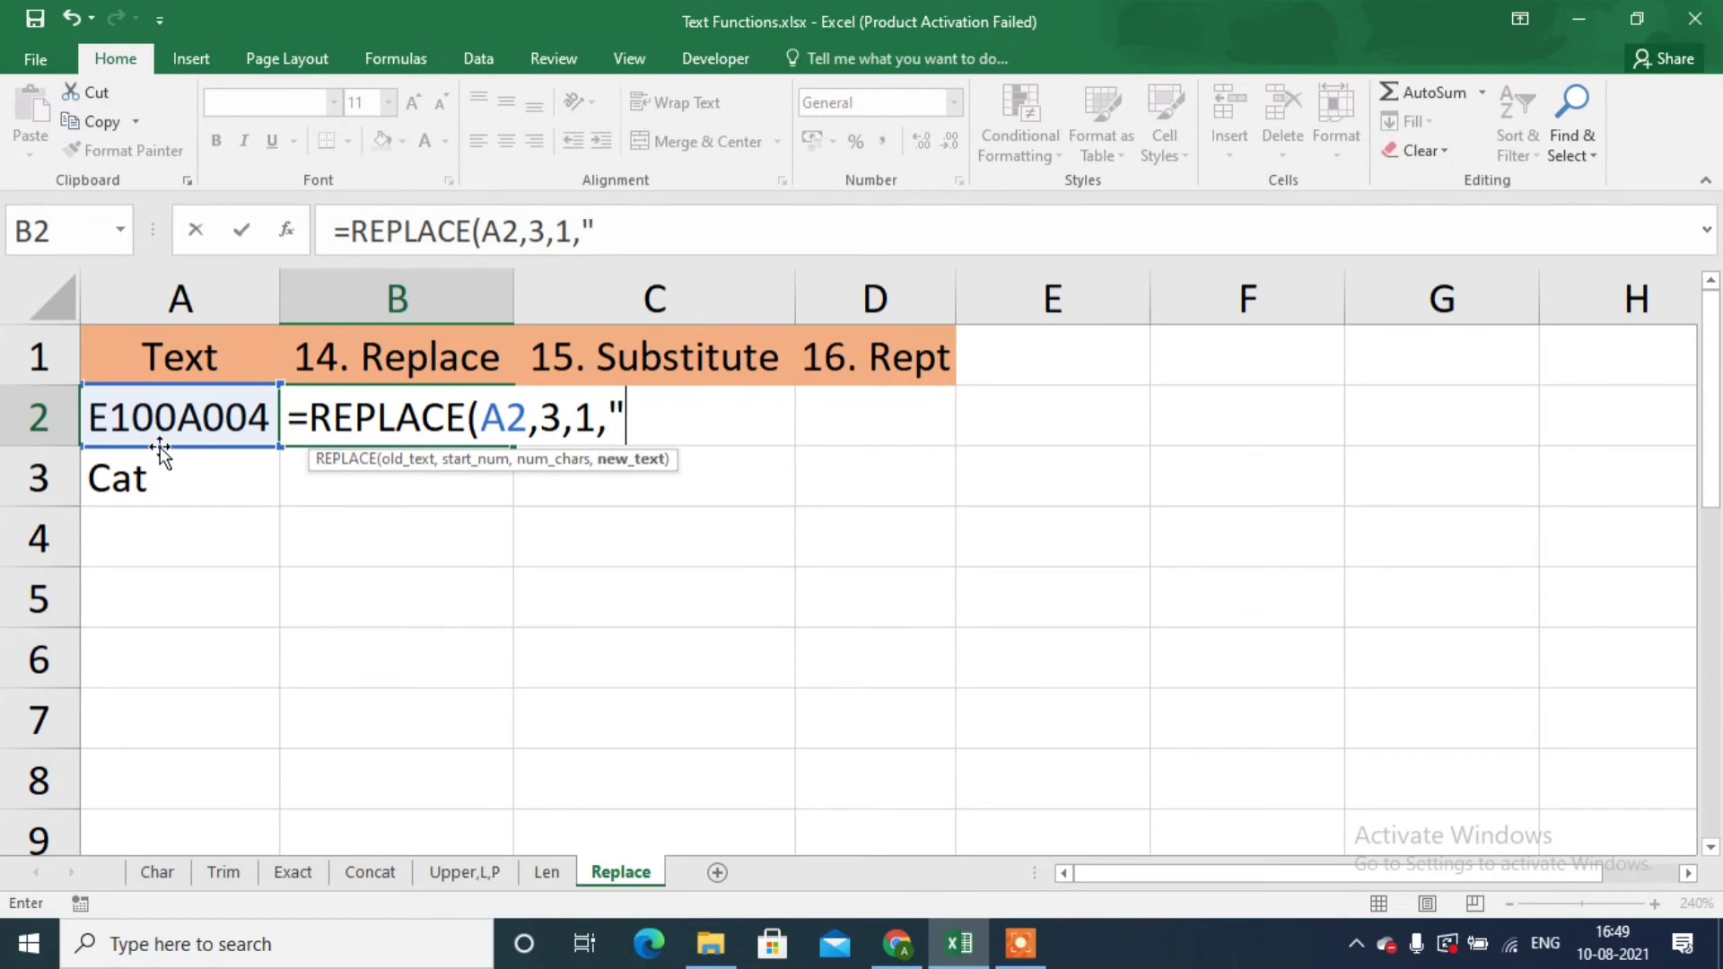
{"action": "type", "text": "D\")"}
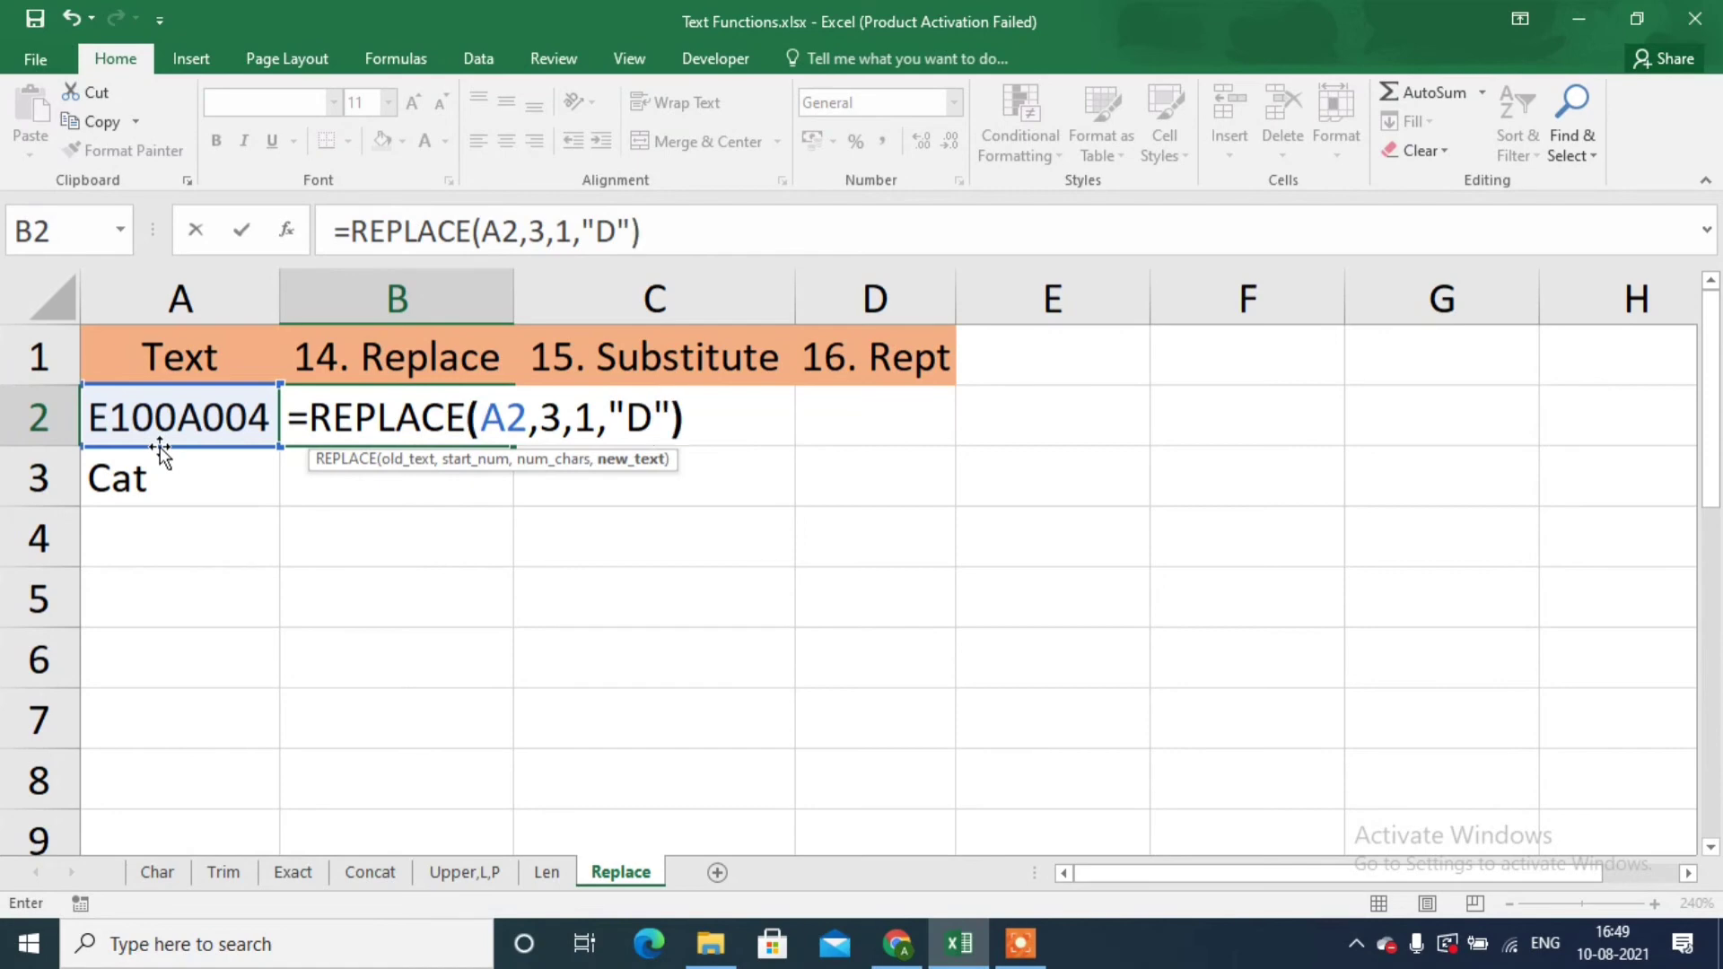
{"action": "key", "text": "Return"}
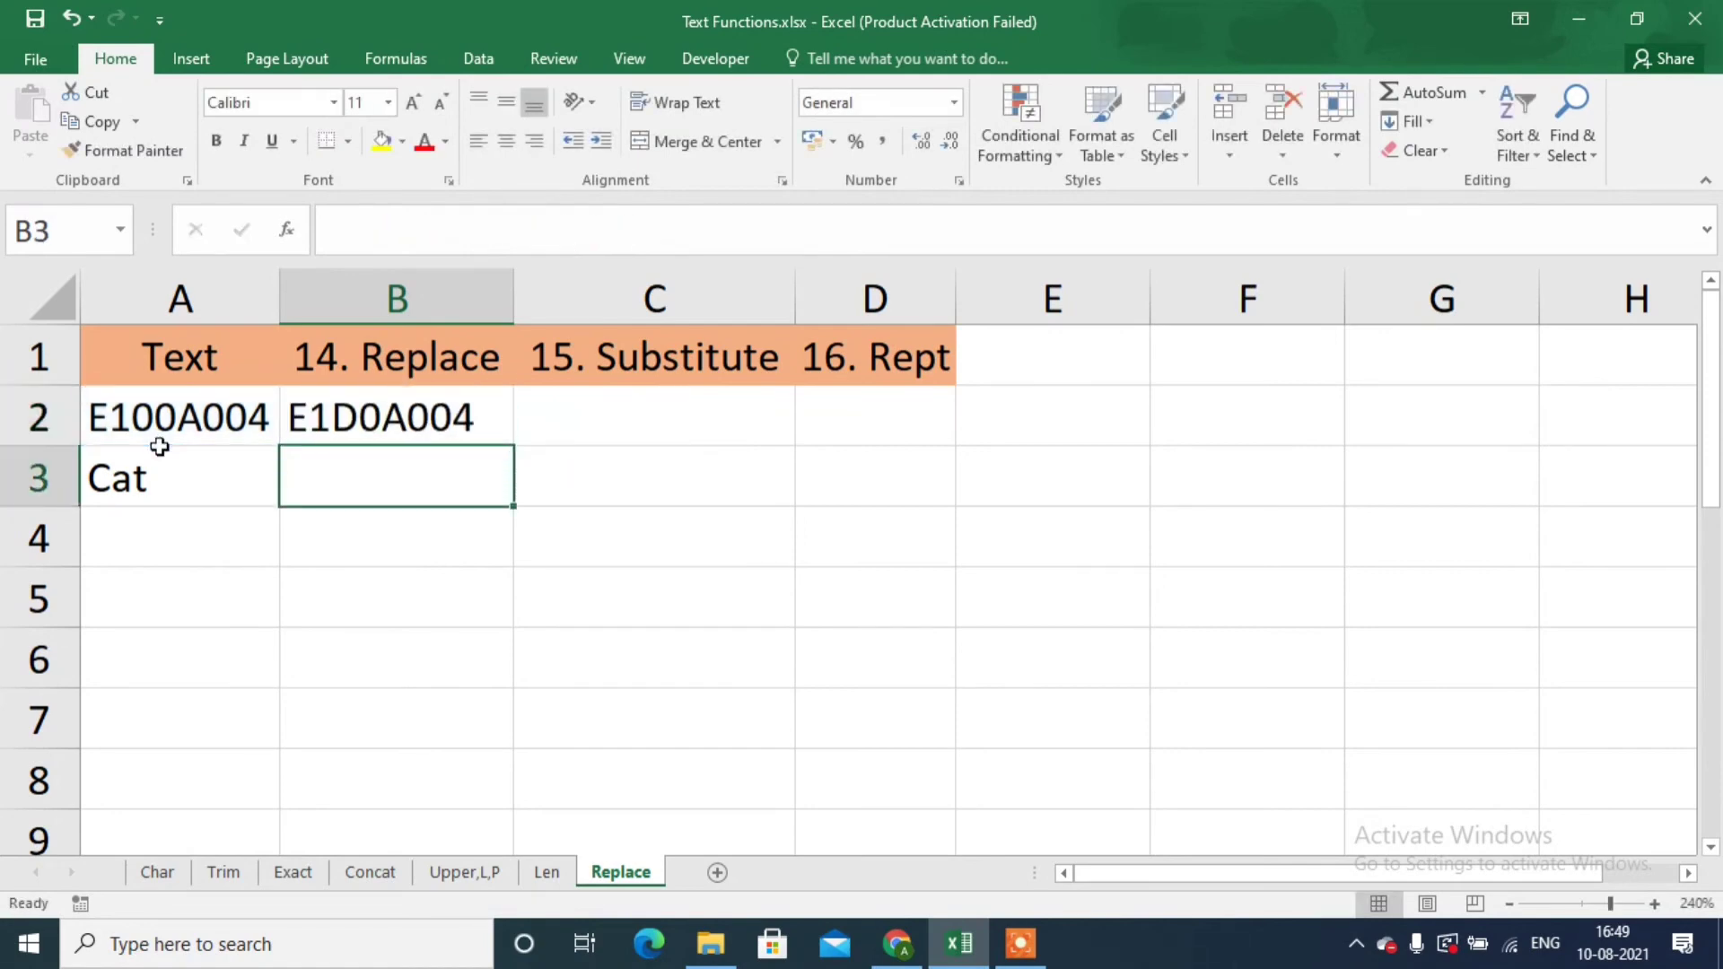
{"action": "key", "text": "Up"}
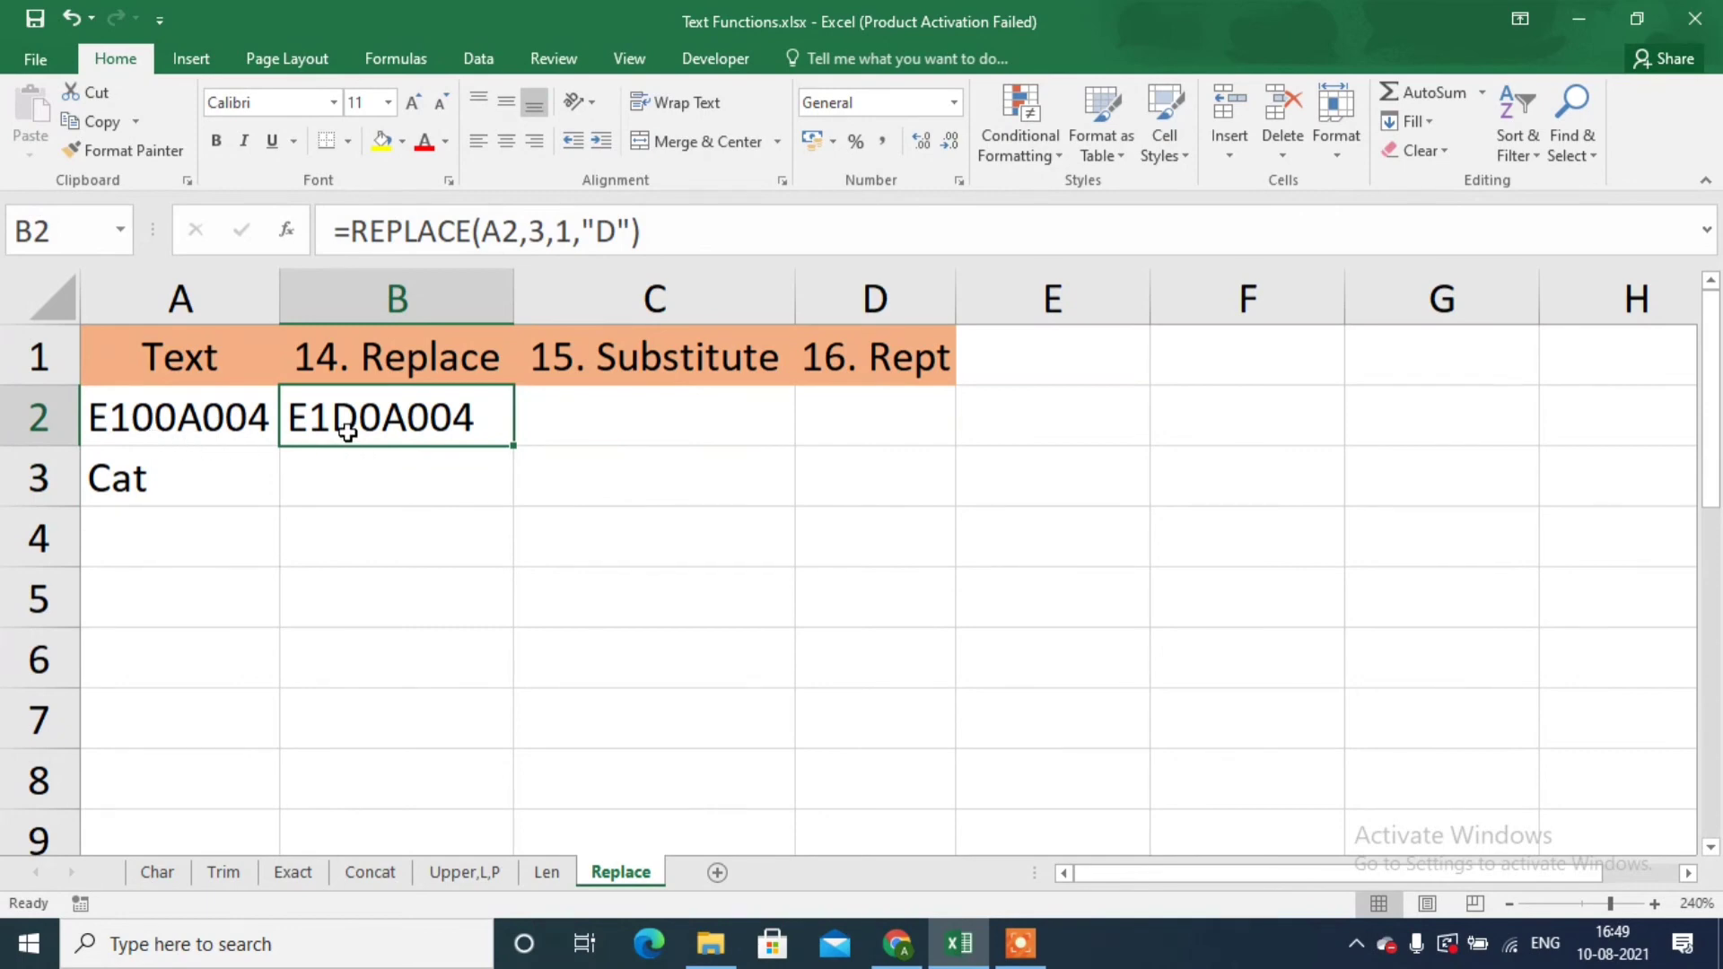
Enter =SUBSTITUTE(A2,0,"D") in C2 under 15. Substitute to exchange every 0 in the code for D.
{"action": "left_click", "coordinate": [635, 415]}
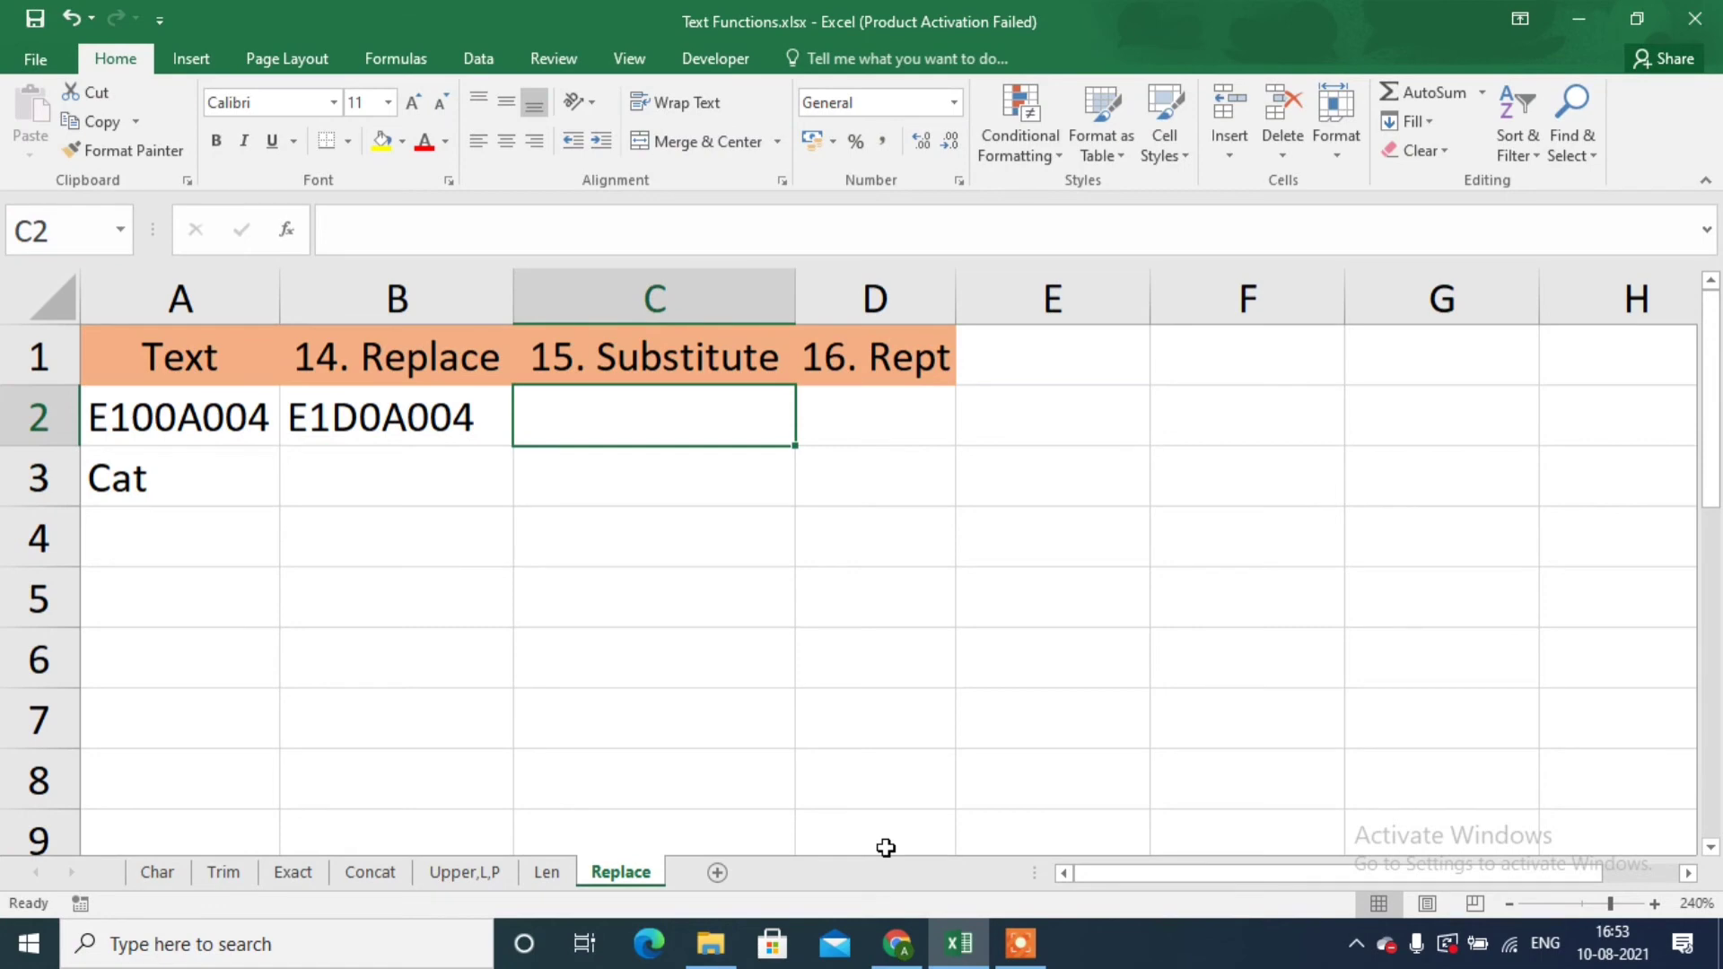
{"action": "type", "text": "="}
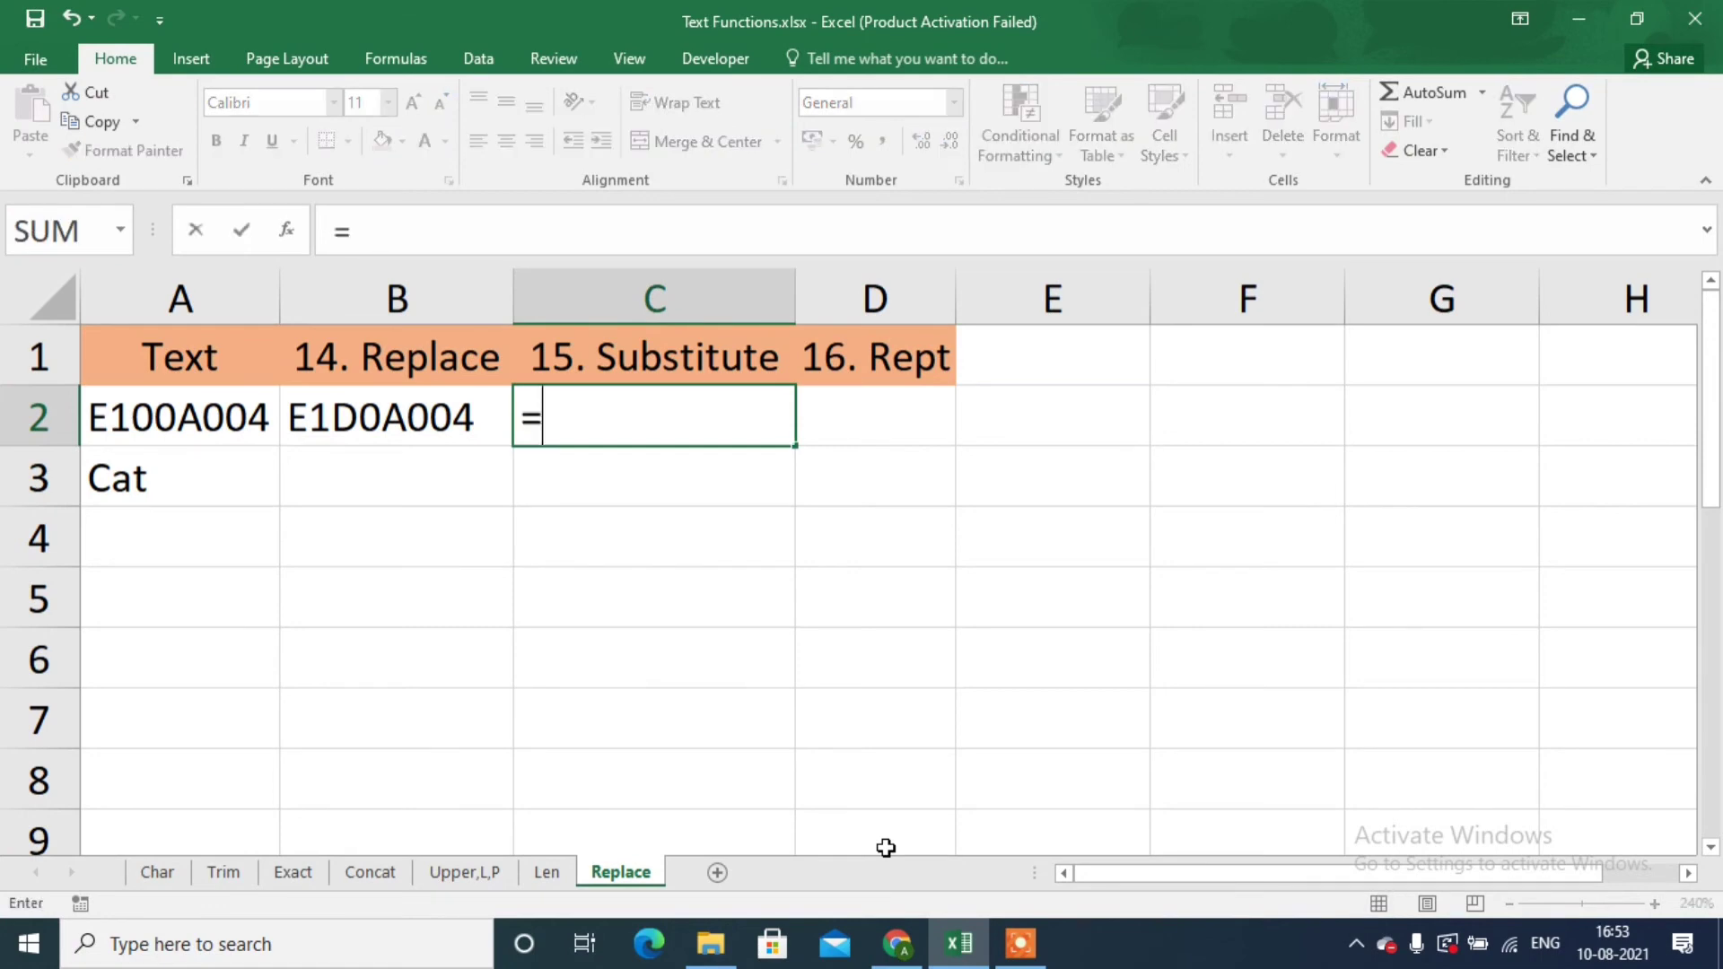
{"action": "type", "text": "sub"}
{"action": "key", "text": "Tab"}
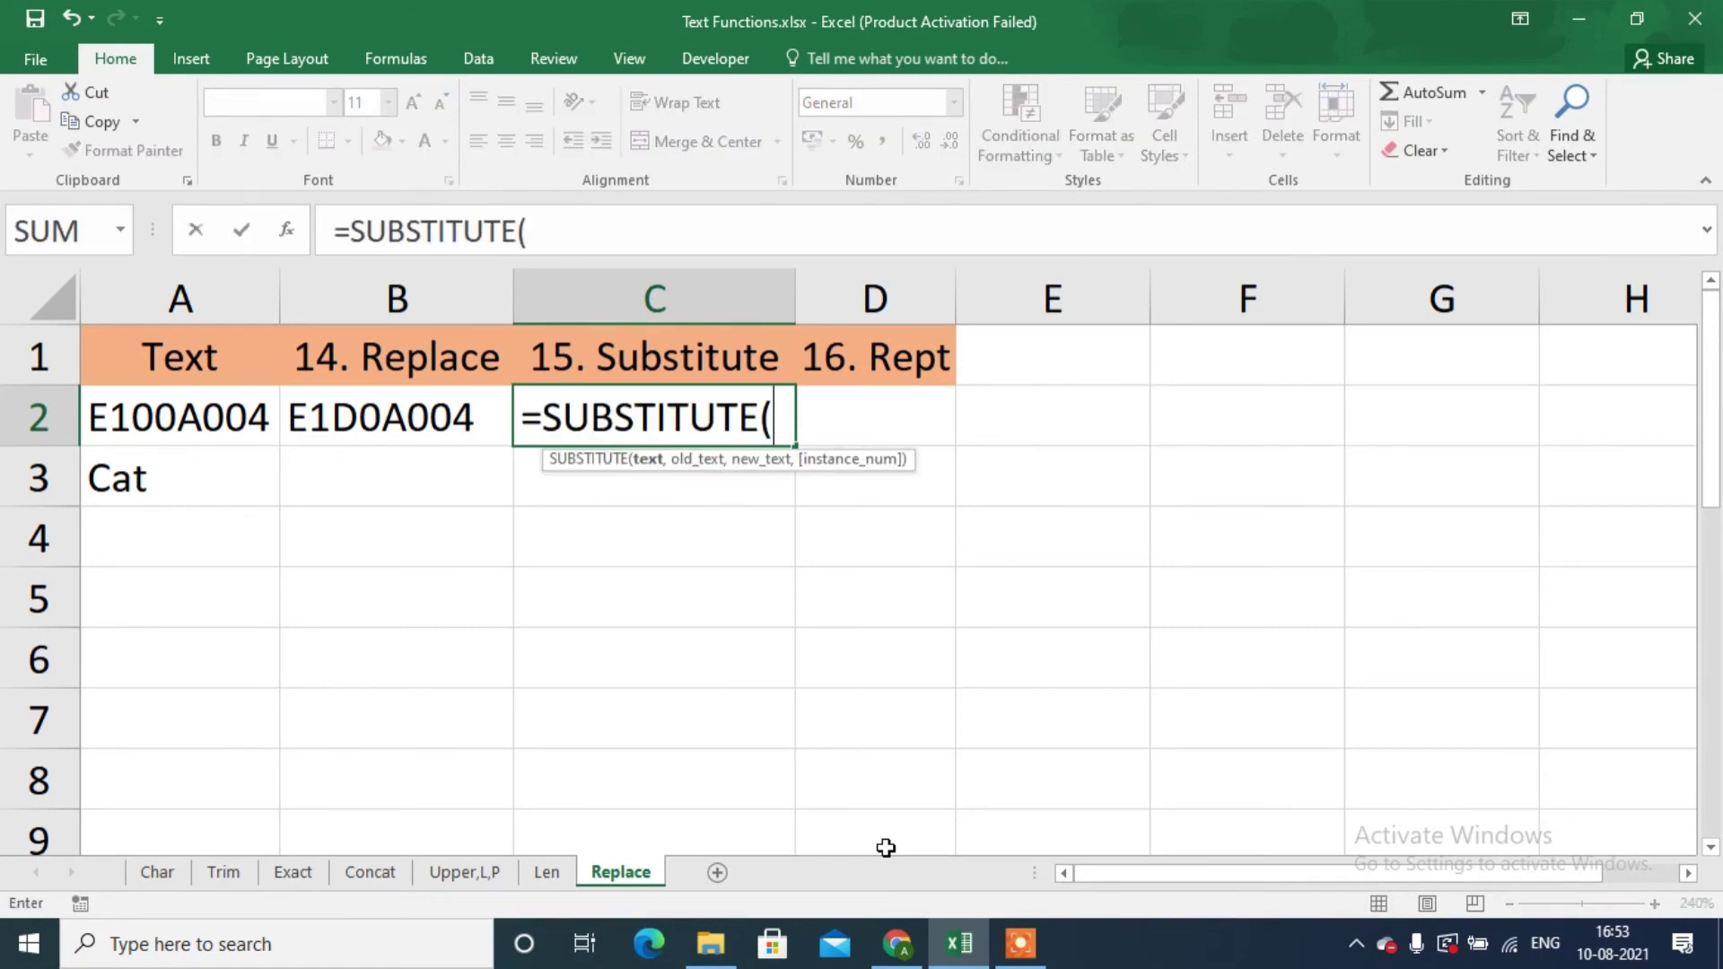
{"action": "left_click", "coordinate": [224, 427]}
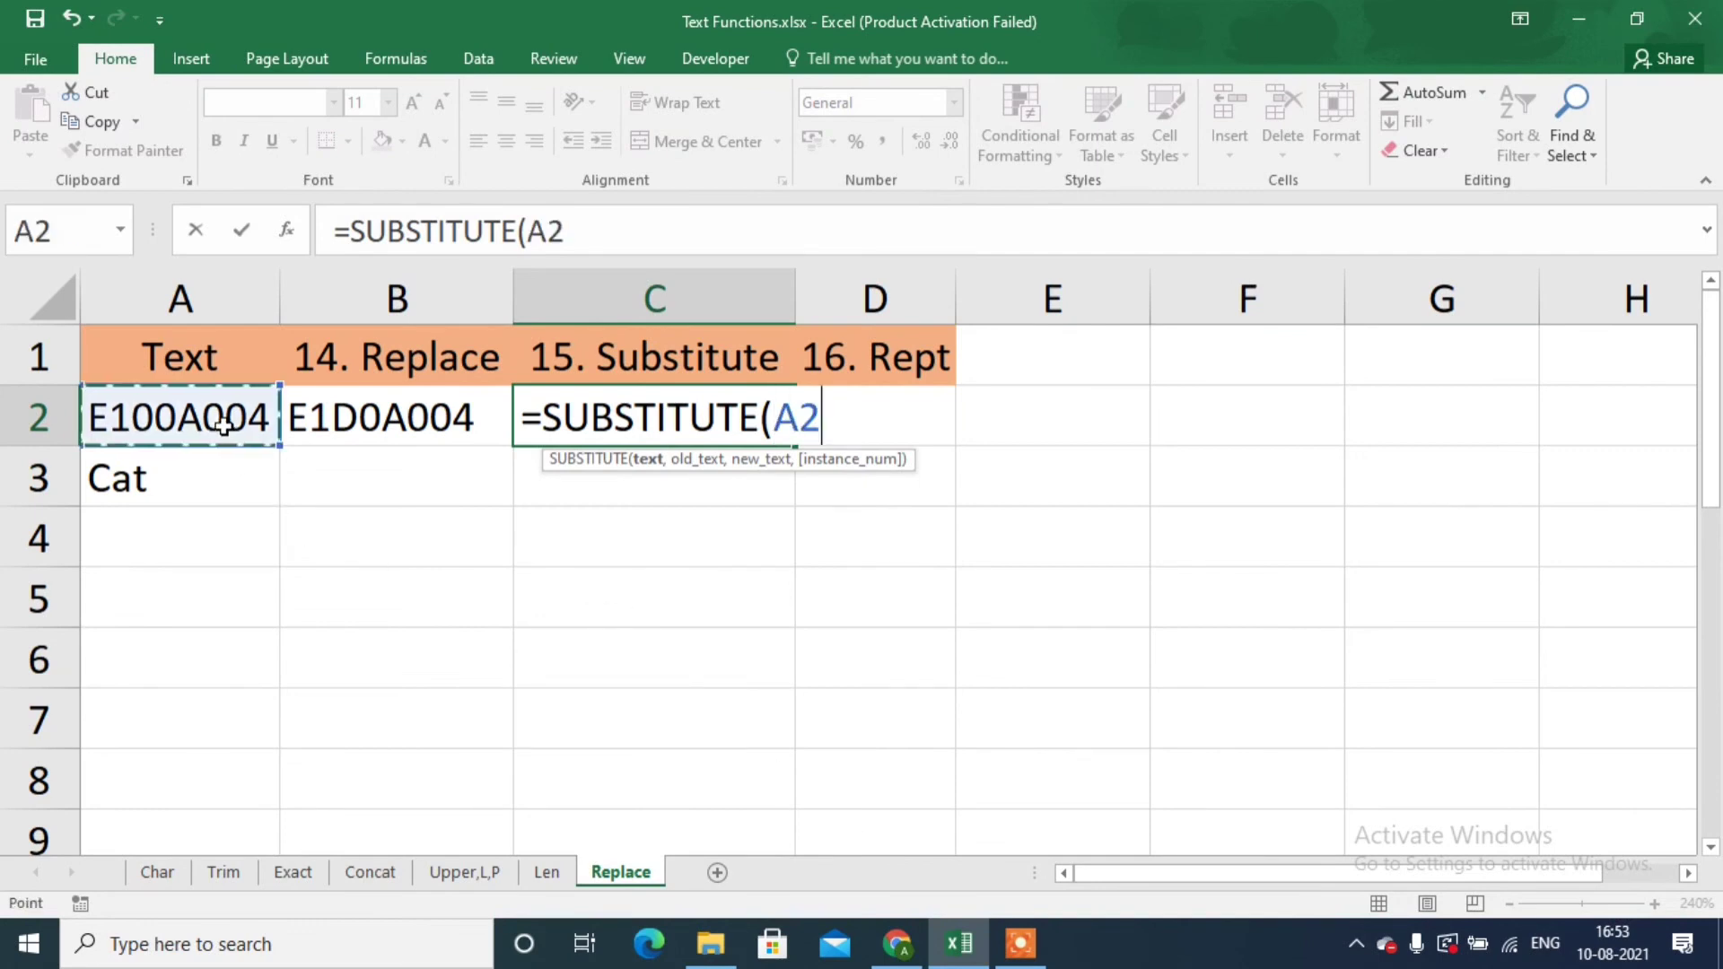
{"action": "type", "text": ","}
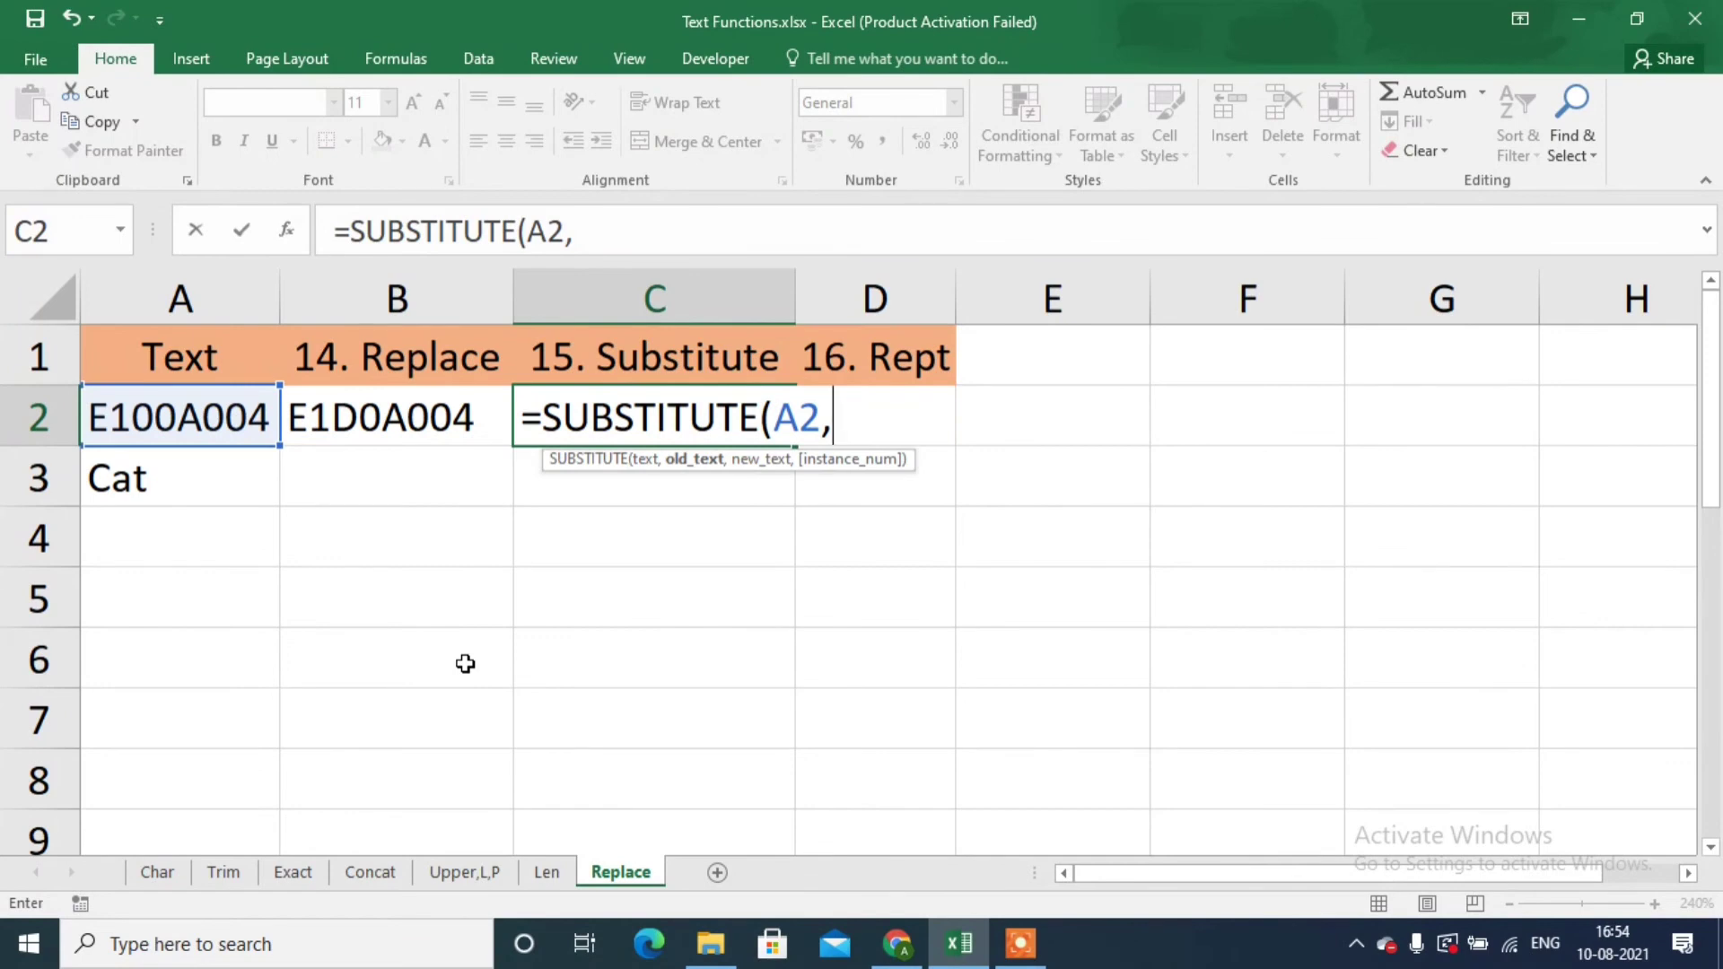
{"action": "type", "text": "0,"}
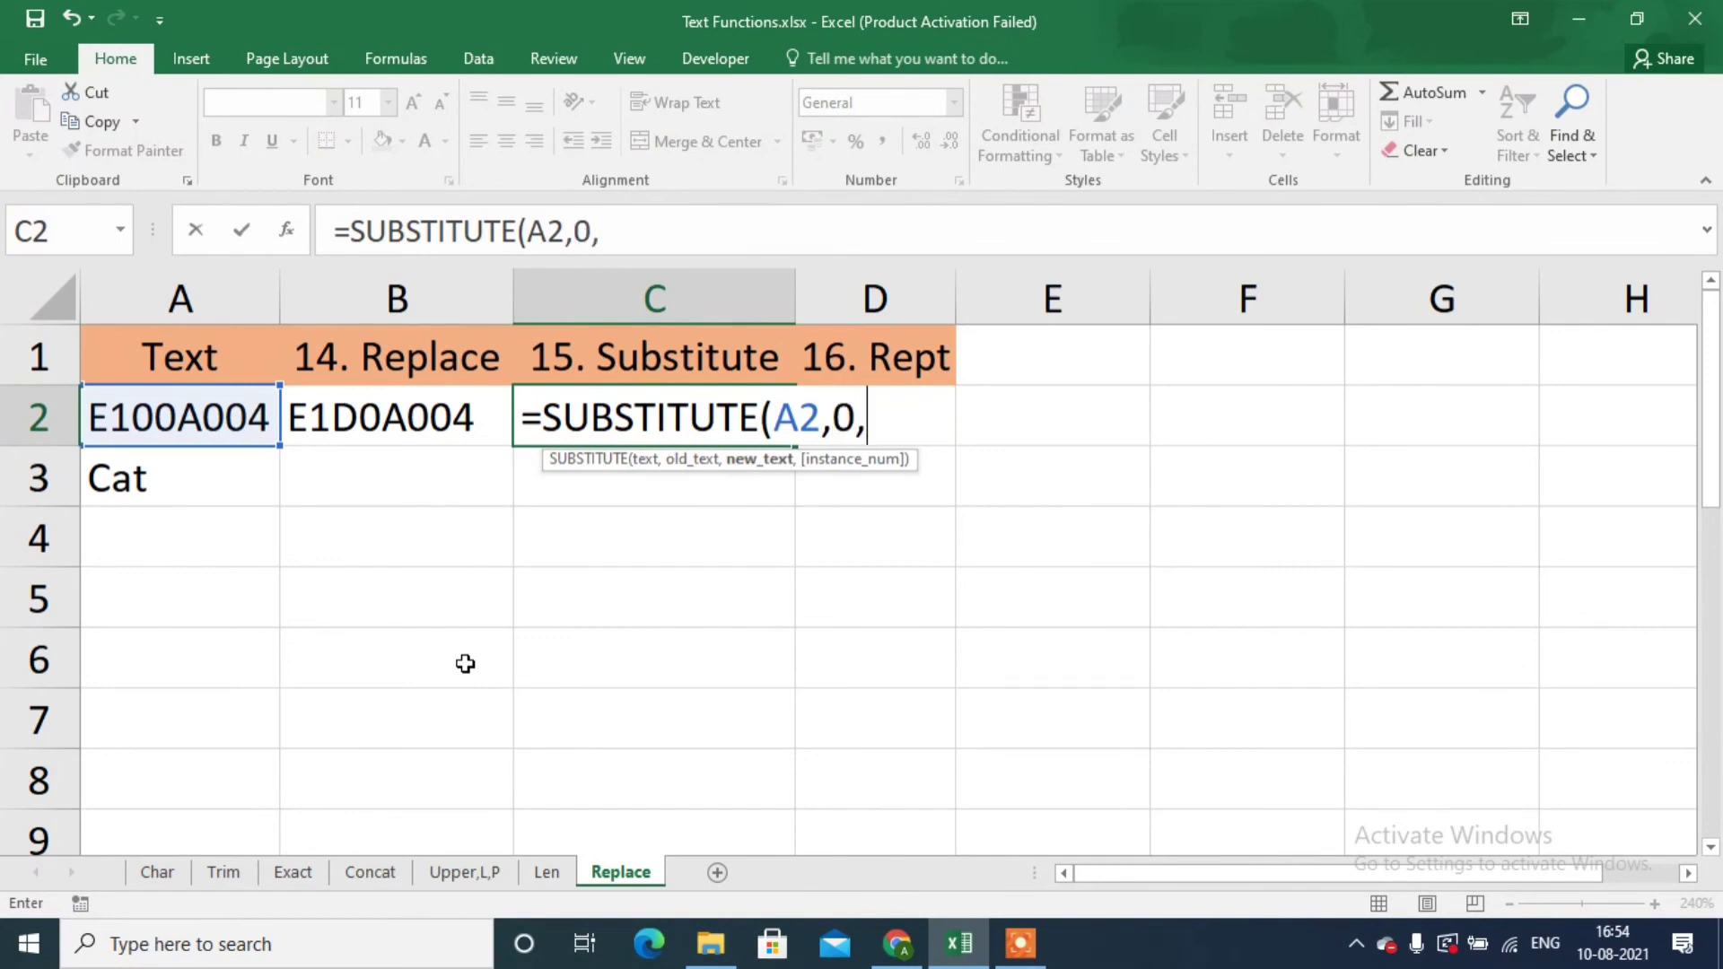
{"action": "type", "text": "\"D\""}
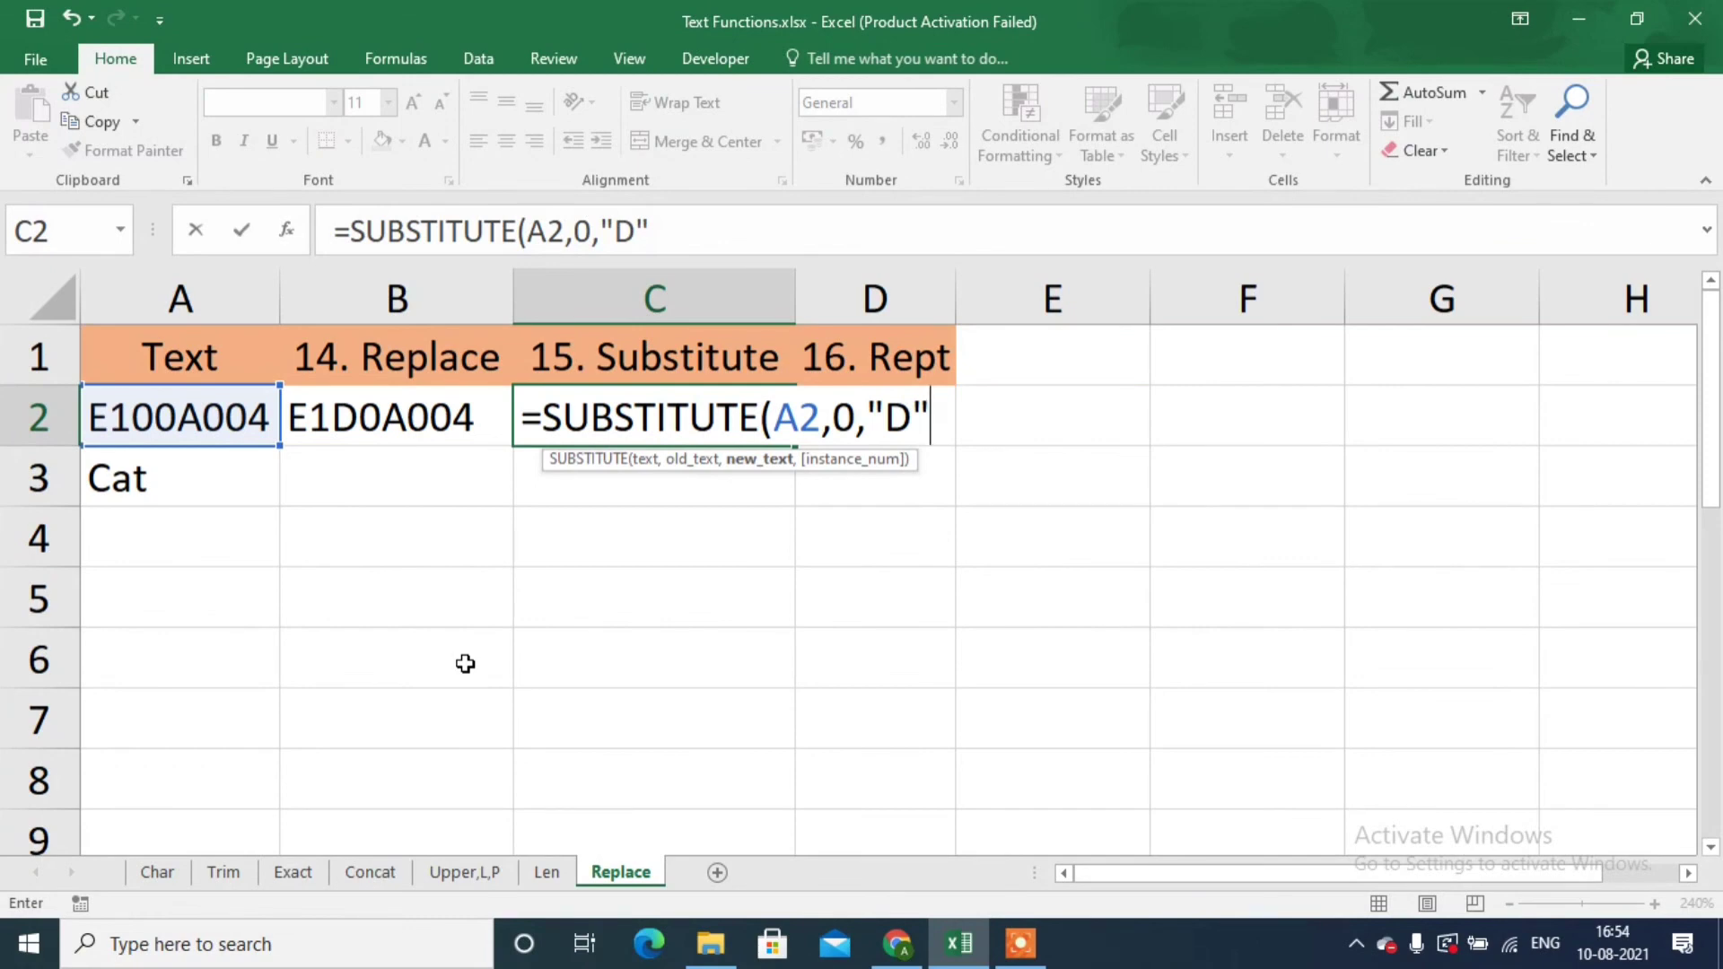
{"action": "type", "text": ")"}
{"action": "key", "text": "Return"}
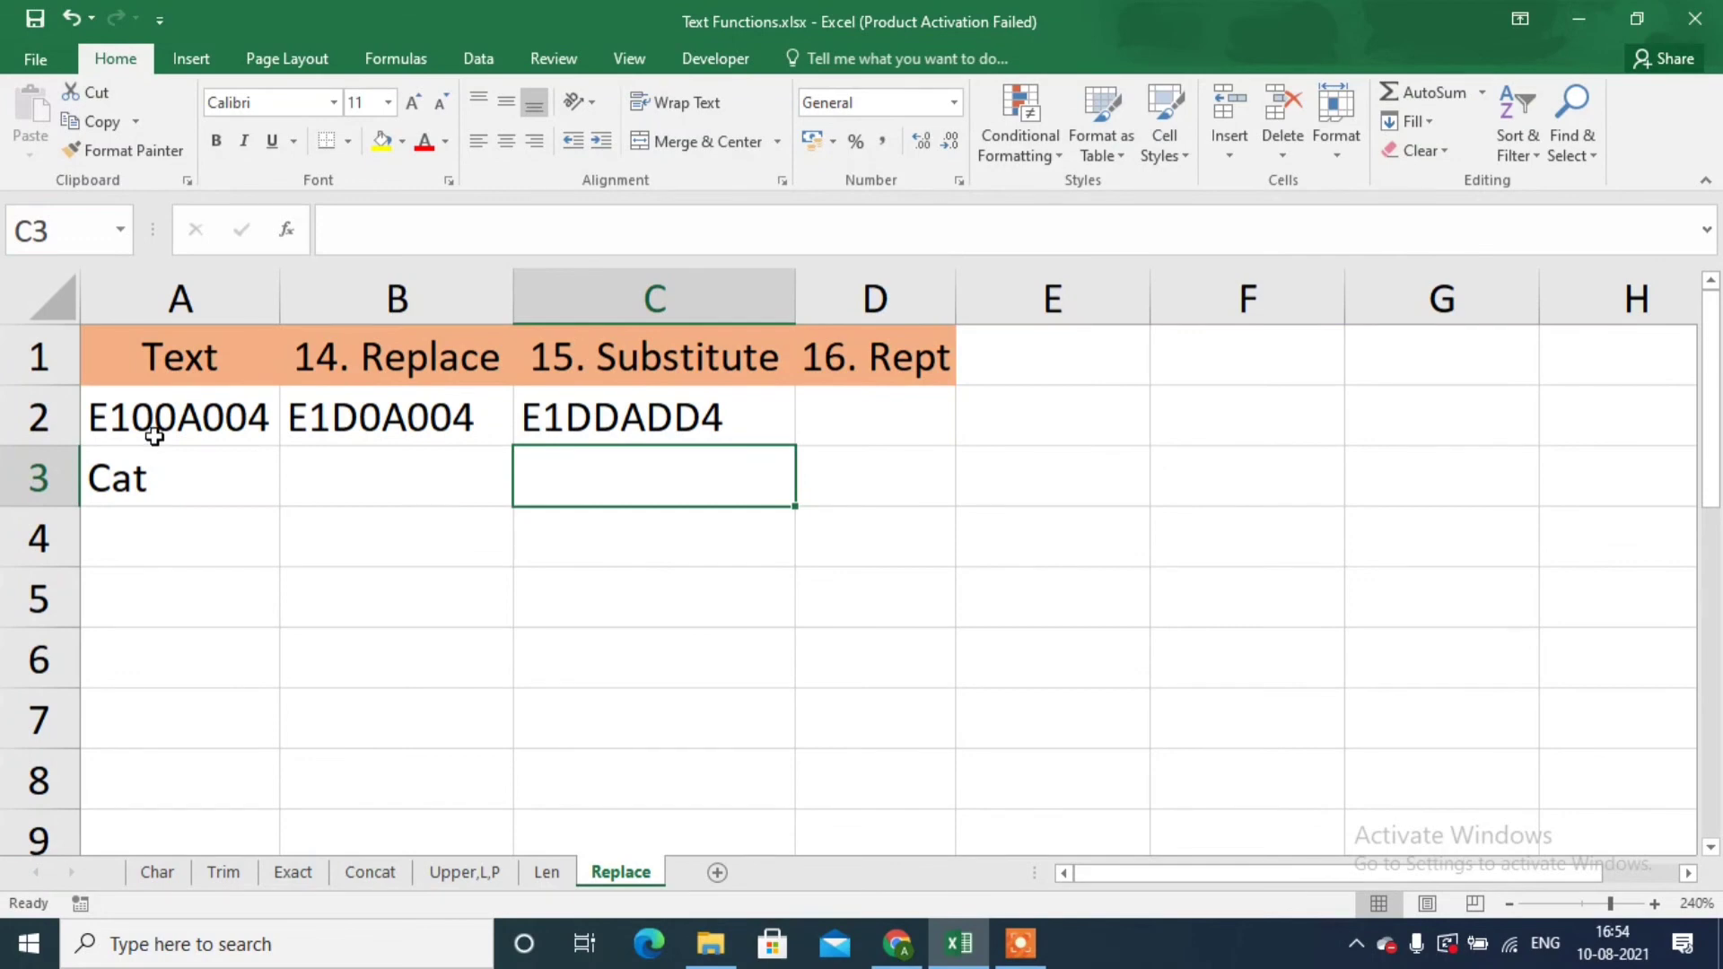
Extend the C2 formula to =SUBSTITUTE(A2,0,"D",4) so that only the fourth 0 is substituted.
{"action": "left_click", "coordinate": [744, 427]}
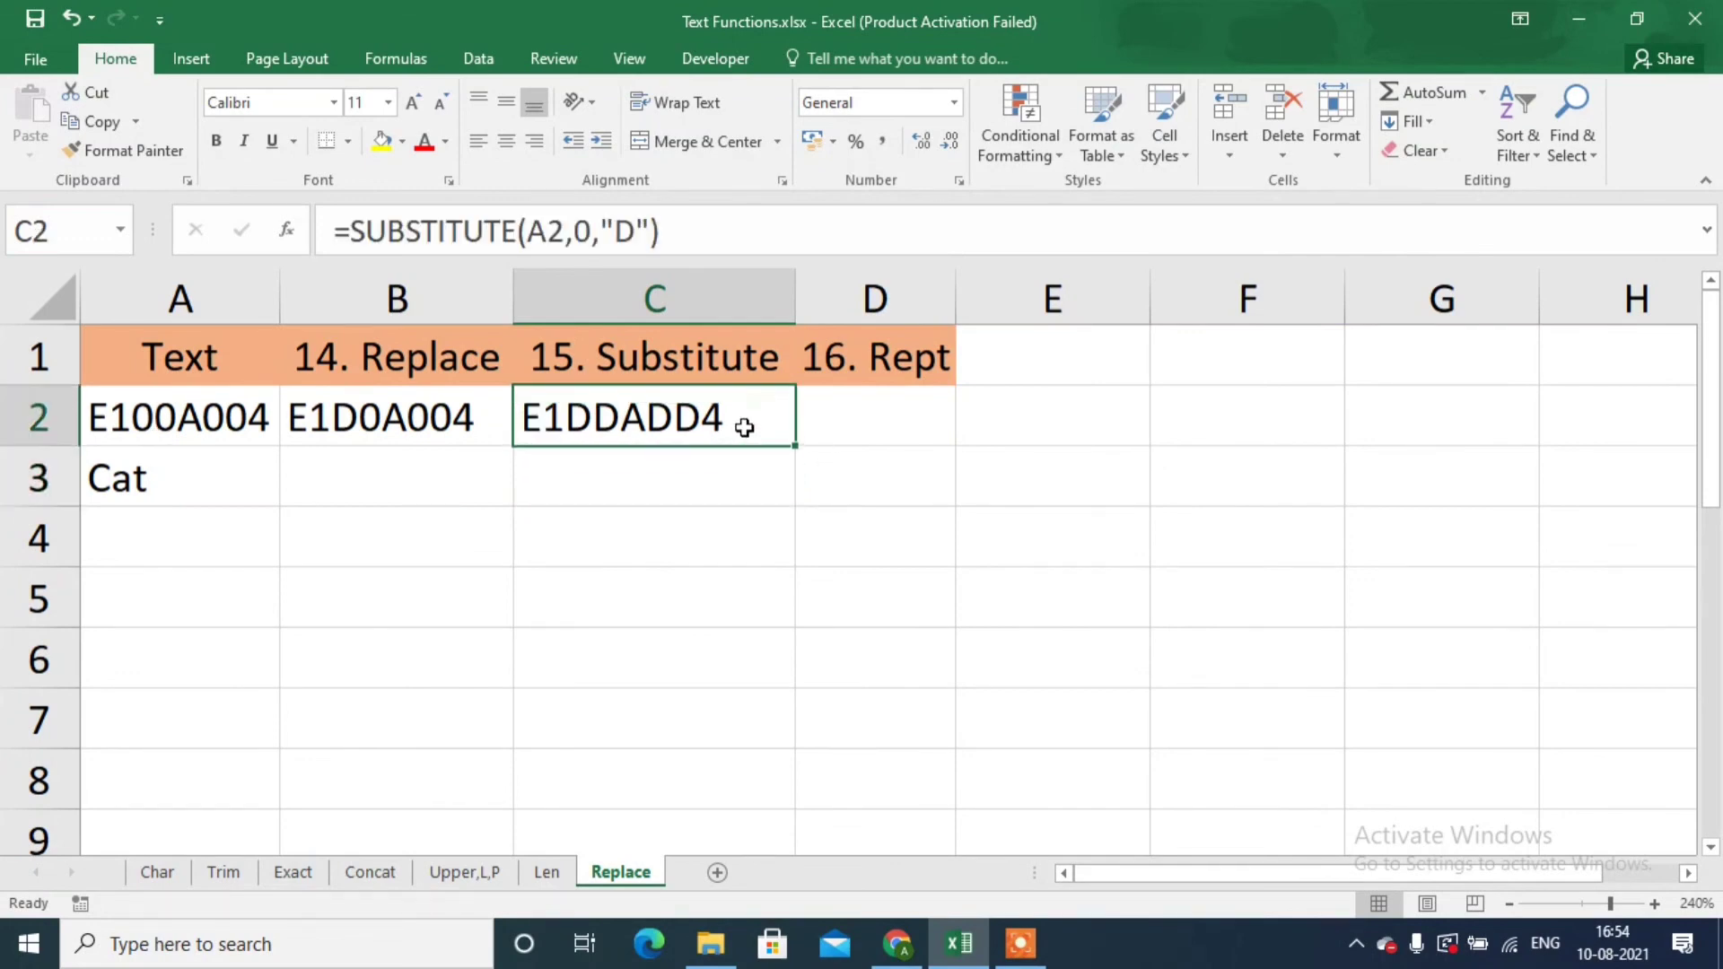
{"action": "left_click", "coordinate": [680, 225]}
{"action": "key", "text": "BackSpace"}
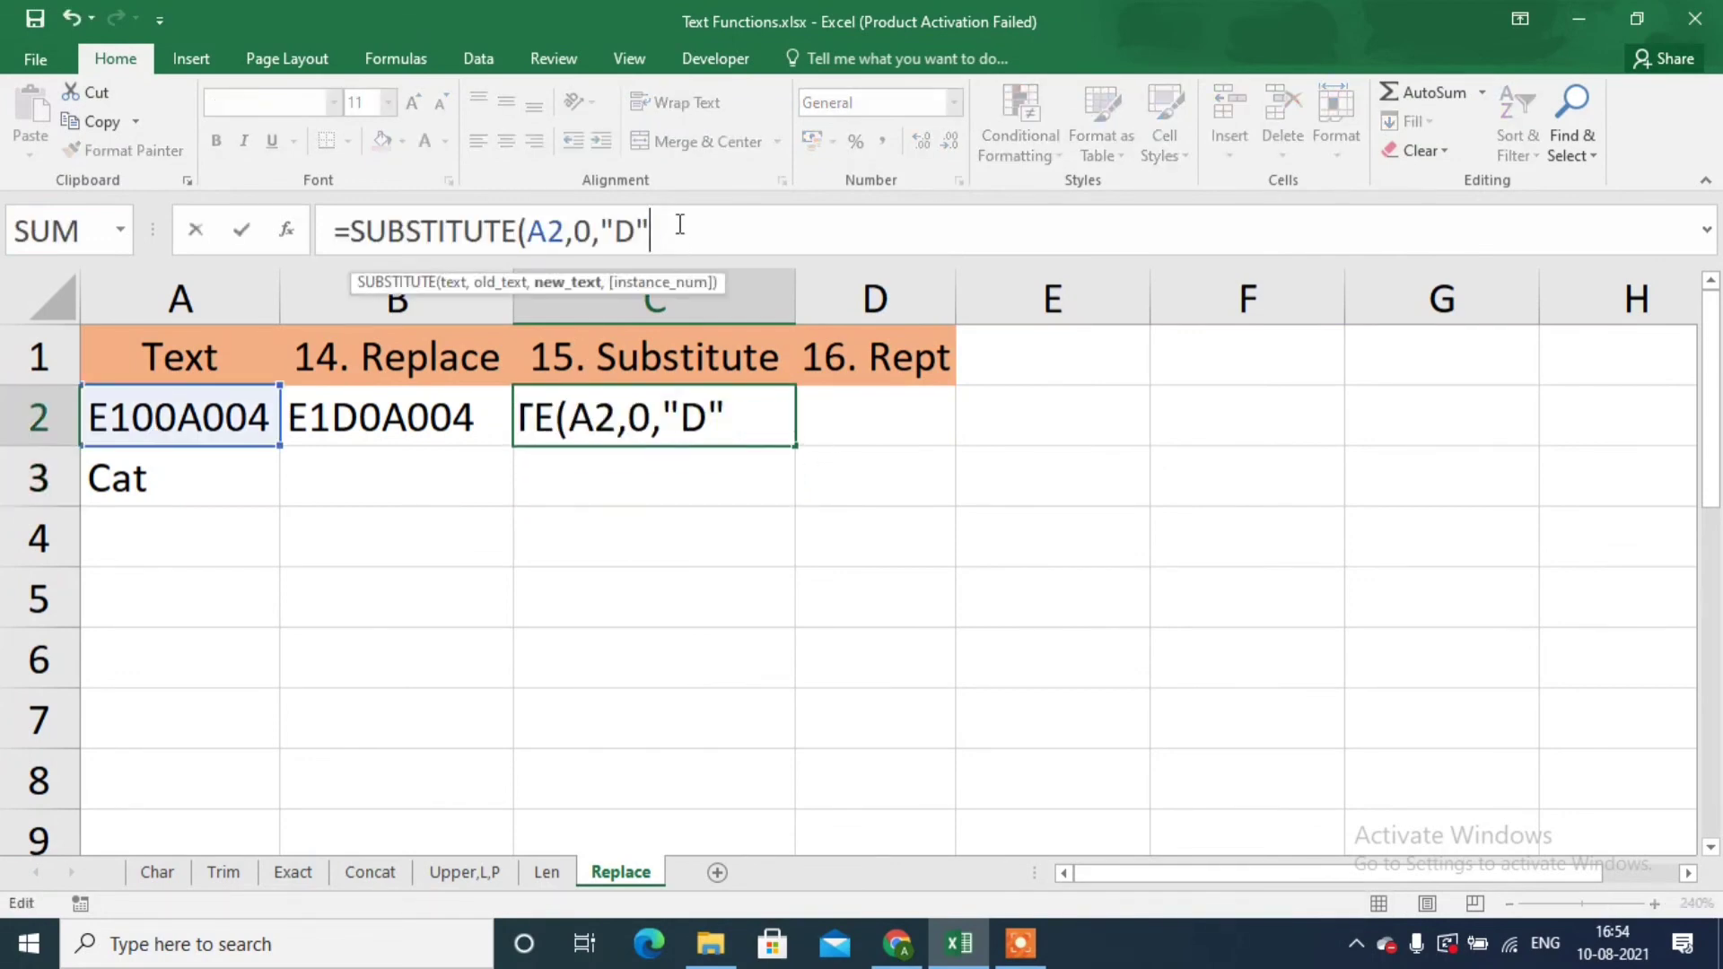
{"action": "type", "text": ","}
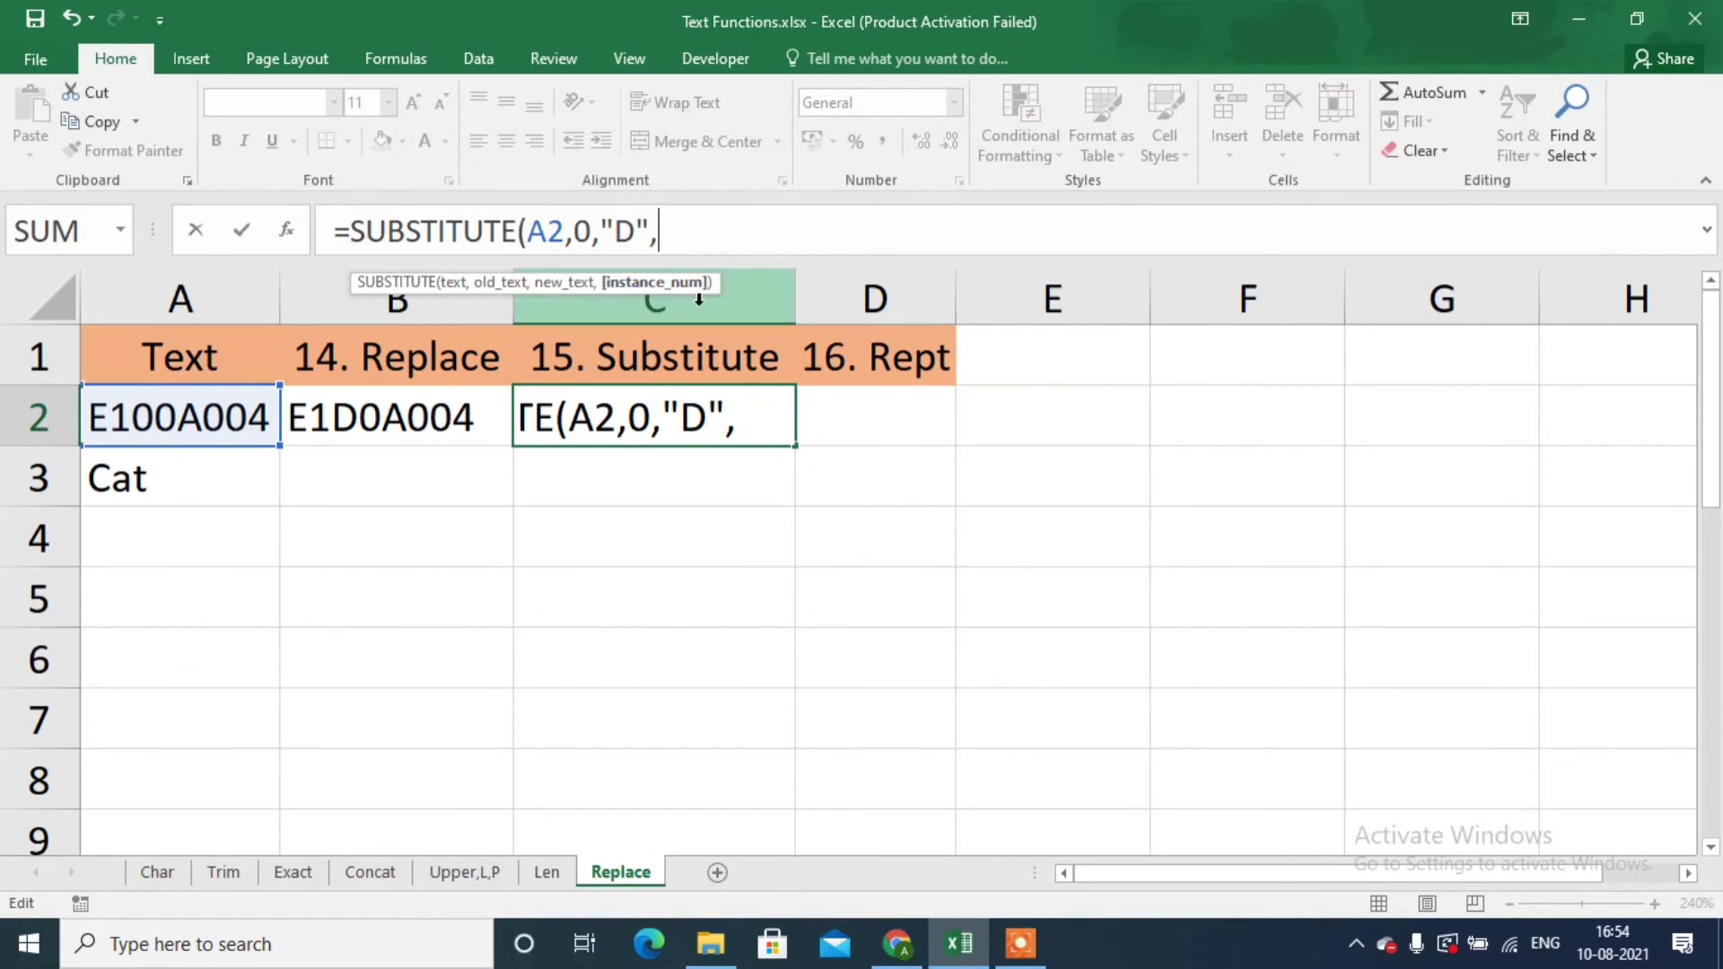
{"action": "type", "text": "4)"}
{"action": "key", "text": "Return"}
{"action": "key", "text": "Up"}
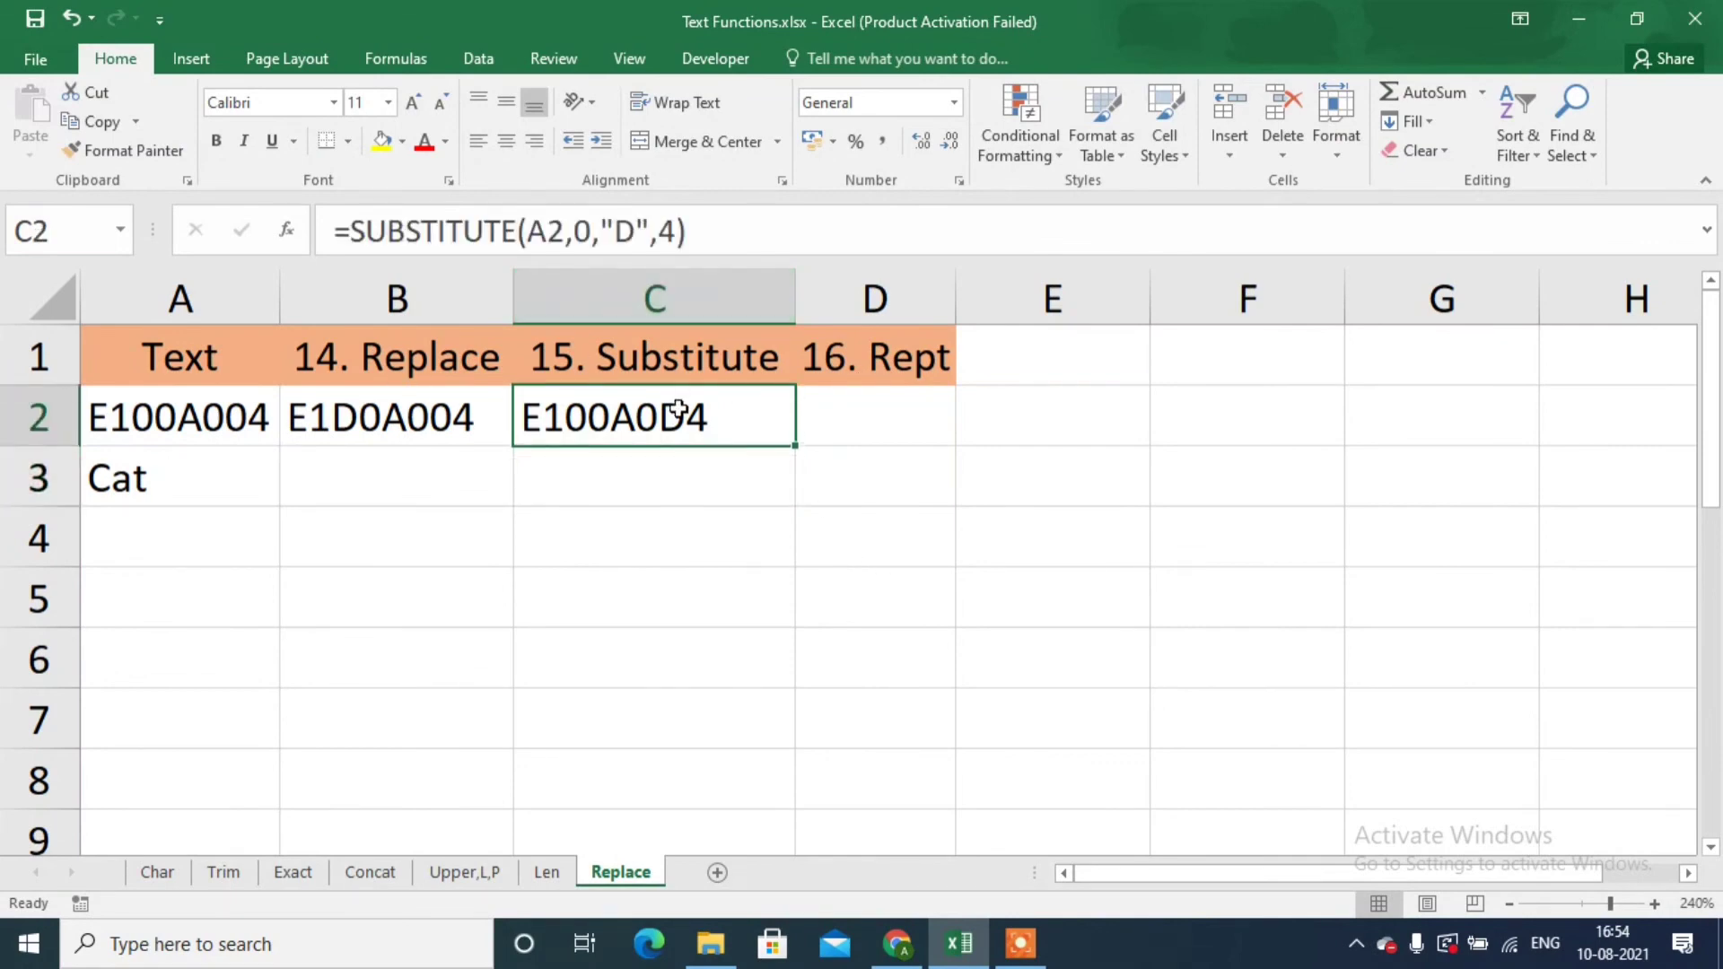
Enter =REPLACE(A3,1,1,"B") in B3 to replace the first letter of Cat with B.
{"action": "left_click", "coordinate": [343, 474]}
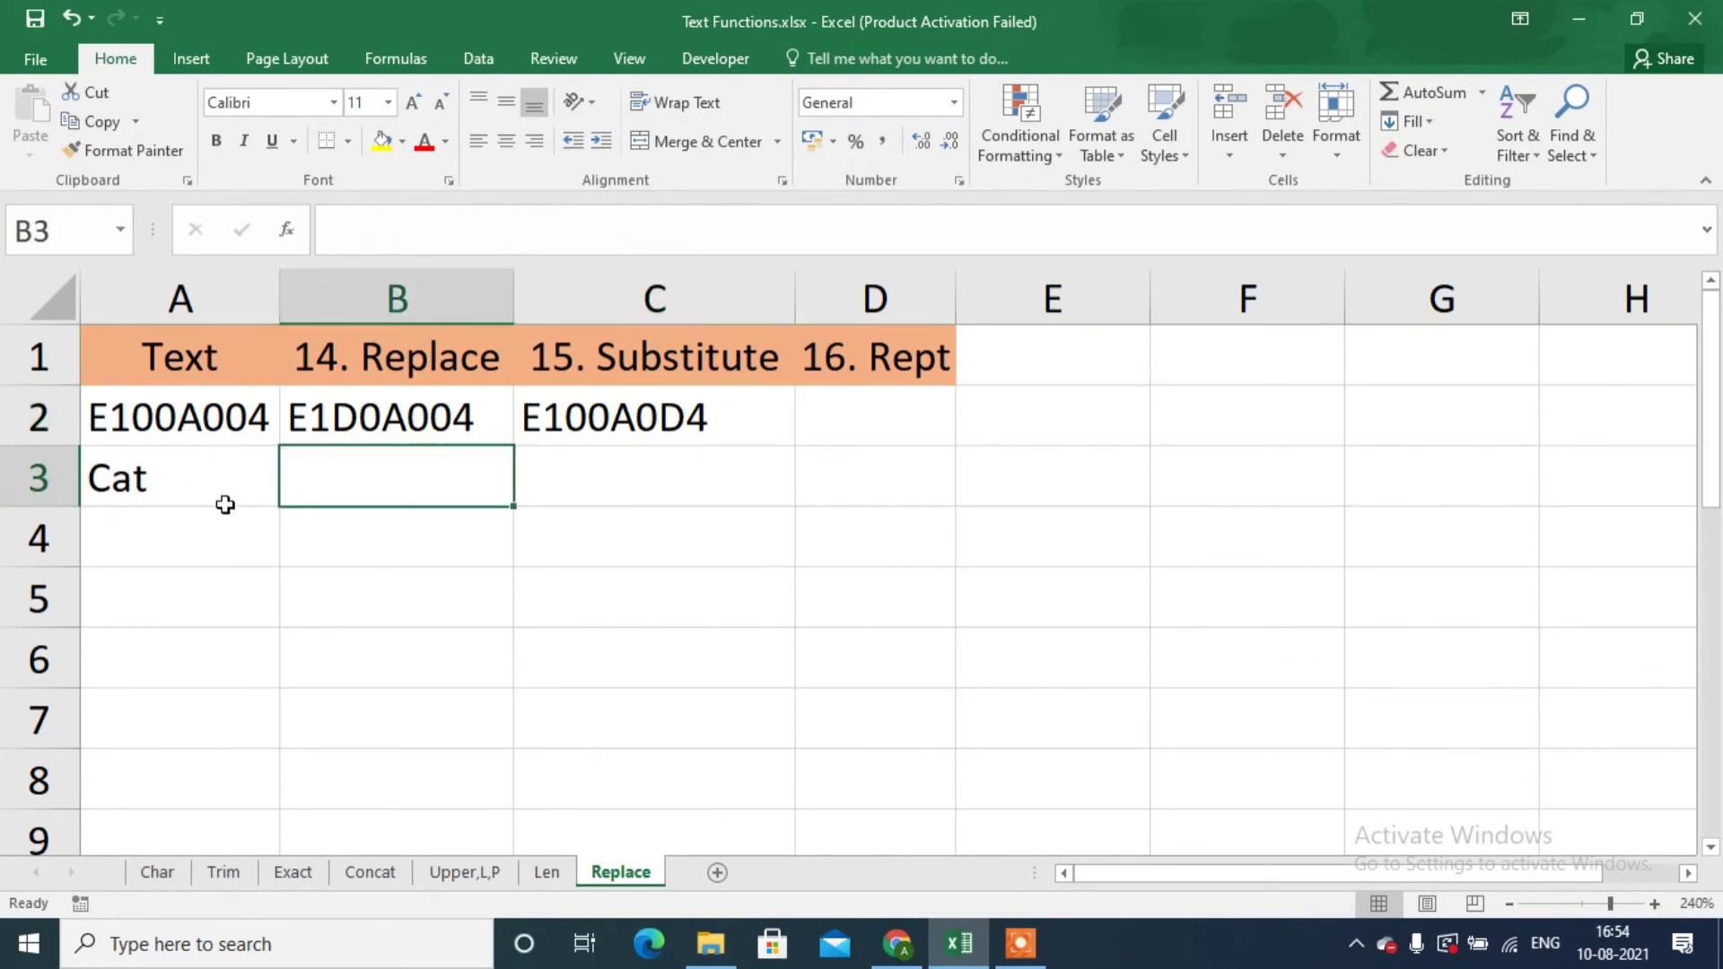
{"action": "type", "text": "=re"}
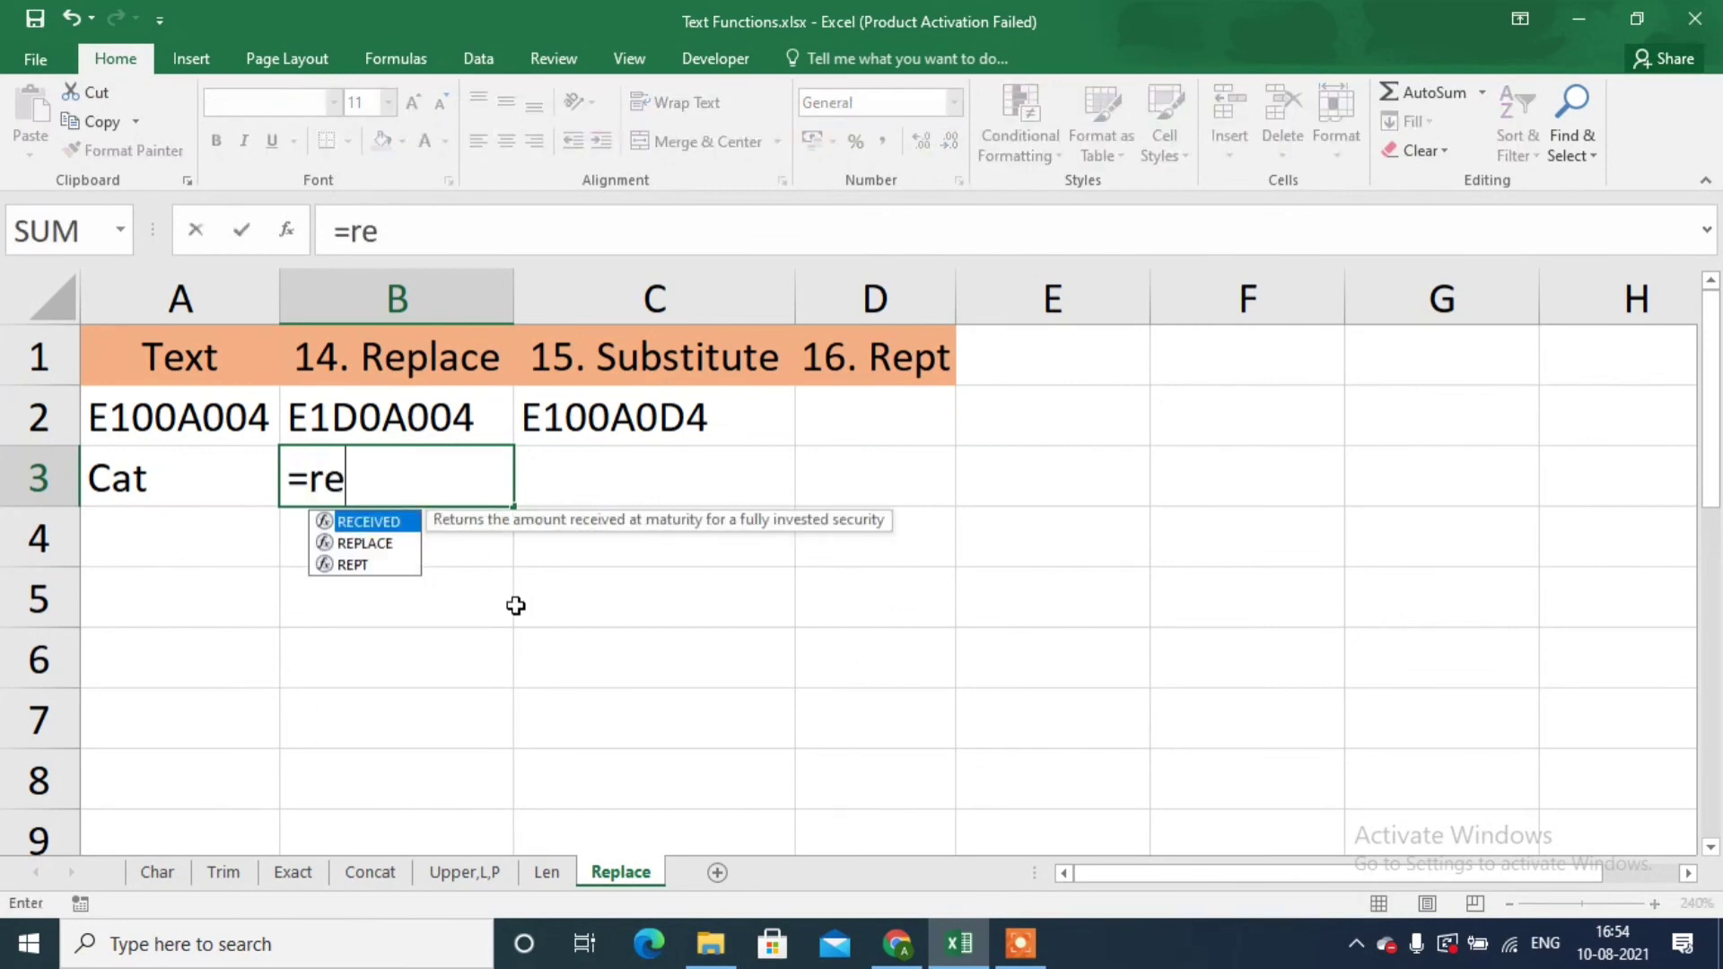
{"action": "key", "text": "Down"}
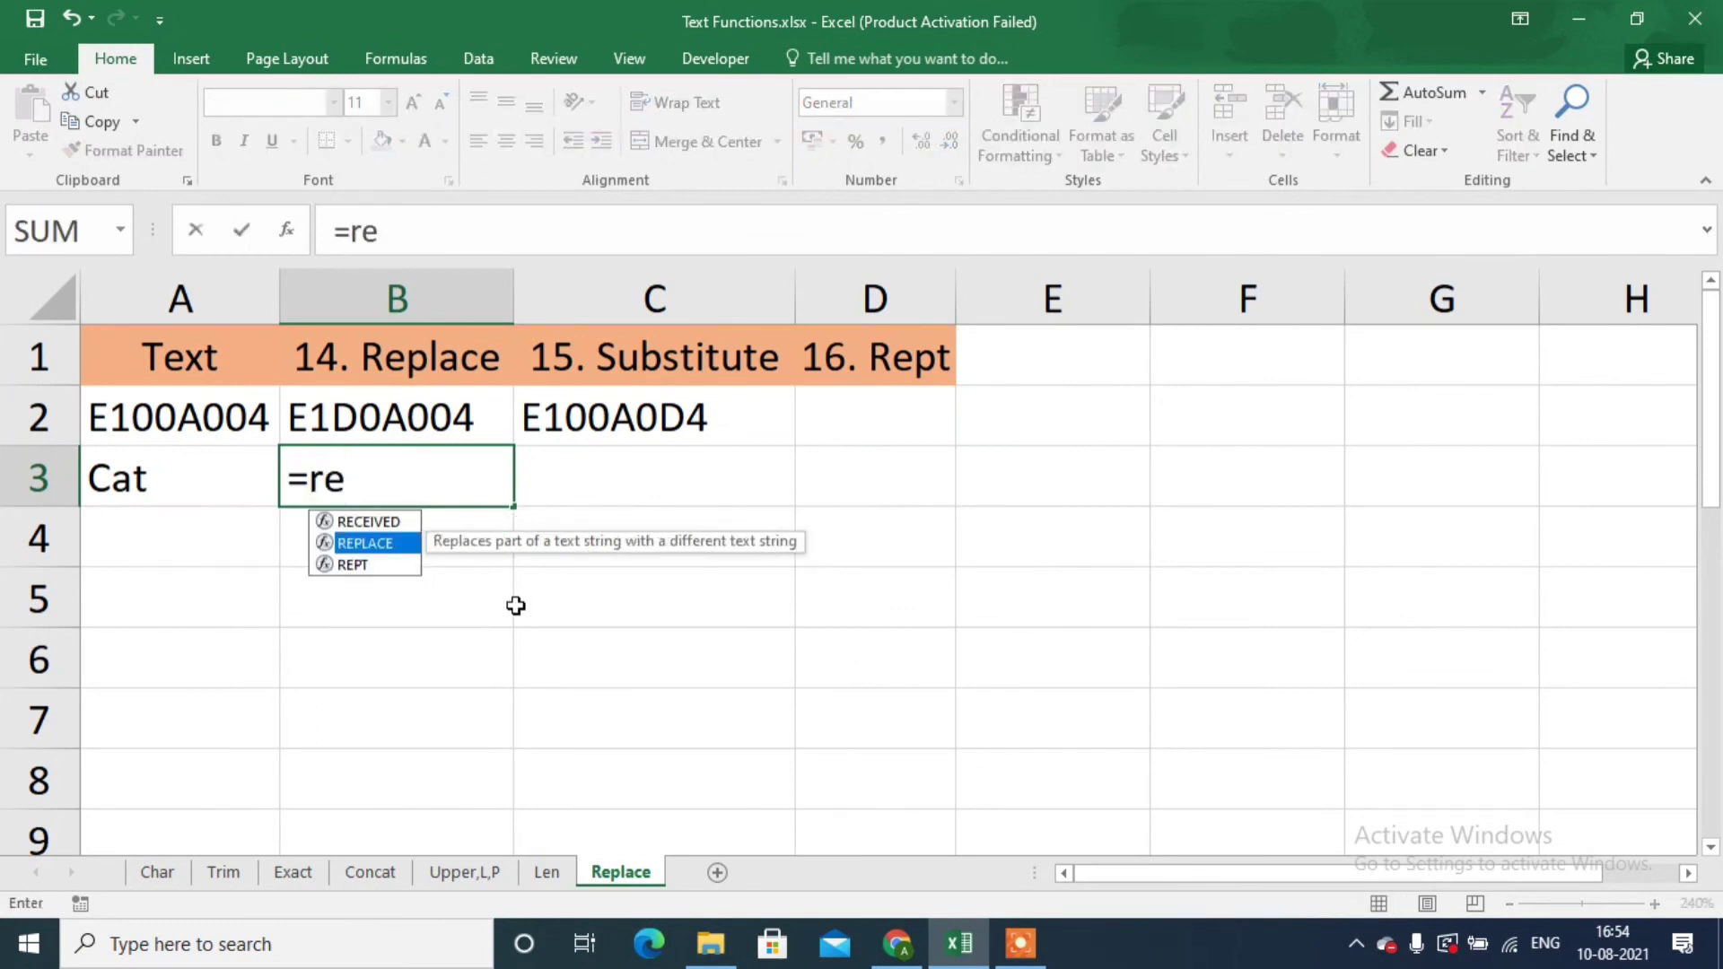
{"action": "key", "text": "Tab"}
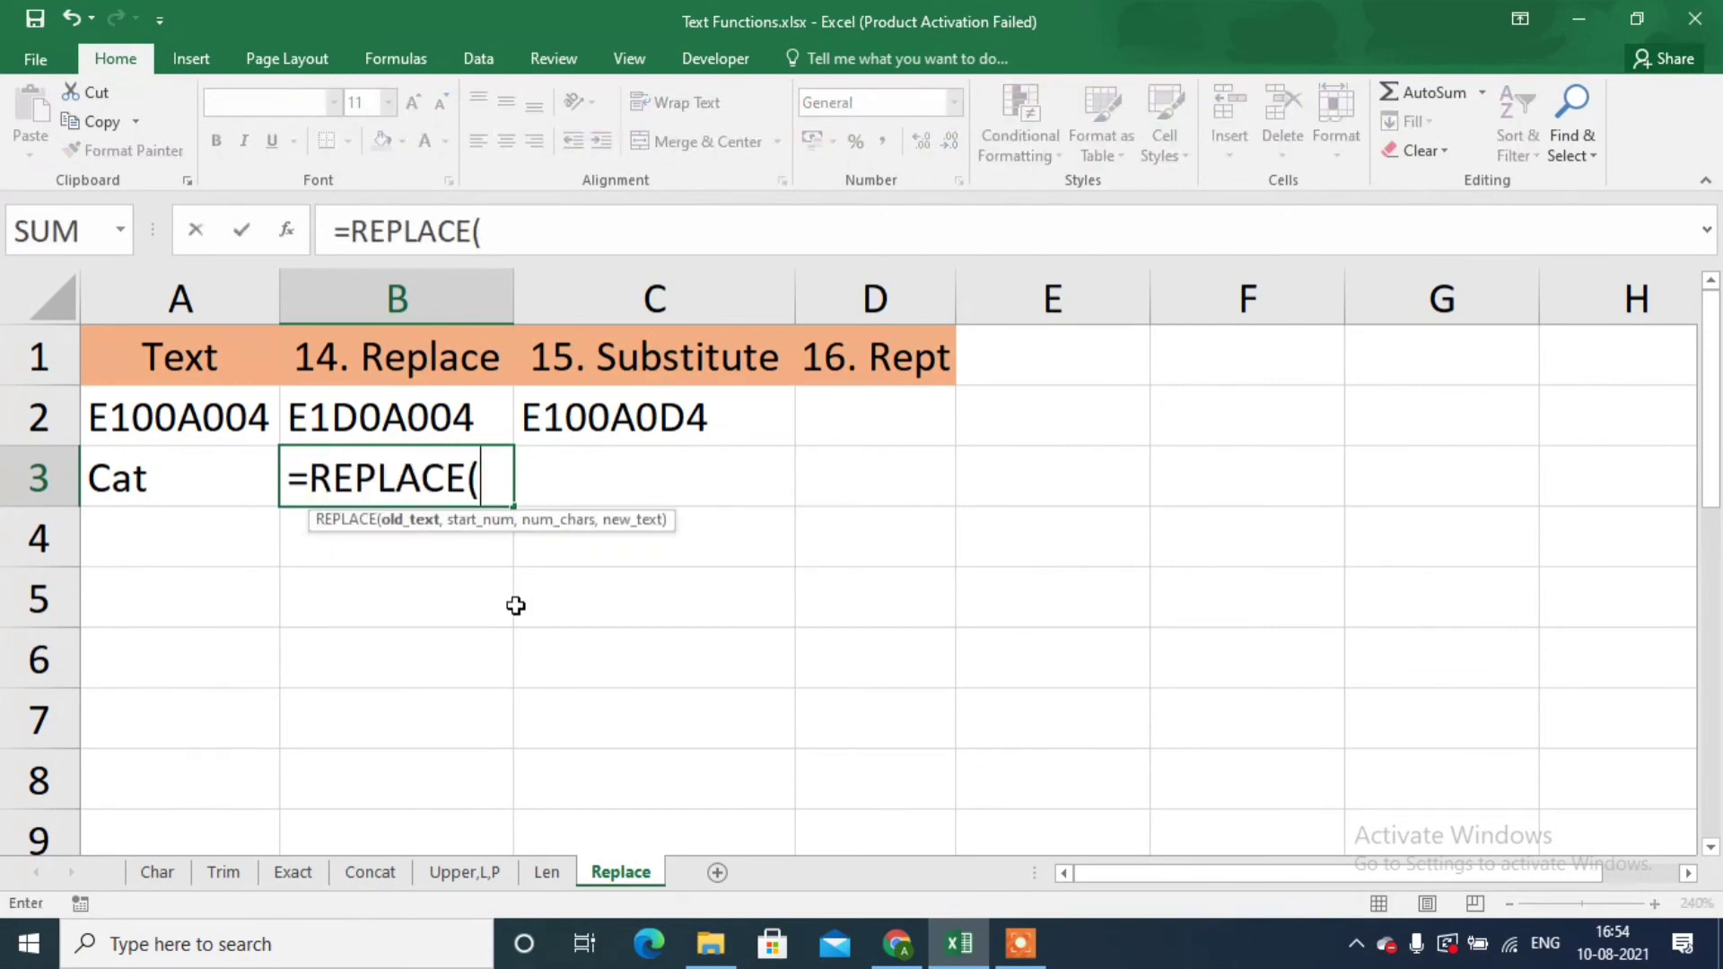
{"action": "left_click", "coordinate": [139, 482]}
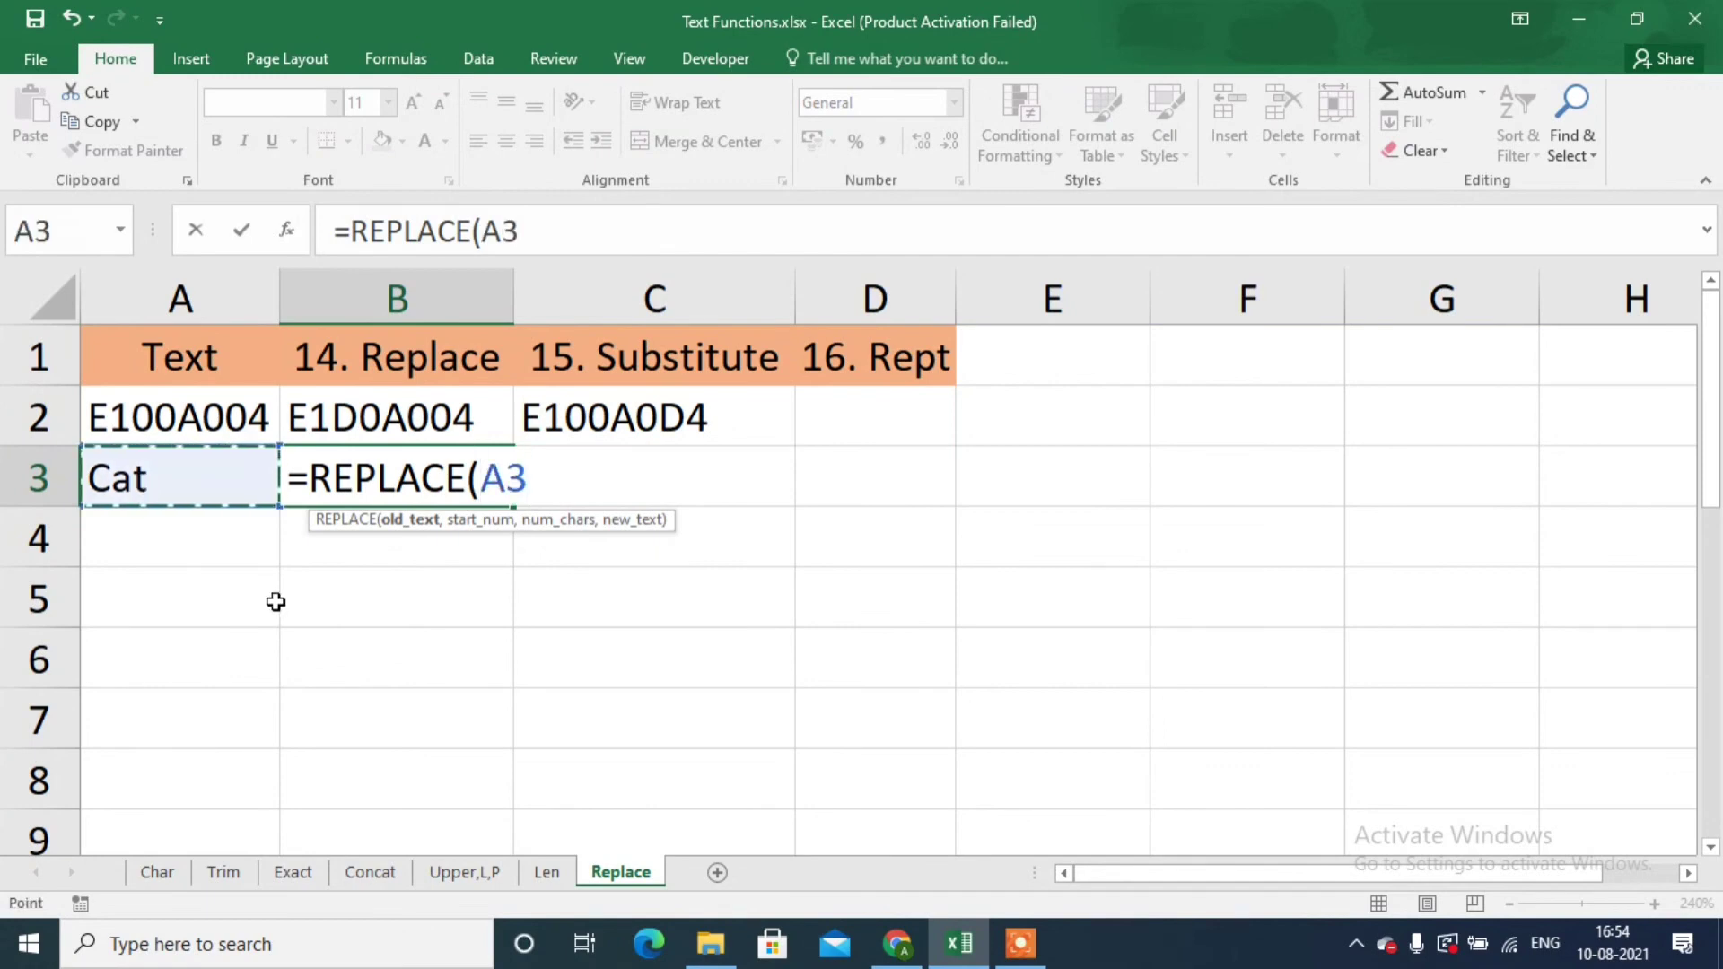
{"action": "type", "text": ","}
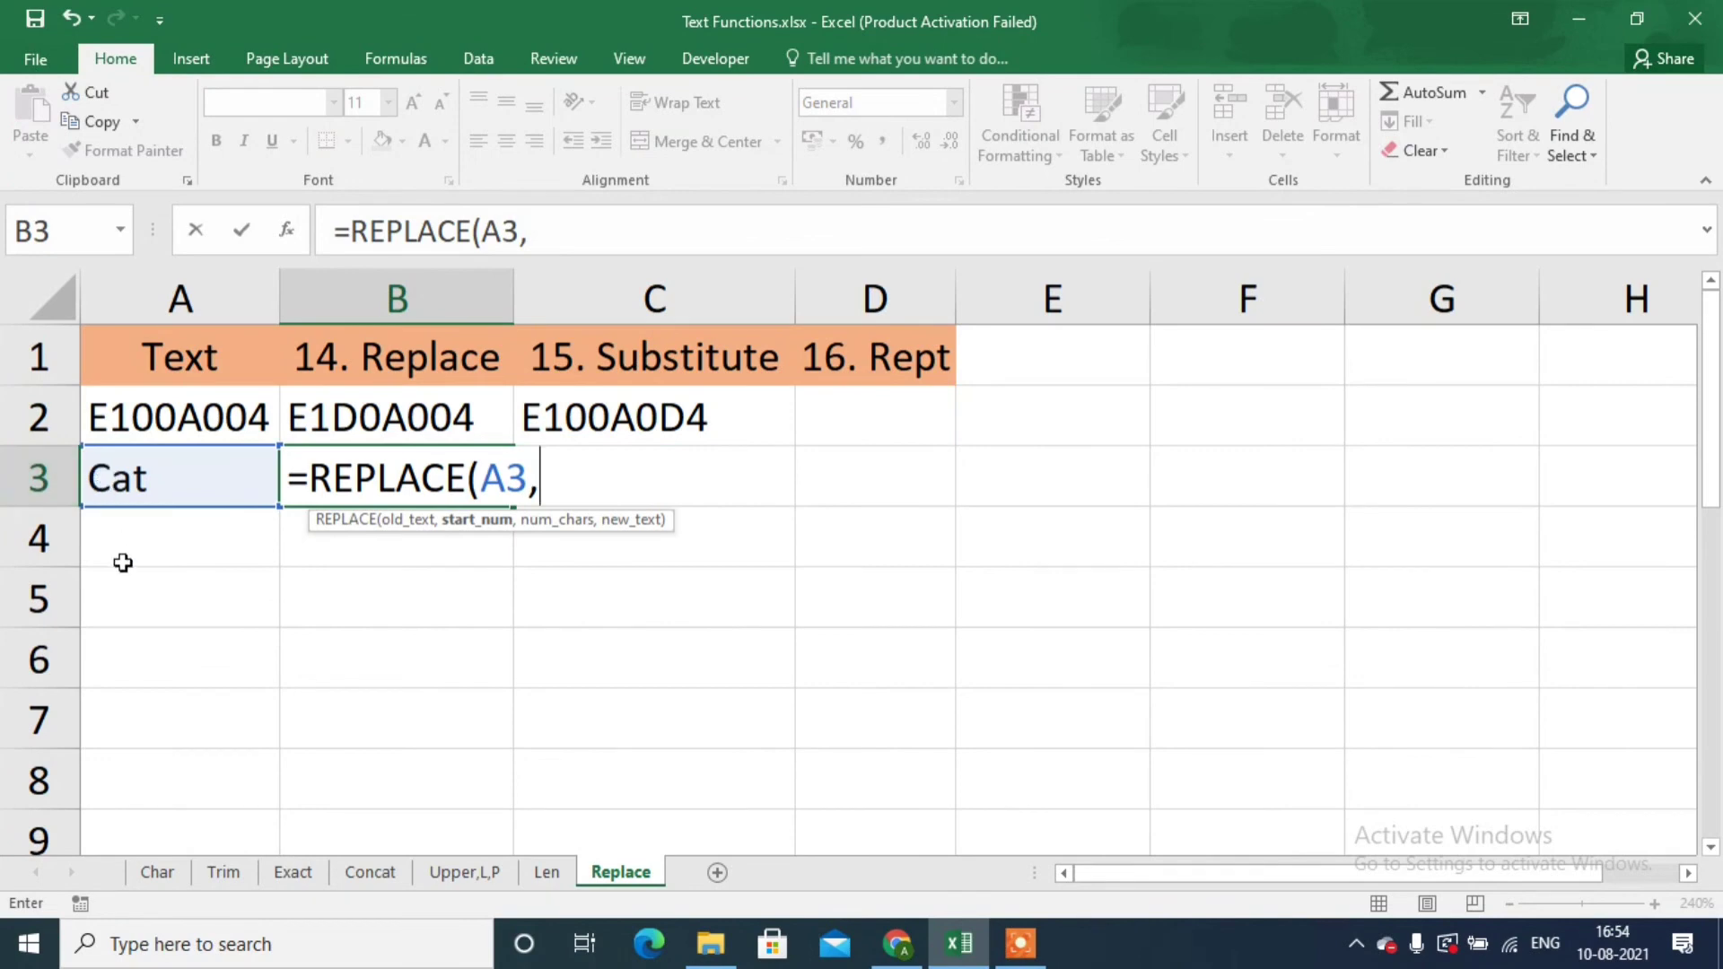
{"action": "type", "text": "1,"}
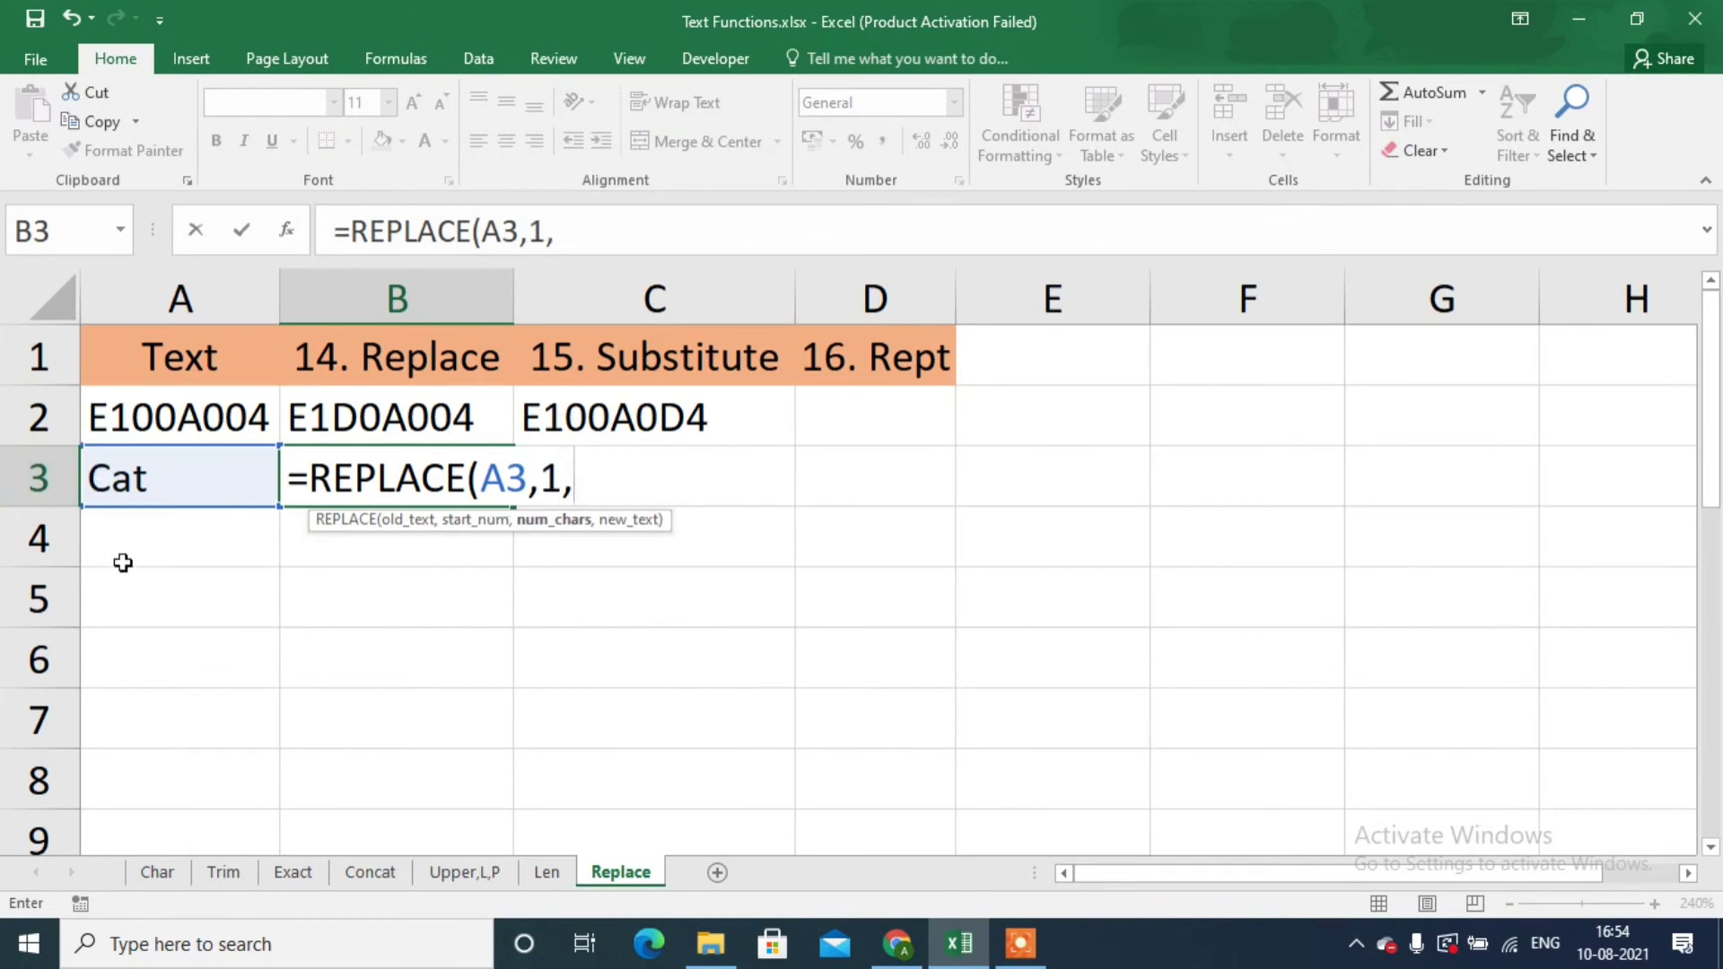
{"action": "type", "text": "`"}
{"action": "key", "text": "BackSpace"}
{"action": "type", "text": "1,\""}
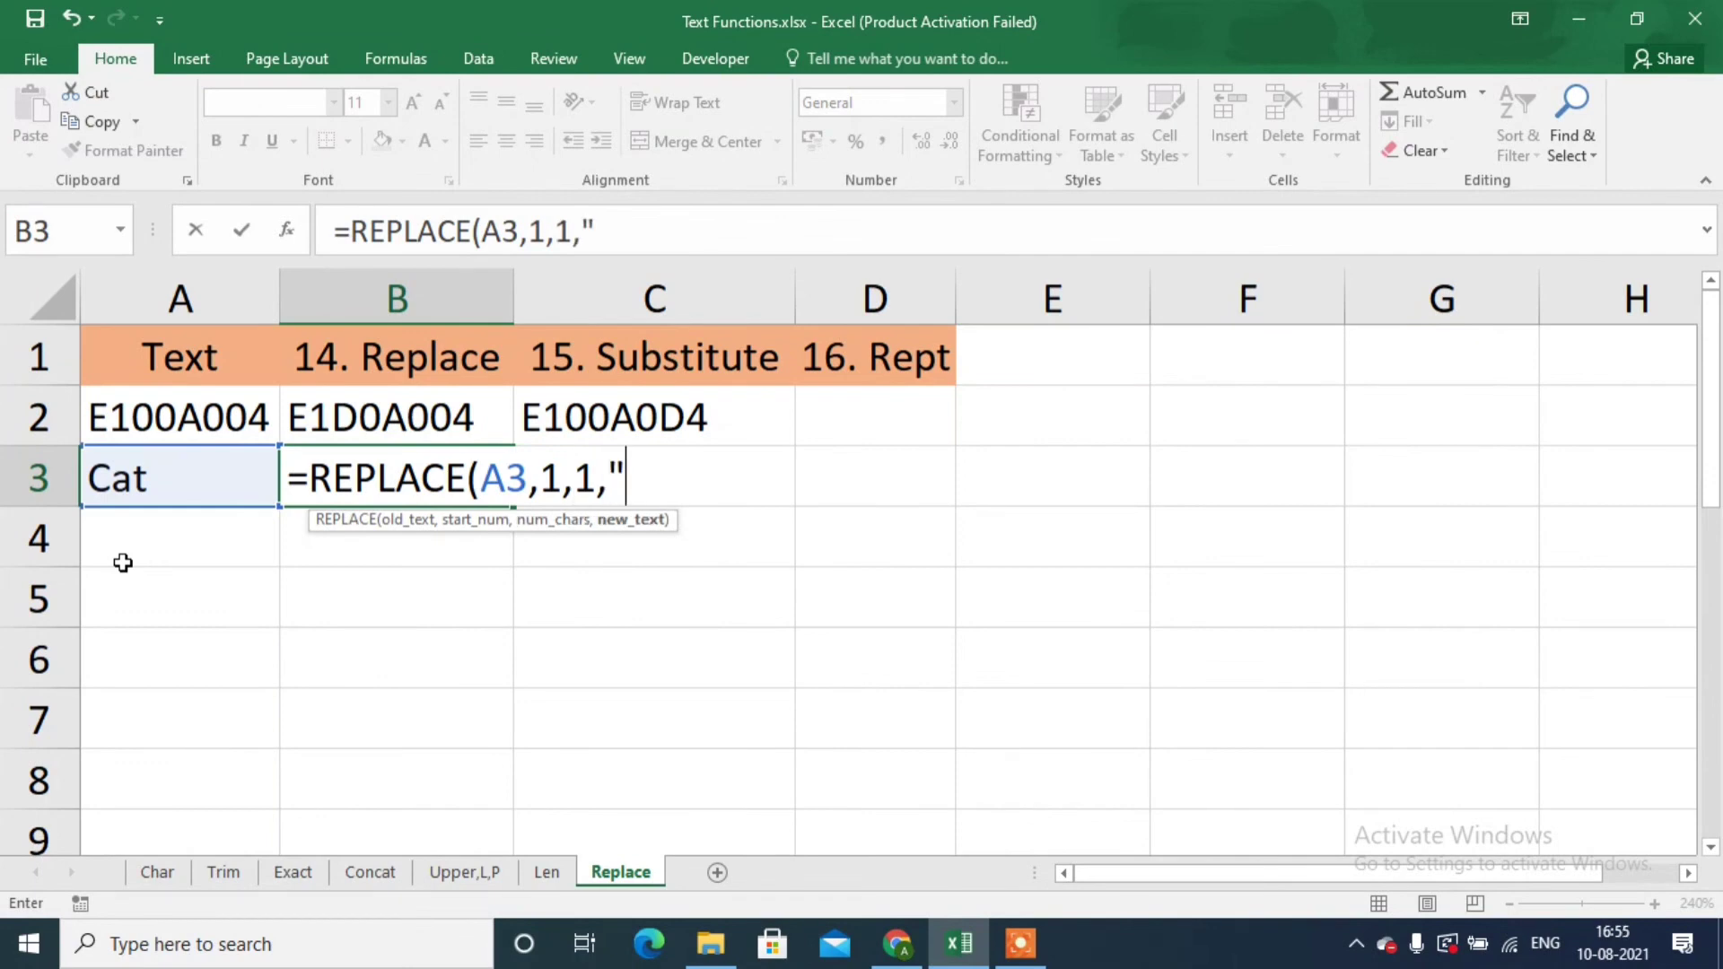
{"action": "type", "text": "B\")"}
{"action": "key", "text": "Return"}
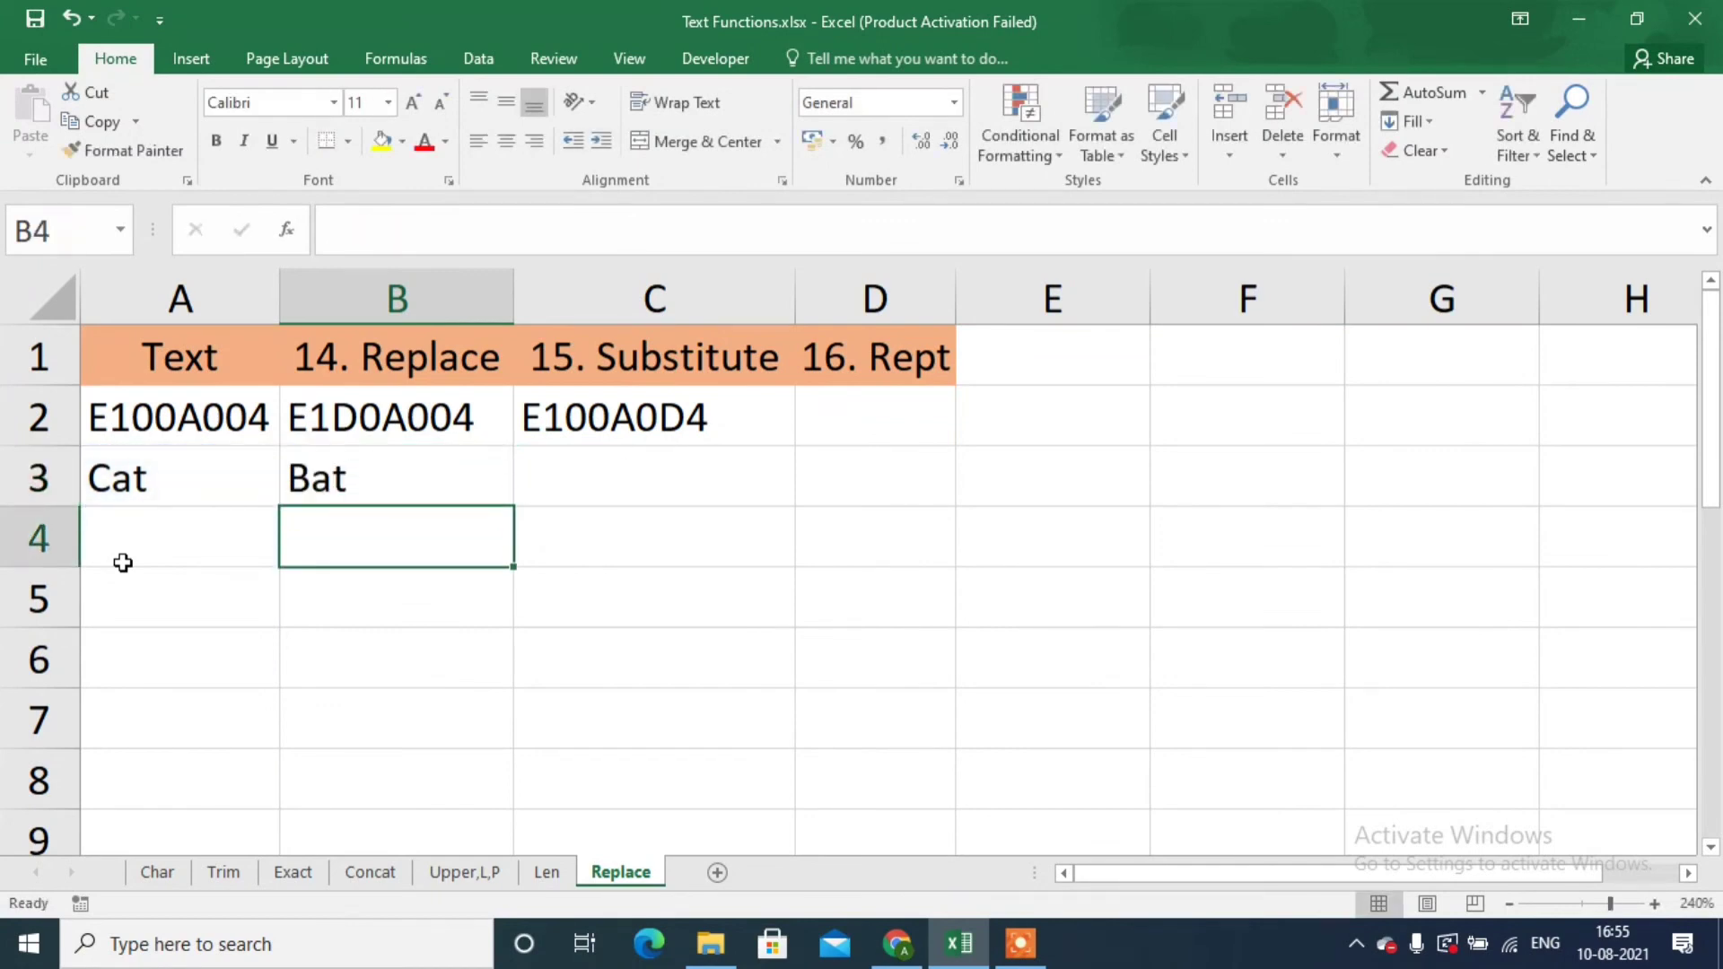
{"action": "key", "text": "Up"}
{"action": "key", "text": "Right"}
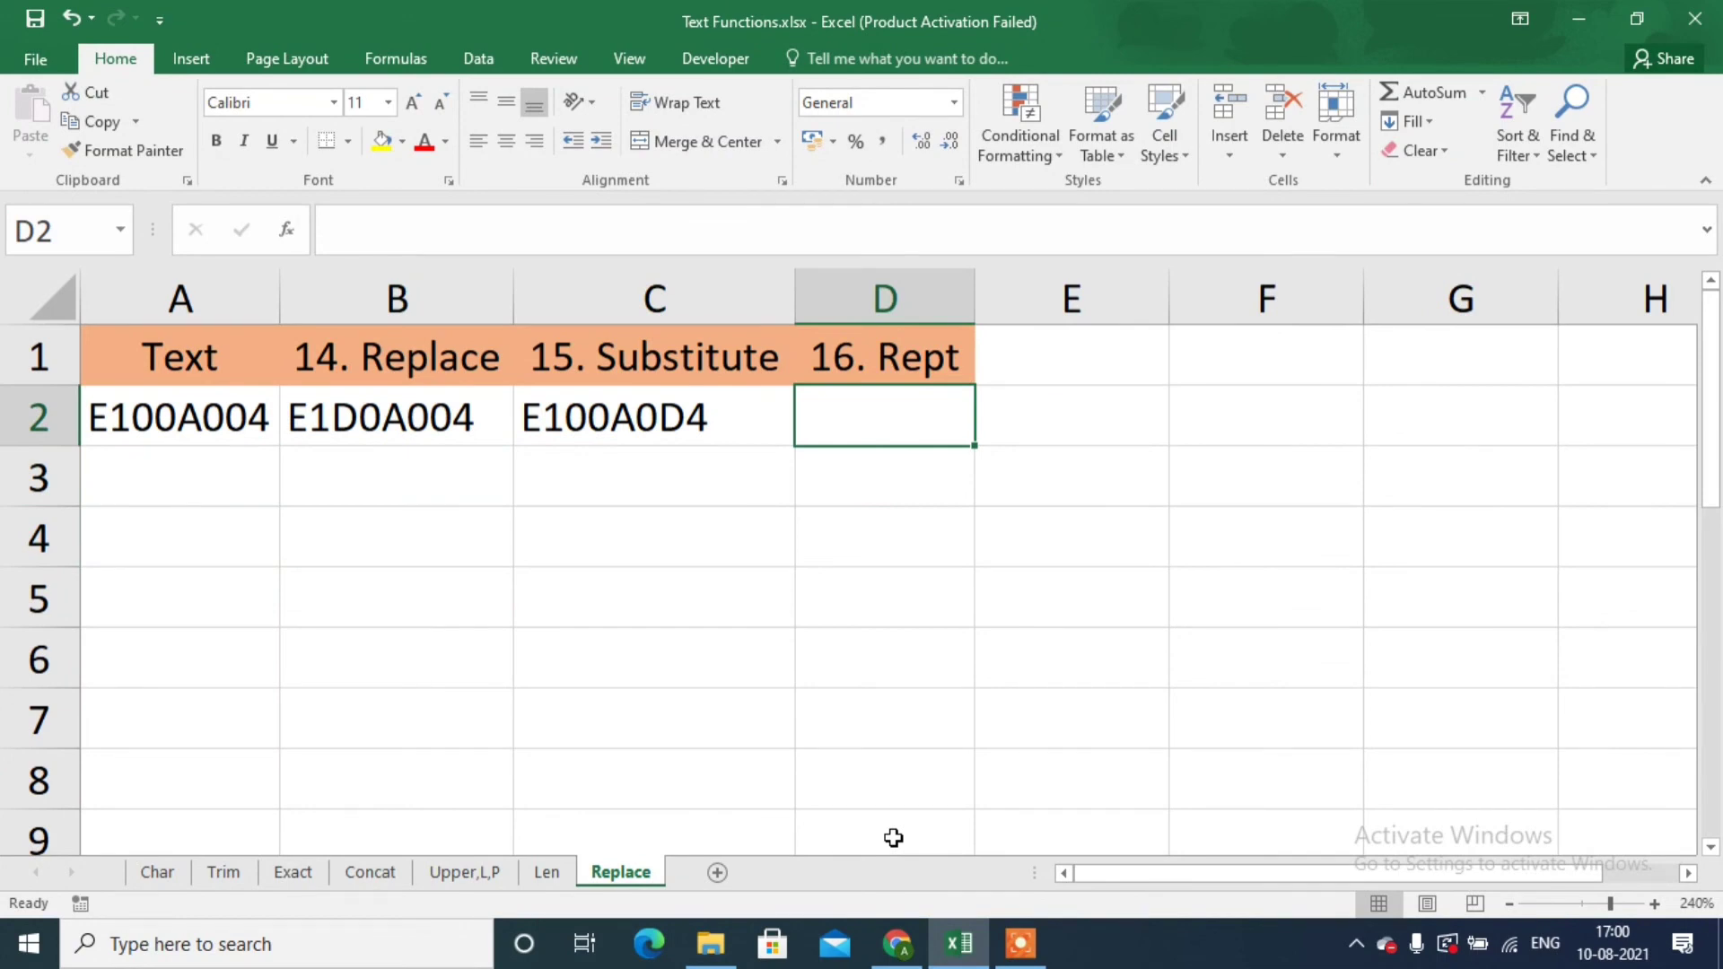
Enter =REPT("*",10) in D2 under 16. Rept to repeat the asterisk ten times.
{"action": "type", "text": "="}
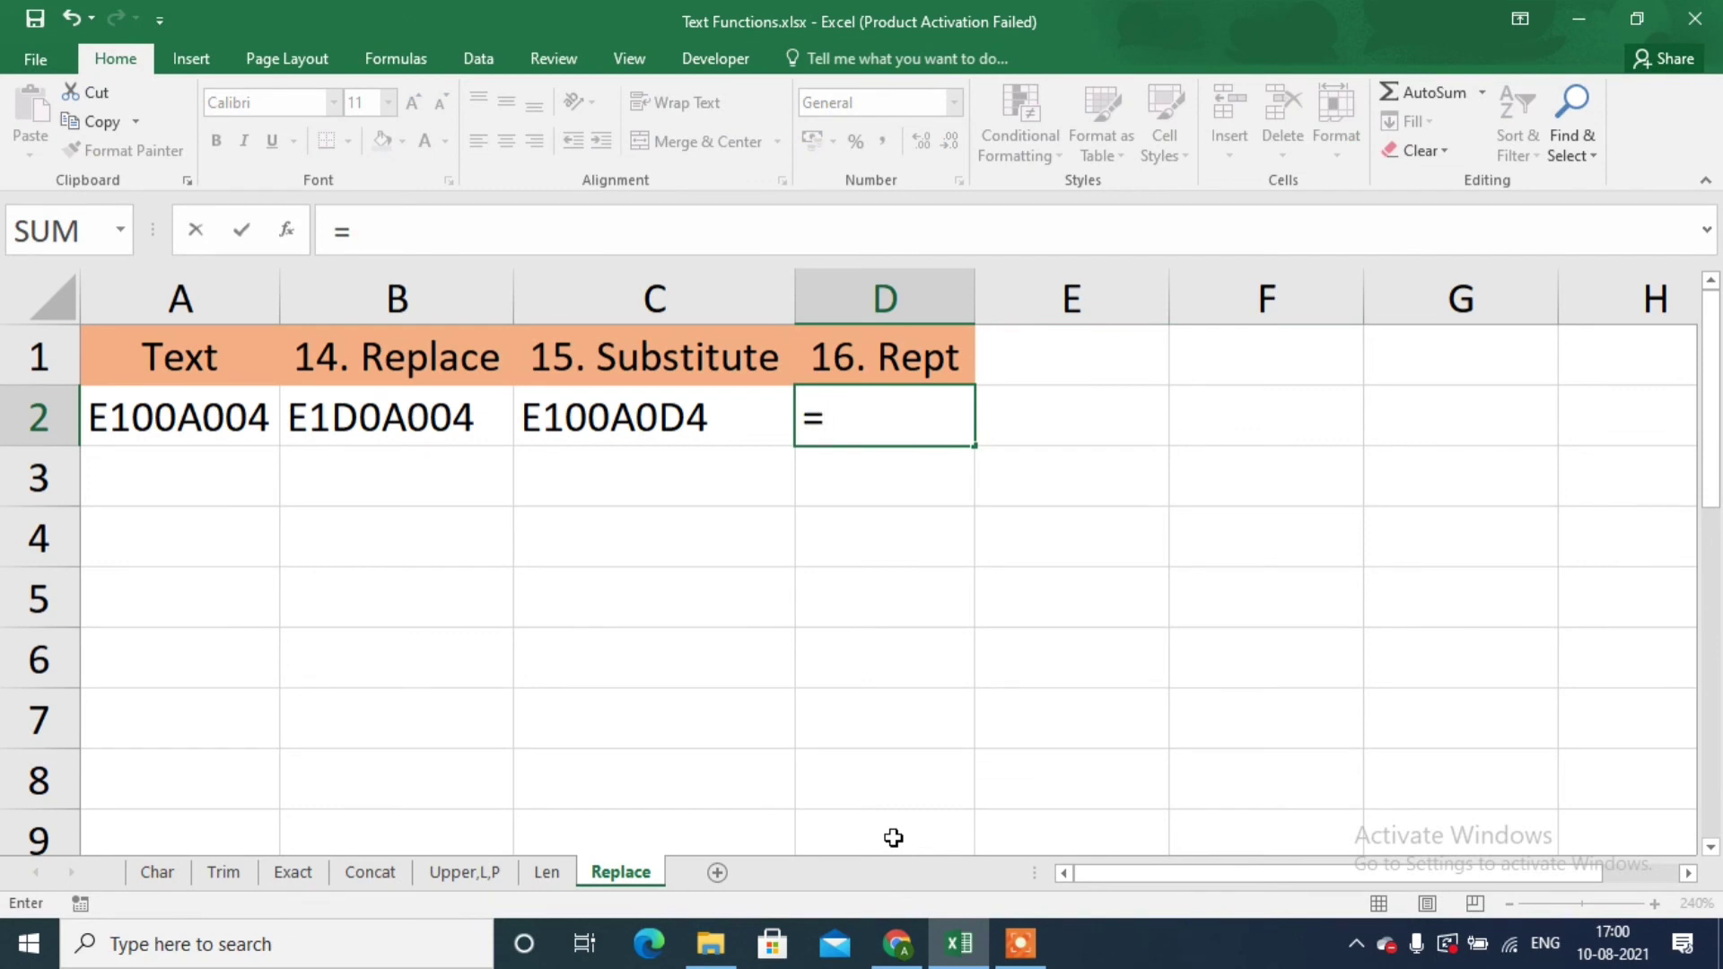
{"action": "type", "text": "rept"}
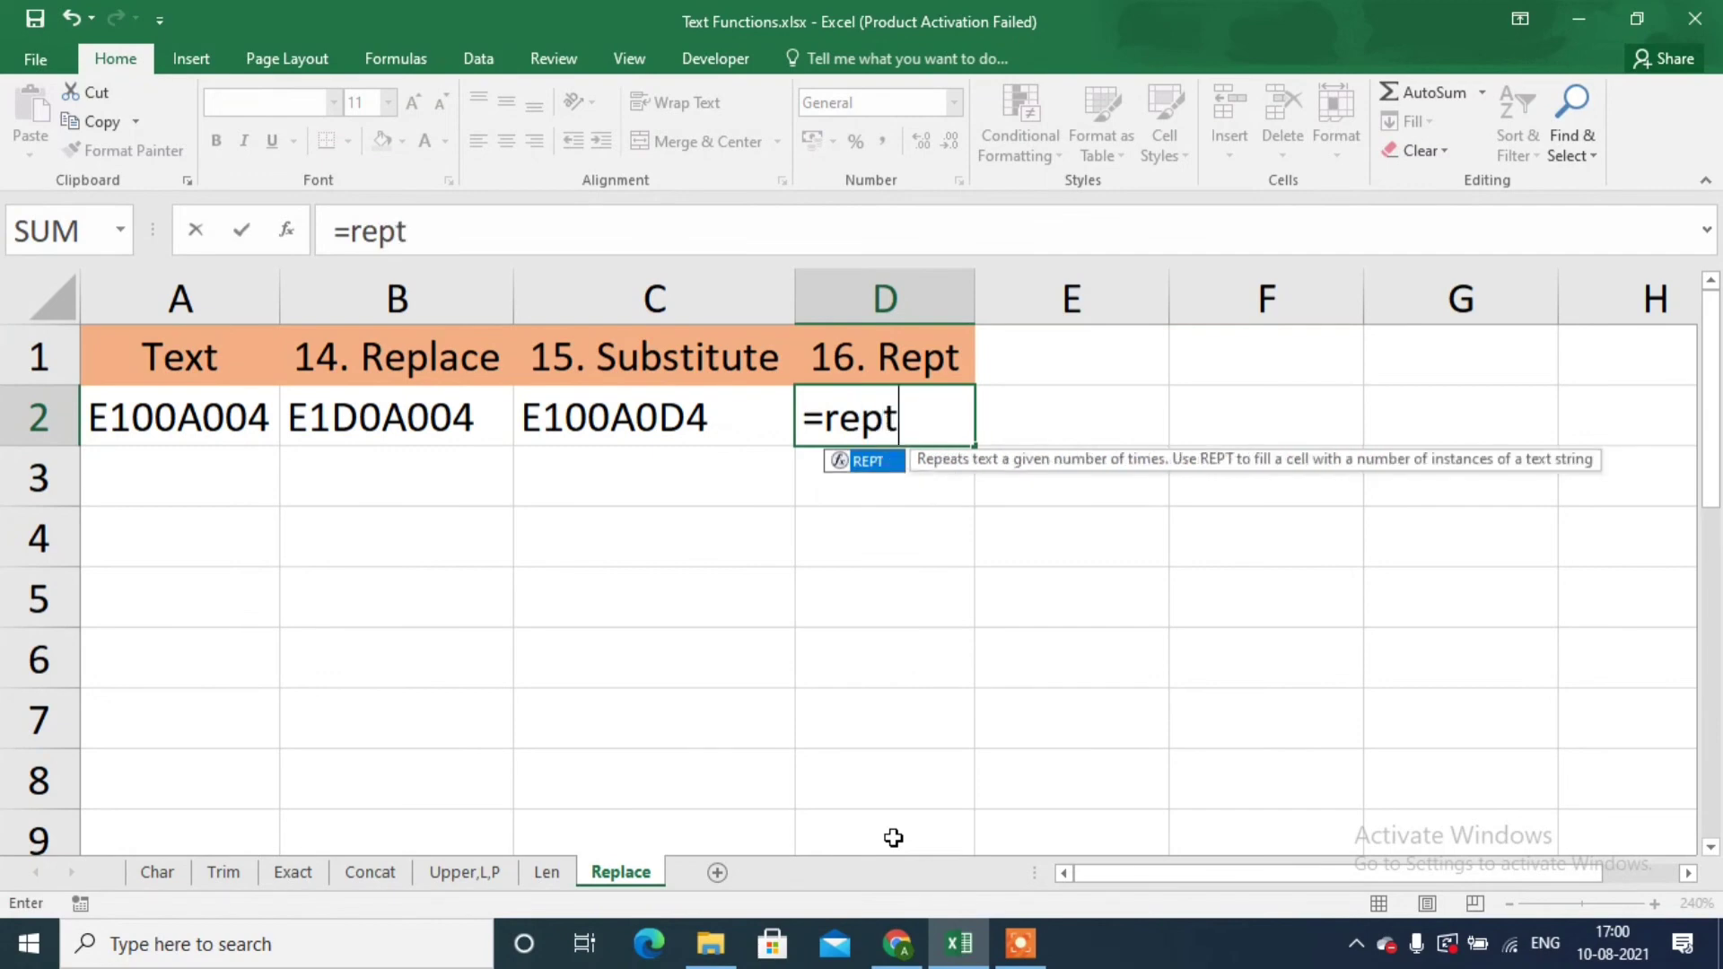
{"action": "key", "text": "Tab"}
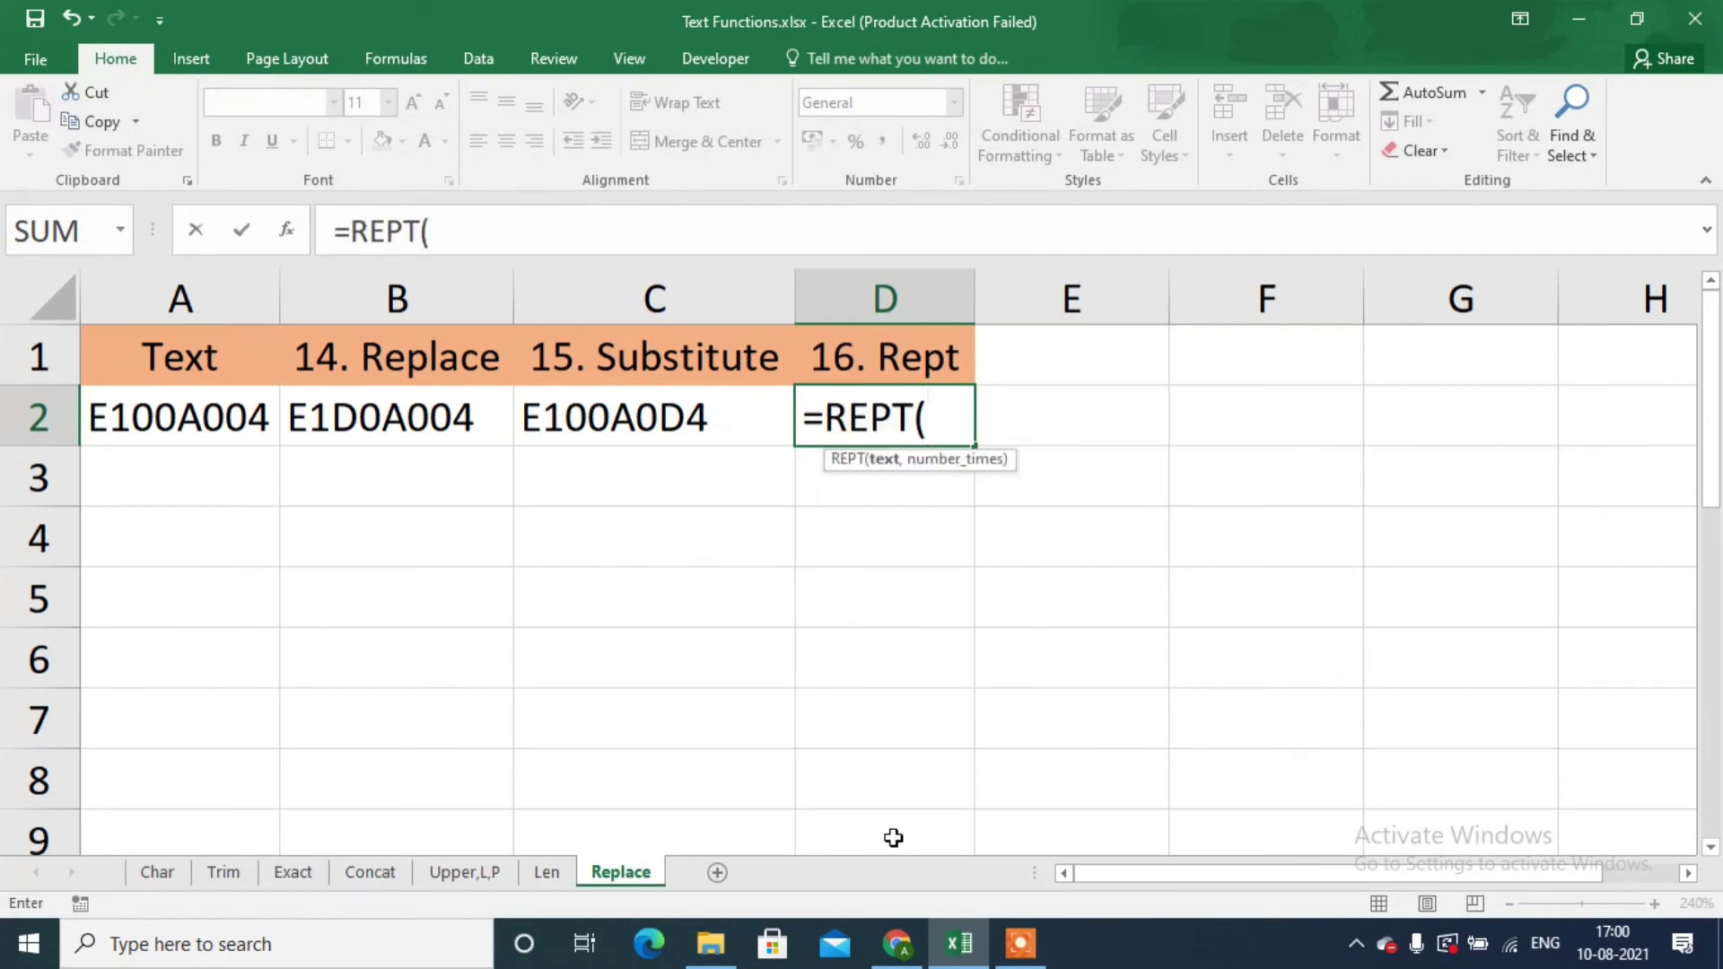
{"action": "type", "text": "\"*\",10"}
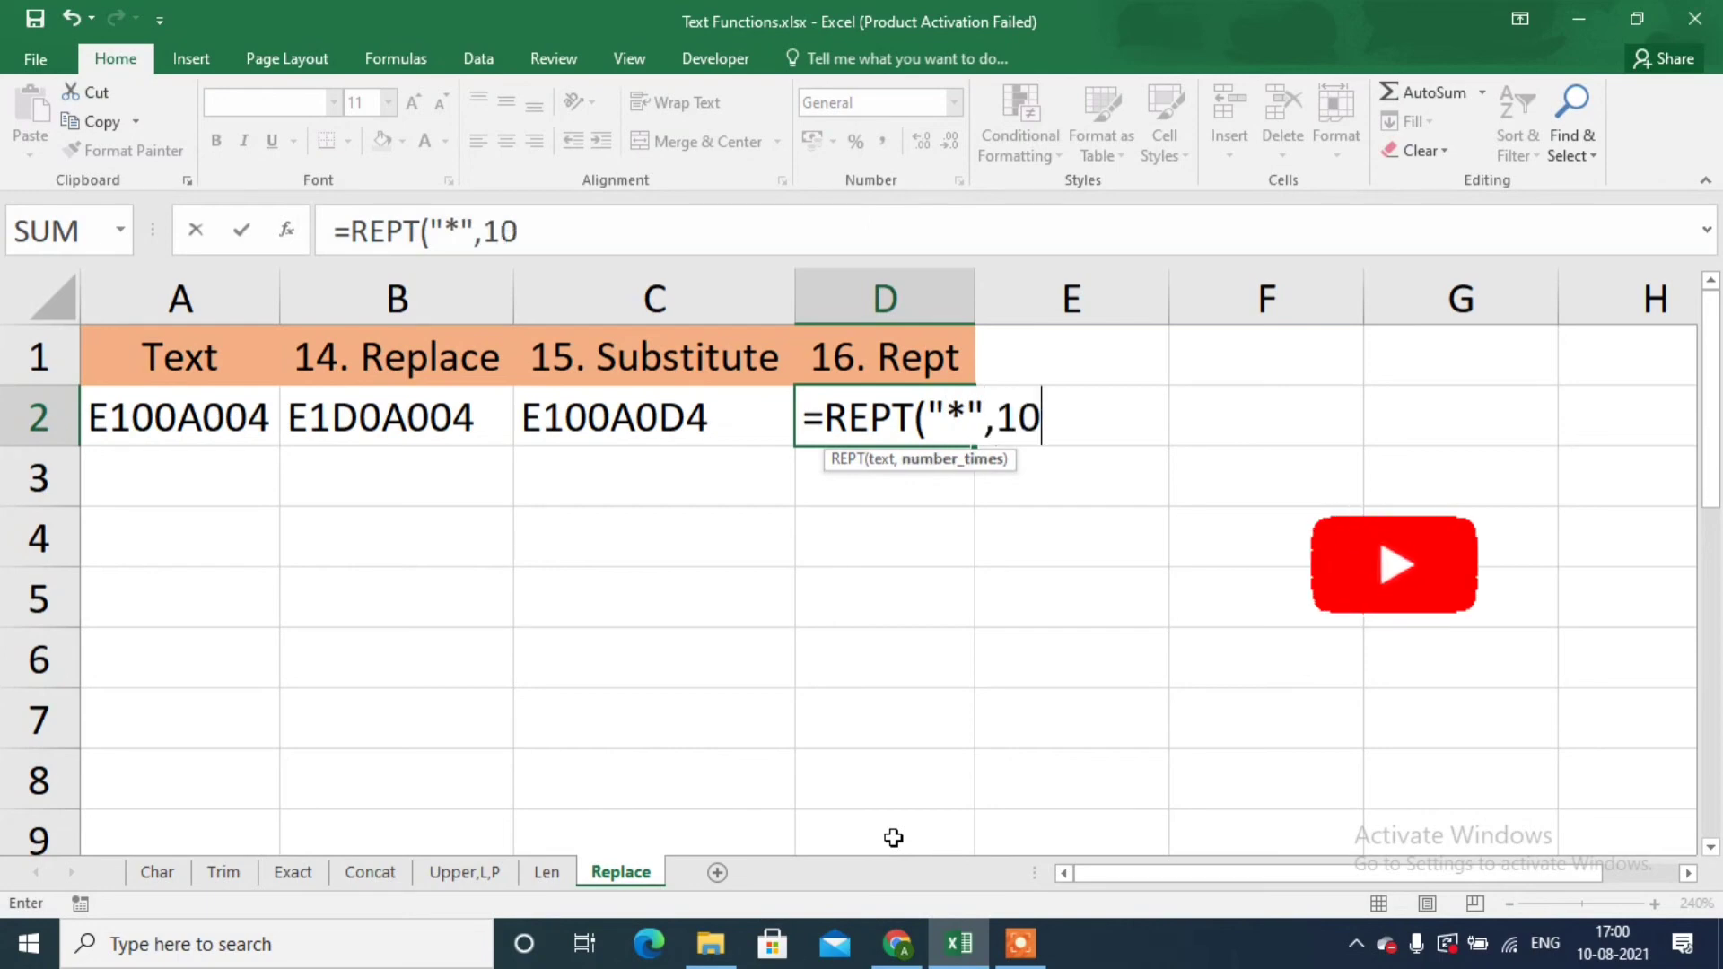
{"action": "type", "text": ")"}
{"action": "key", "text": "Return"}
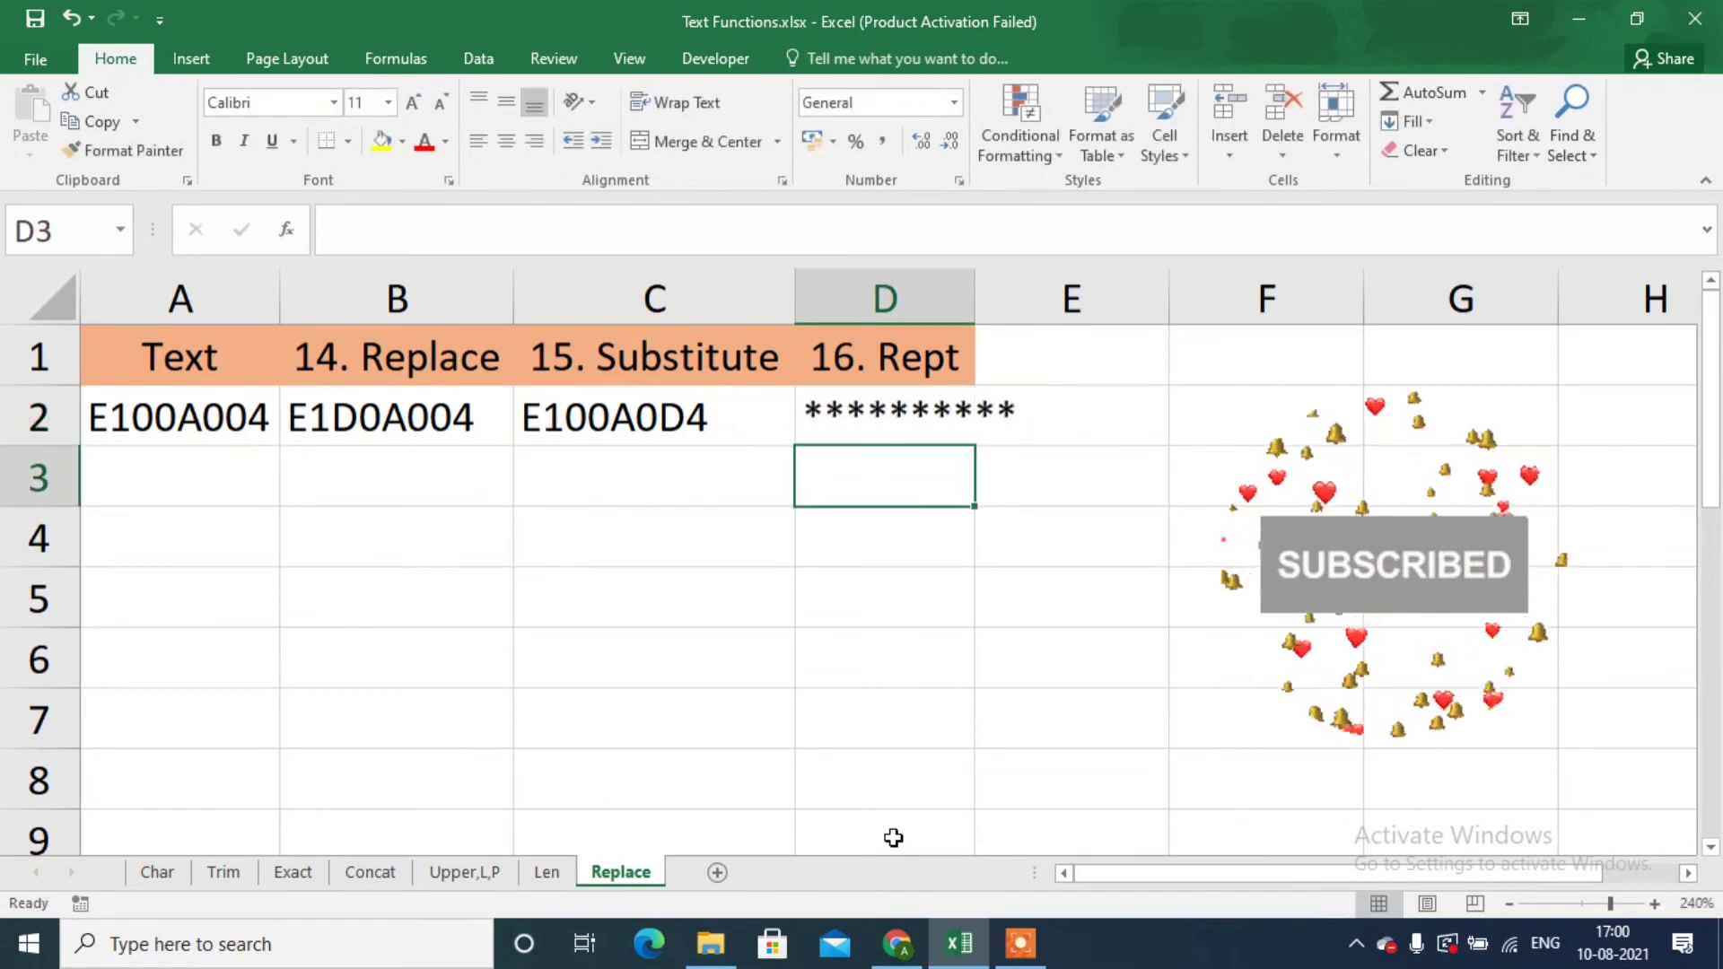
{"action": "key", "text": "Up"}
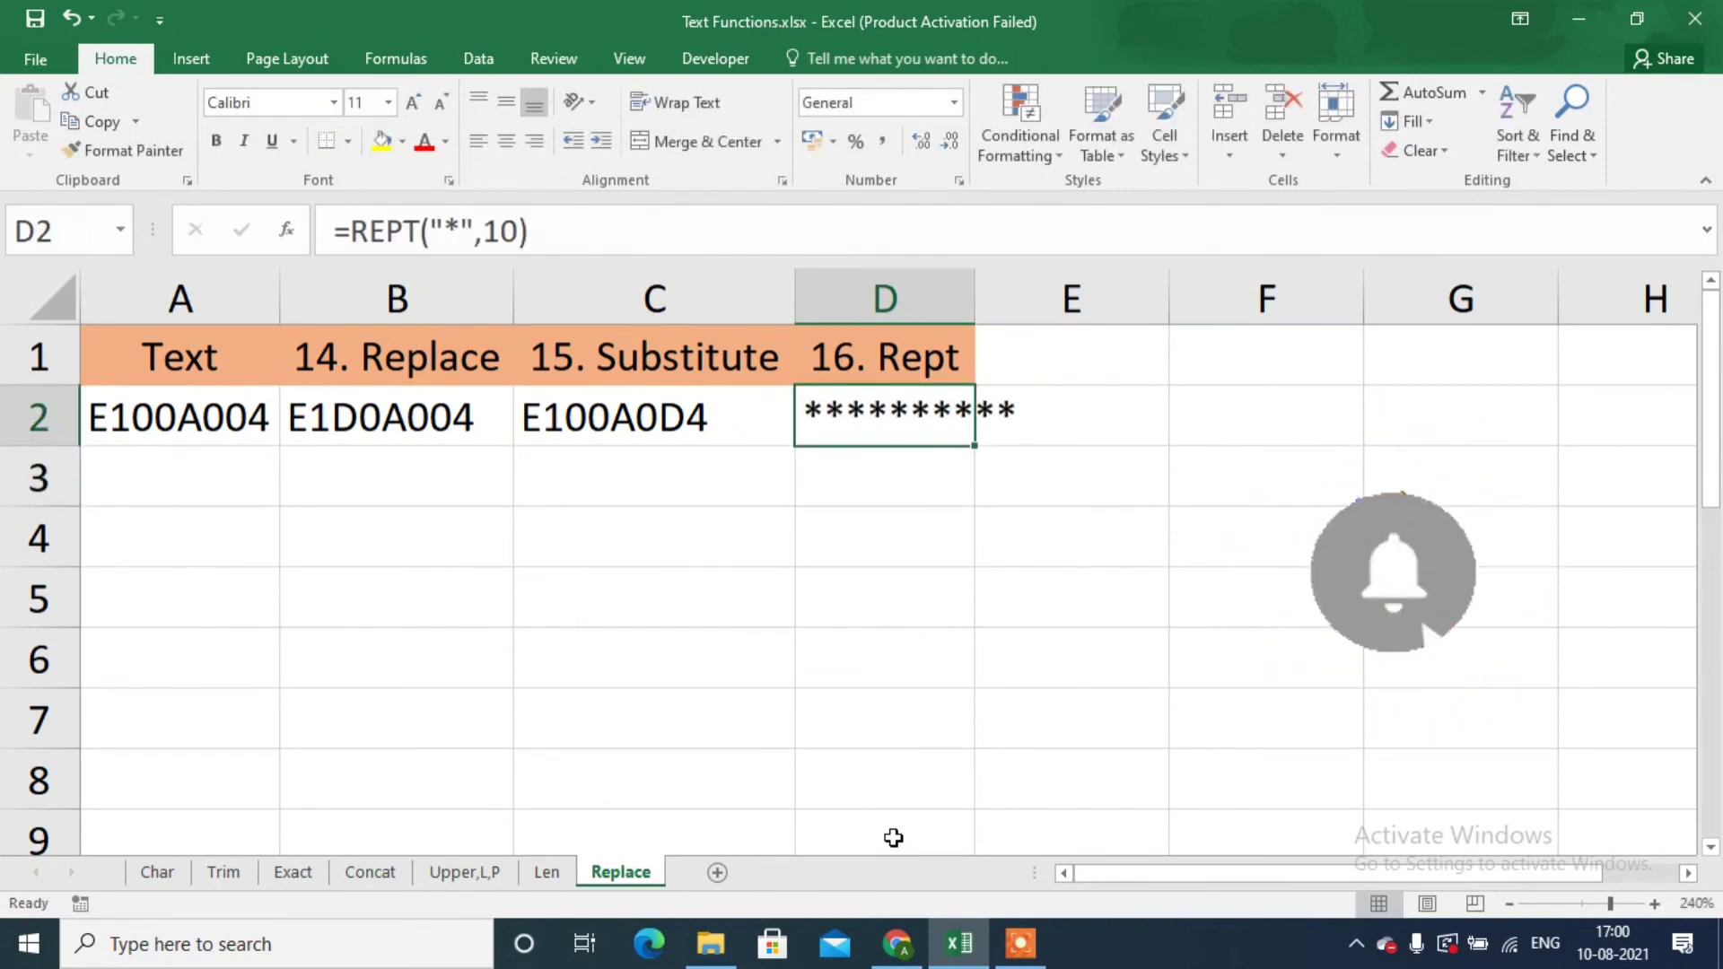
{"action": "left_click", "coordinate": [912, 699]}
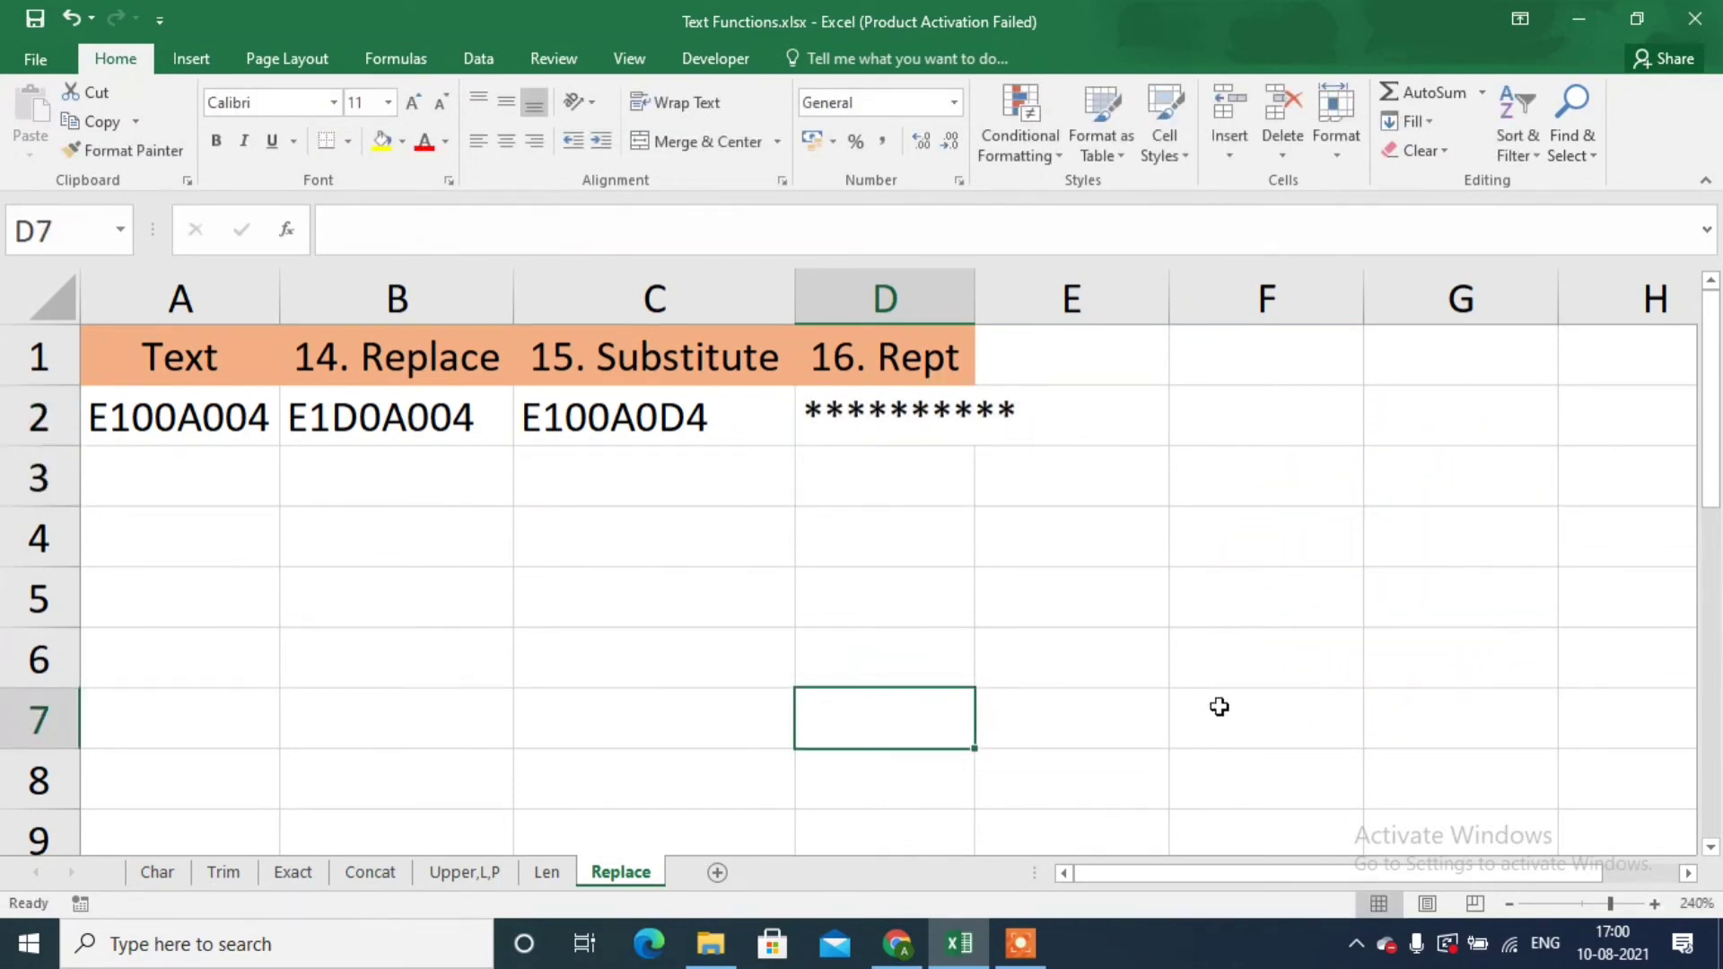